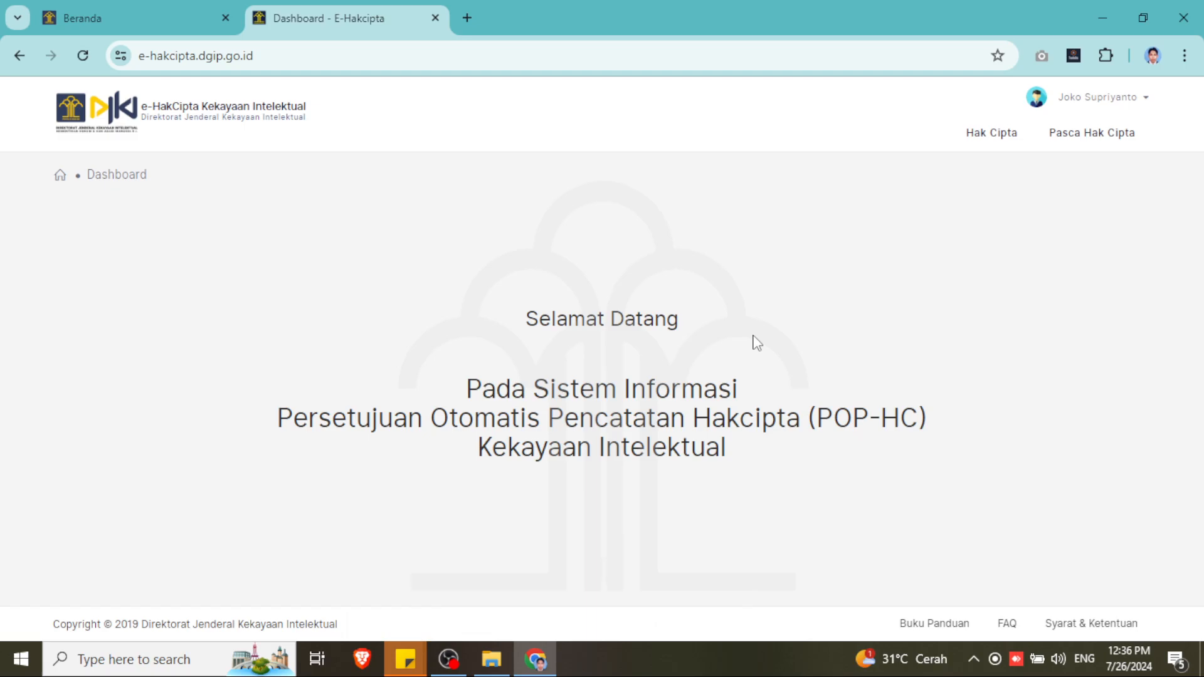
# - Search Google for 'pddikti' in a new tab, then return to the e-HakCipta dashboard
pyautogui.click(467, 18)
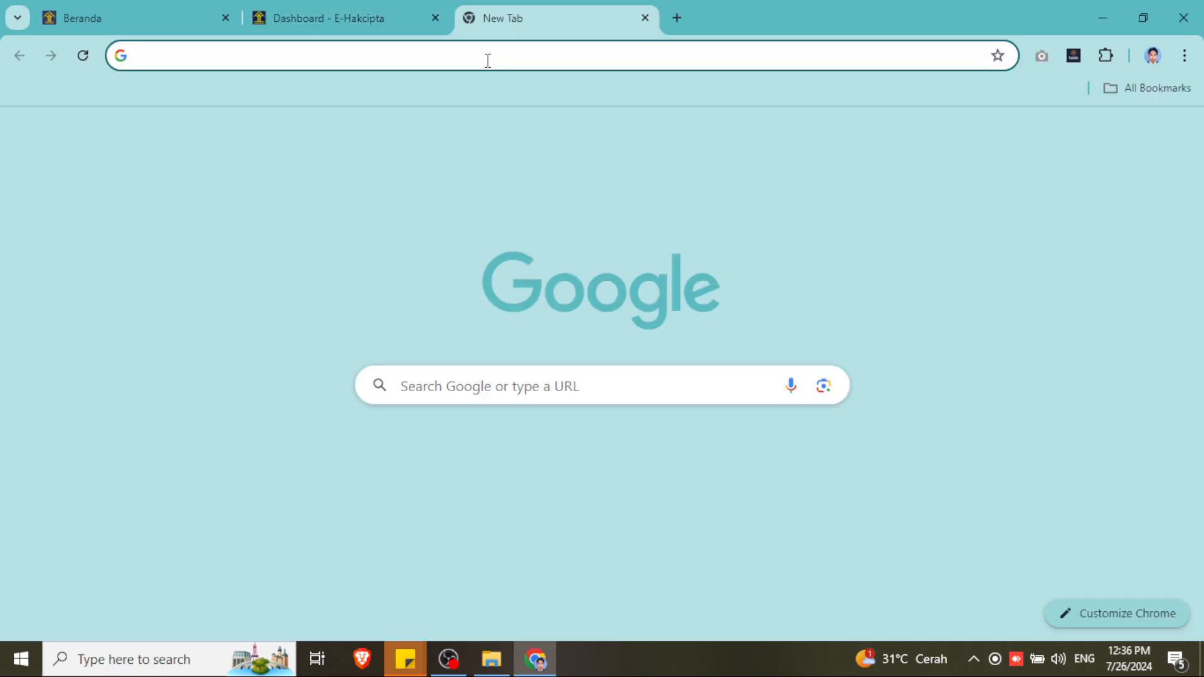
pyautogui.write('pd')
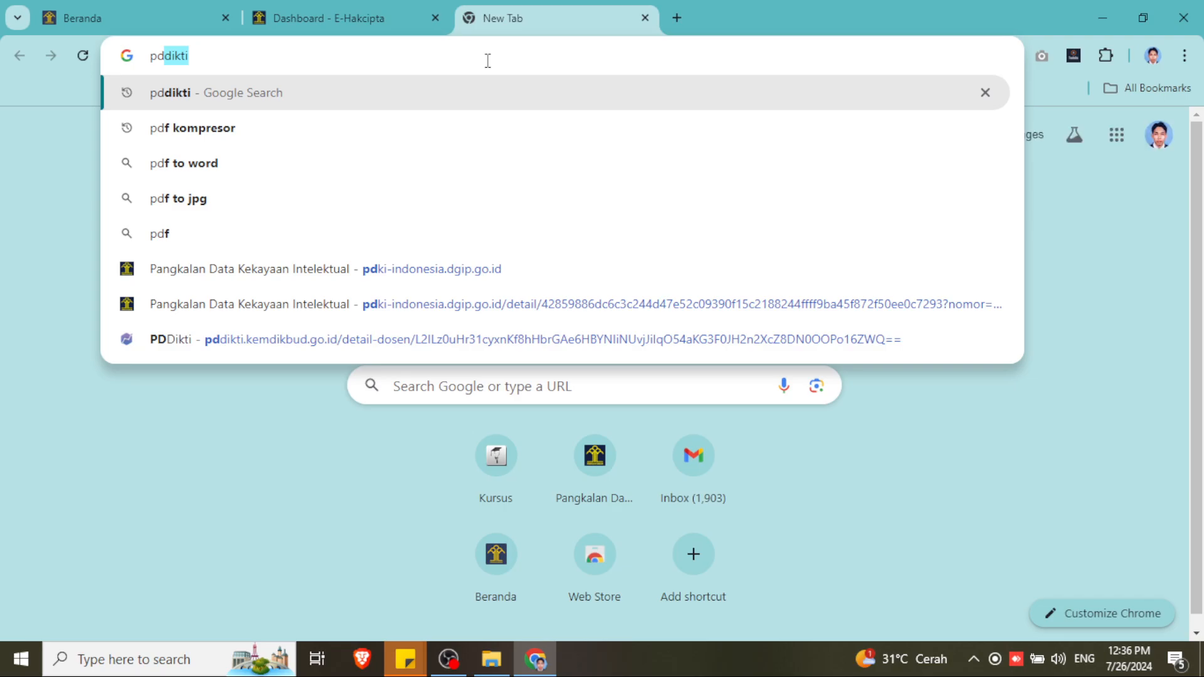
pyautogui.press('Return')
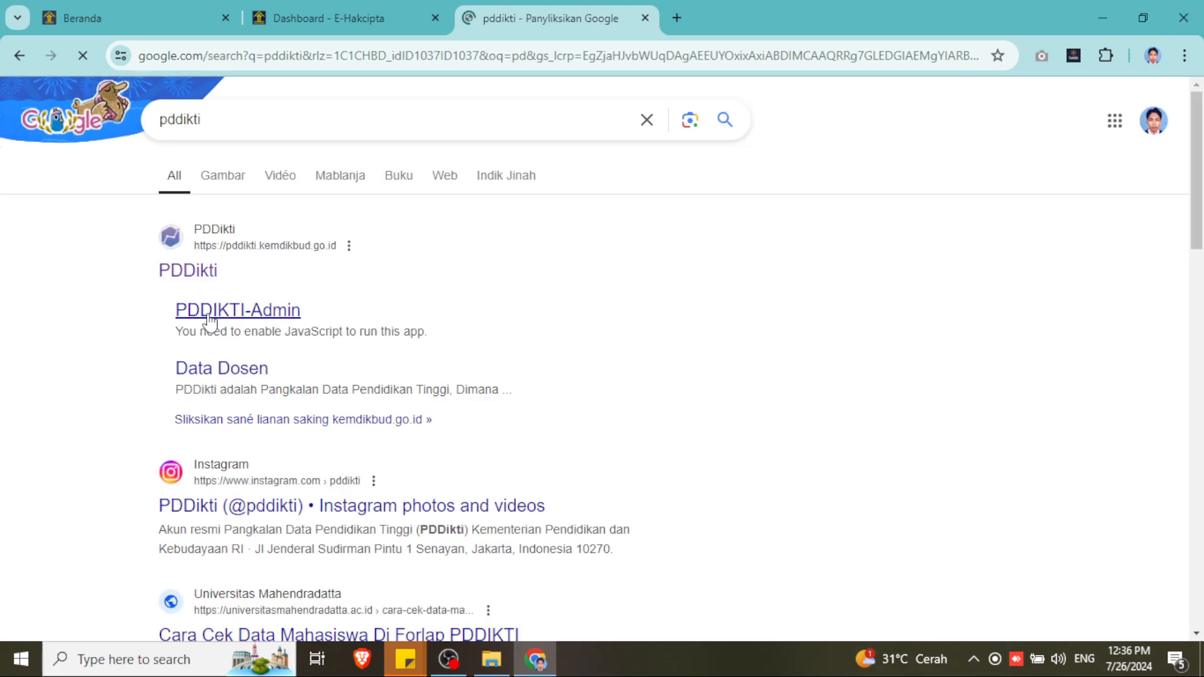
pyautogui.click(314, 14)
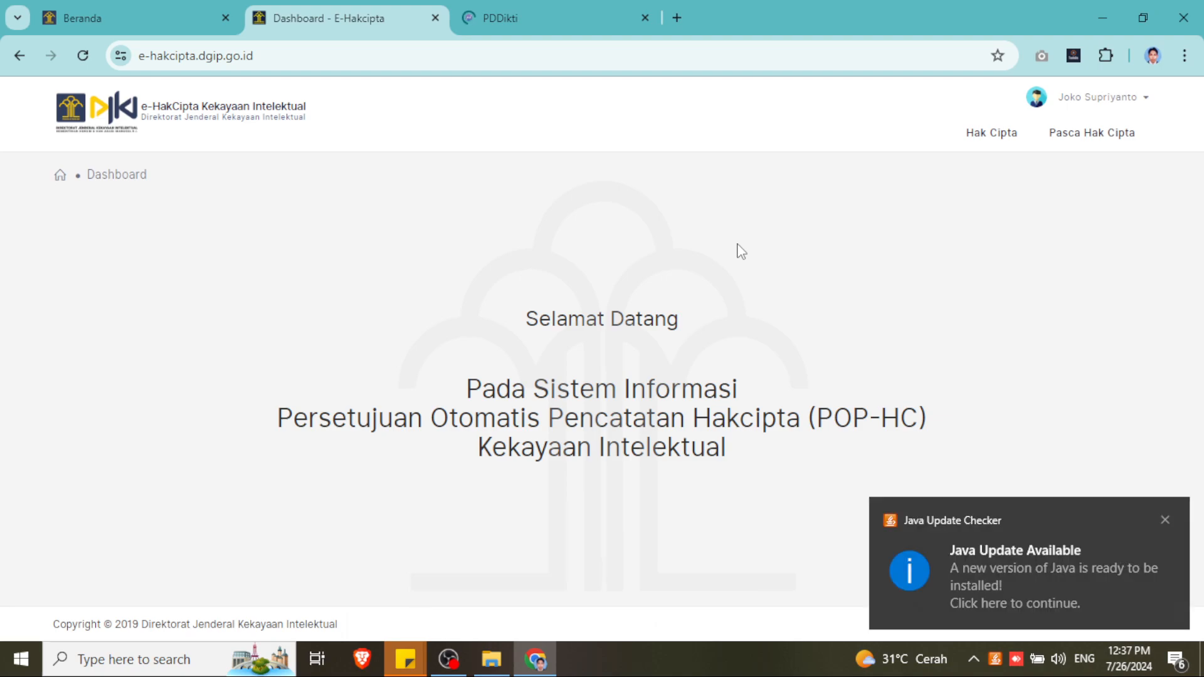
# - Go to Hak Cipta > Daftar Ciptaan and open the IoT programming training video application
pyautogui.click(1164, 519)
pyautogui.moveTo(993, 148)
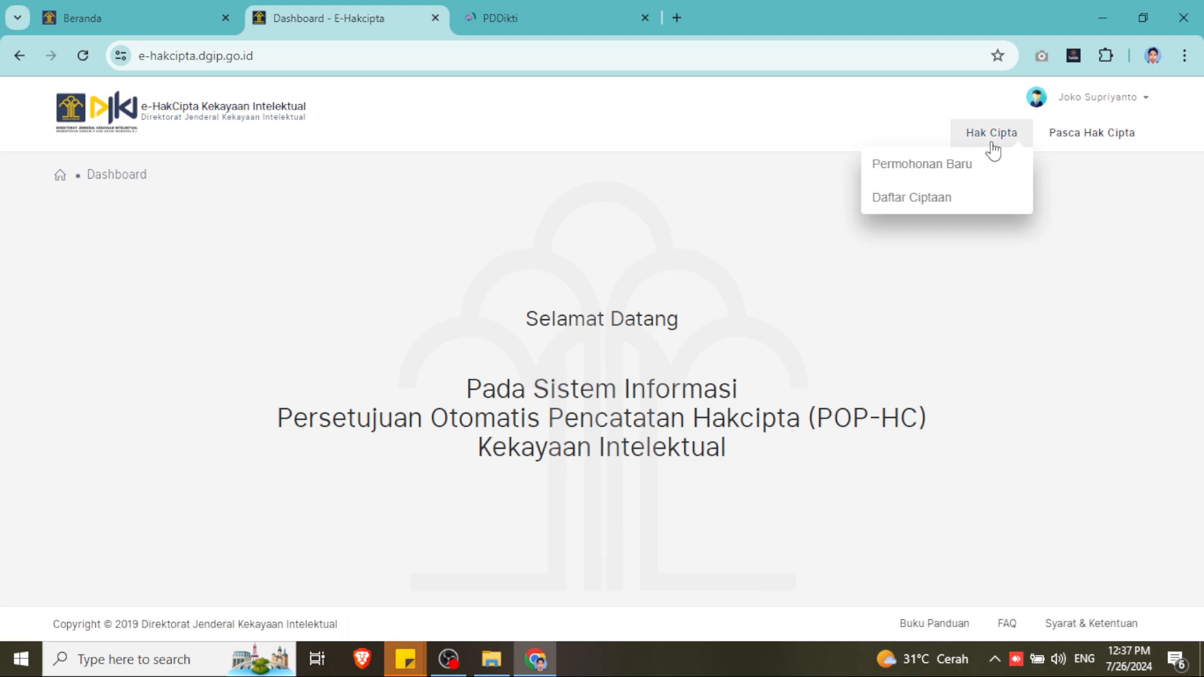
pyautogui.click(954, 210)
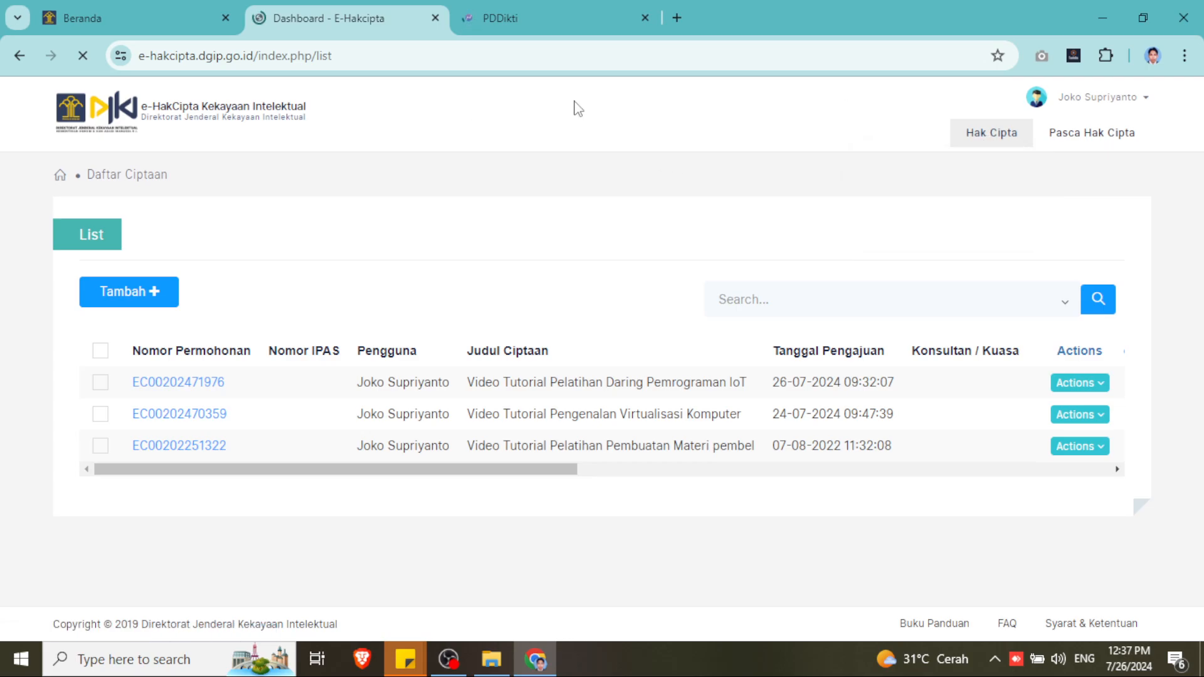
pyautogui.click(82, 16)
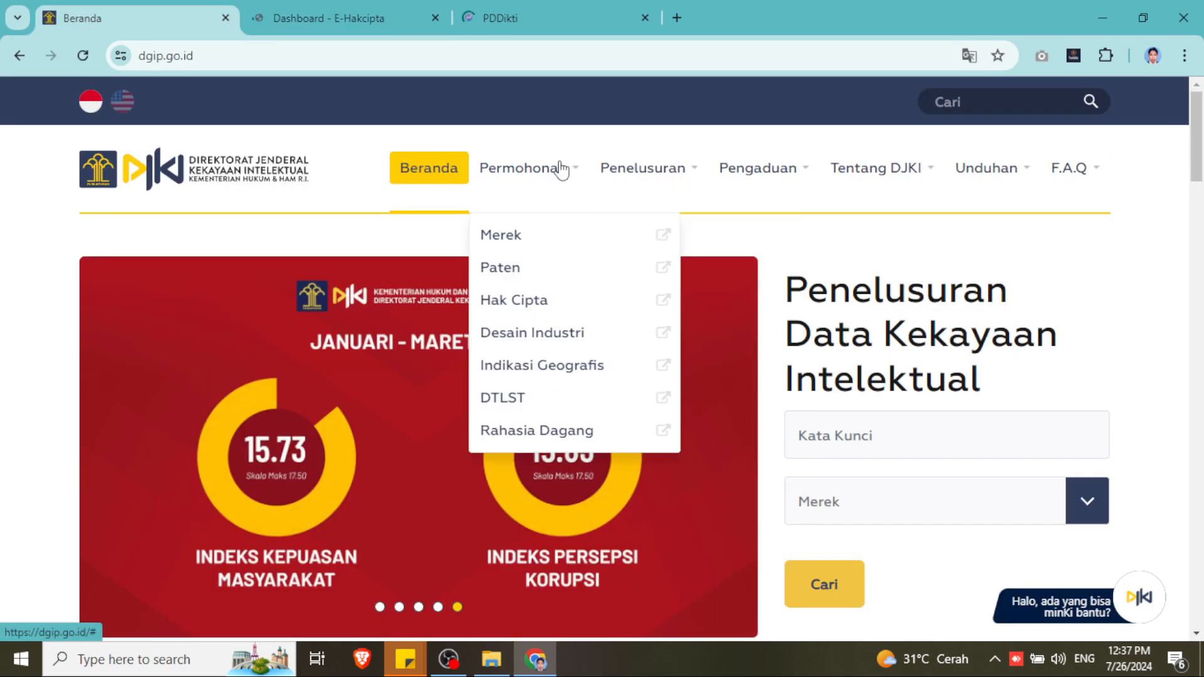
pyautogui.click(361, 18)
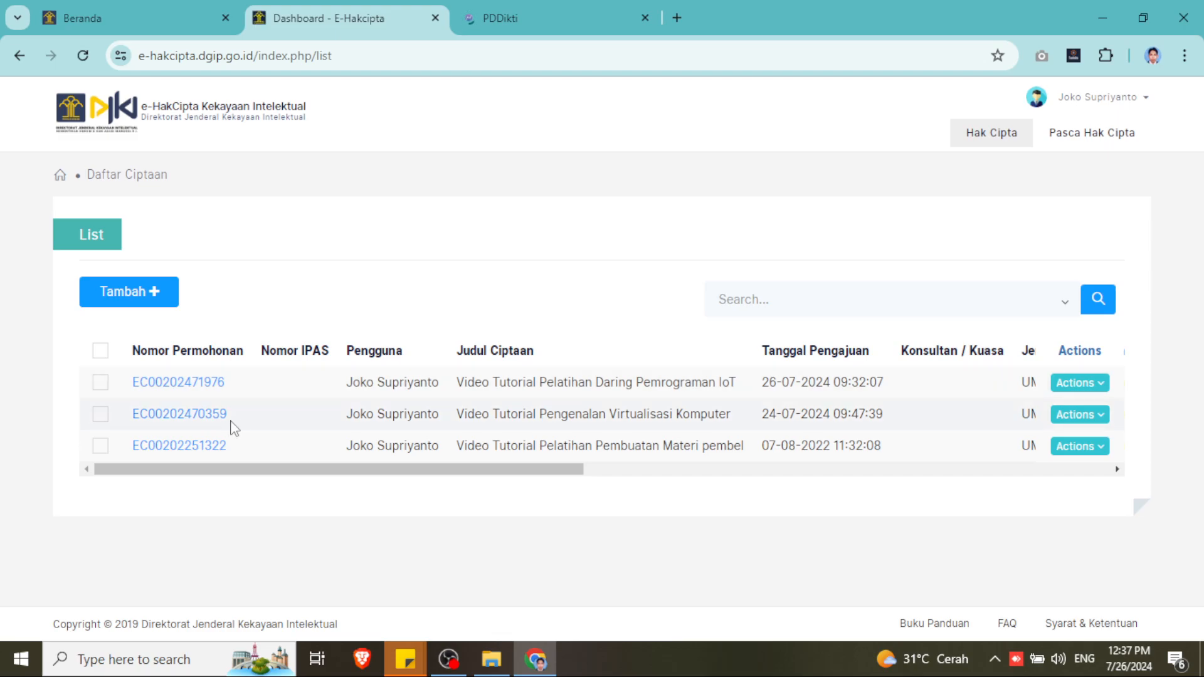
pyautogui.moveTo(341, 475); pyautogui.dragTo(424, 475)
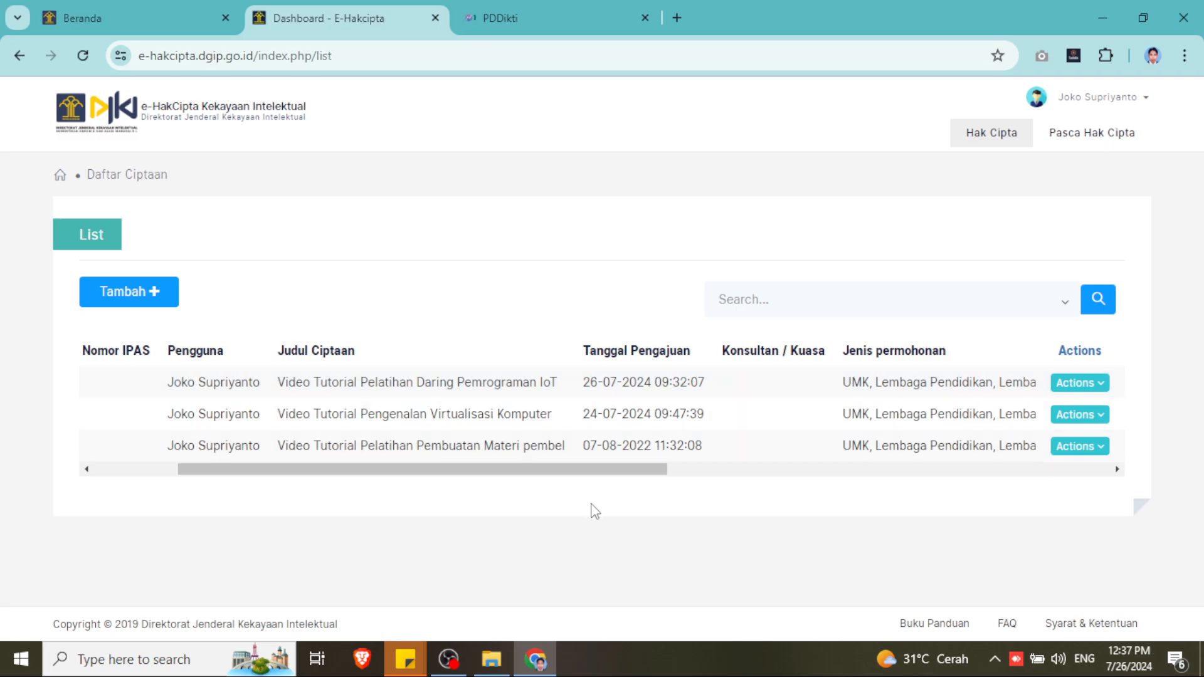
pyautogui.moveTo(586, 470); pyautogui.dragTo(413, 473)
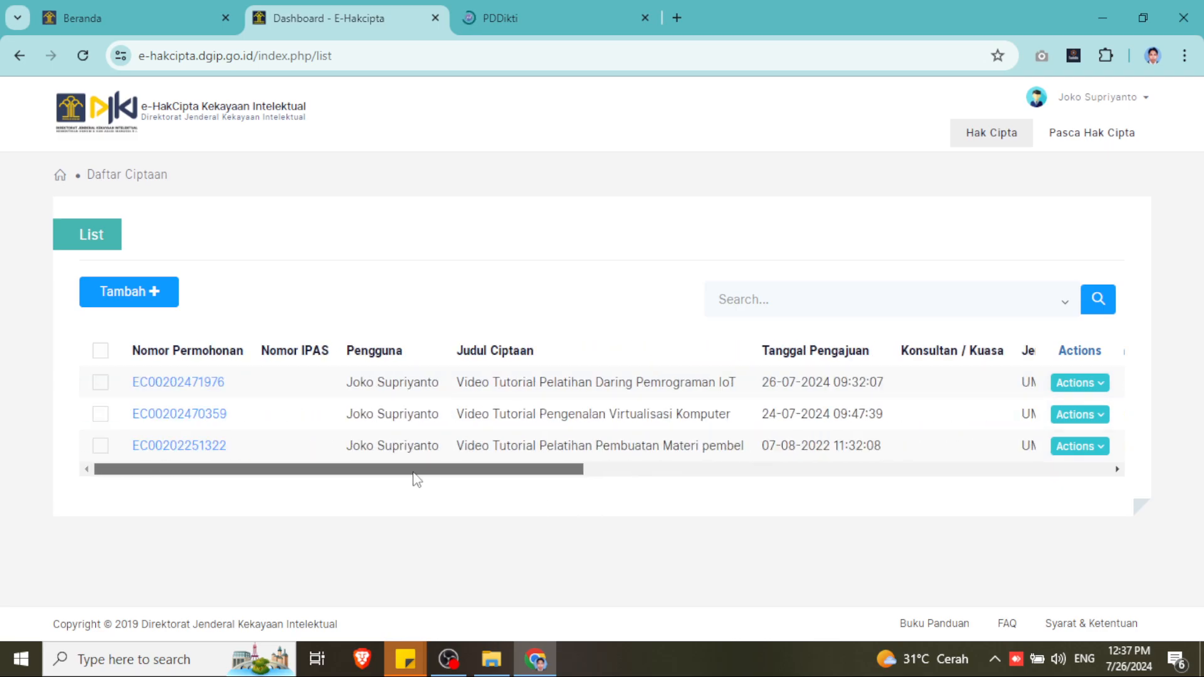
pyautogui.click(176, 383)
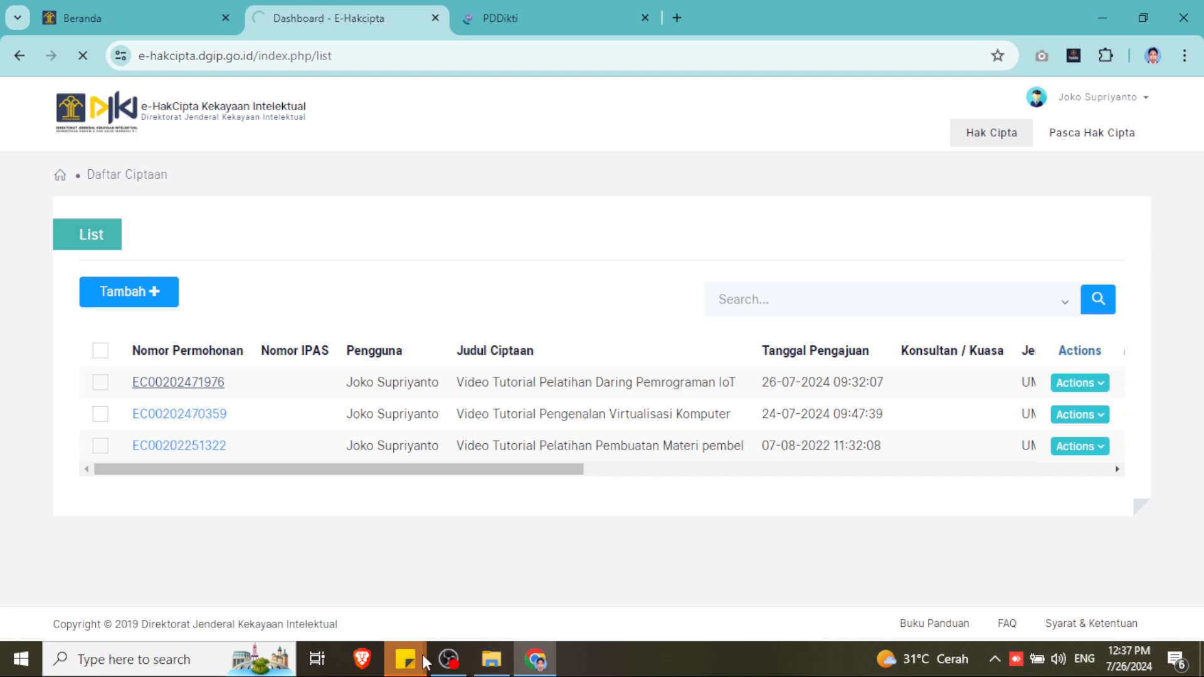
pyautogui.click(492, 659)
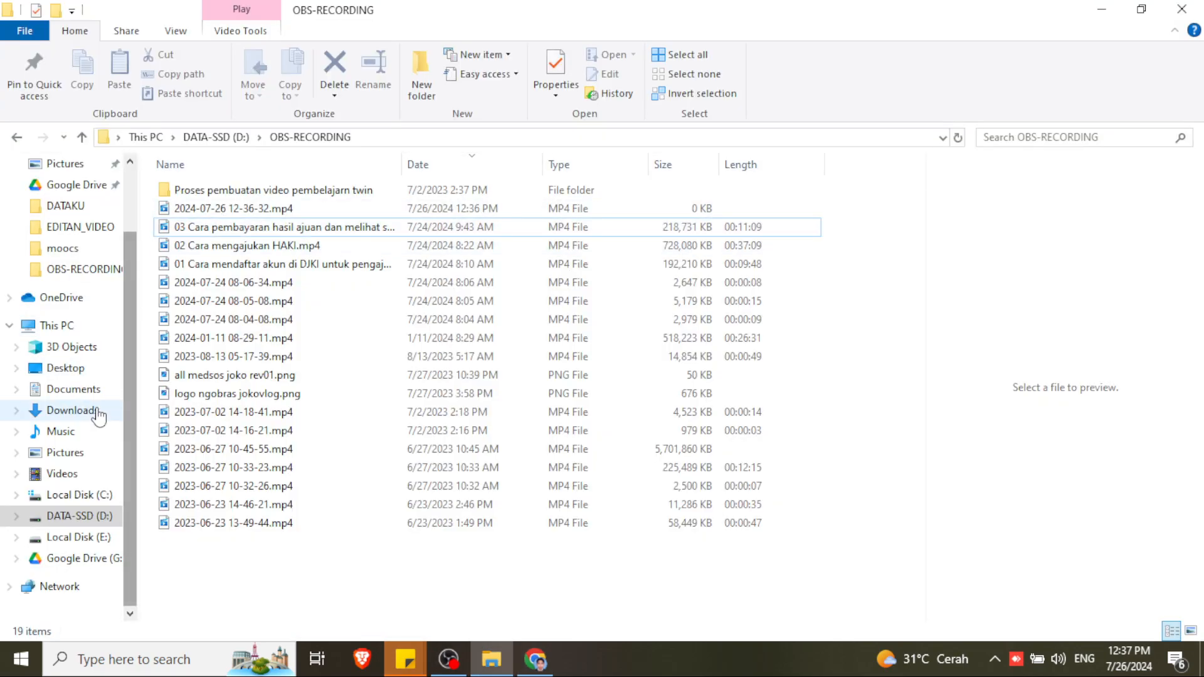
pyautogui.click(88, 517)
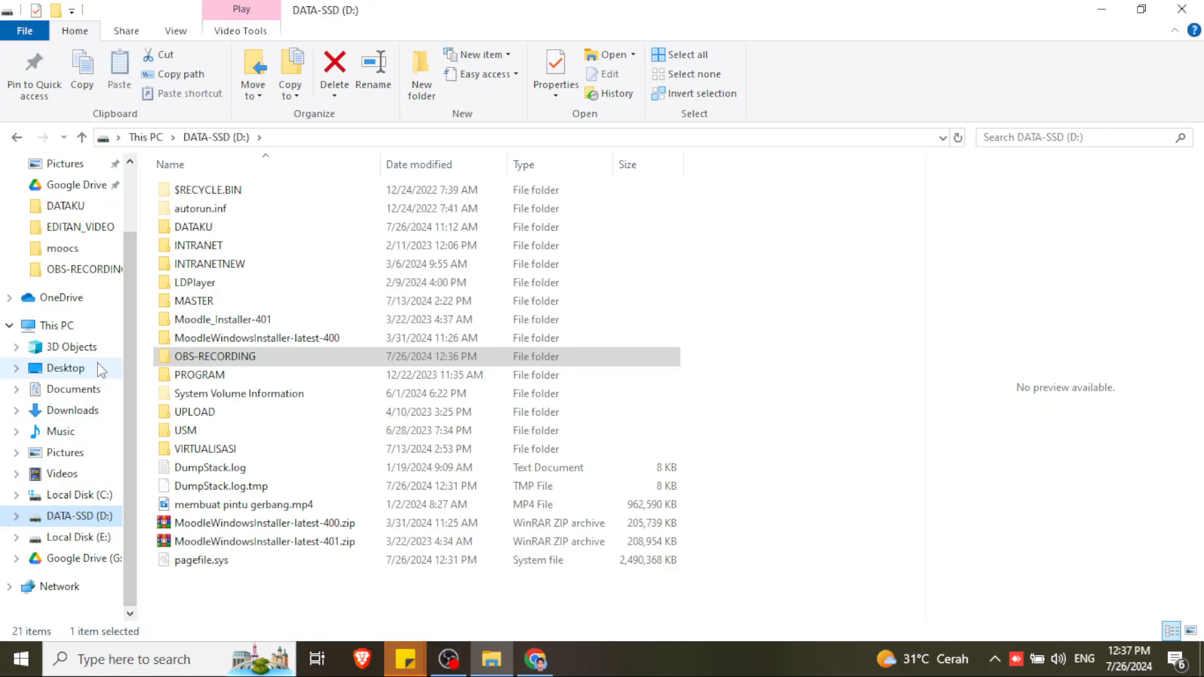
pyautogui.click(191, 227)
pyautogui.doubleClick(191, 227)
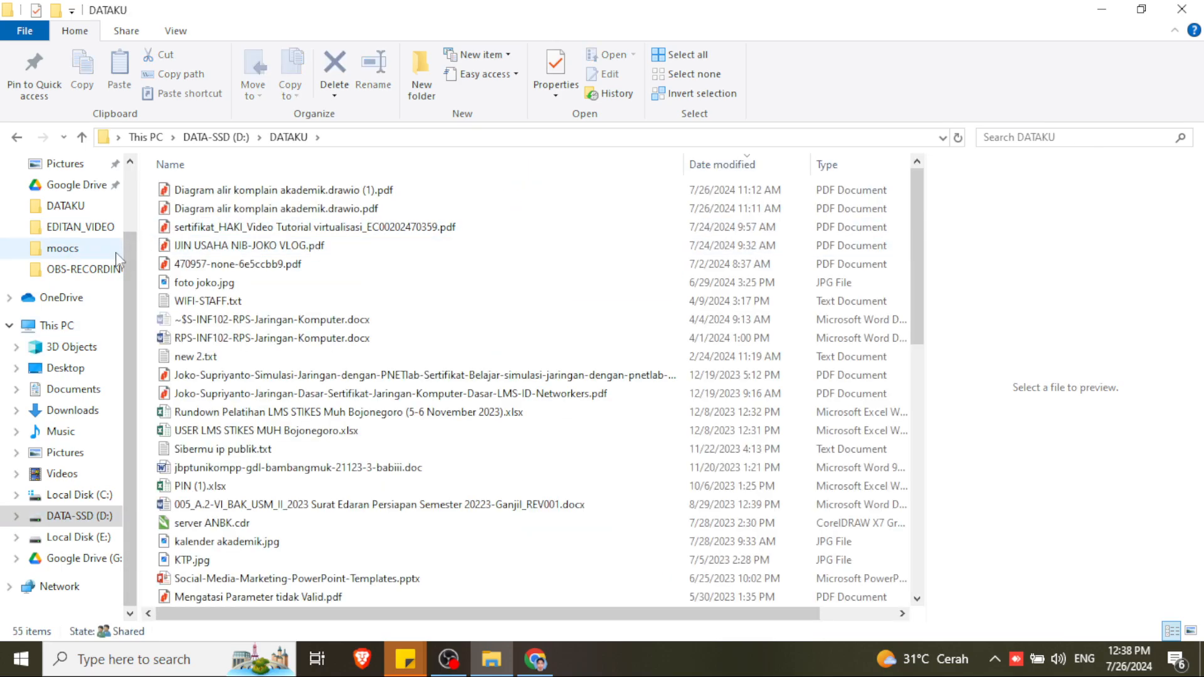
pyautogui.scroll(2, 129, 260)
pyautogui.click(72, 220)
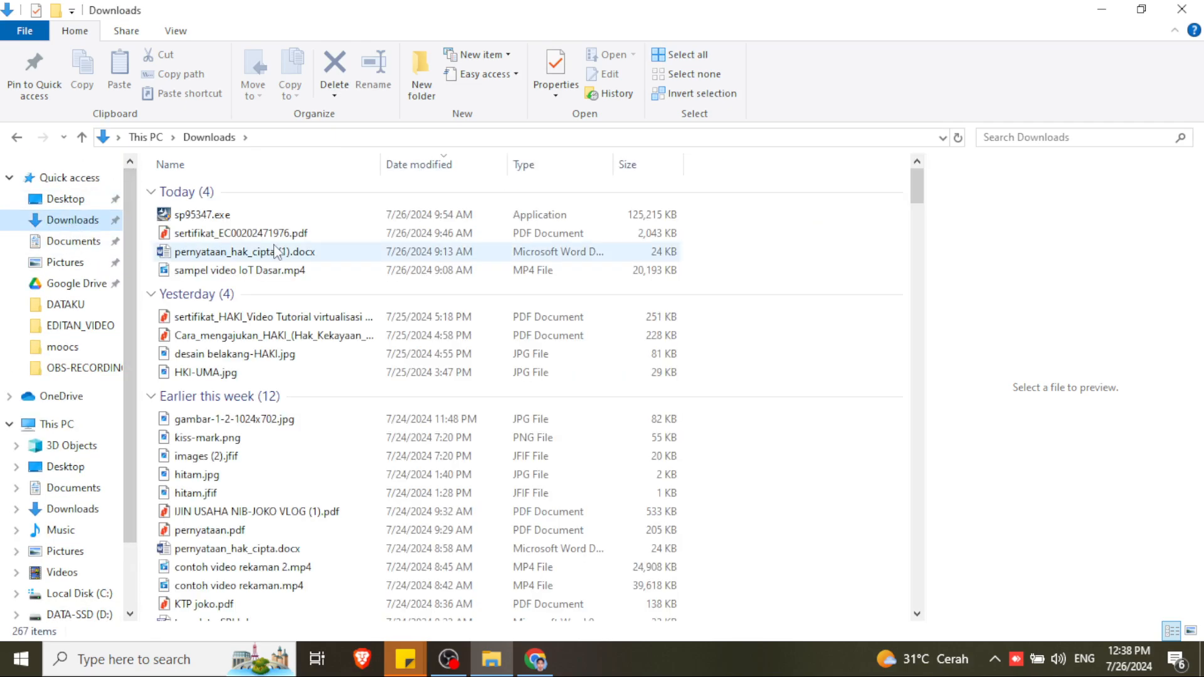
pyautogui.click(341, 233)
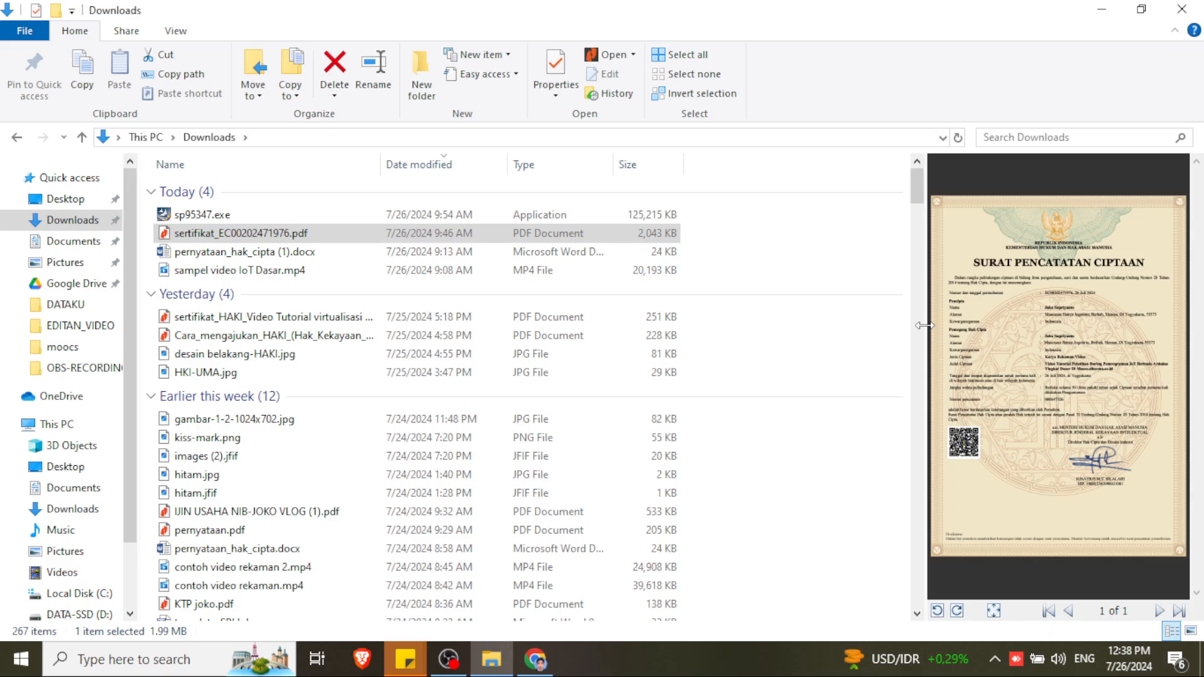
# - Enlarge the preview pane to read the certificate, then restore the file list width
pyautogui.moveTo(924, 325); pyautogui.dragTo(569, 312)
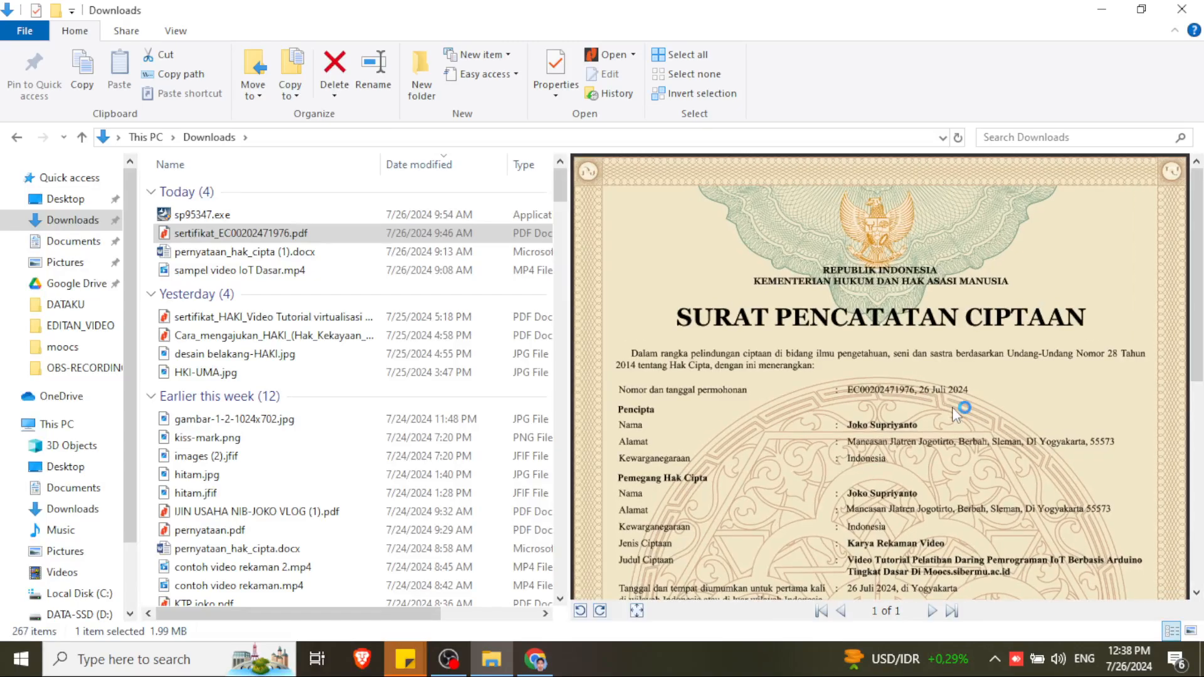
pyautogui.scroll(-1, 951, 407)
pyautogui.scroll(-1, 952, 408)
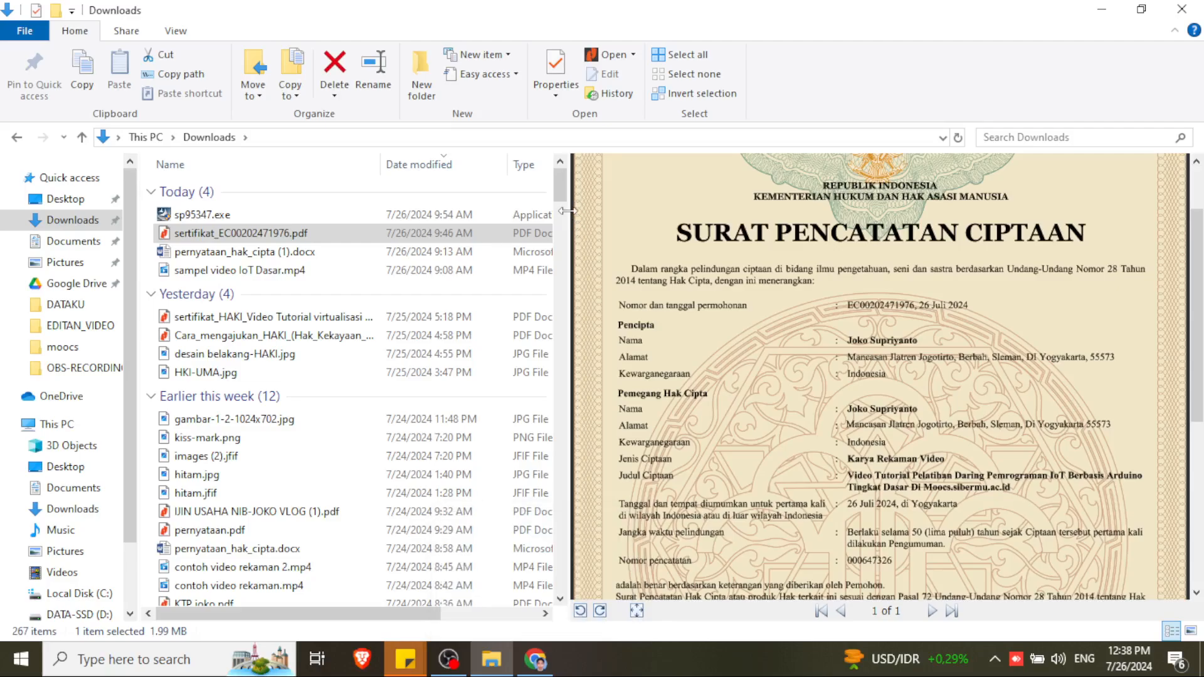
pyautogui.moveTo(572, 215); pyautogui.dragTo(806, 211)
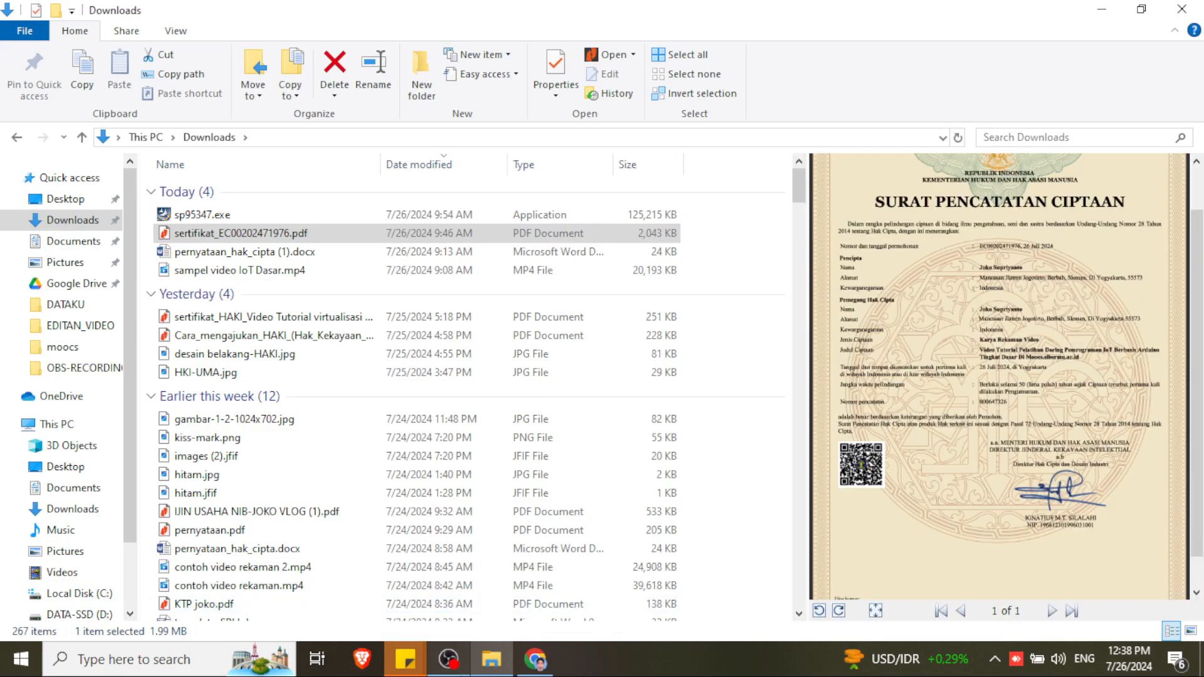
pyautogui.click(535, 659)
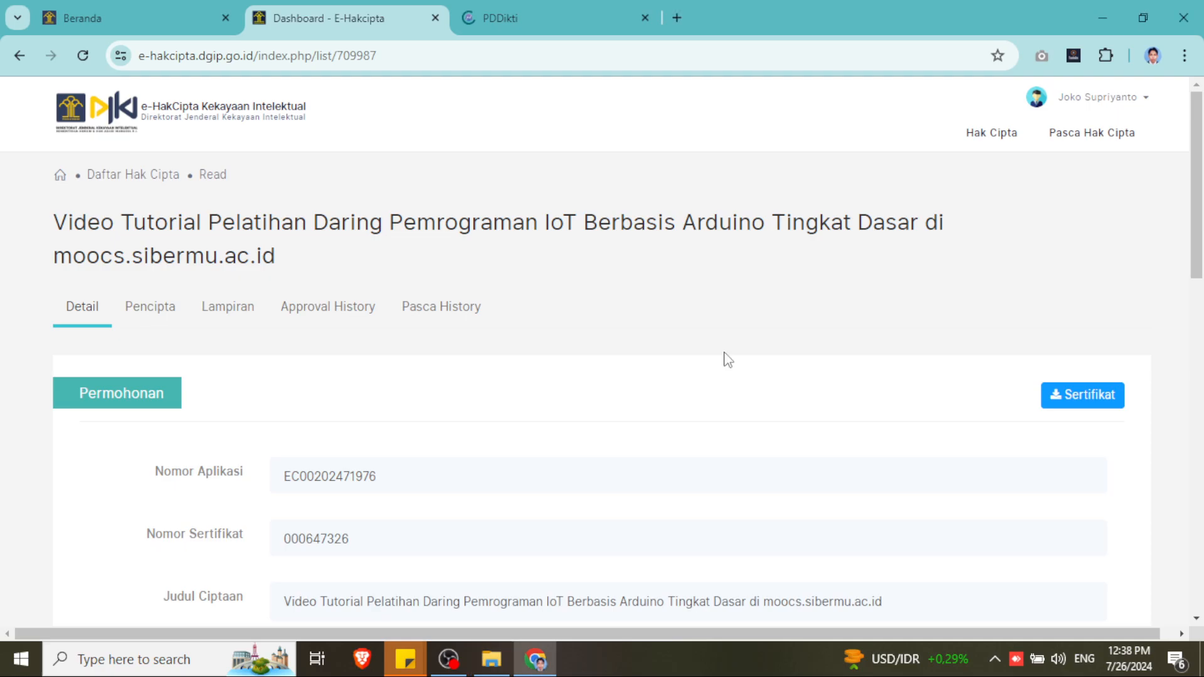
# - Search Google for 'kompres pdf' in a new tab and open iLovePDF's Kompres file PDF page
pyautogui.click(678, 18)
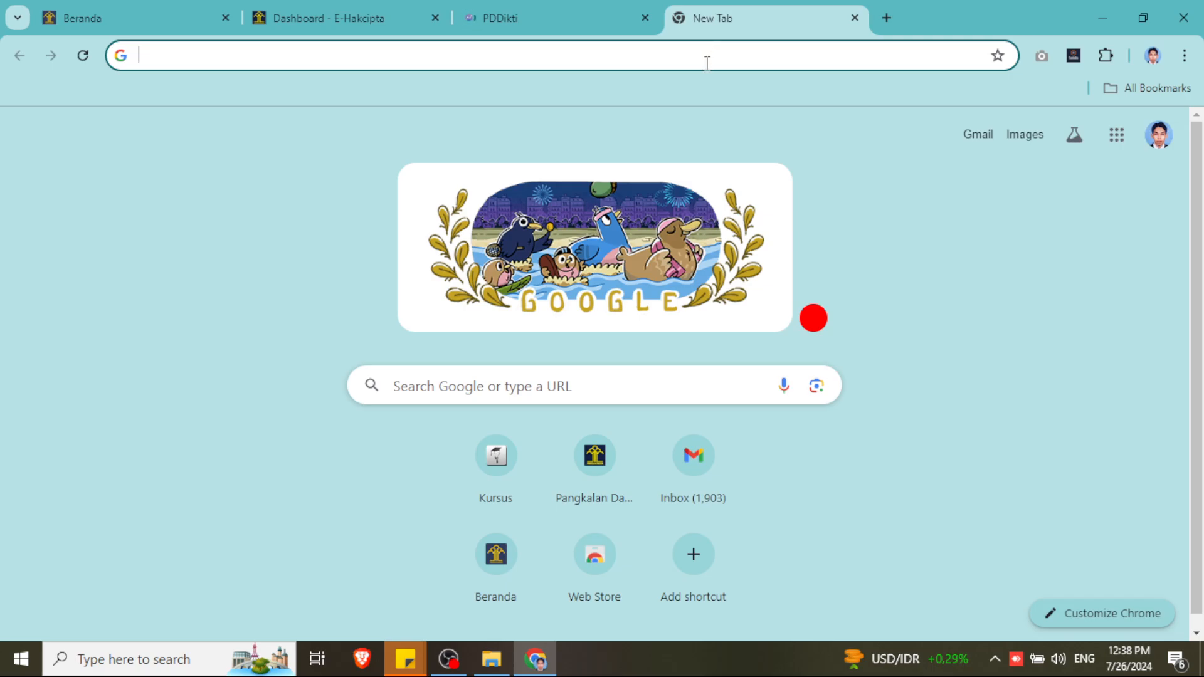
pyautogui.write('kompree')
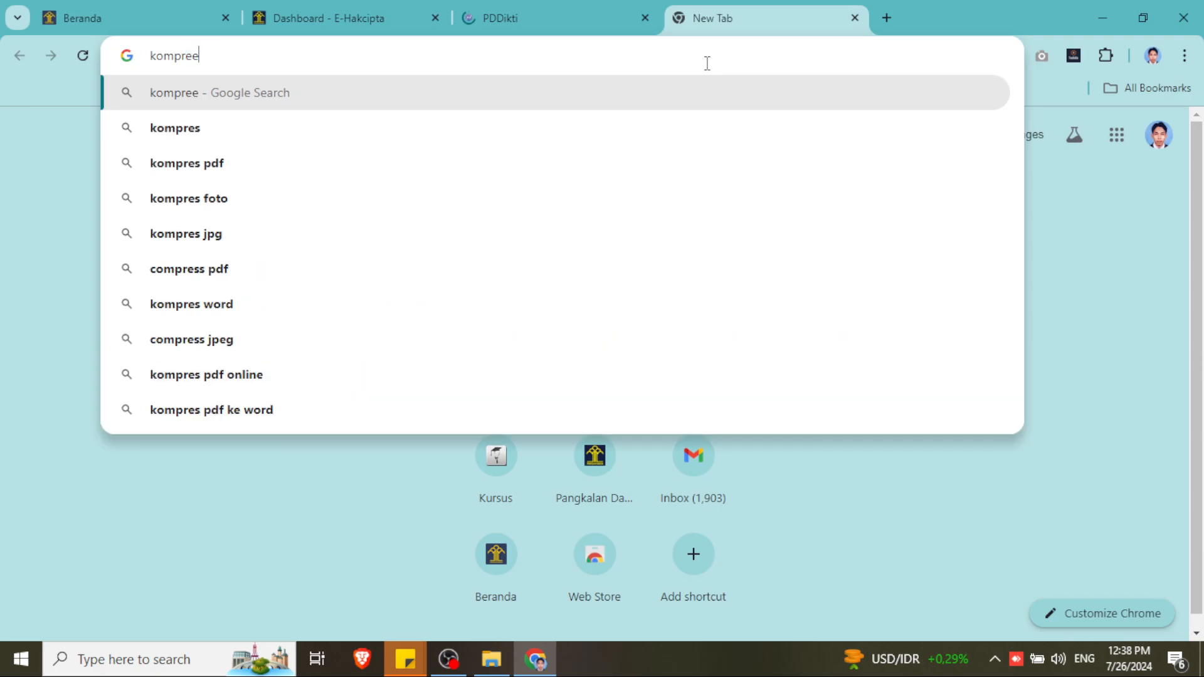
pyautogui.press('BackSpace')
pyautogui.write('s p')
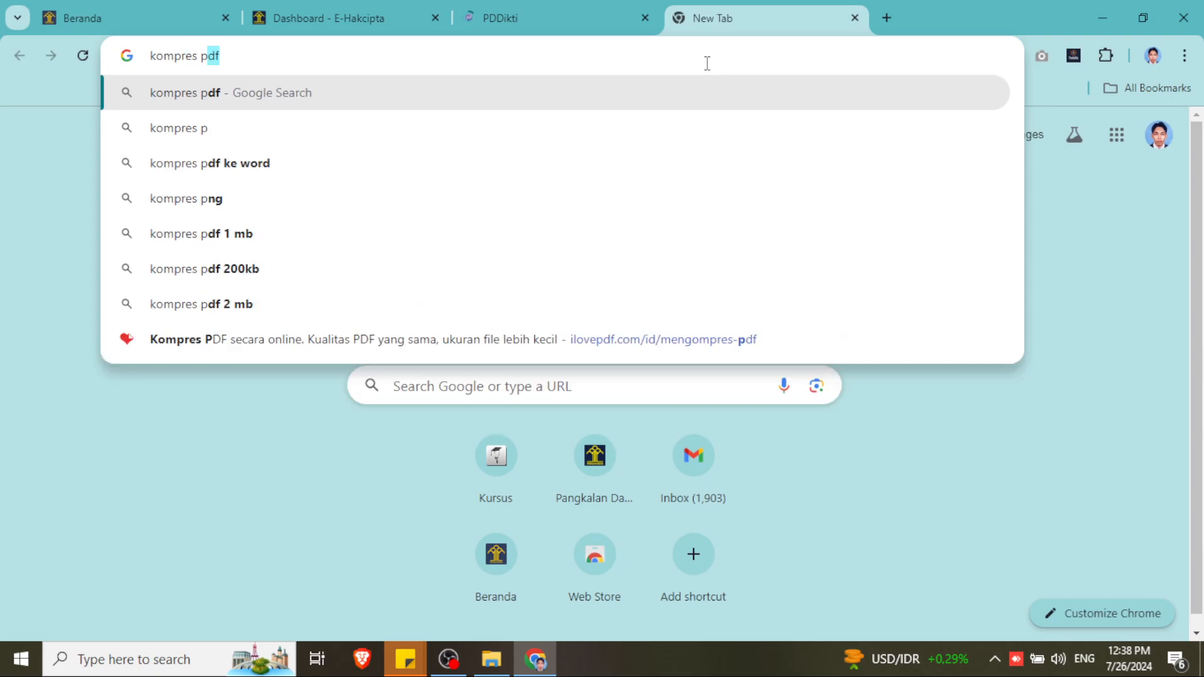
pyautogui.press('Return')
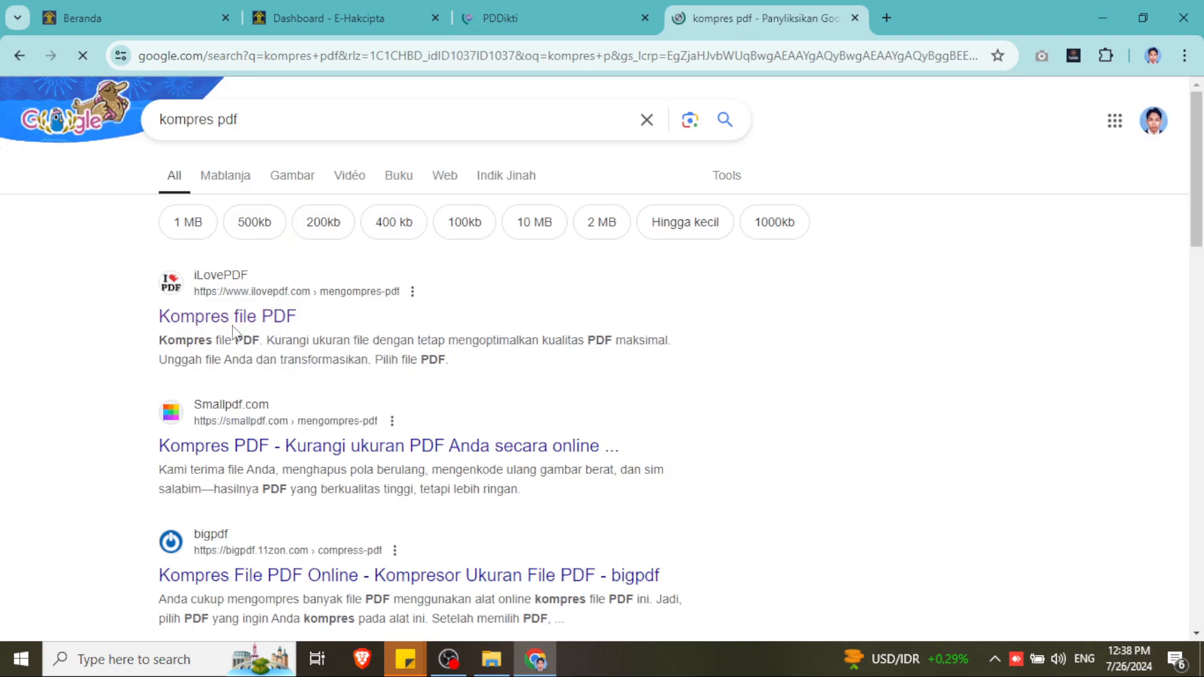
pyautogui.click(560, 15)
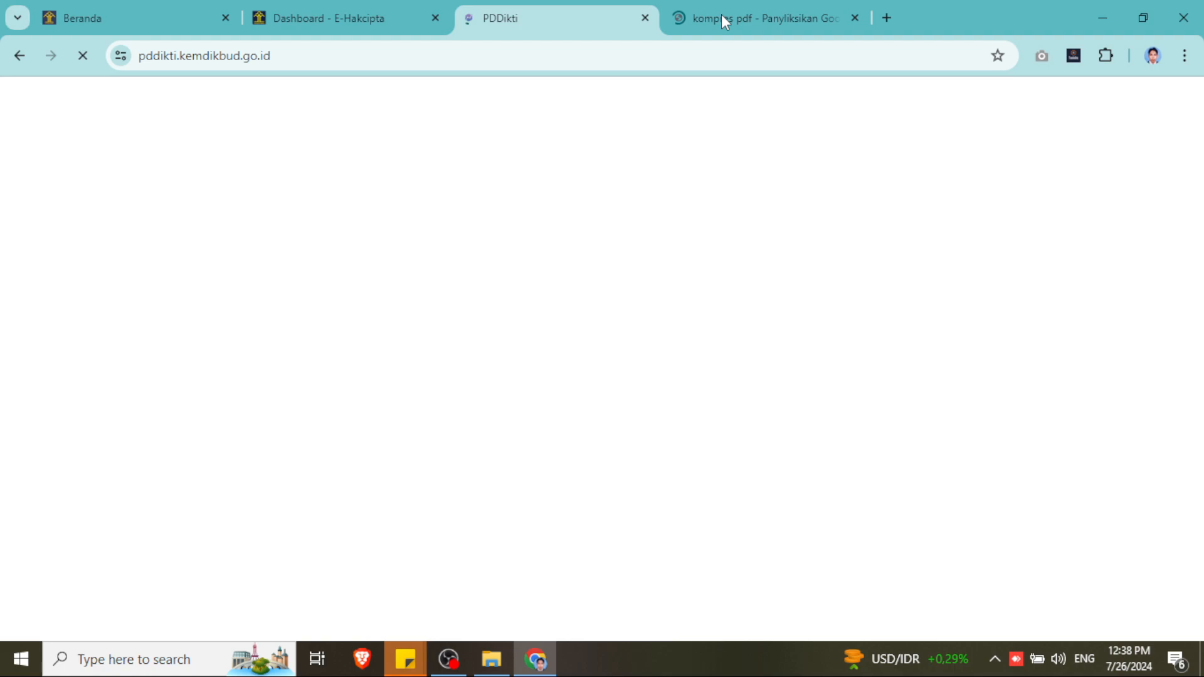
pyautogui.click(728, 15)
pyautogui.click(566, 15)
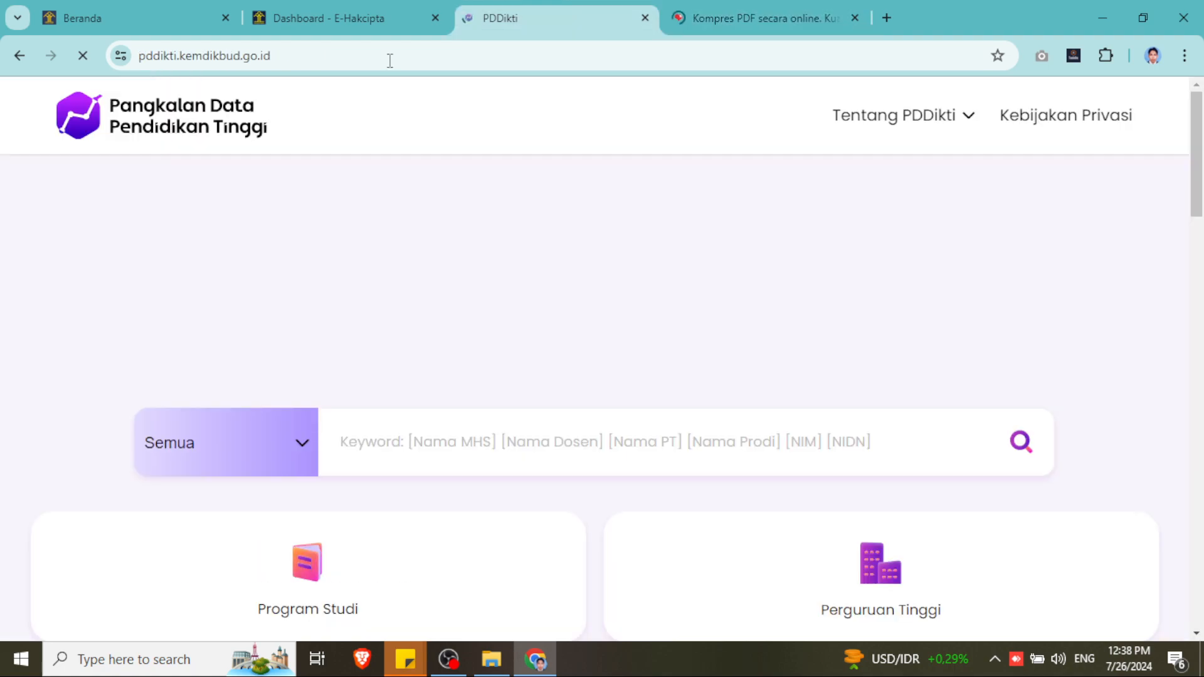
pyautogui.click(723, 9)
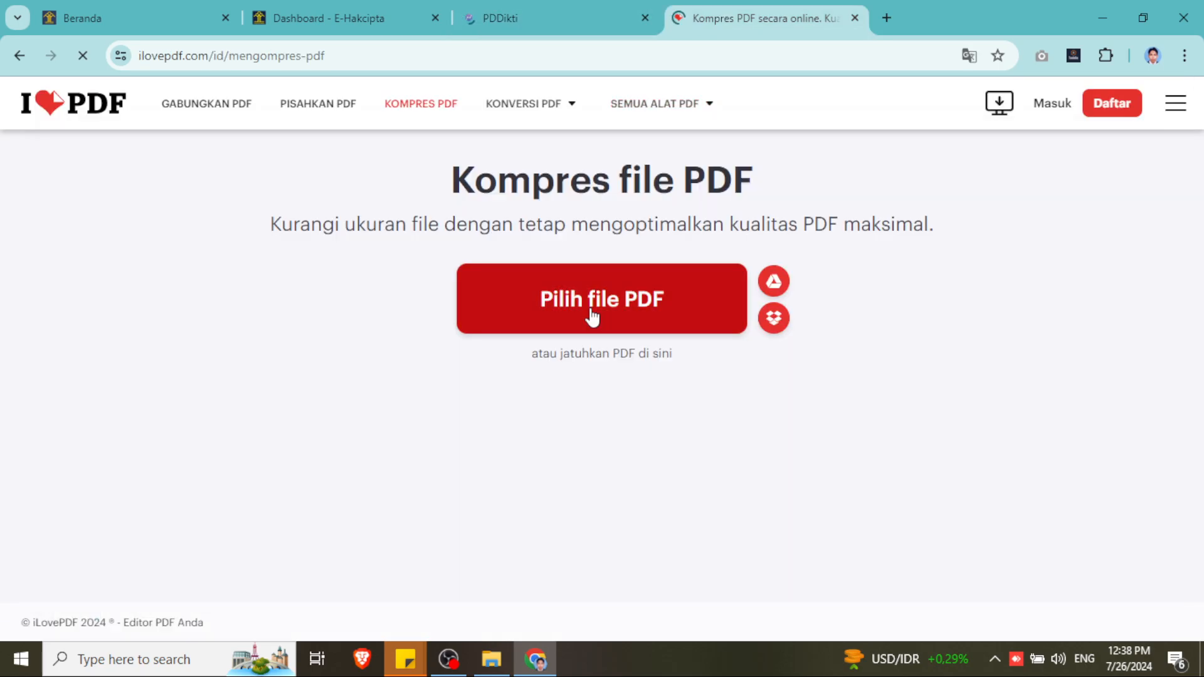
# - Upload sertifikat_EC00202471976.pdf to iLovePDF and compress it from 1.99 MB to 251.19 KB
pyautogui.click(591, 314)
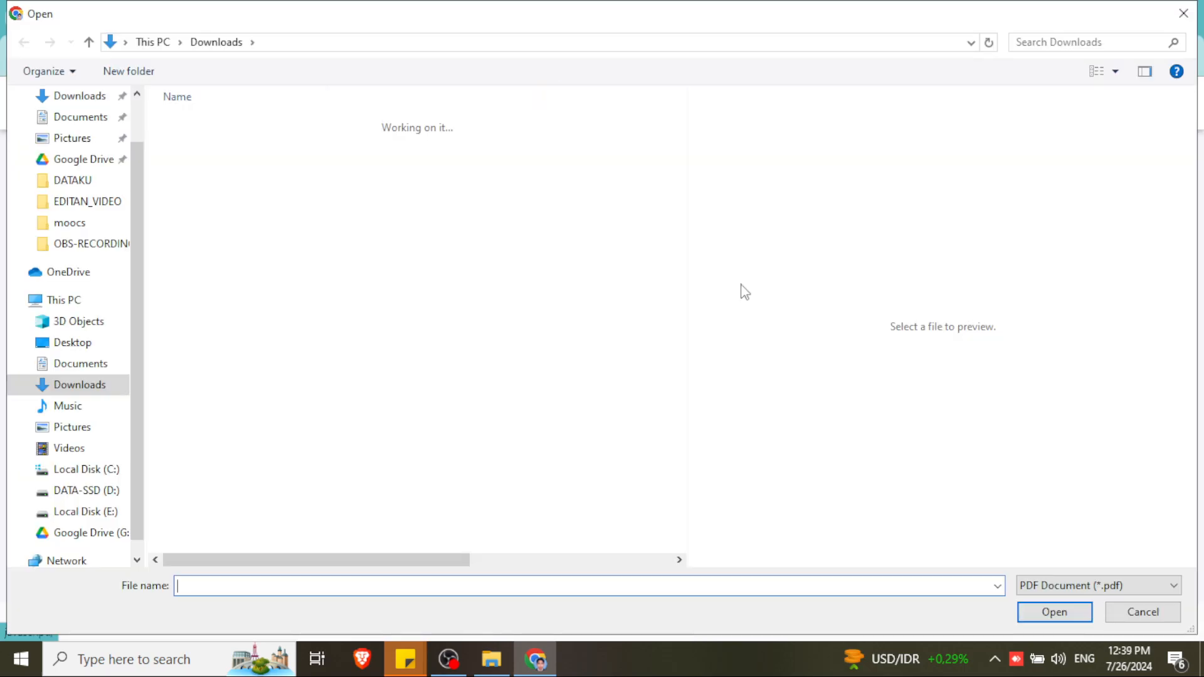
pyautogui.click(301, 147)
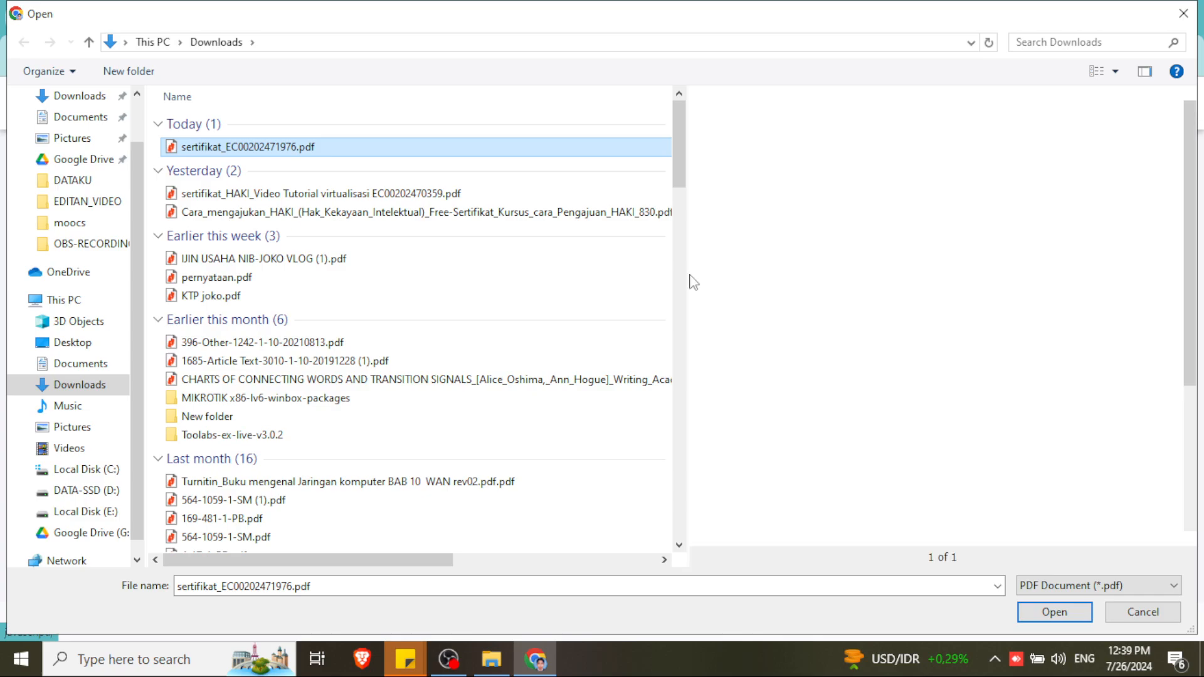
pyautogui.click(1054, 613)
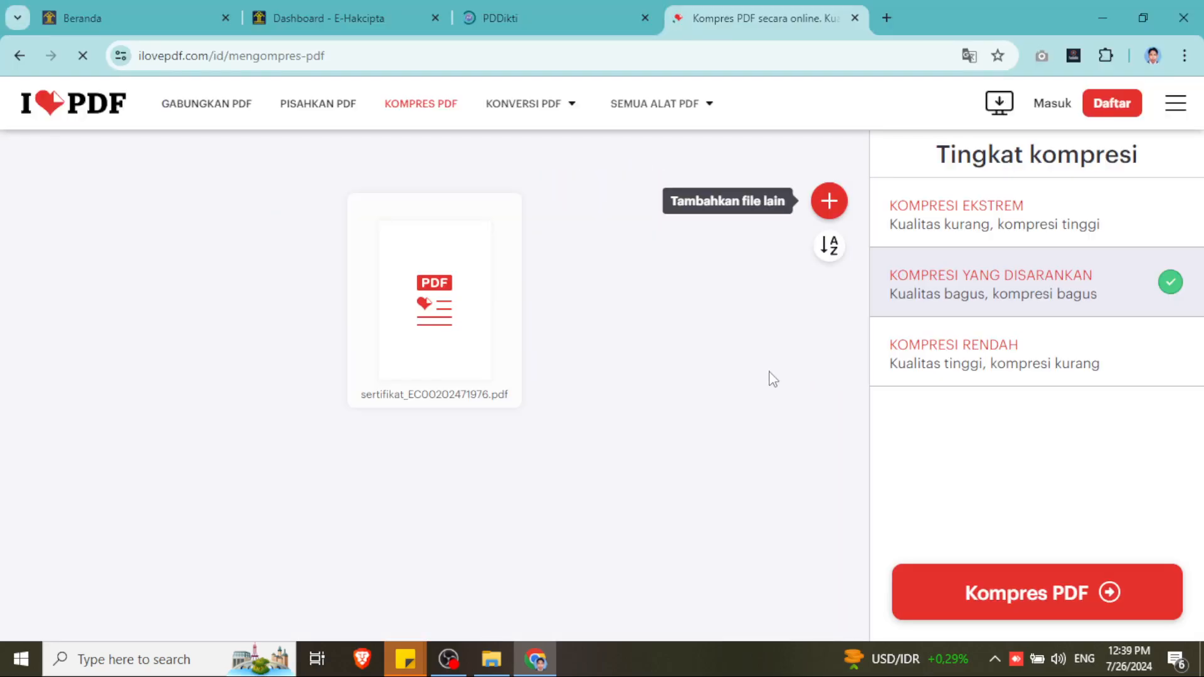
pyautogui.click(1001, 593)
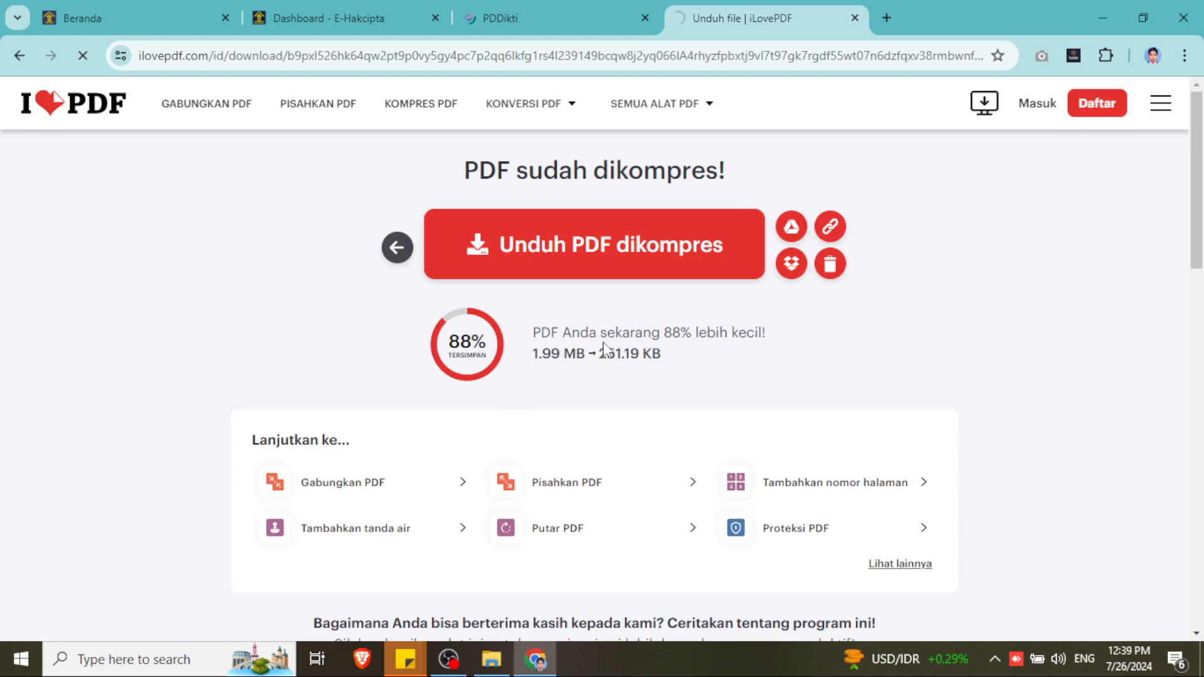
# - Show the 251 KB compressed certificate from Chrome's downloads list in its Downloads folder
pyautogui.moveTo(621, 333); pyautogui.dragTo(782, 337)
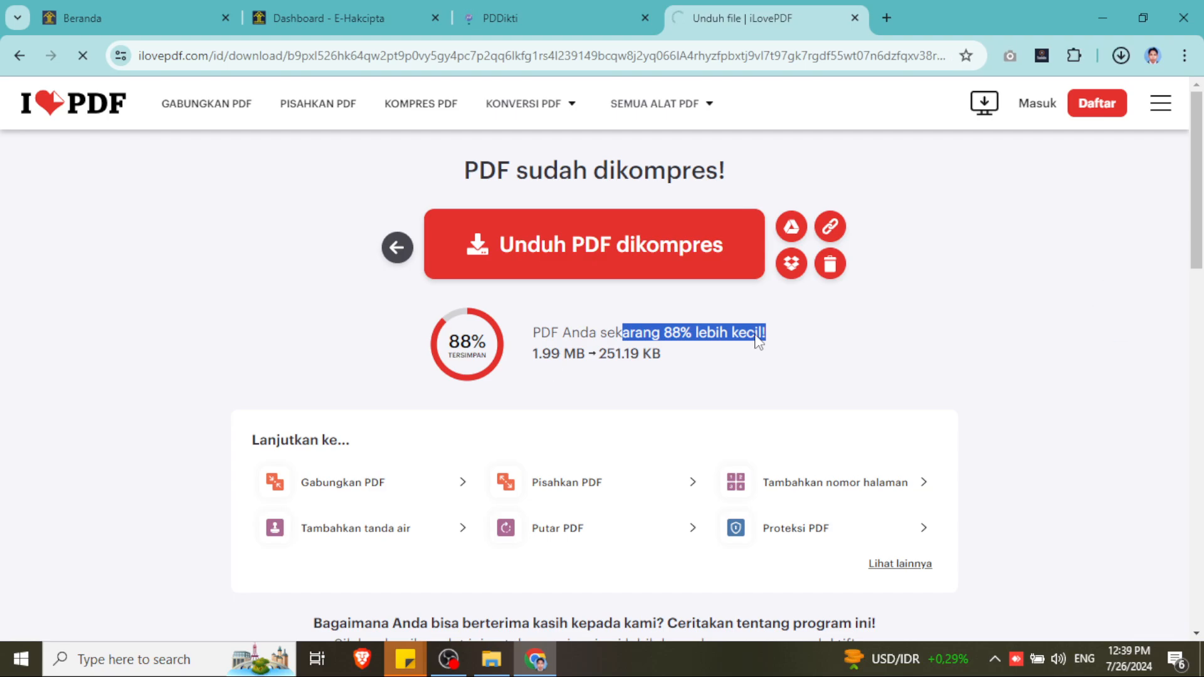
pyautogui.click(1121, 56)
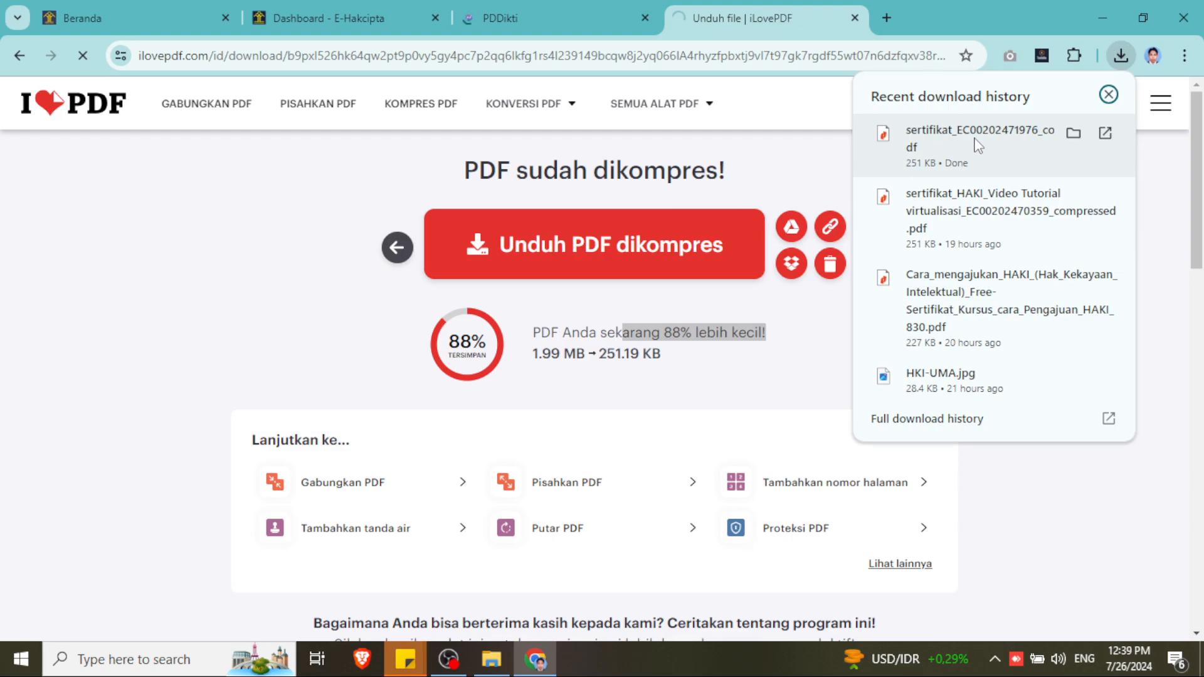
pyautogui.click(1073, 133)
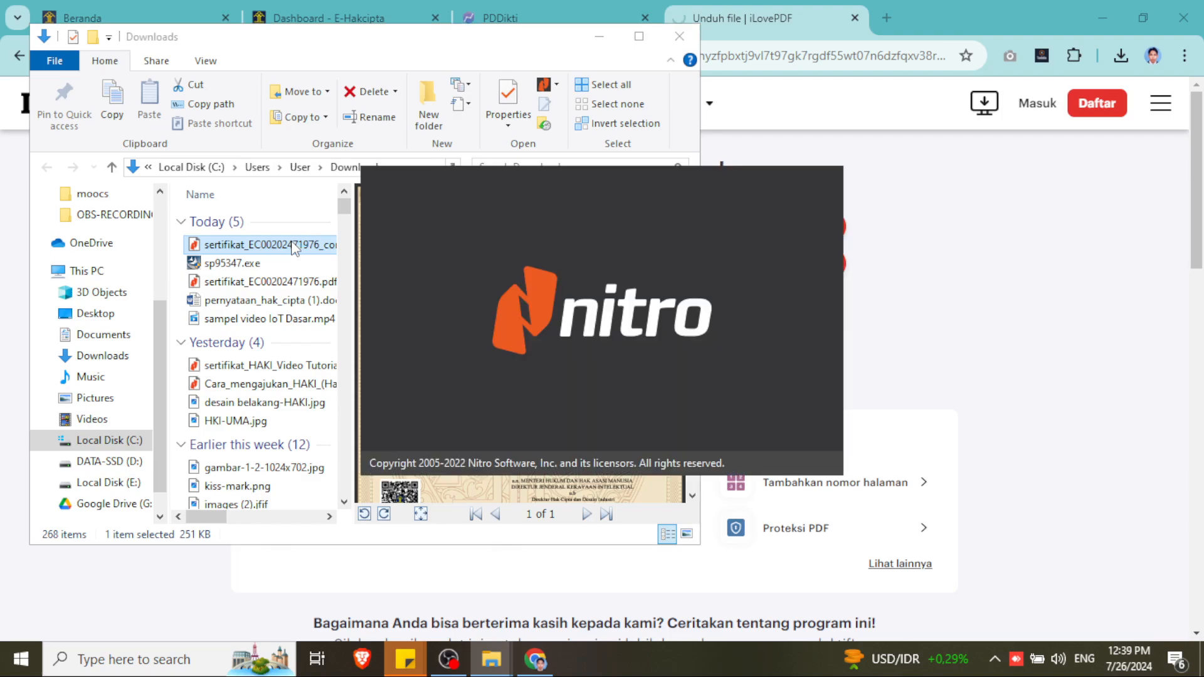
pyautogui.click(886, 18)
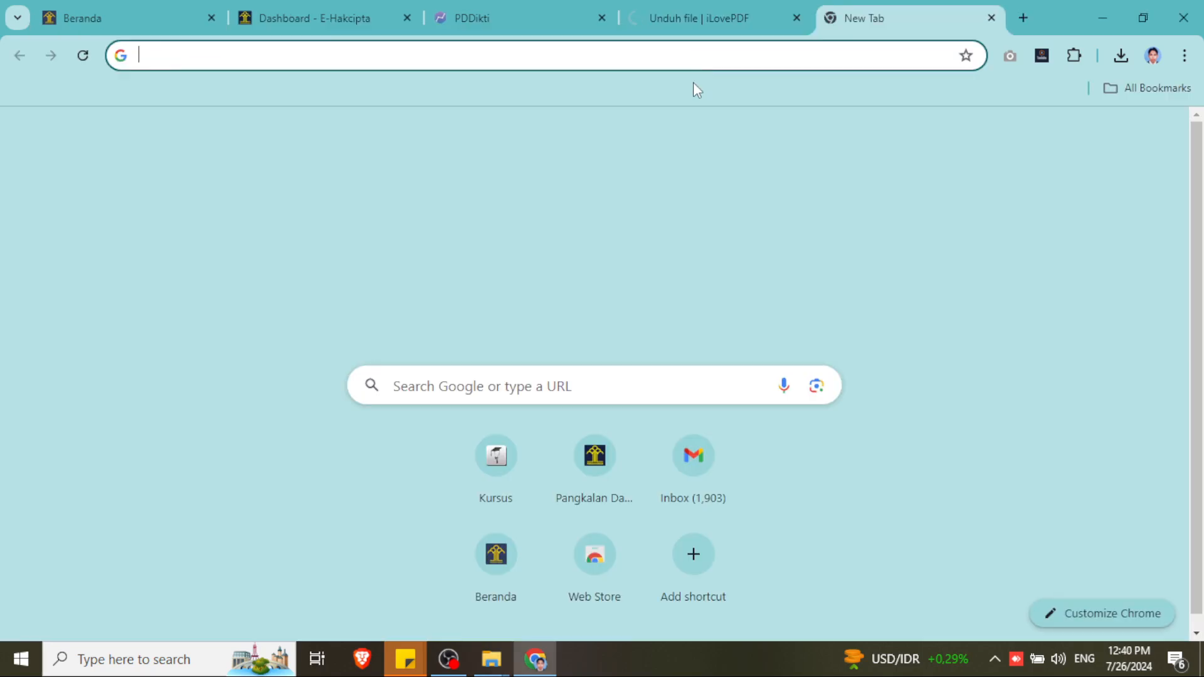
pyautogui.write('si')
pyautogui.click(695, 92)
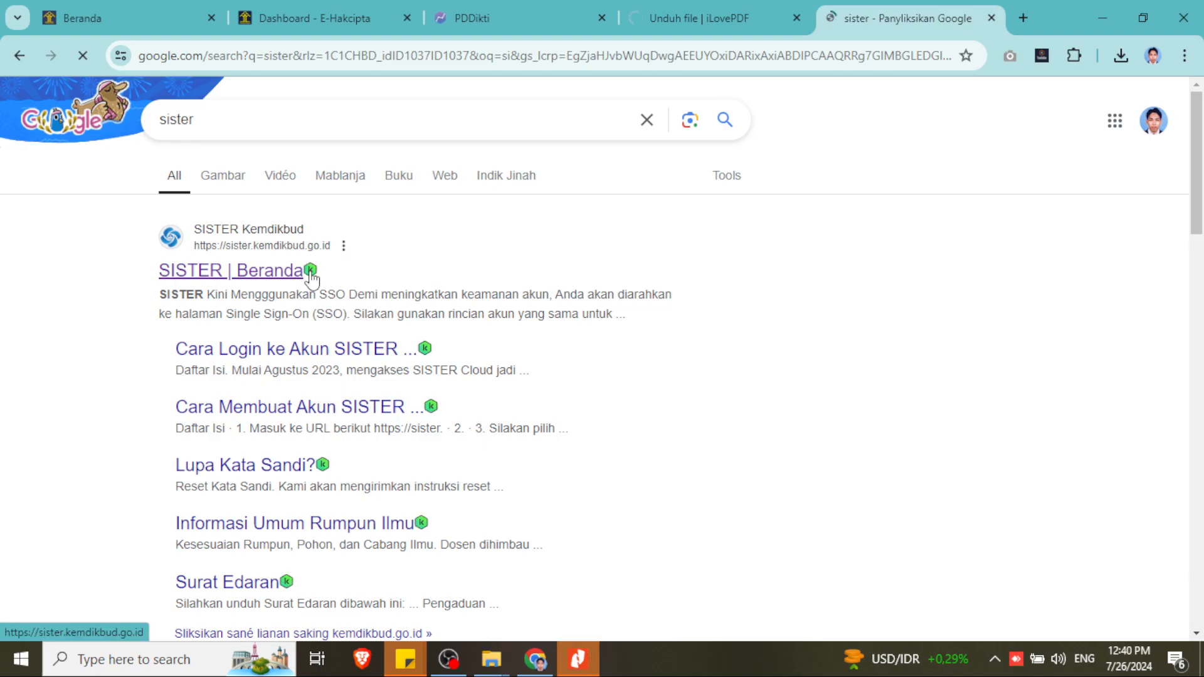
pyautogui.click(587, 668)
pyautogui.scroll(-5, 728, 462)
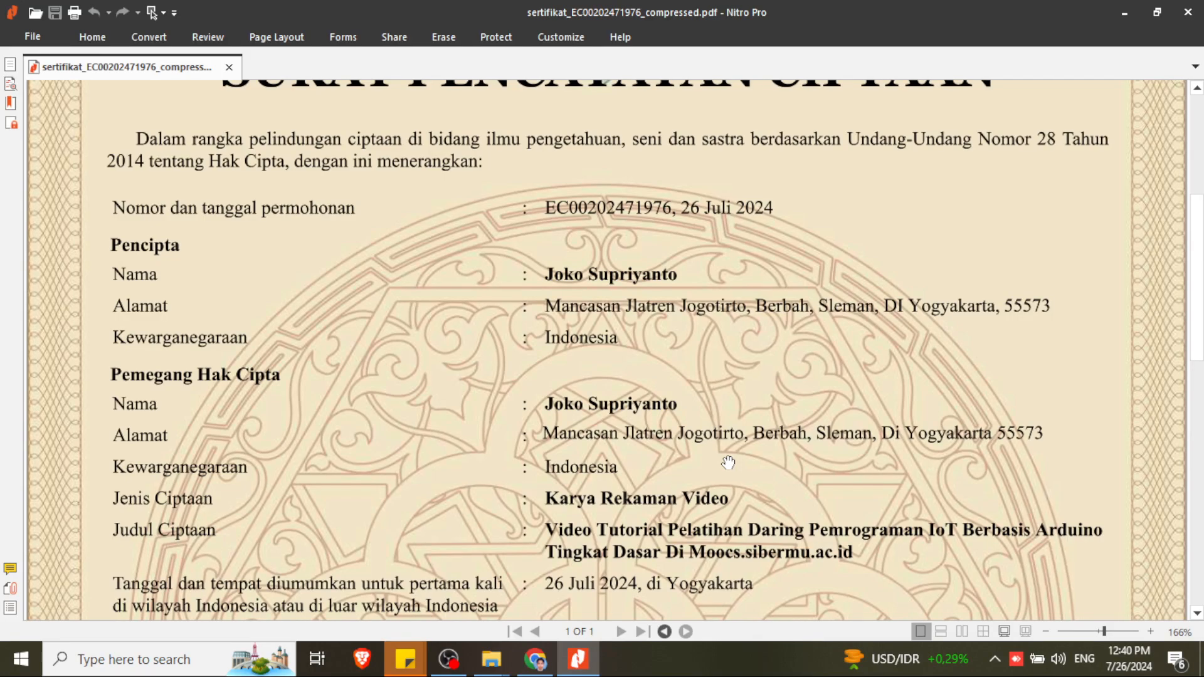
# - Scroll the compressed certificate in Nitro Pro to check holder, work type and title
pyautogui.scroll(-3, 728, 462)
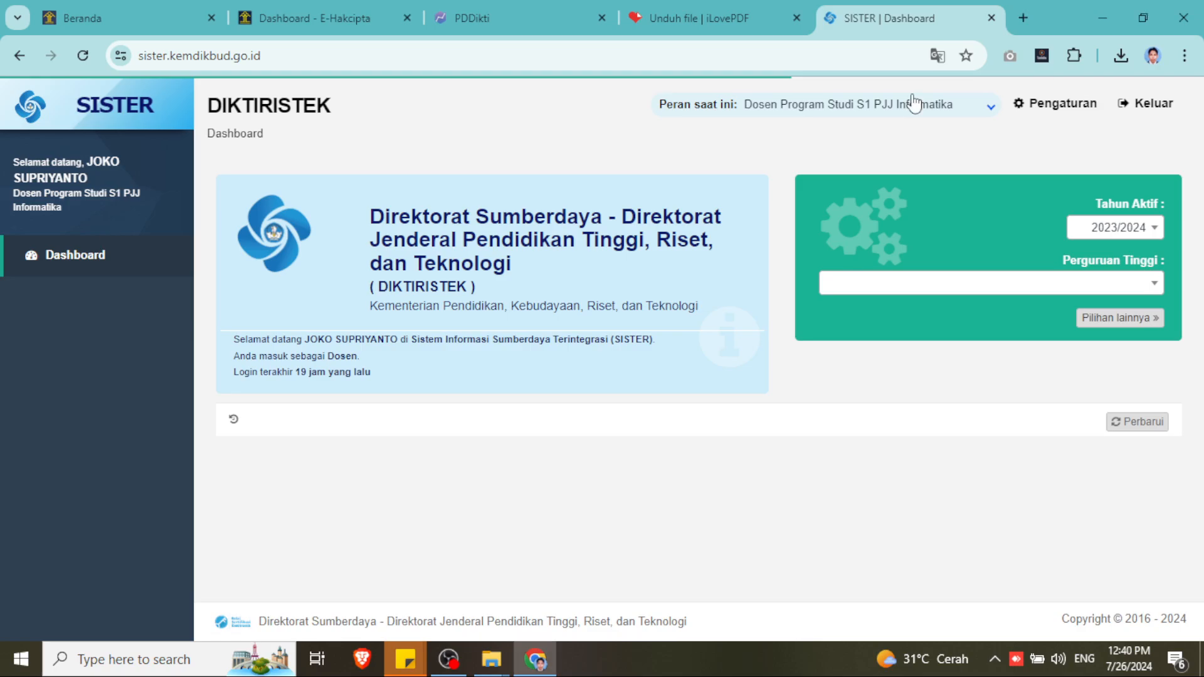
# - Reload the SISTER dashboard, keep the current role, and go to the SISTER Beranda page
pyautogui.click(84, 56)
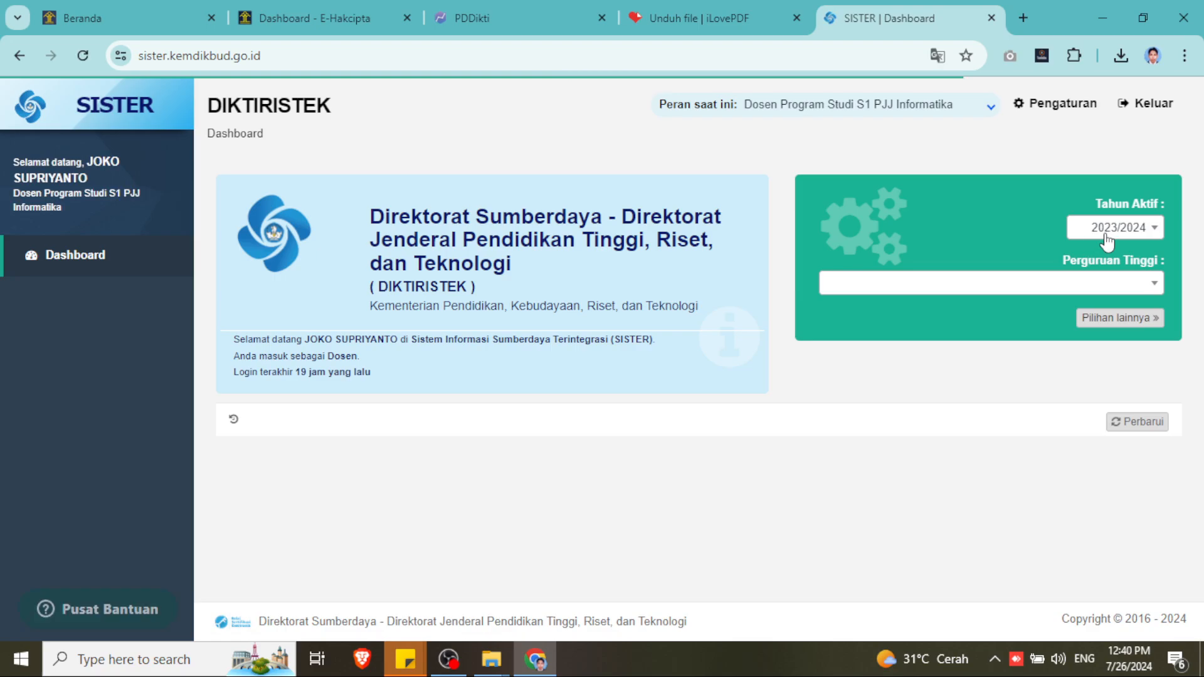
pyautogui.click(909, 112)
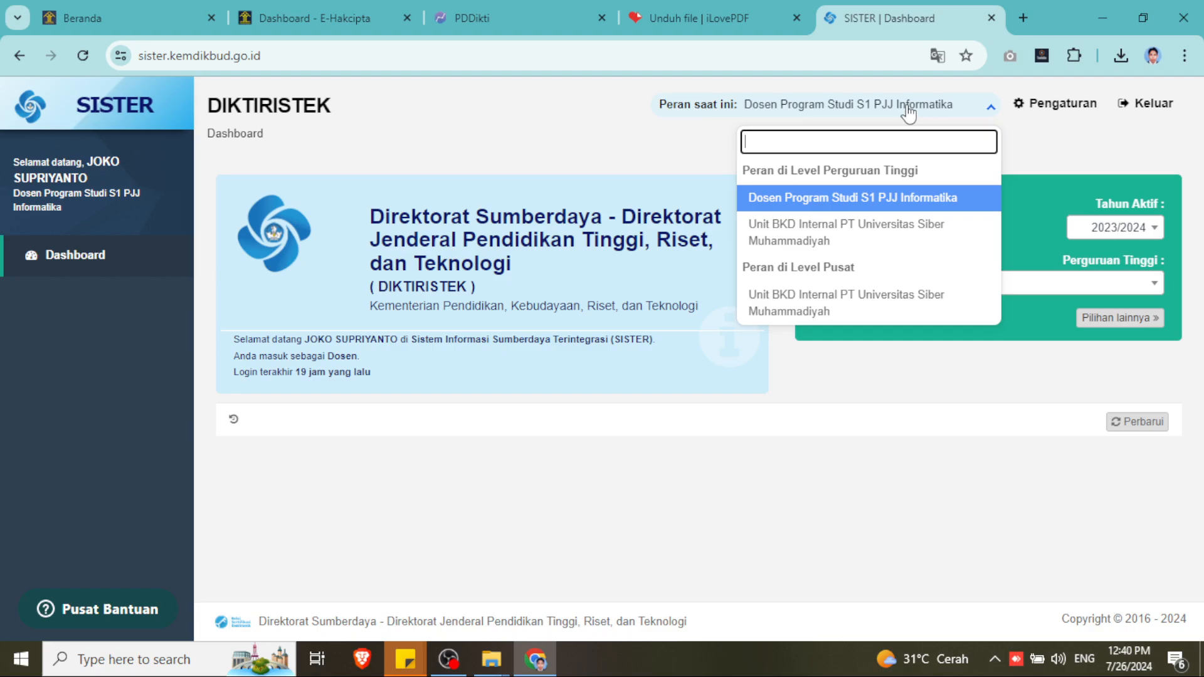
pyautogui.click(908, 112)
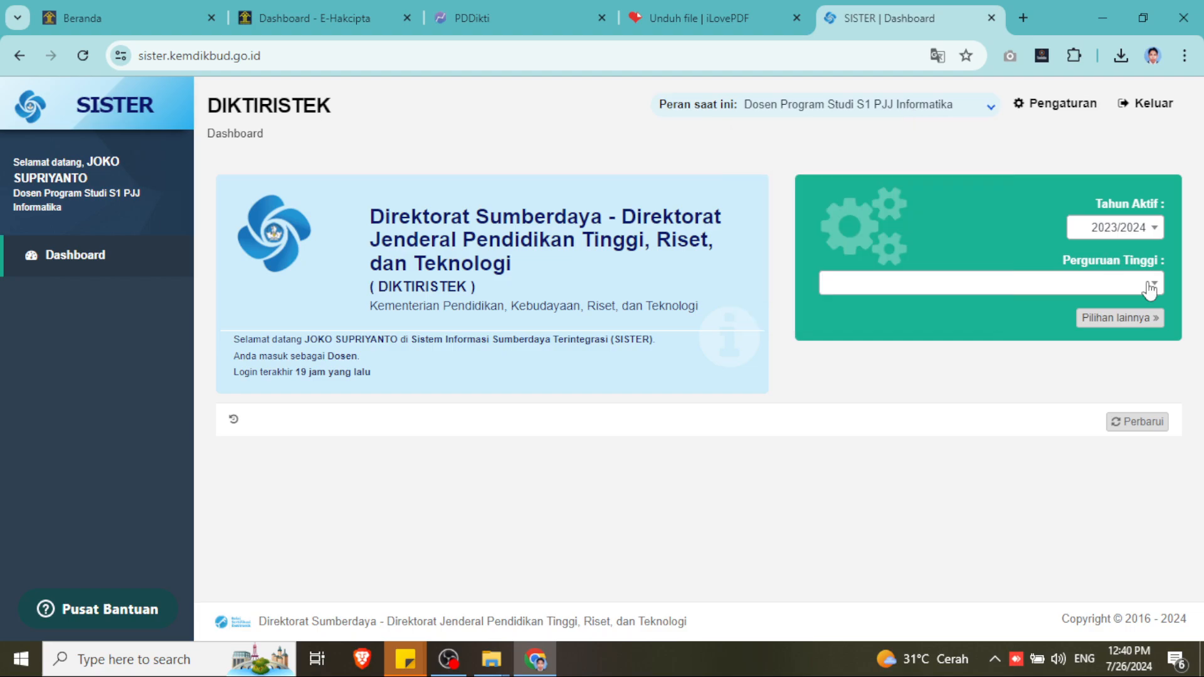
pyautogui.click(114, 99)
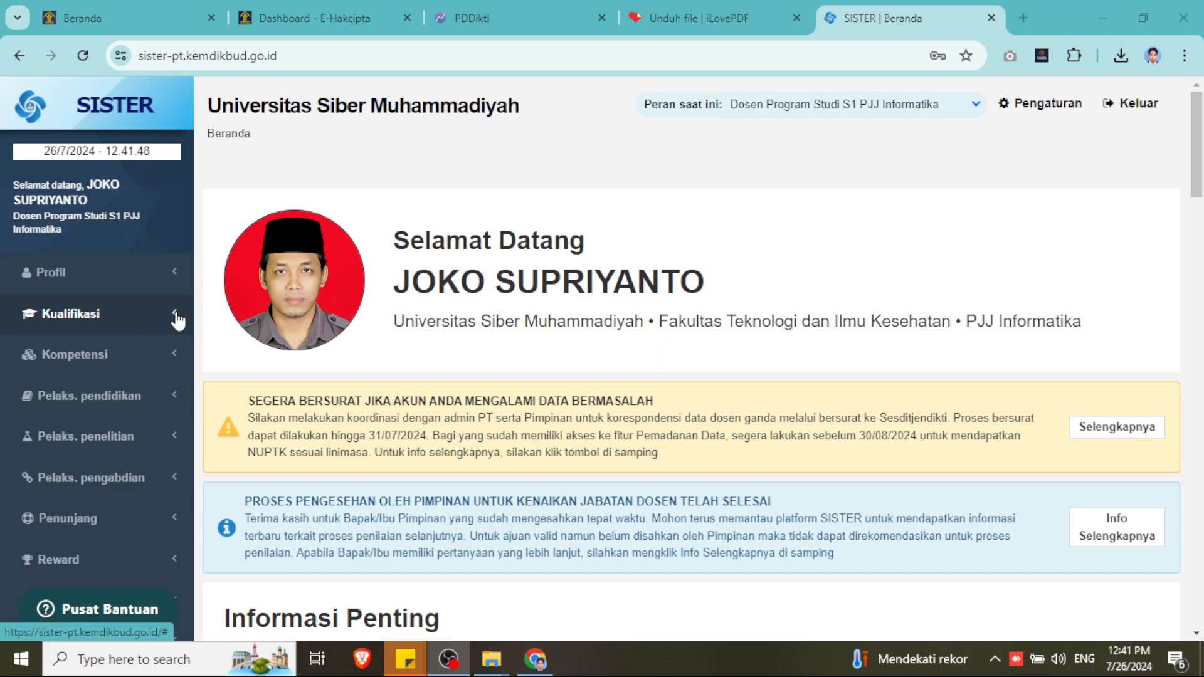
# - Open Pelaks. penelitian > Paten/HKI in the sidebar and start a new Paten record with Tambah
pyautogui.click(174, 356)
pyautogui.click(176, 357)
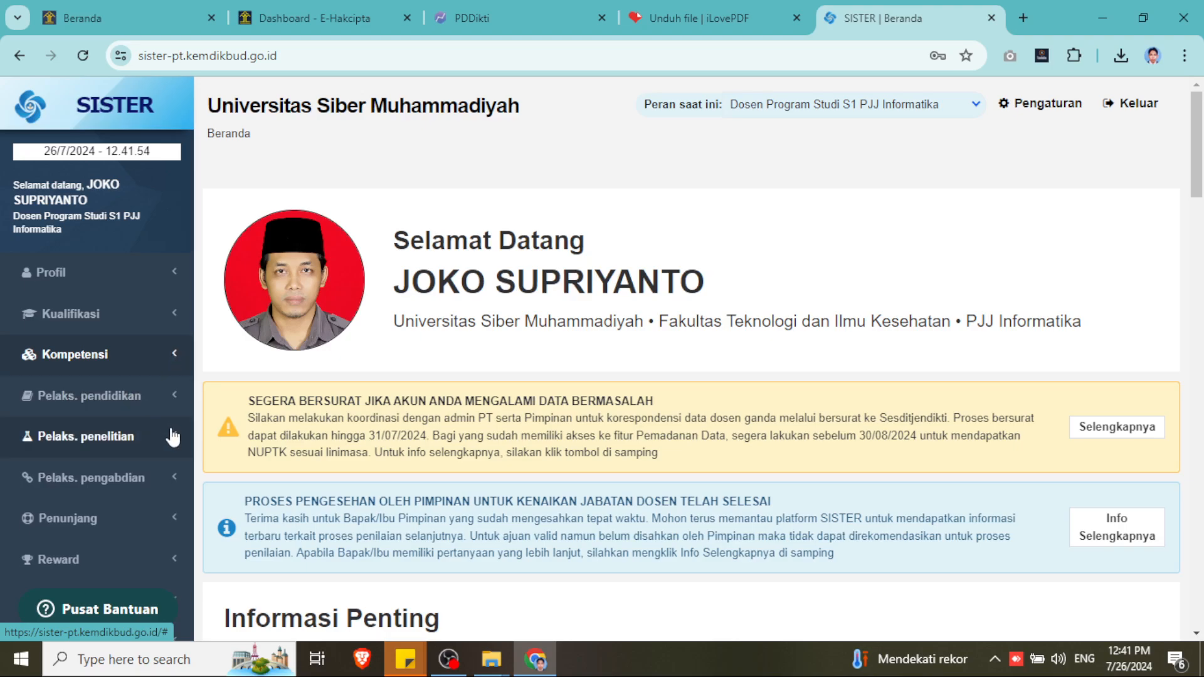
pyautogui.click(177, 438)
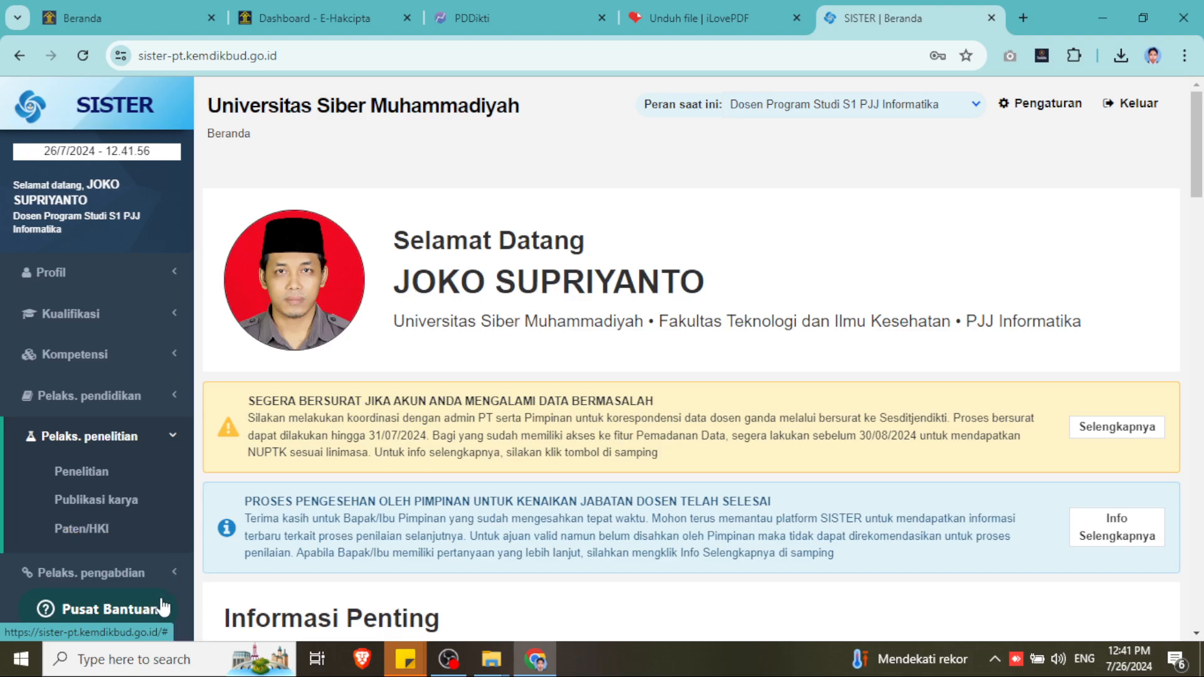
pyautogui.click(174, 575)
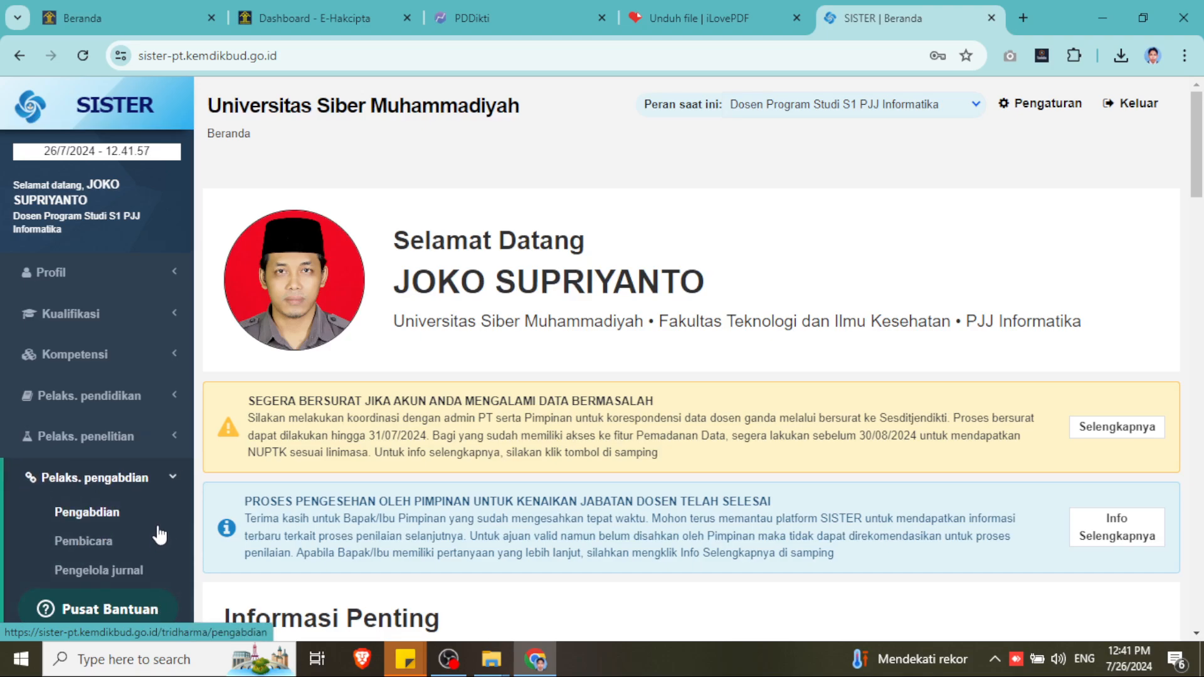
pyautogui.click(173, 439)
pyautogui.click(94, 529)
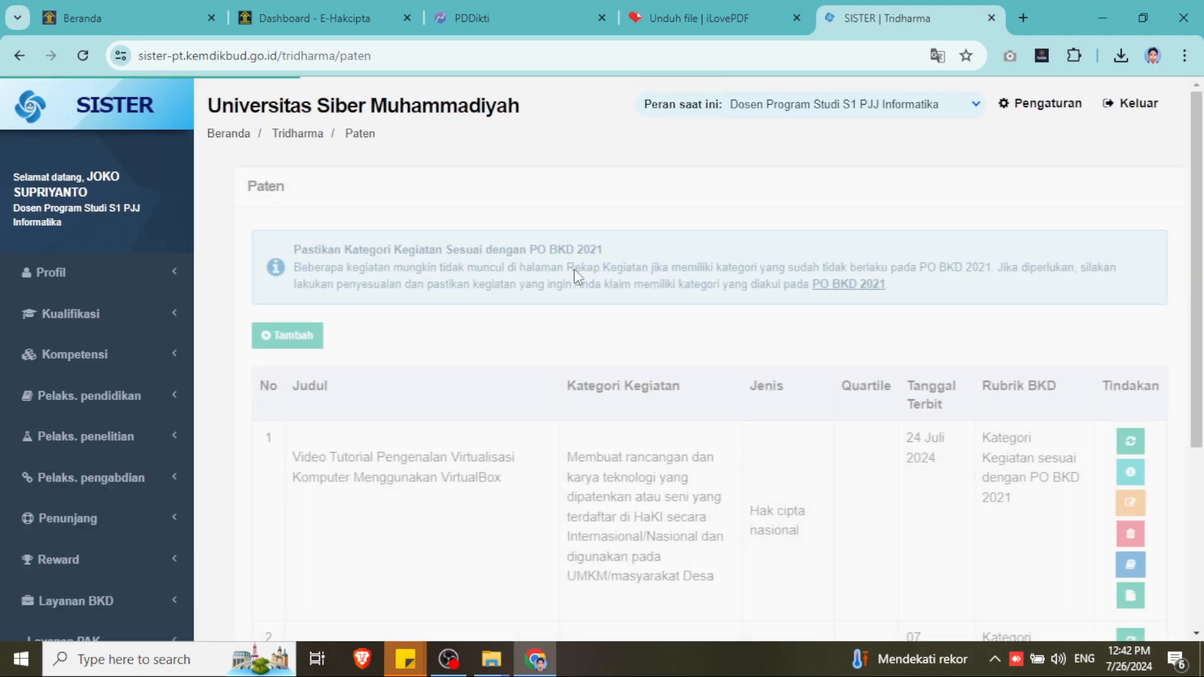
pyautogui.scroll(-3, 727, 333)
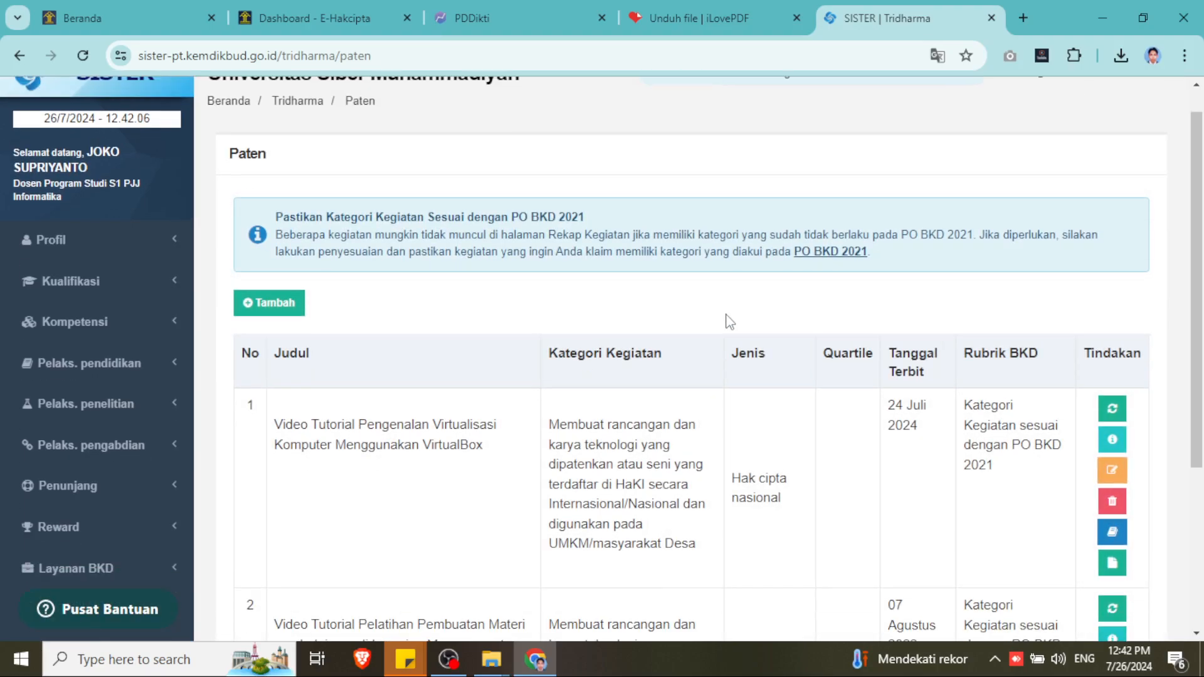
pyautogui.scroll(3, 422, 323)
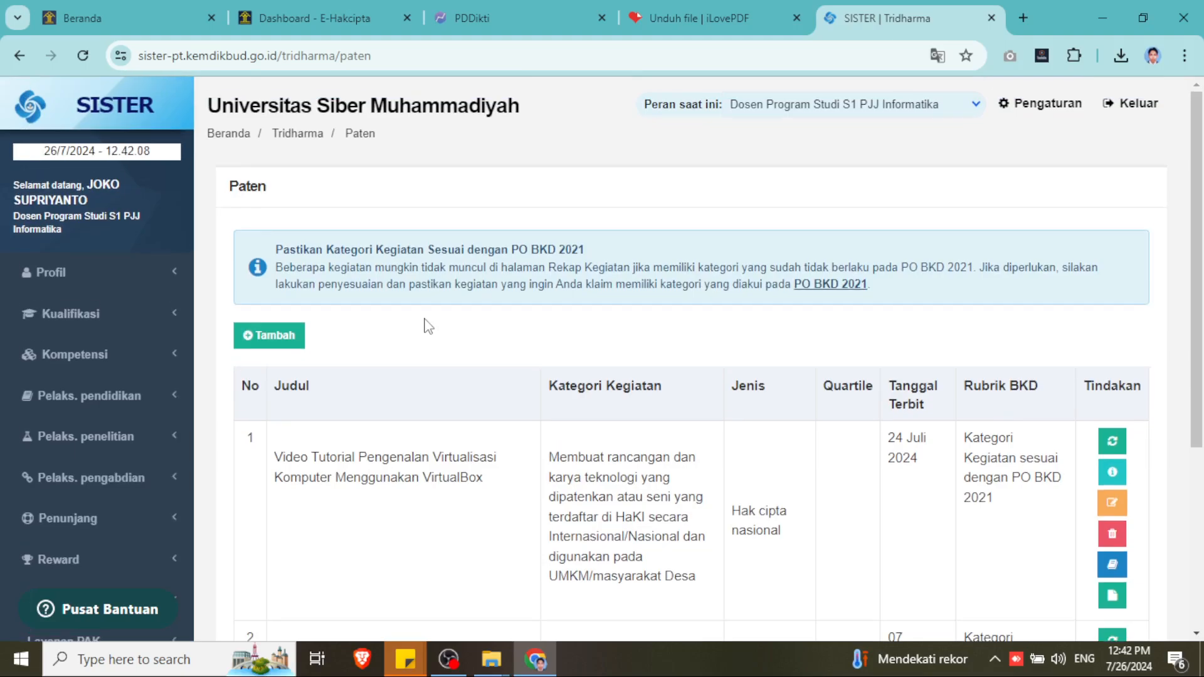
pyautogui.click(285, 334)
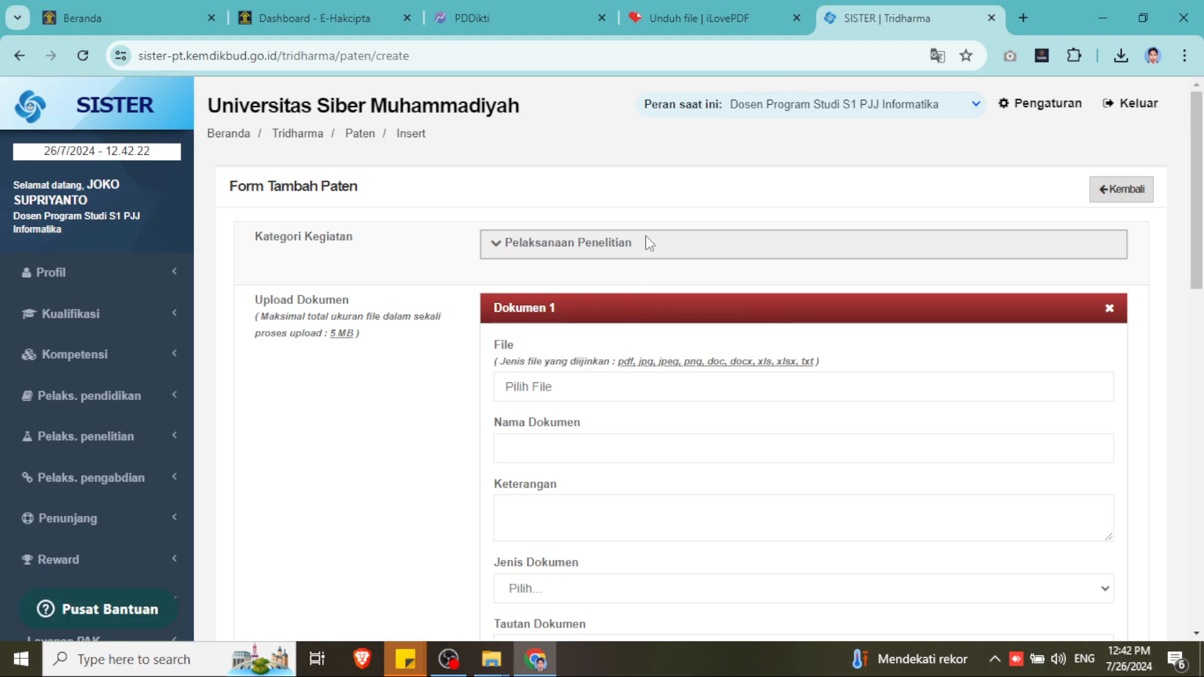
# - Choose the Pelaksanaan Penelitian HaKI category for technology used by UMKM/masyarakat Desa
pyautogui.click(513, 246)
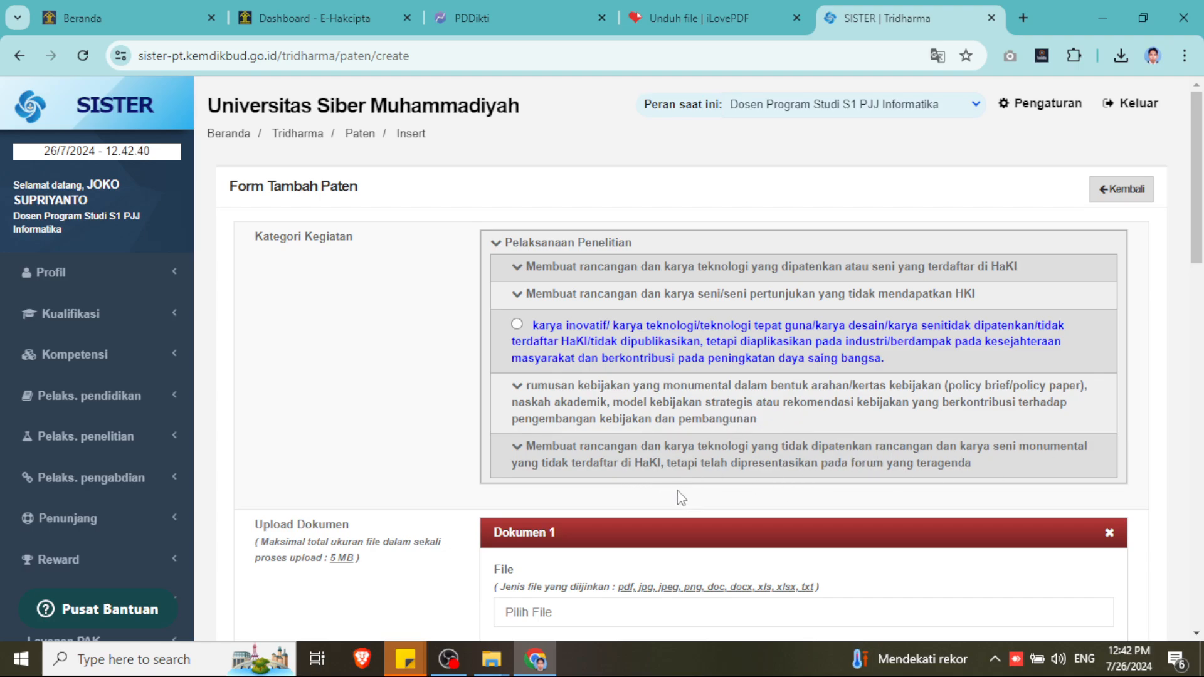
pyautogui.click(528, 268)
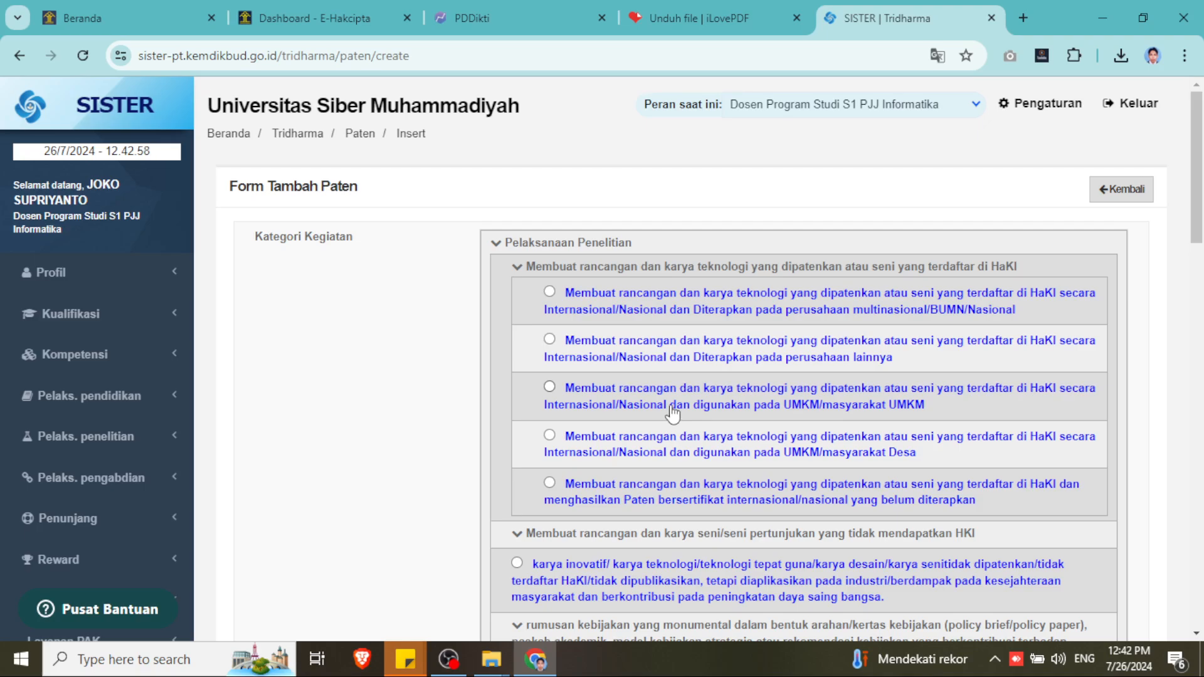
pyautogui.click(658, 453)
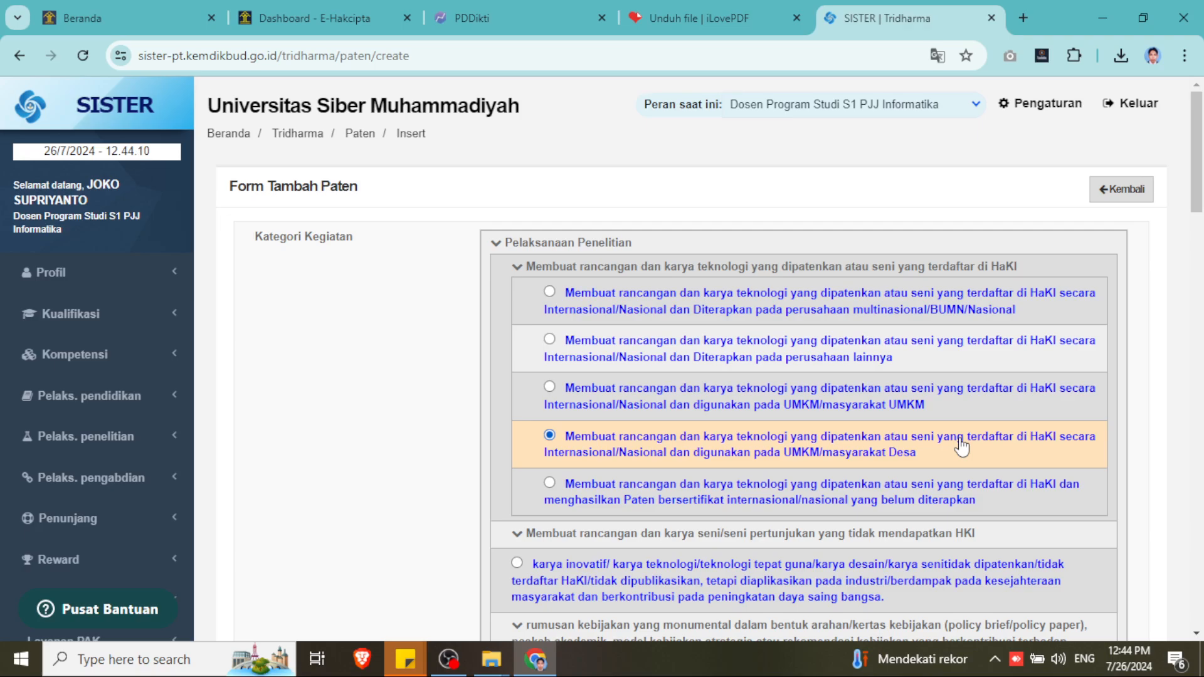
# - Set the Paten form's Jenis dropdown to 'Hak cipta nasional'
pyautogui.scroll(-4, 962, 447)
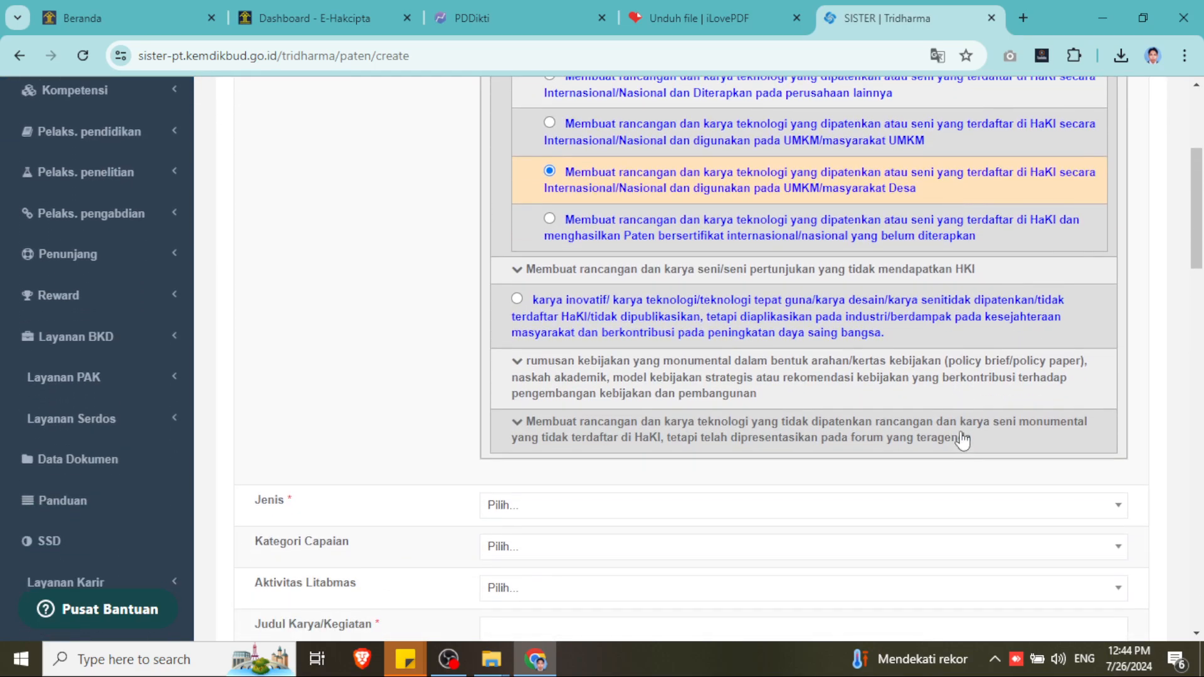
pyautogui.scroll(-1, 962, 444)
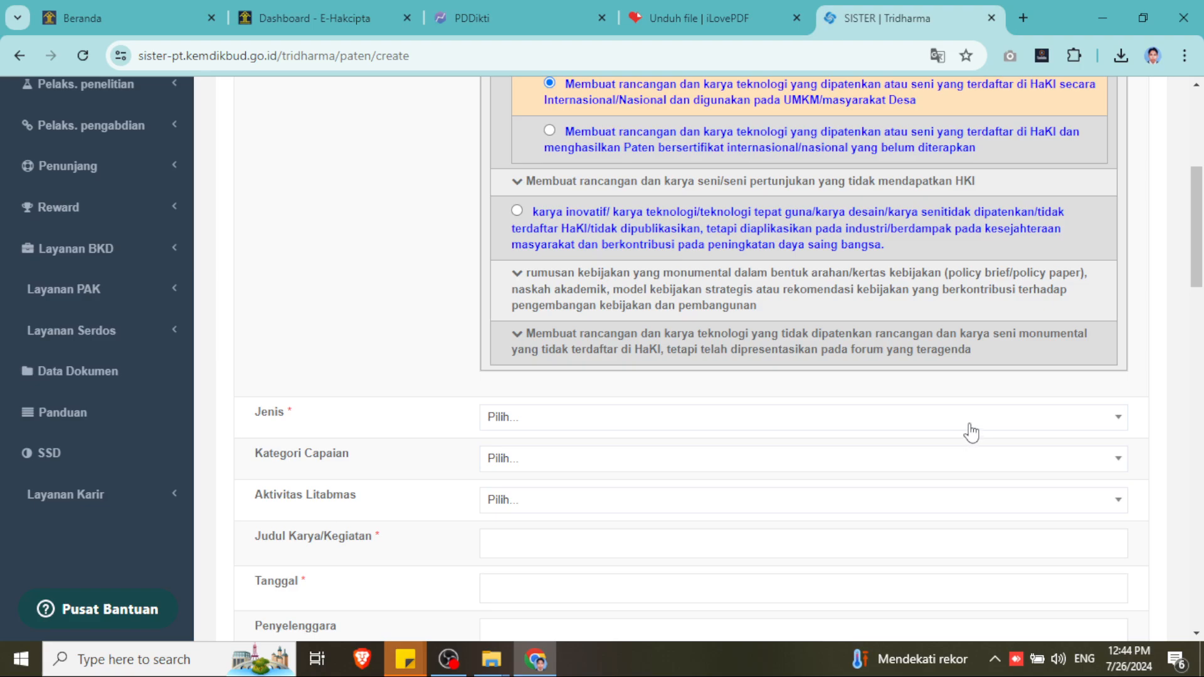
pyautogui.click(665, 422)
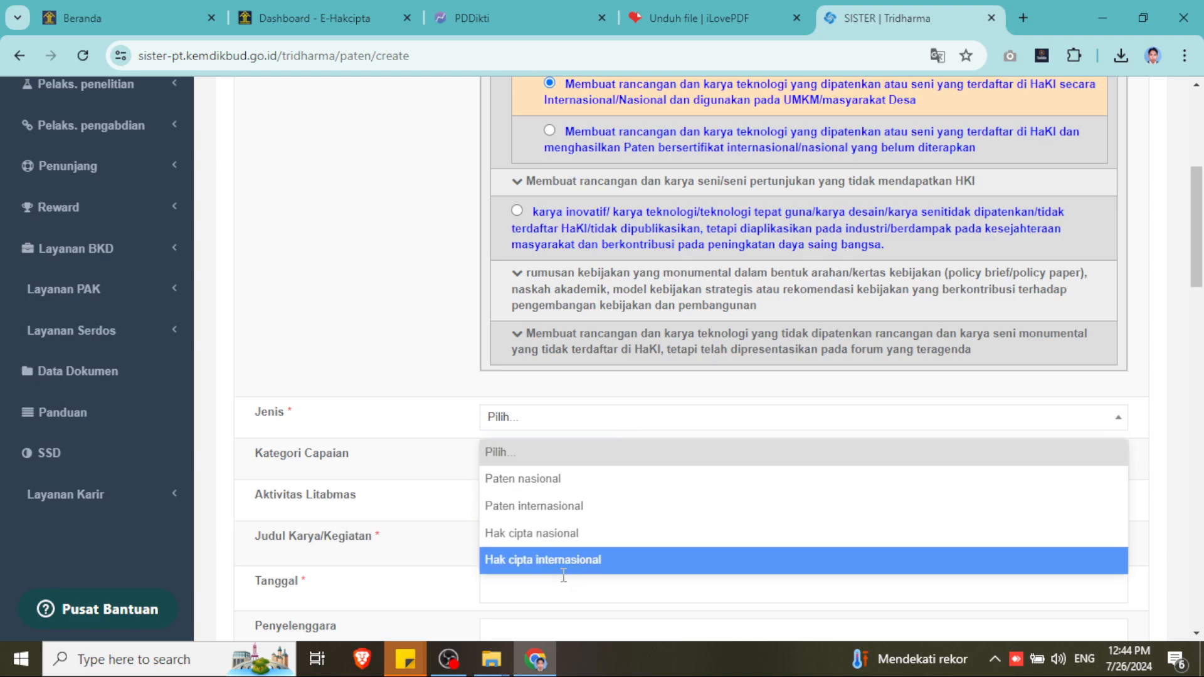
pyautogui.click(526, 532)
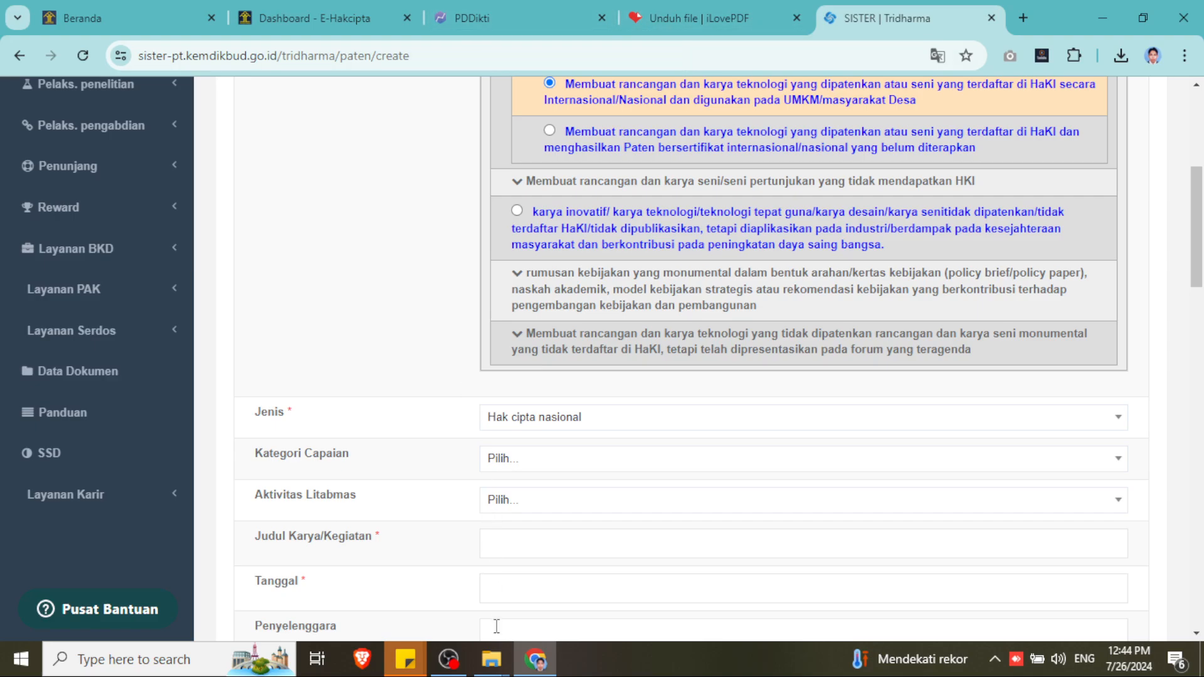
pyautogui.moveTo(502, 672)
pyautogui.click(586, 589)
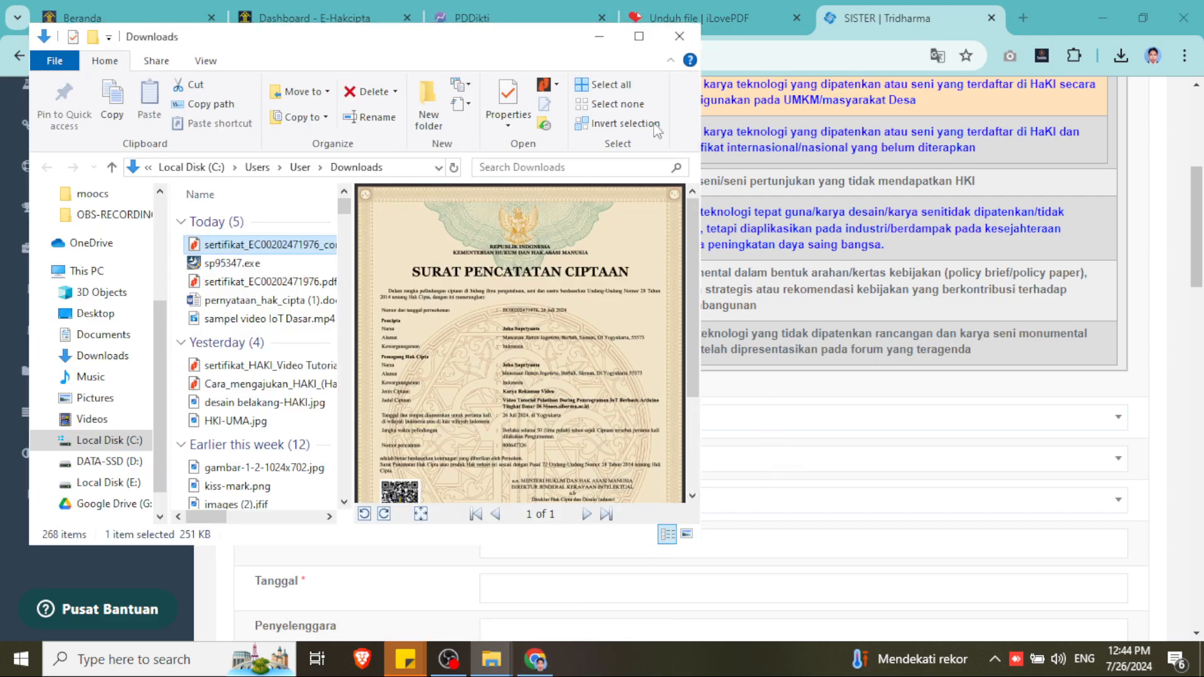
pyautogui.click(241, 245)
pyautogui.click(242, 246)
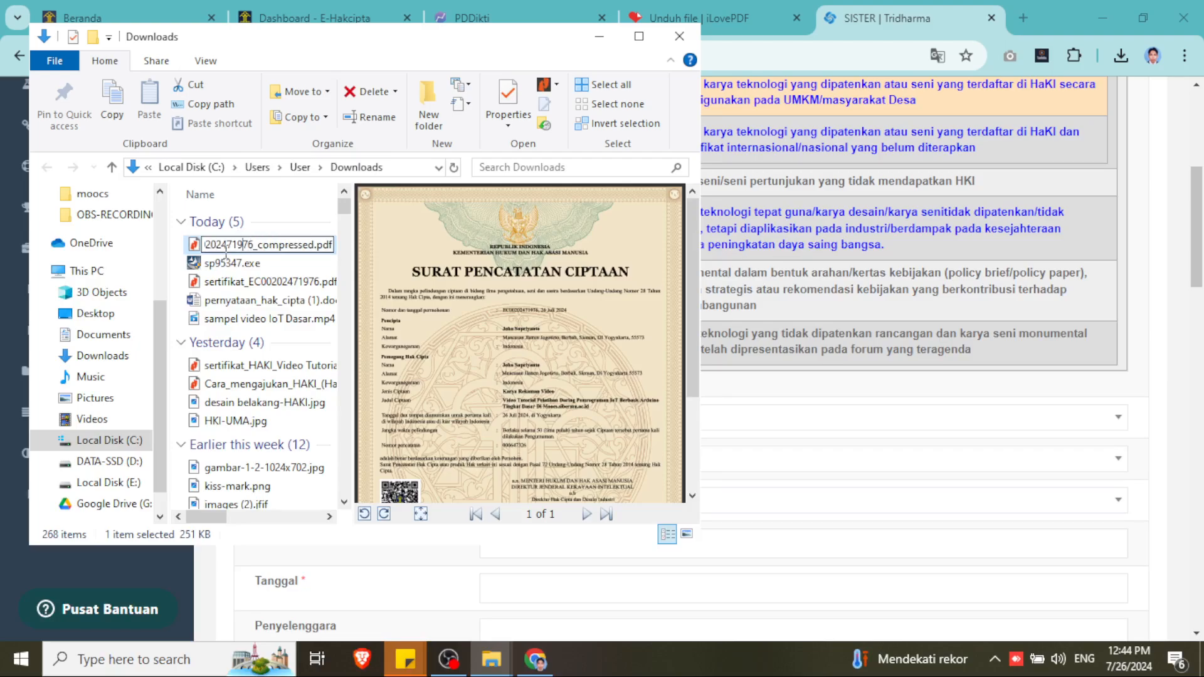
pyautogui.click(195, 246)
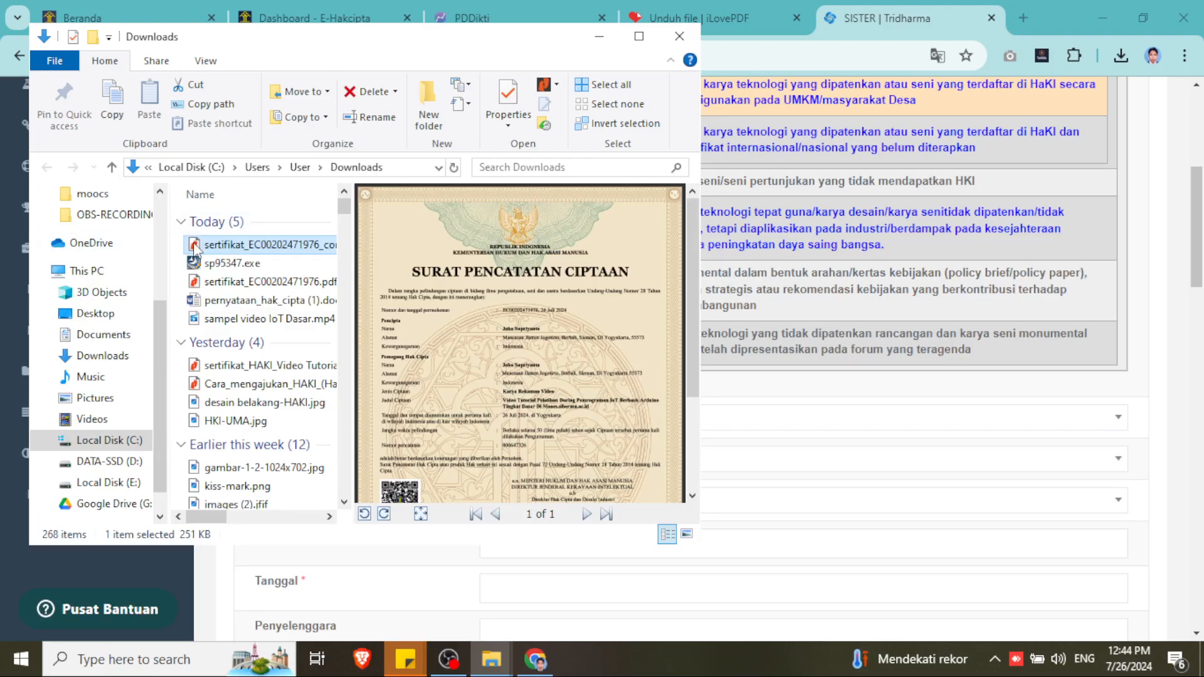
pyautogui.doubleClick(194, 244)
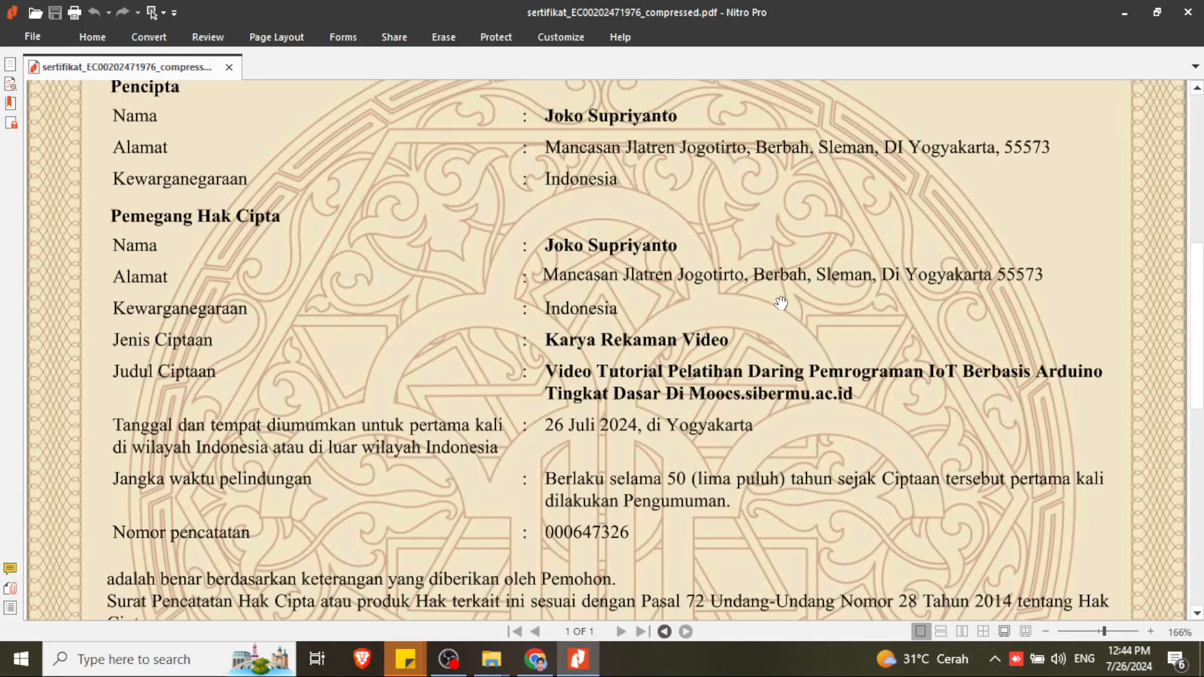
# - Read through the certificate's details, including protection term and registration number, then minimize Nitro Pro
pyautogui.scroll(3, 780, 304)
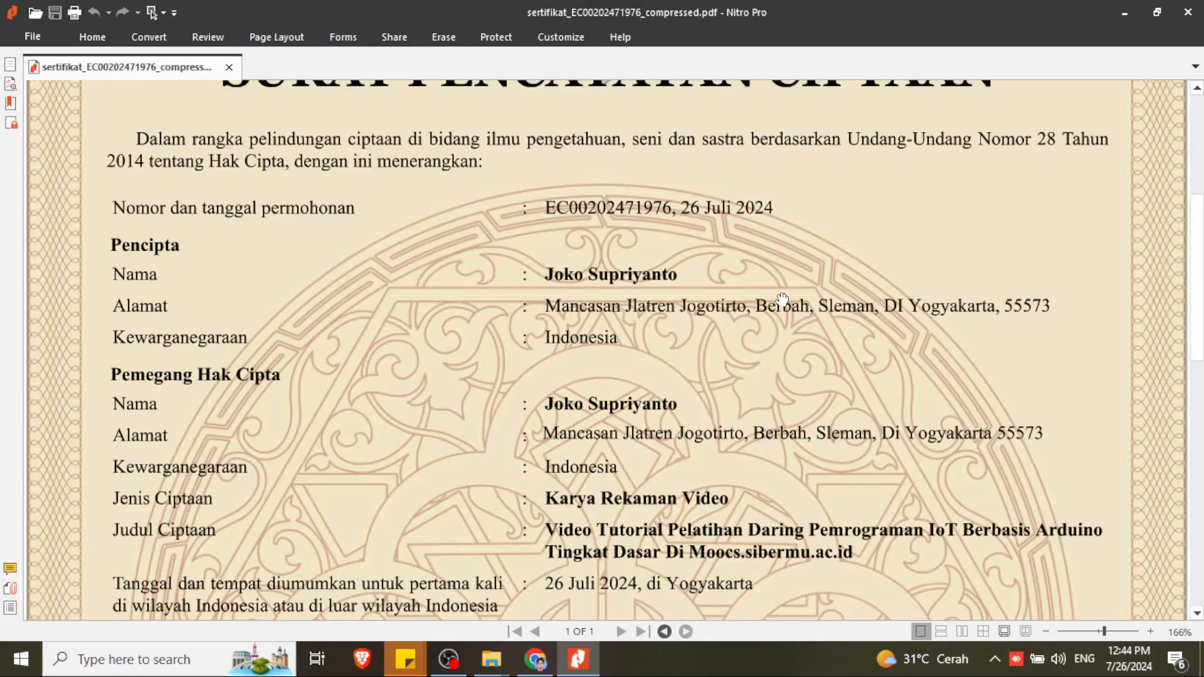
pyautogui.scroll(-2, 782, 298)
pyautogui.scroll(-3, 782, 299)
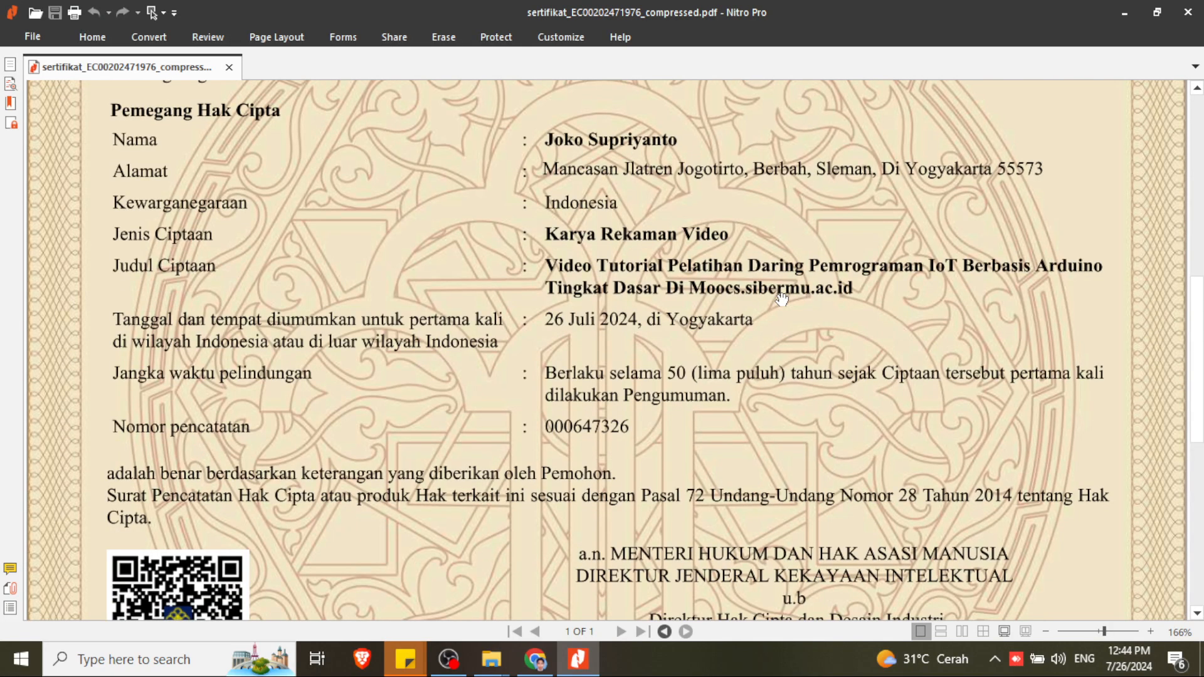
pyautogui.scroll(-4, 781, 299)
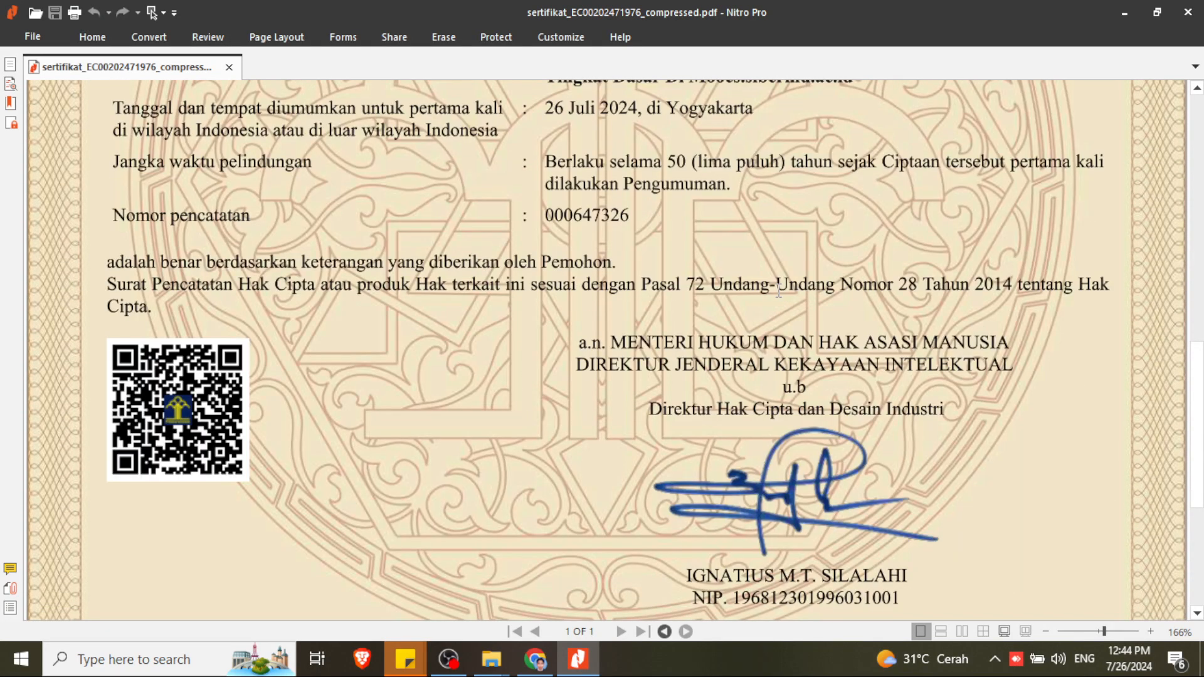
pyautogui.scroll(-3, 779, 288)
pyautogui.scroll(9, 780, 292)
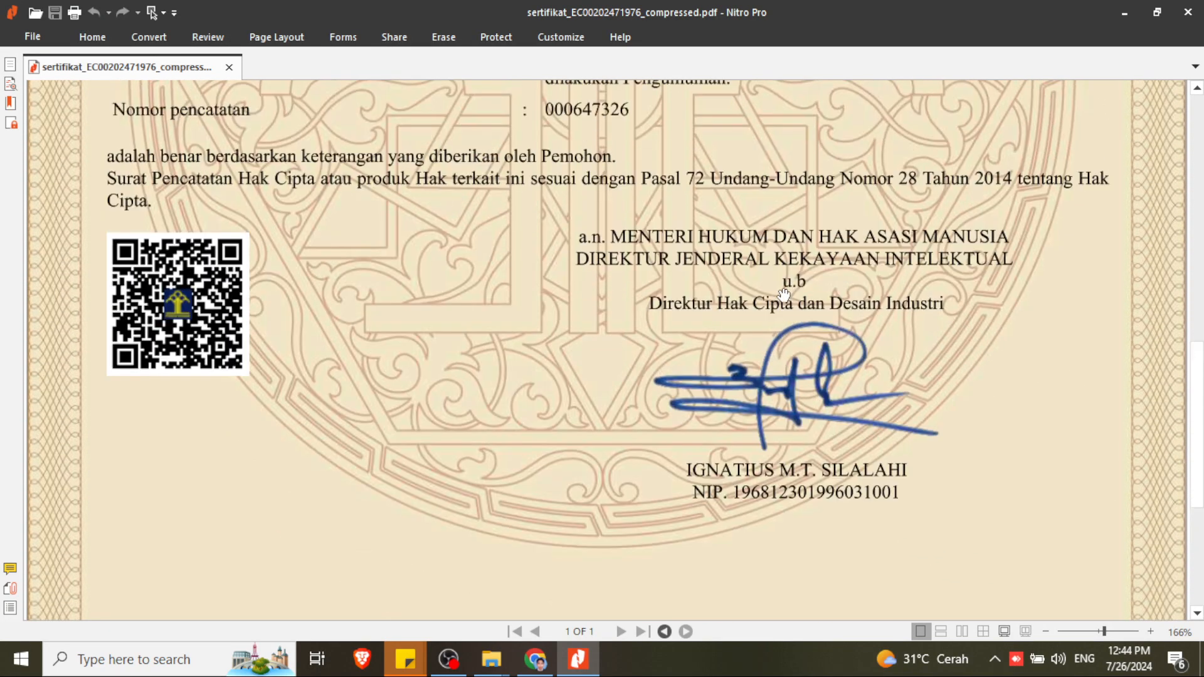
pyautogui.scroll(4, 784, 295)
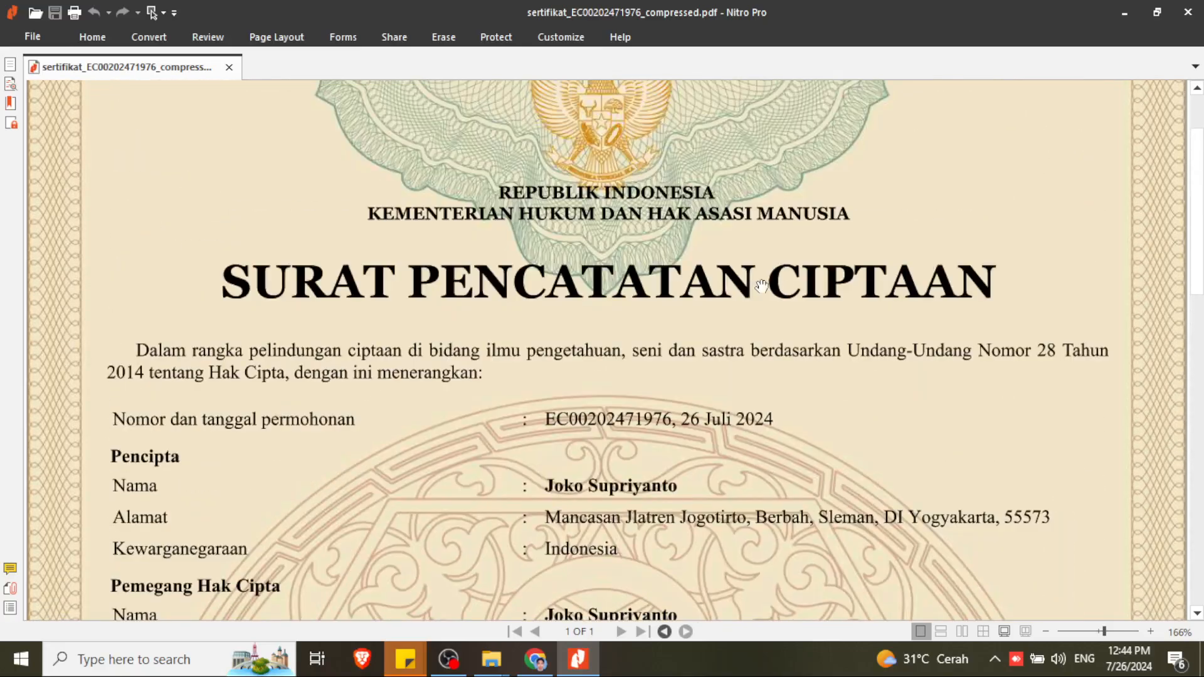
pyautogui.scroll(2, 712, 267)
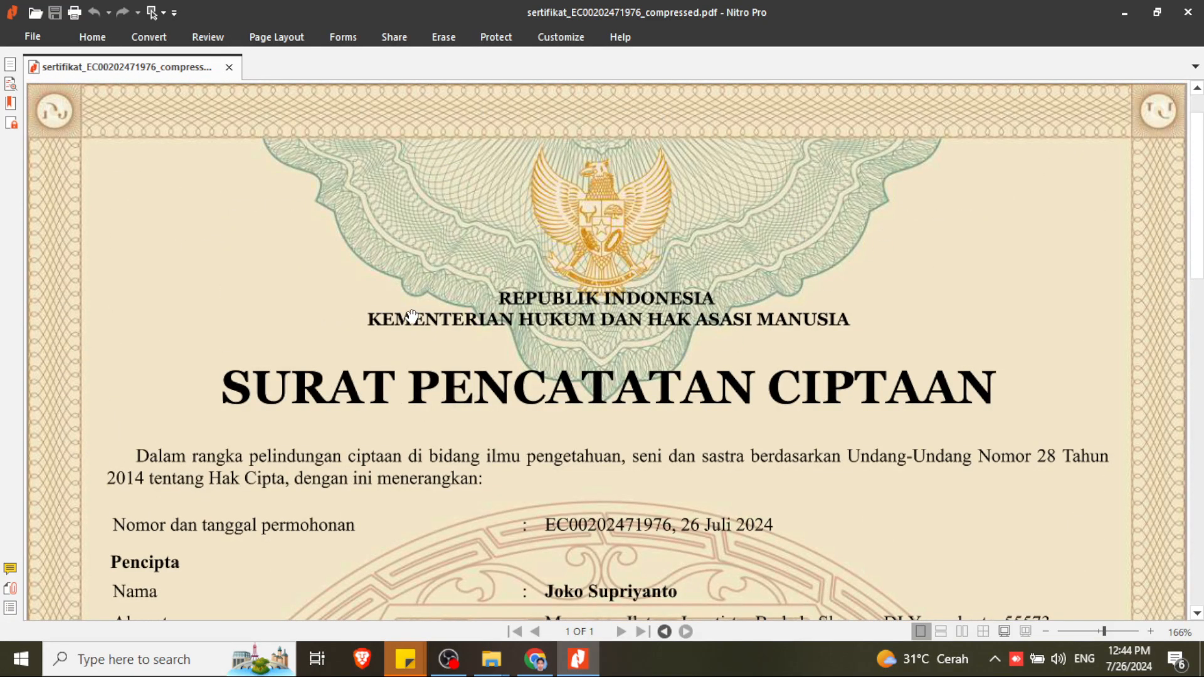
pyautogui.scroll(-3, 412, 316)
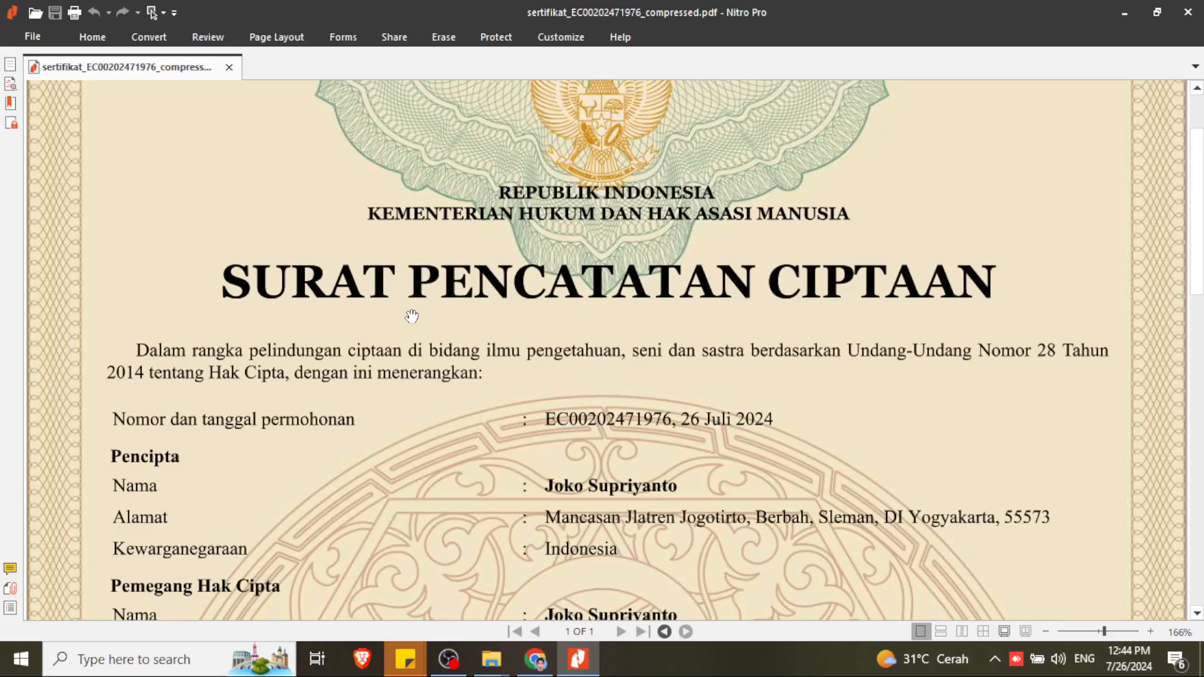
pyautogui.scroll(-1, 412, 316)
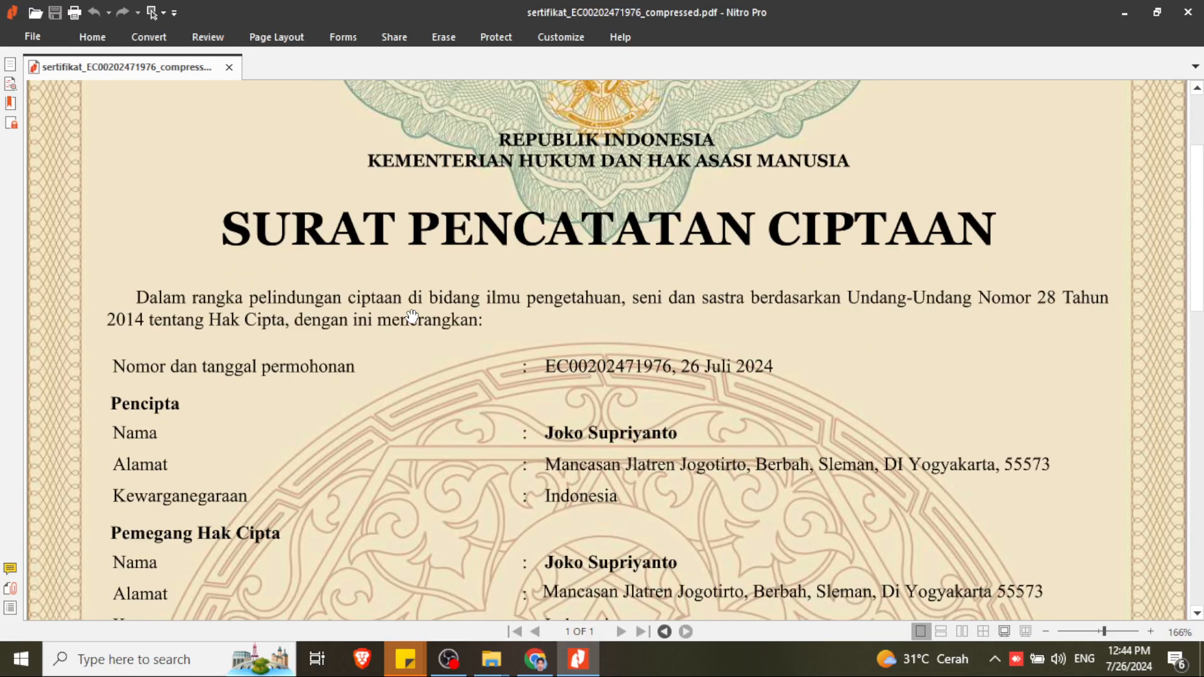
pyautogui.scroll(-1, 412, 316)
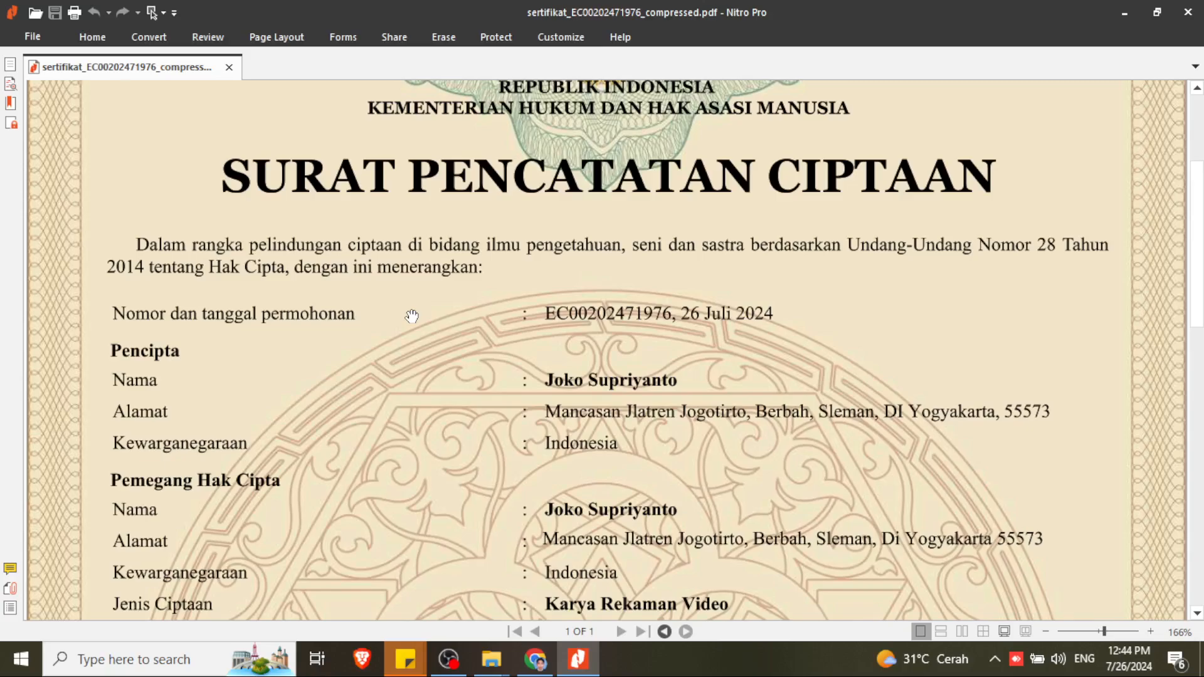
pyautogui.scroll(-2, 412, 316)
pyautogui.scroll(-1, 412, 316)
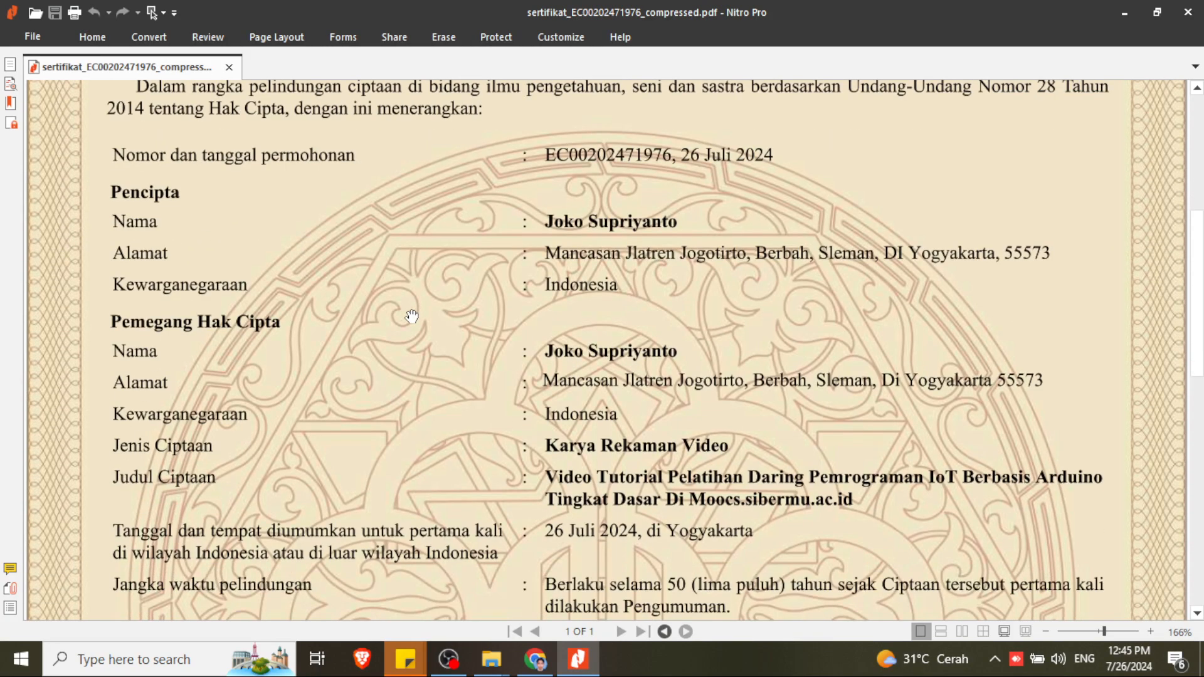
pyautogui.scroll(-3, 412, 316)
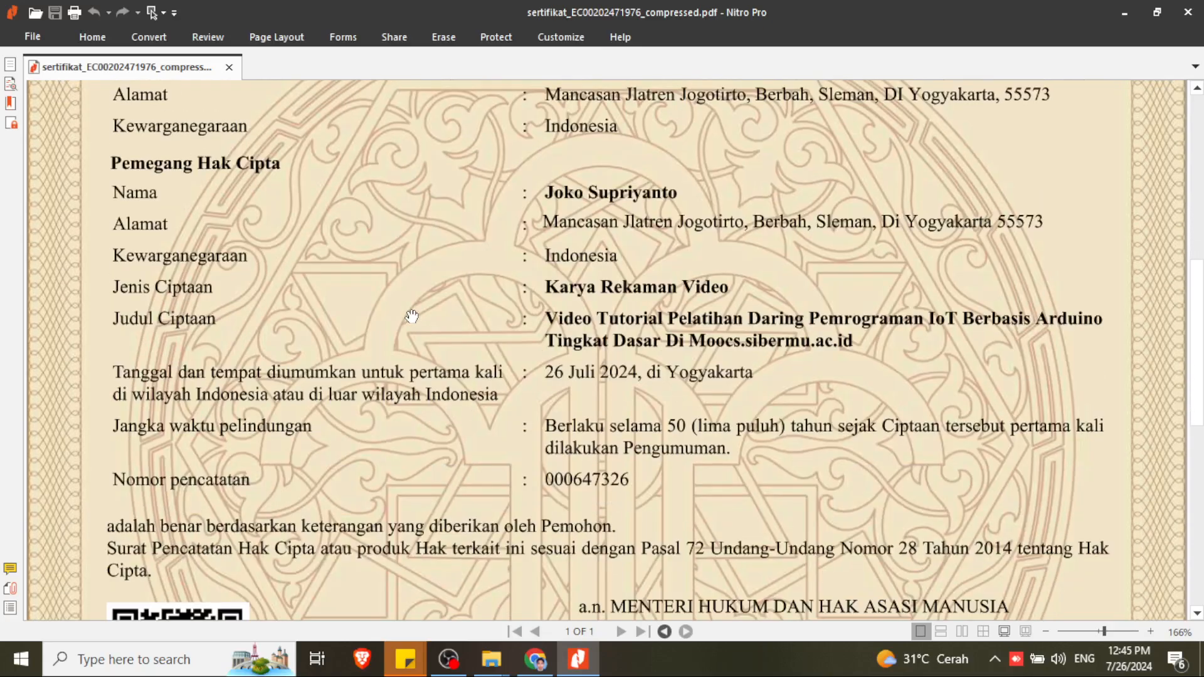
pyautogui.scroll(-1, 545, 389)
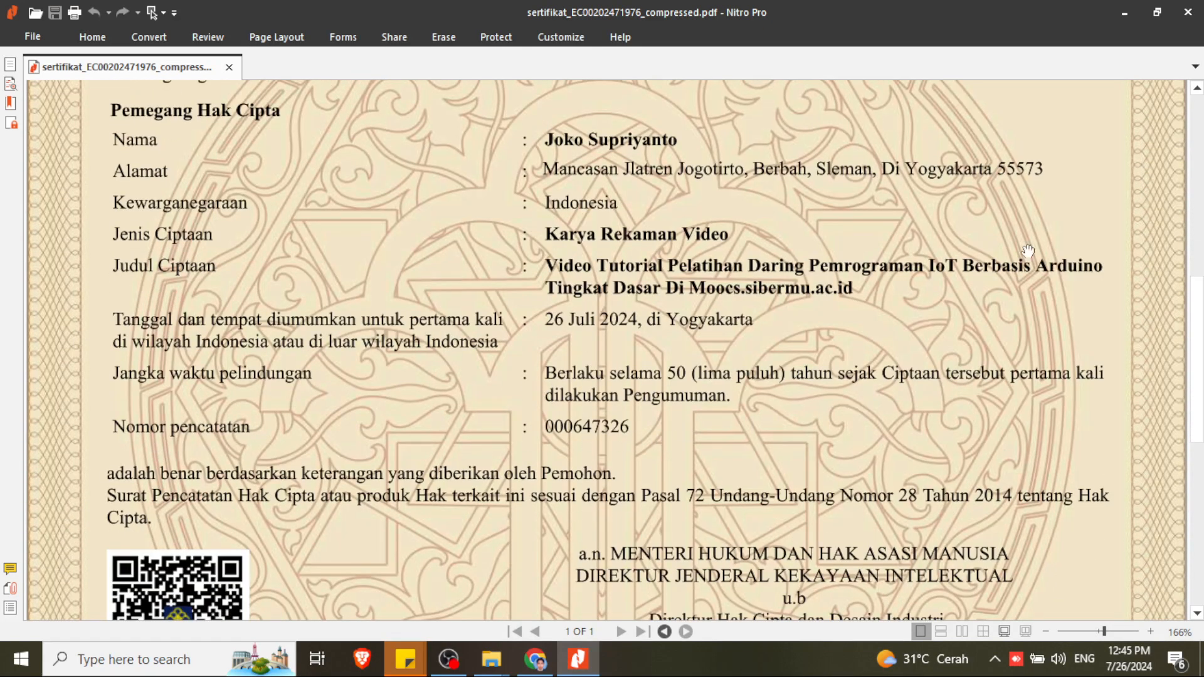
pyautogui.click(1128, 13)
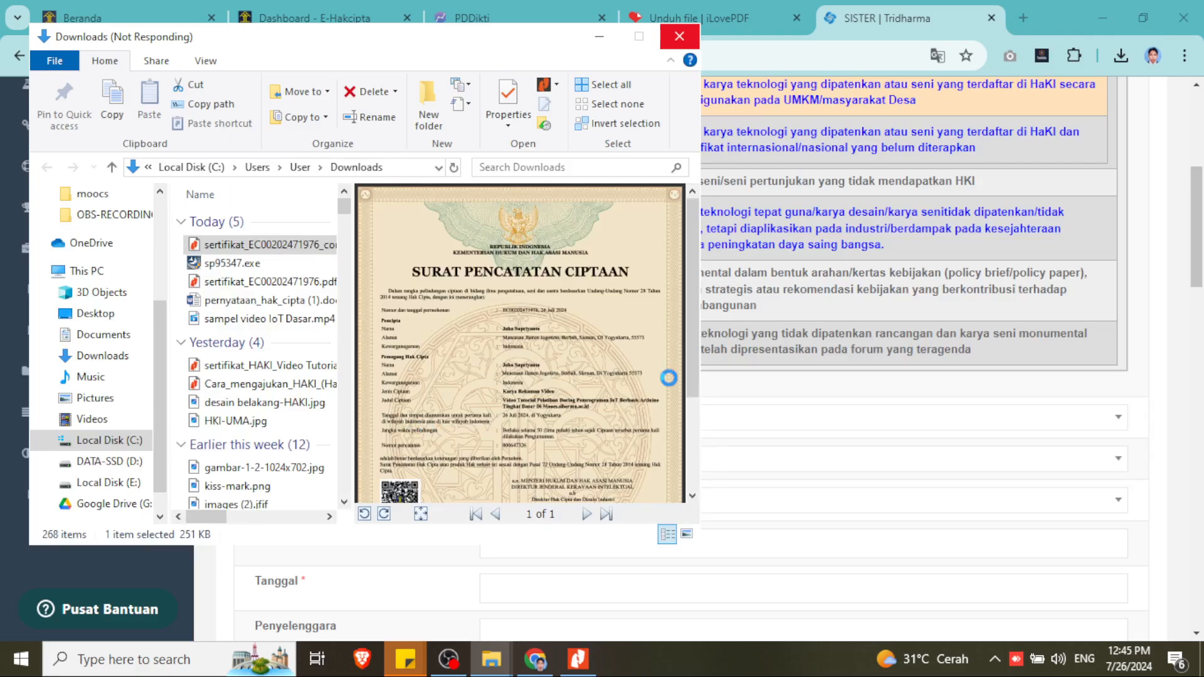
# - Start the Judul Karya/Kegiatan field with 'Video Tutorial Pelatihan', checking the certificate wording
pyautogui.click(917, 39)
pyautogui.scroll(-1, 516, 495)
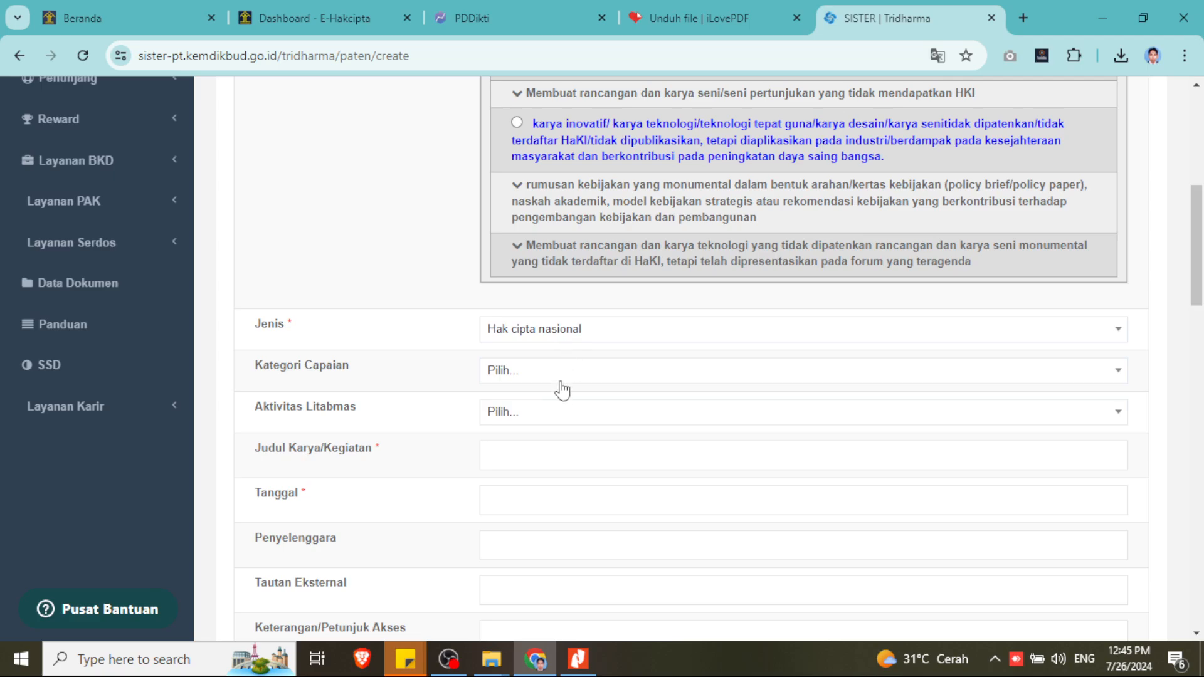
pyautogui.scroll(-1, 389, 446)
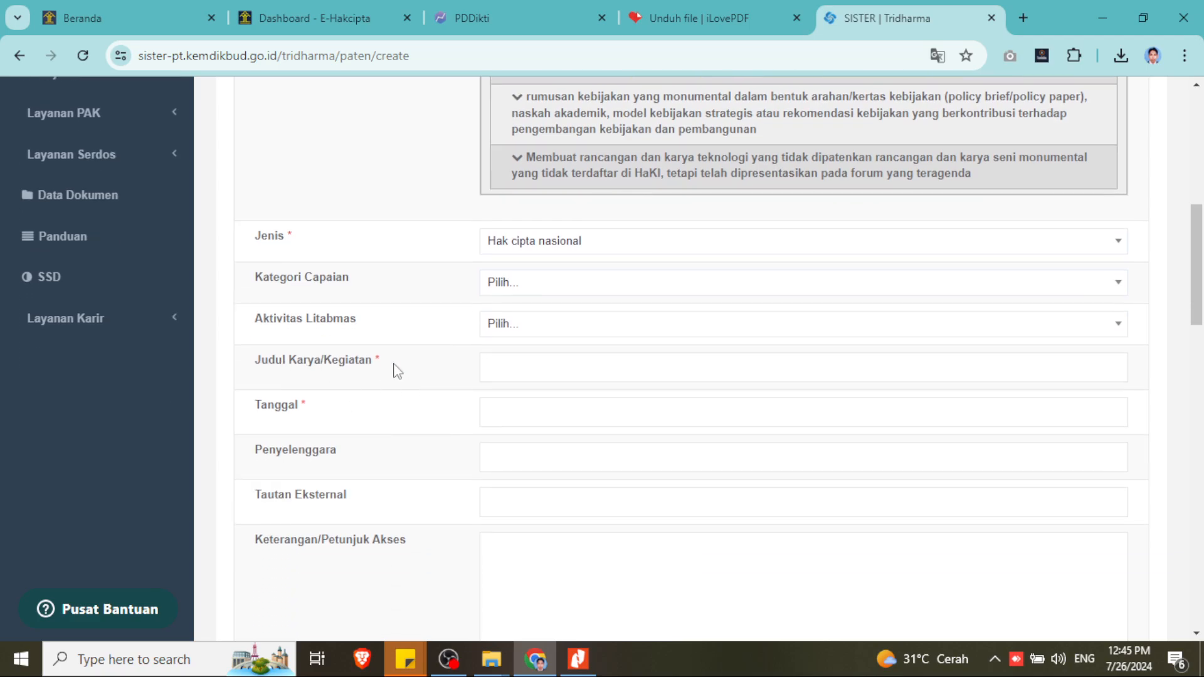
pyautogui.click(575, 670)
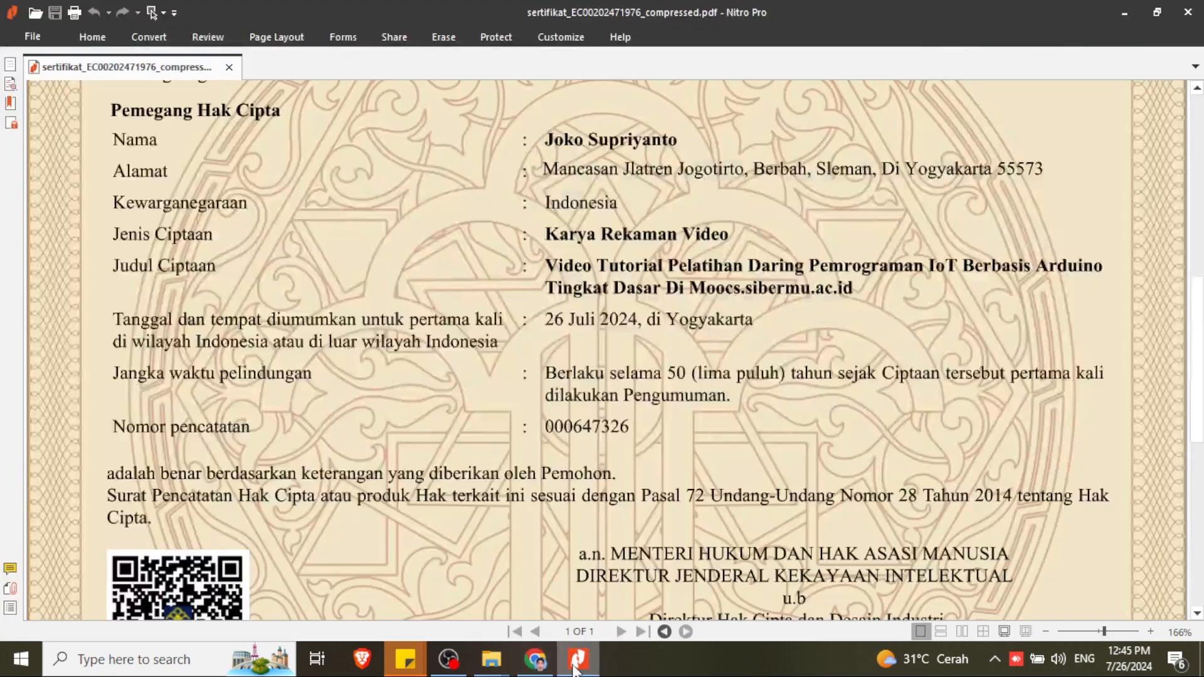
pyautogui.click(575, 670)
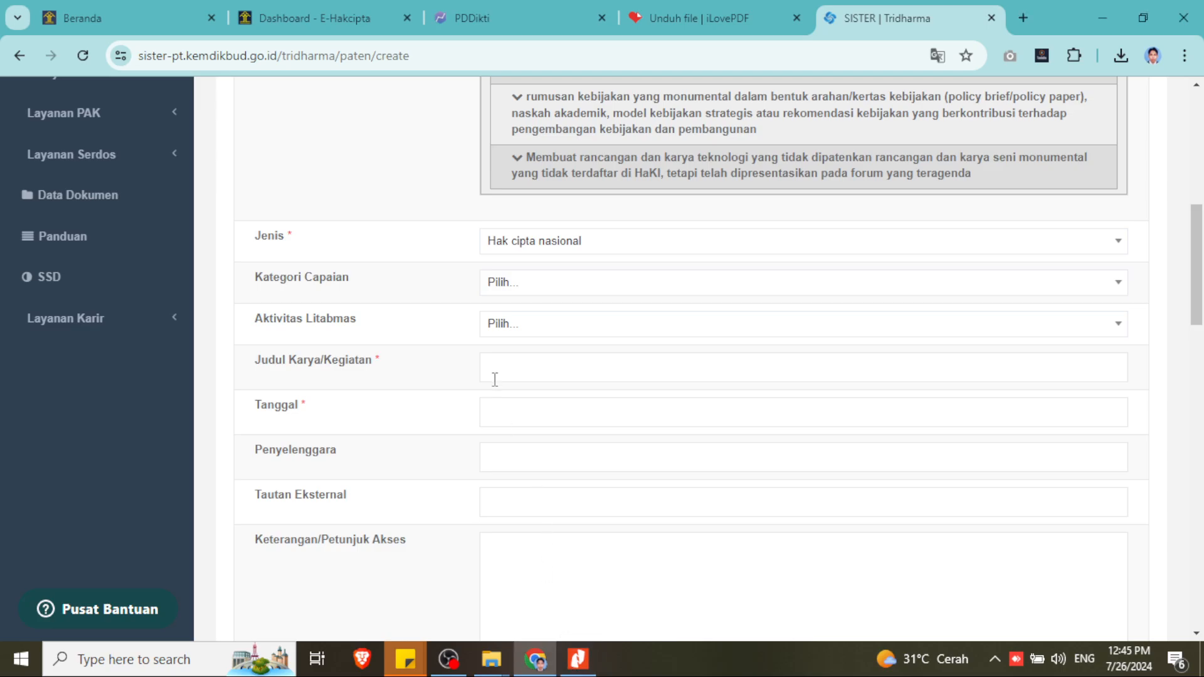
pyautogui.click(502, 365)
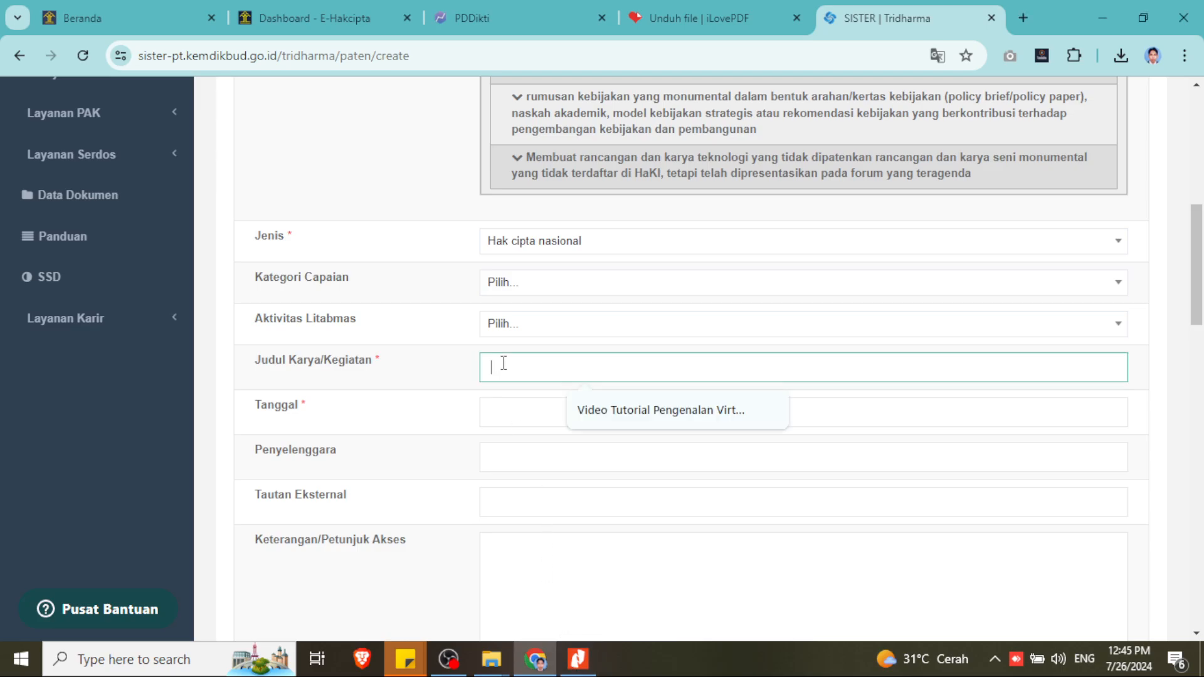
pyautogui.click(585, 669)
pyautogui.click(585, 669)
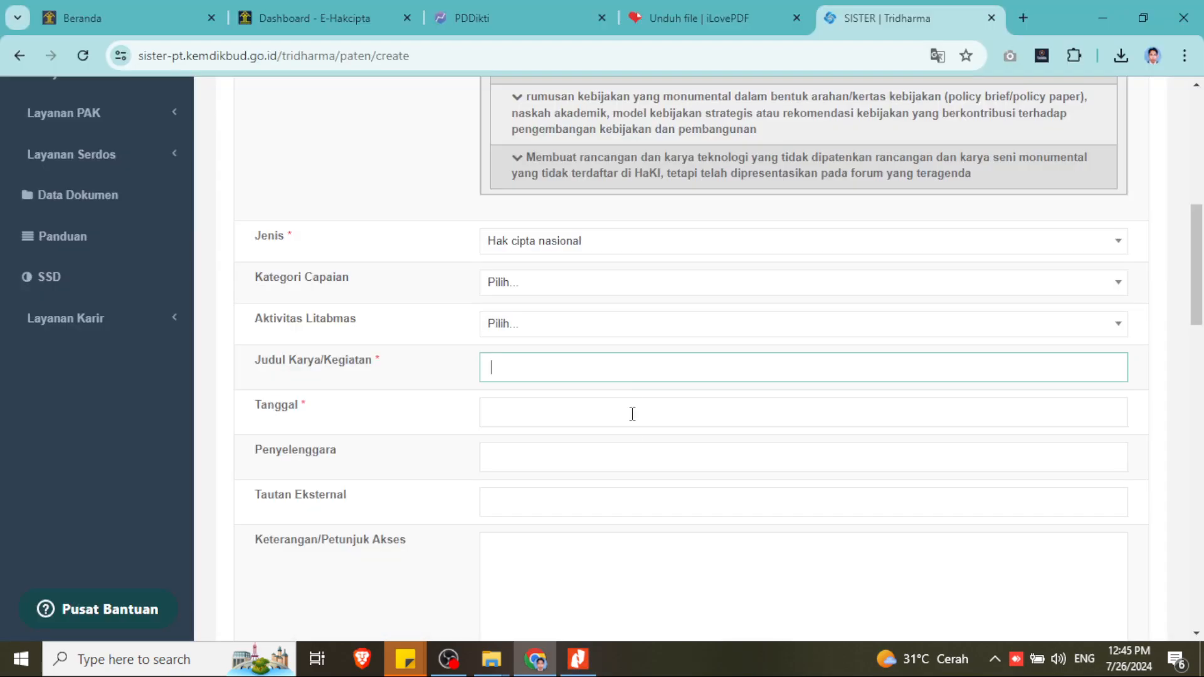
pyautogui.write('V')
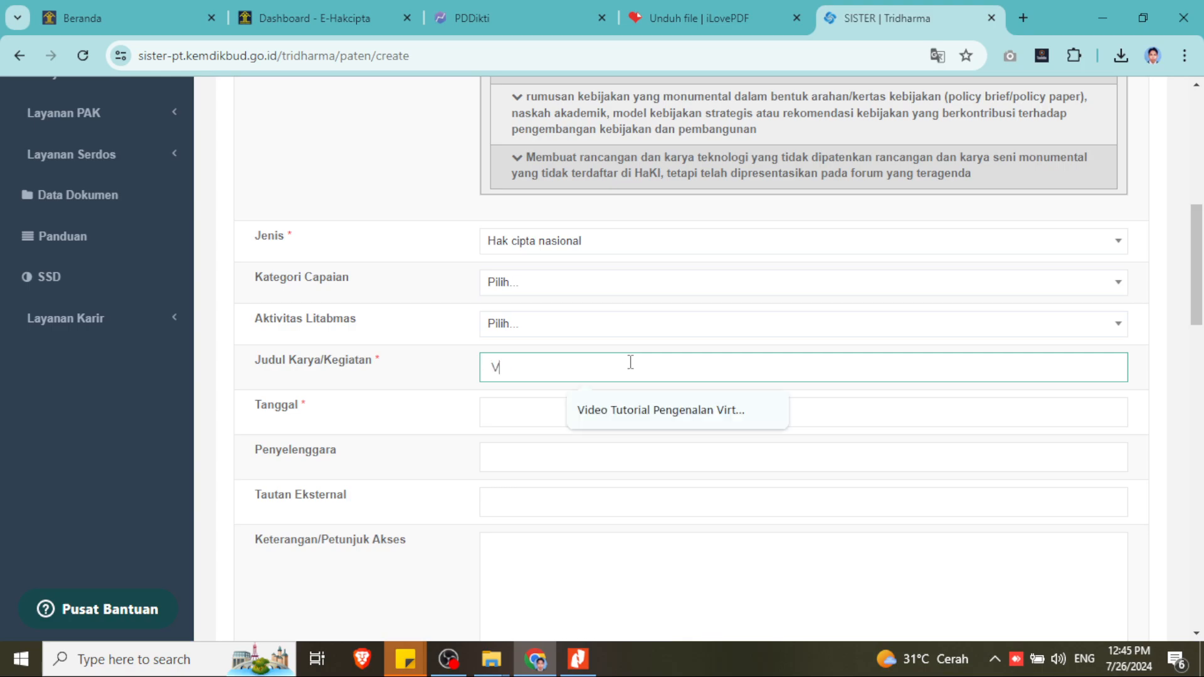
pyautogui.write('ideo Tutorial')
pyautogui.click(579, 665)
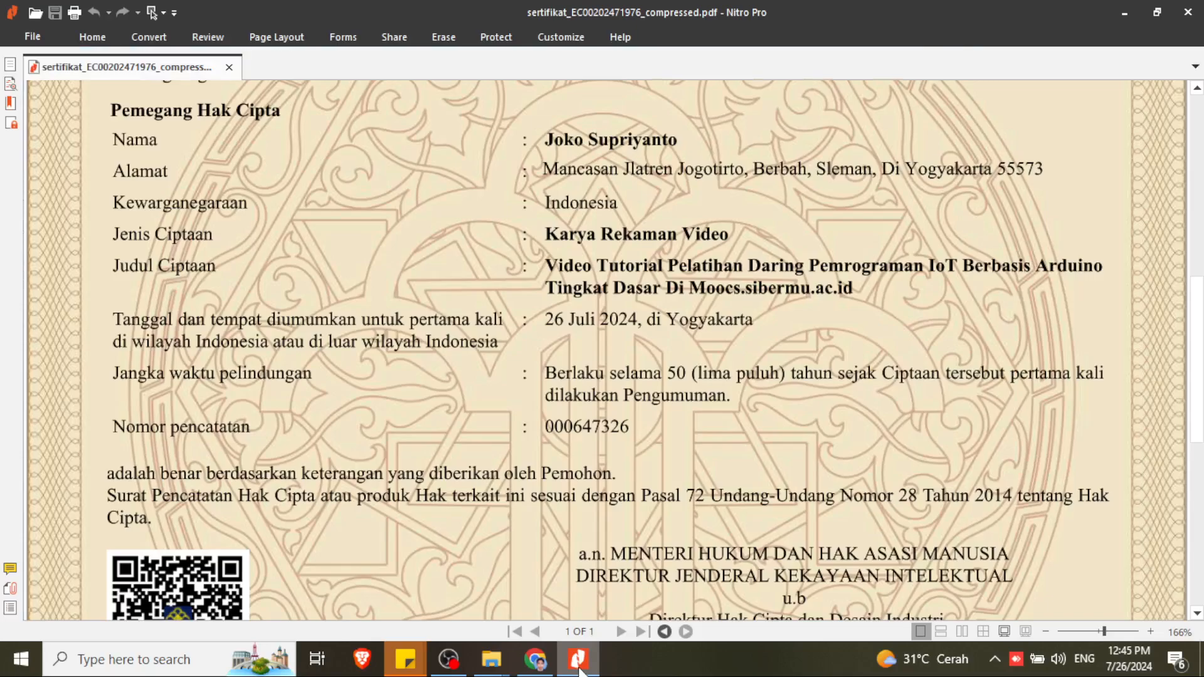
pyautogui.click(579, 664)
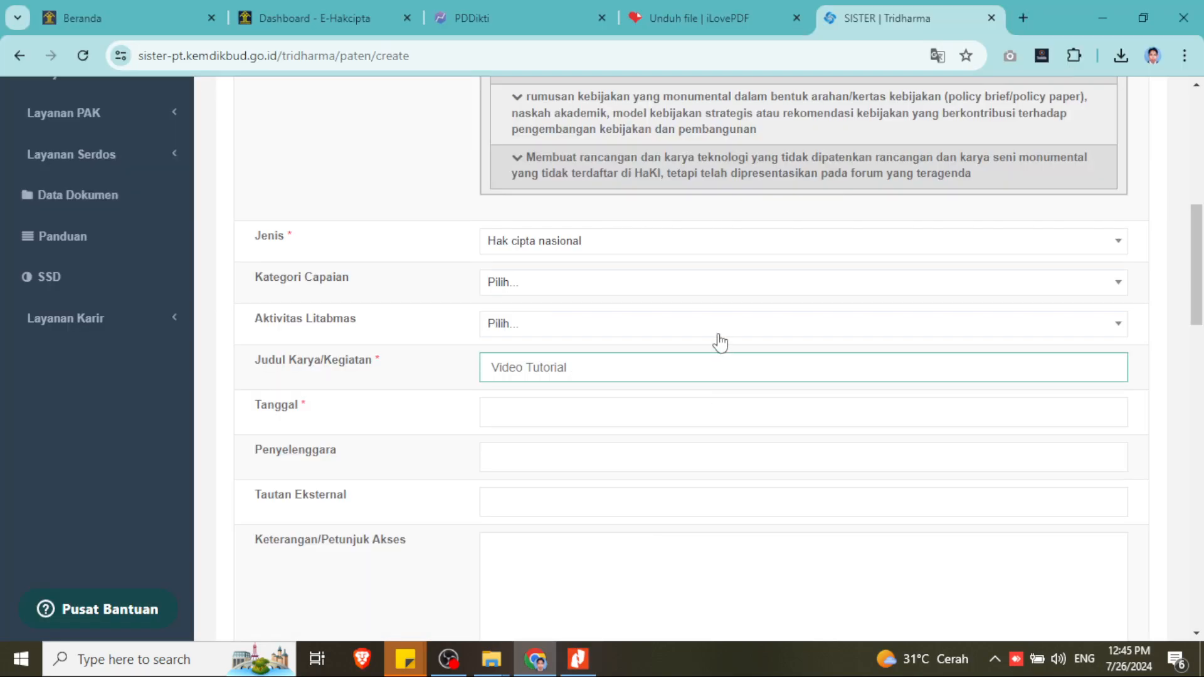
pyautogui.write('Pelatihan Daring')
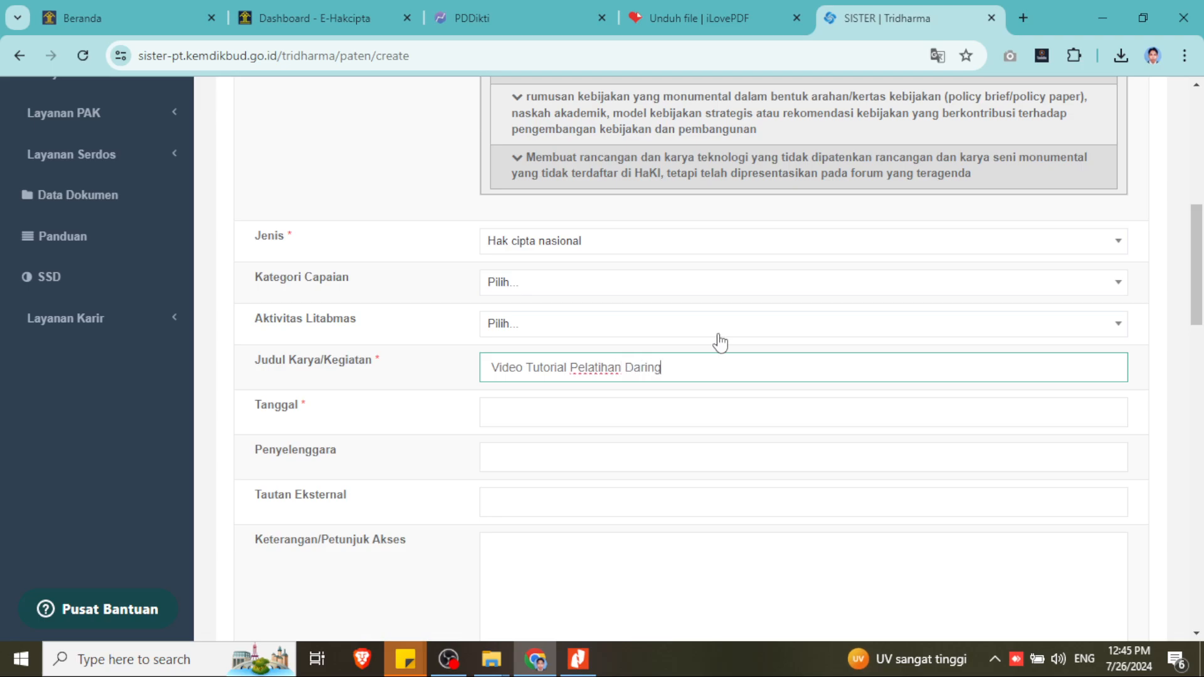
# - Continue the title with 'Daring Pemrograman IoT Berbasis Arduino Tingkat Dasar di moocs.sibermu.ac.id'
pyautogui.click(592, 667)
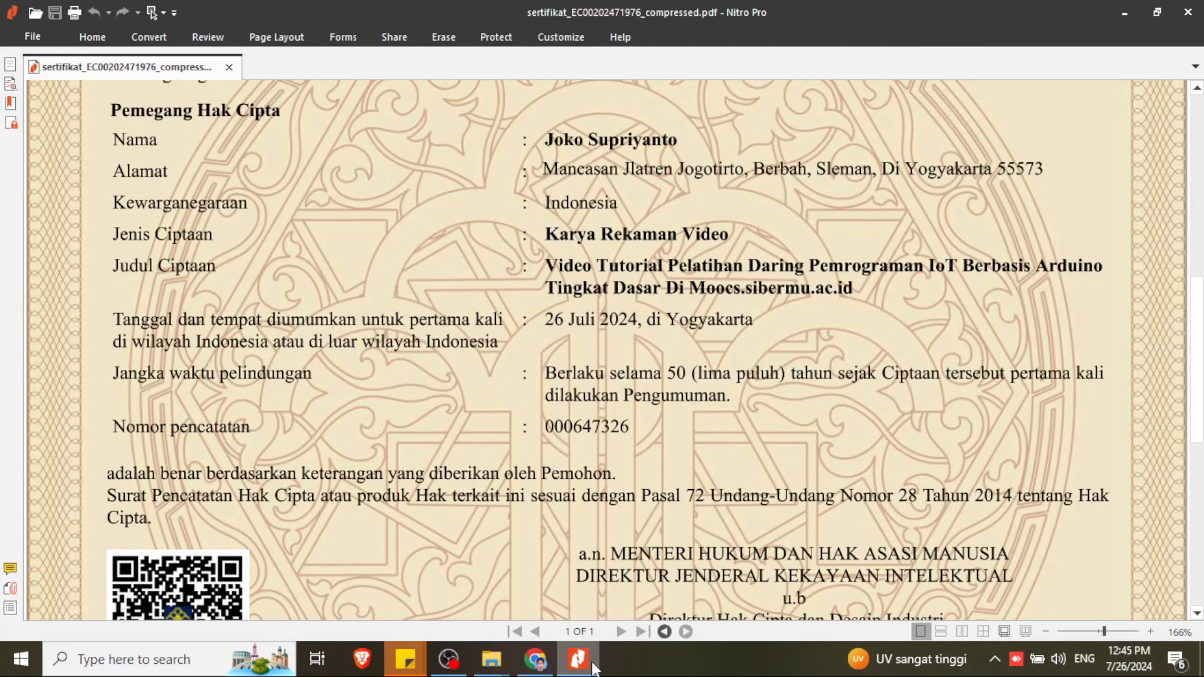
pyautogui.click(590, 666)
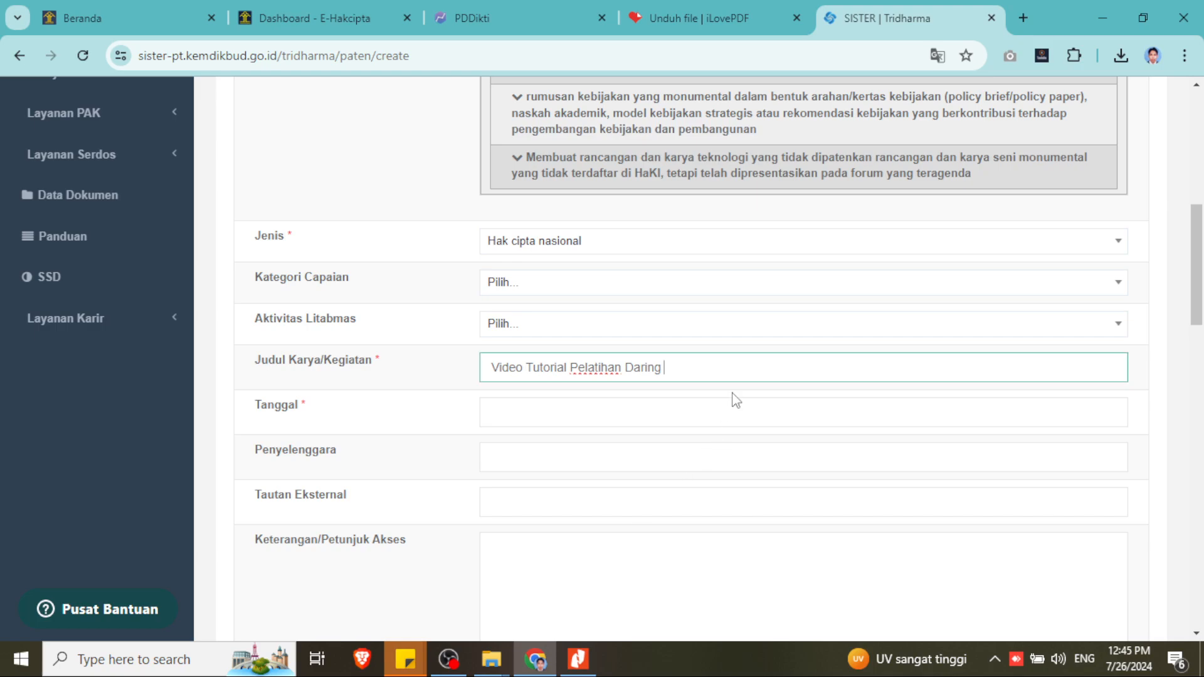
pyautogui.write('Daring Pemrograman IoT')
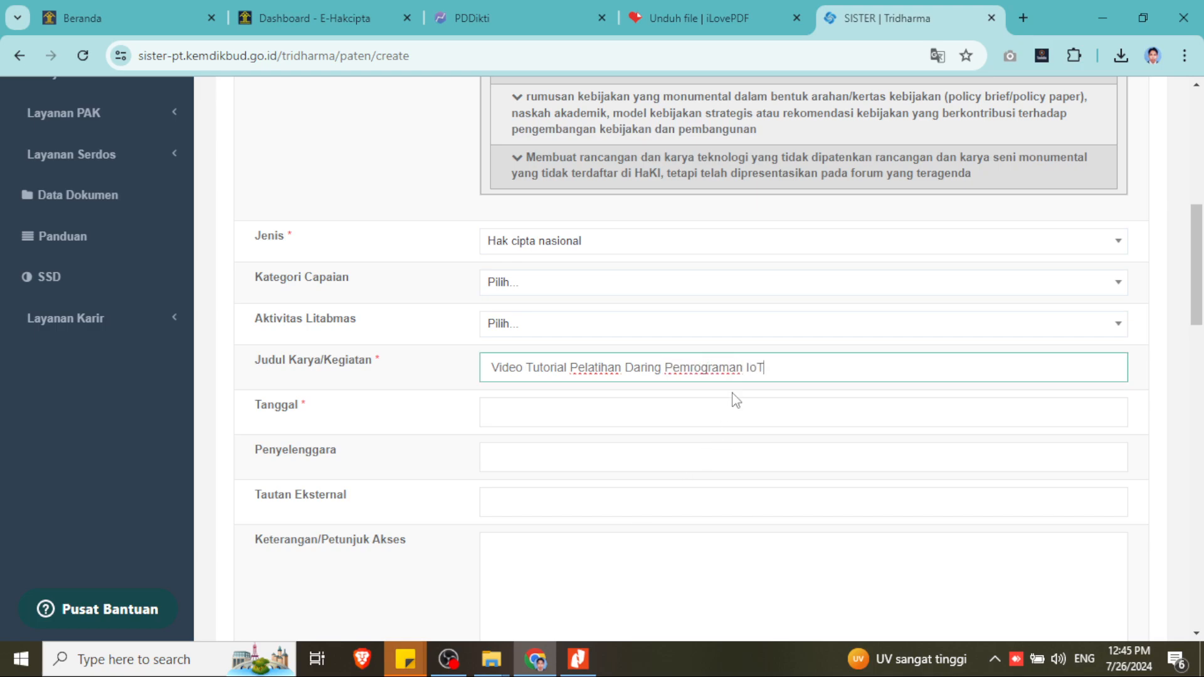
pyautogui.click(580, 669)
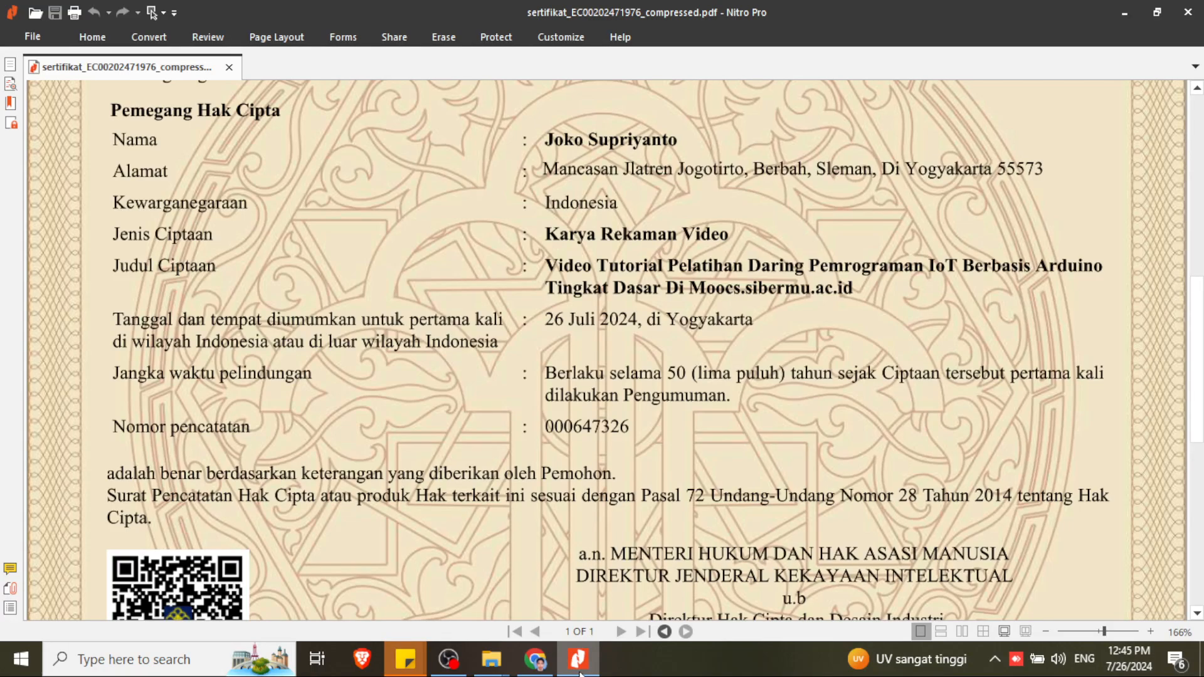
pyautogui.click(580, 670)
pyautogui.write('IoT B')
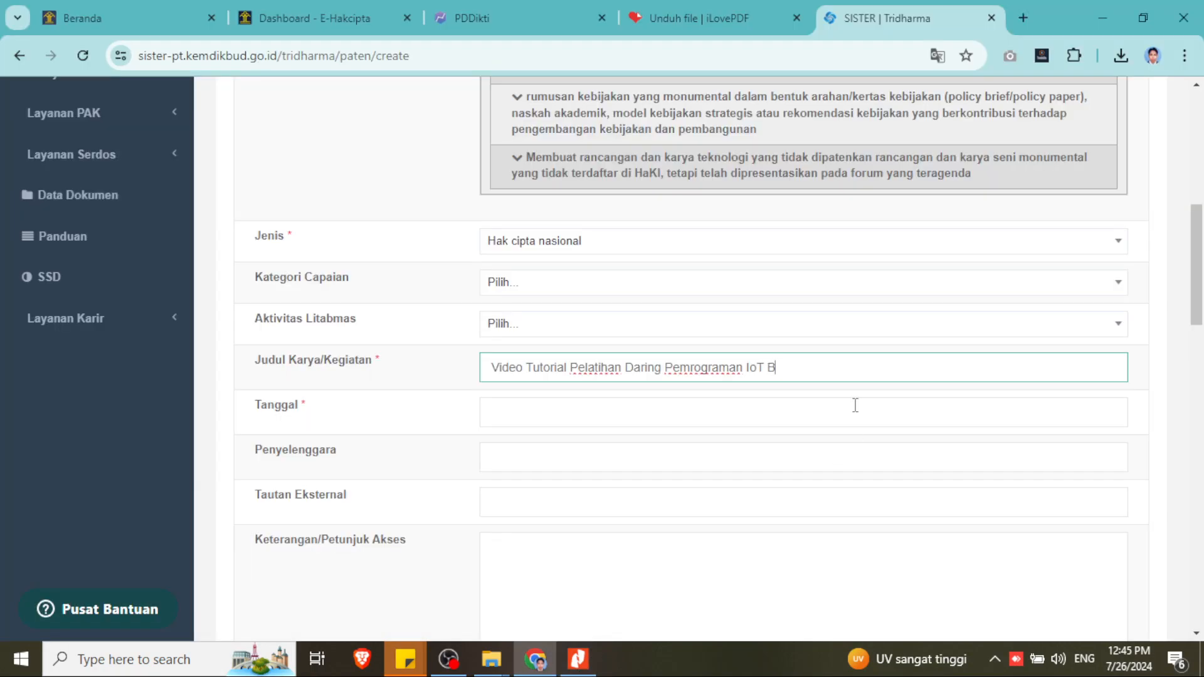
pyautogui.write('erbasis Ardui')
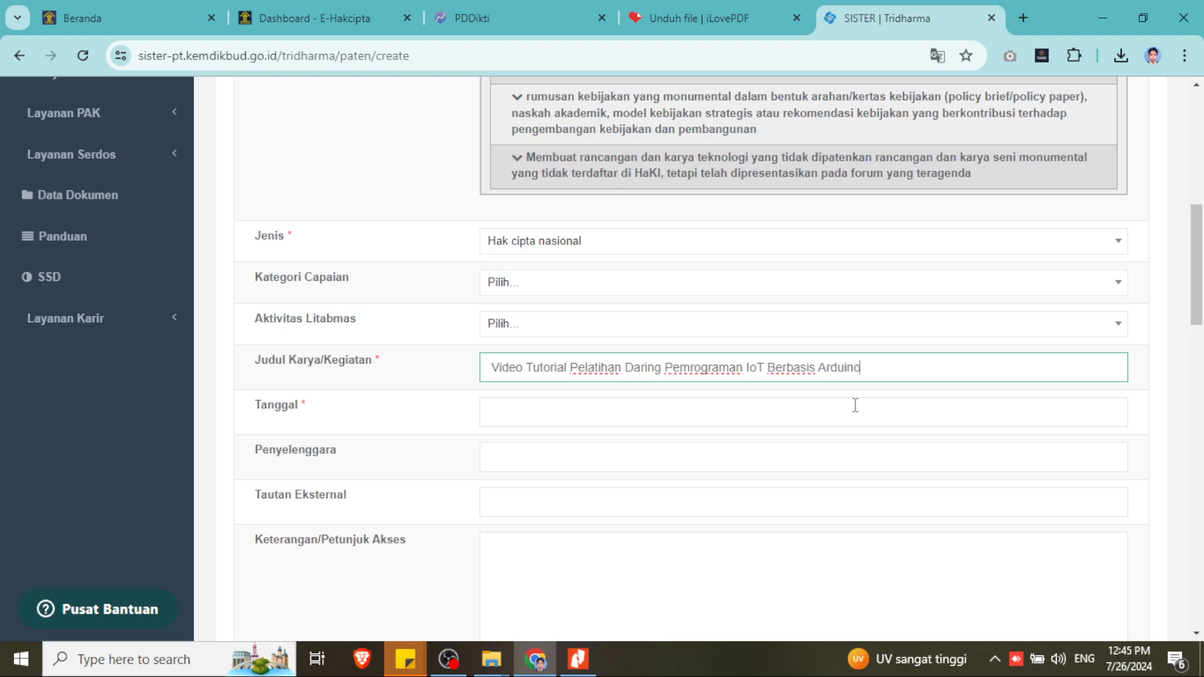
pyautogui.write('no')
pyautogui.click(583, 668)
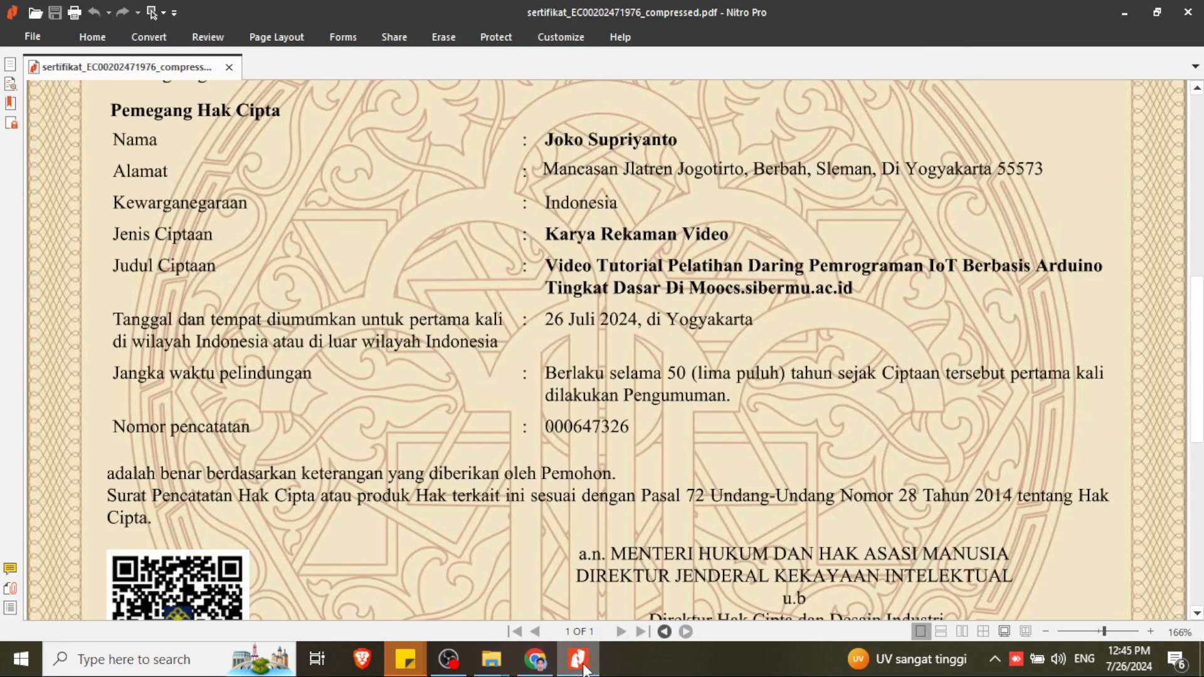
pyautogui.click(583, 668)
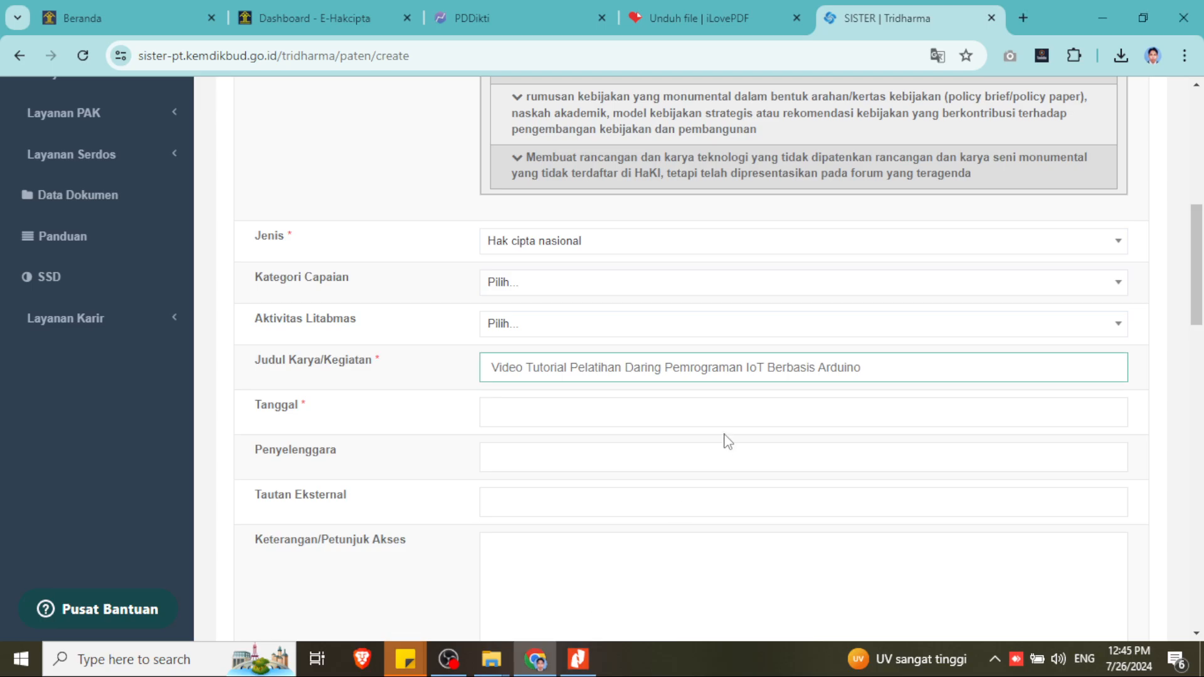
pyautogui.write('Tingkat ')
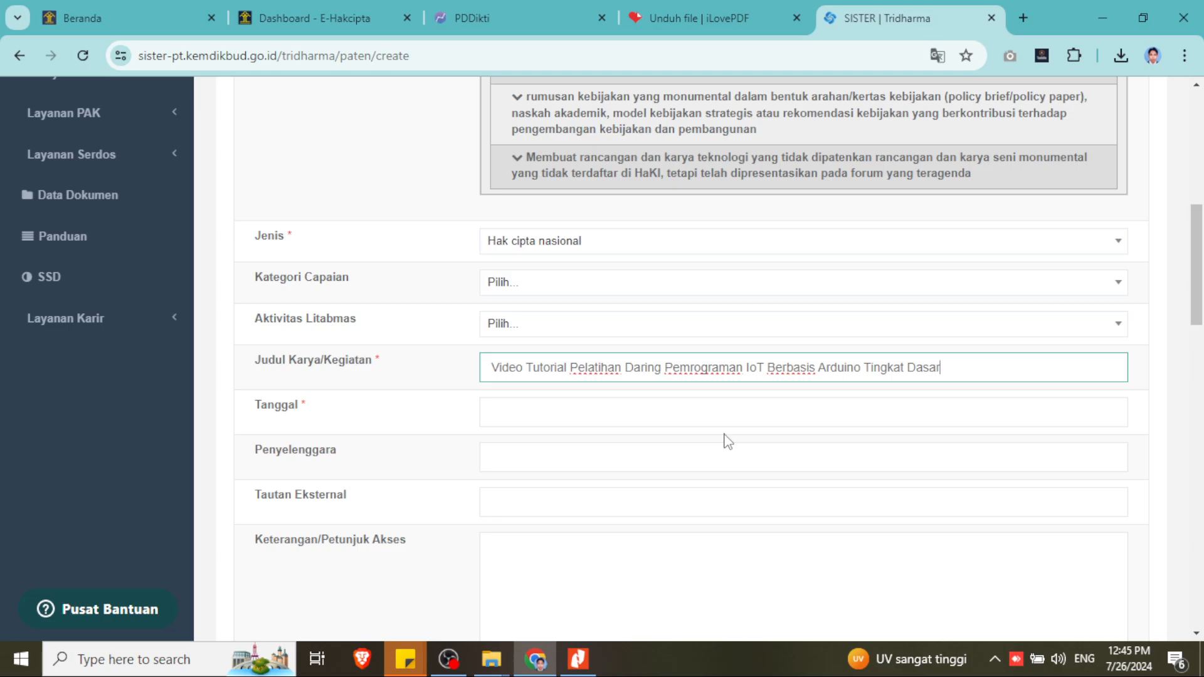
pyautogui.write('Dasar di moocs.sibermu.ac.id')
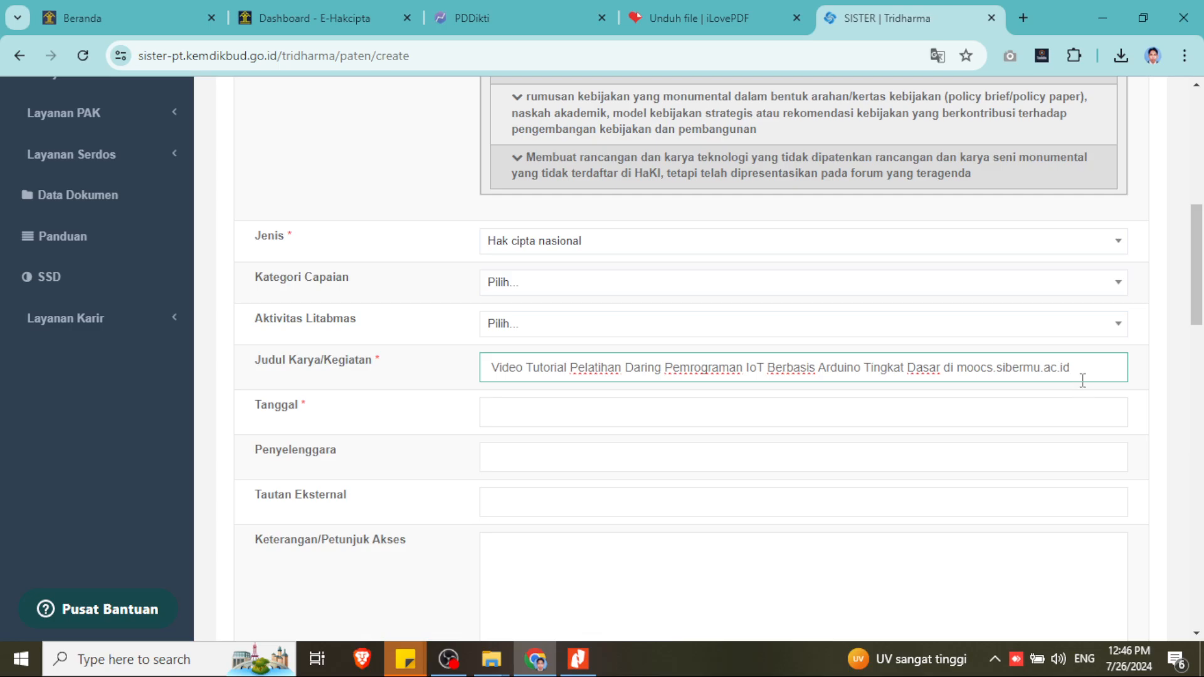
pyautogui.moveTo(1083, 372); pyautogui.dragTo(959, 367)
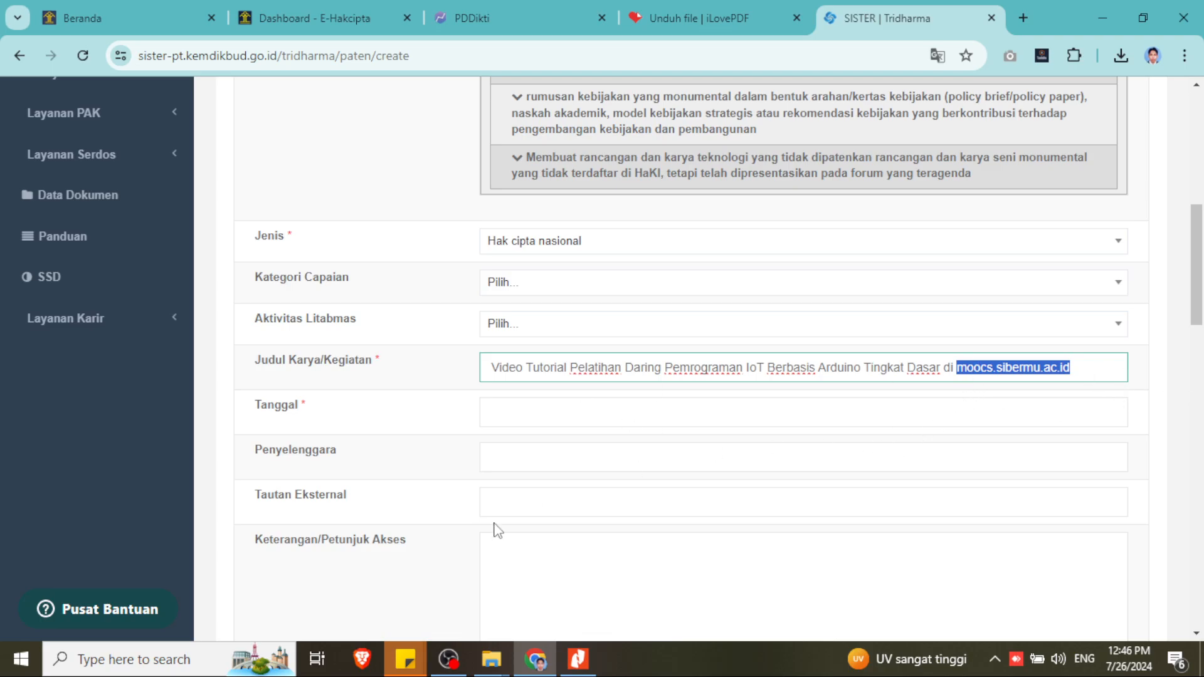
# - Set the record's Tanggal to 26/07/2024 using the calendar
pyautogui.click(525, 412)
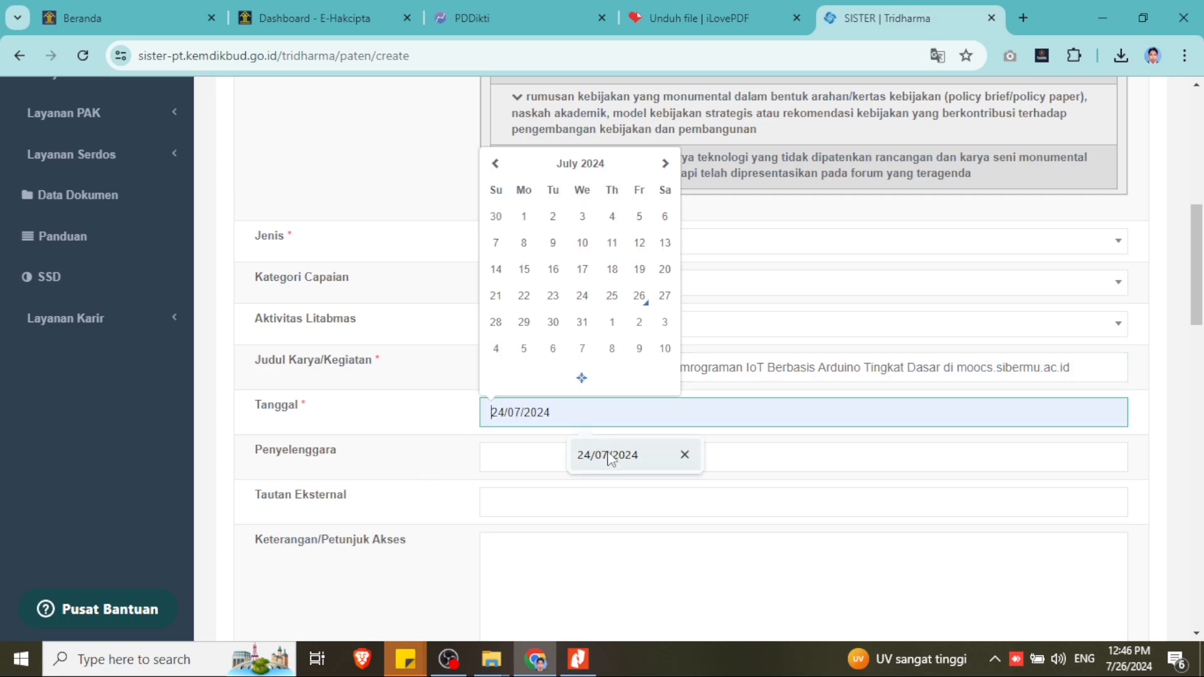
pyautogui.click(641, 299)
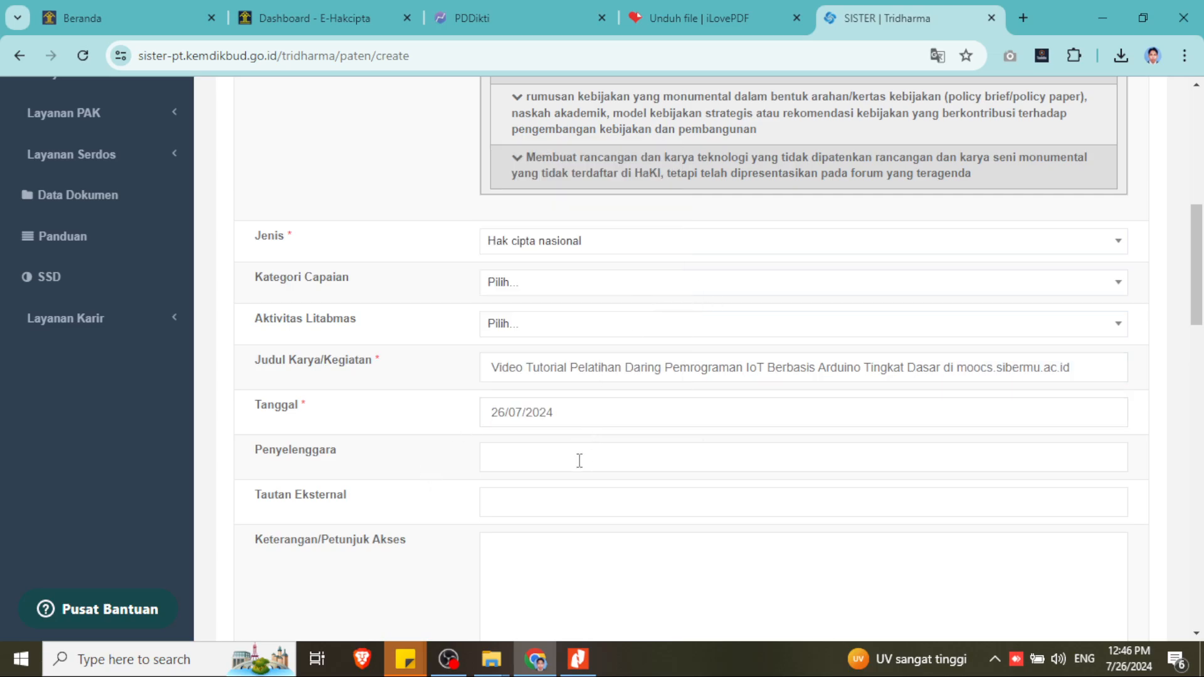
pyautogui.click(525, 452)
# - Begin the Keterangan/Petunjuk Akses note with 'Pelatihan daring ini bisa anda ikuti'
pyautogui.scroll(-3, 561, 483)
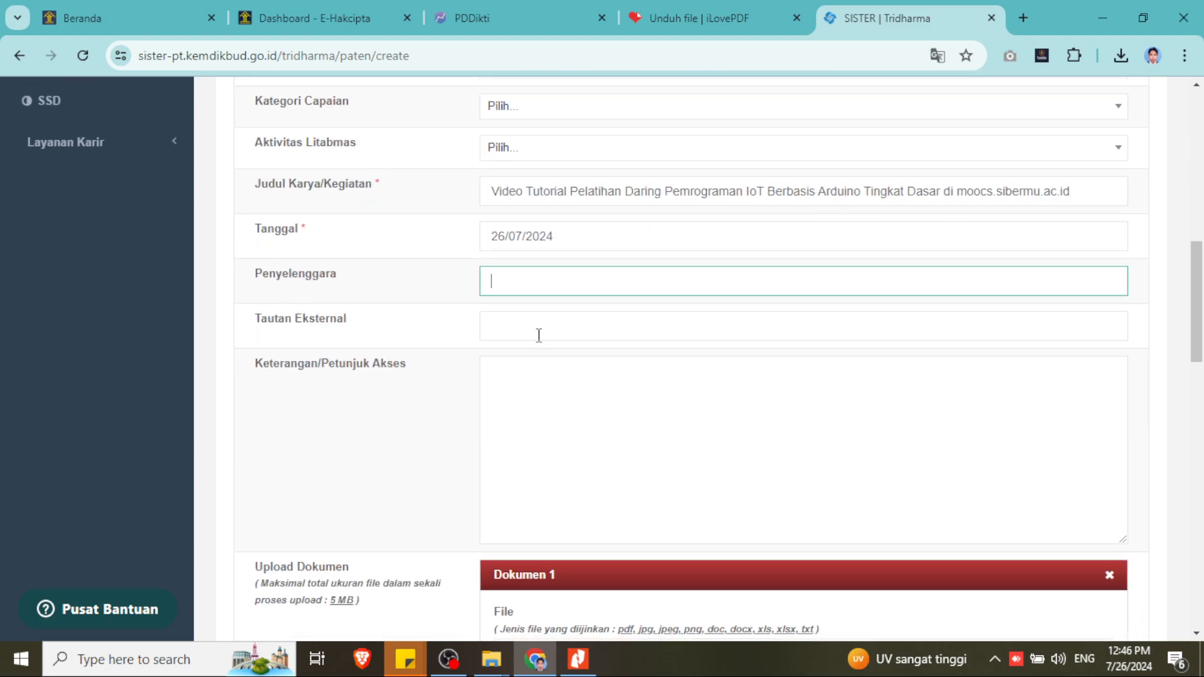
pyautogui.click(534, 375)
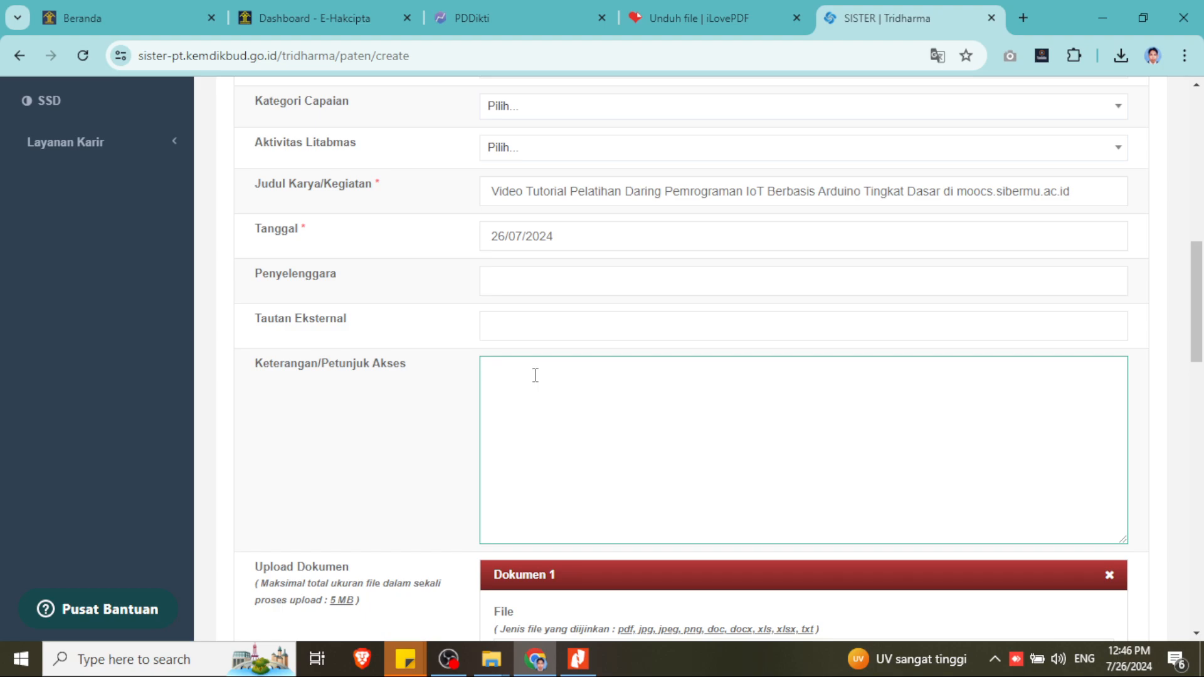
pyautogui.write('Pelatihan daring ini b')
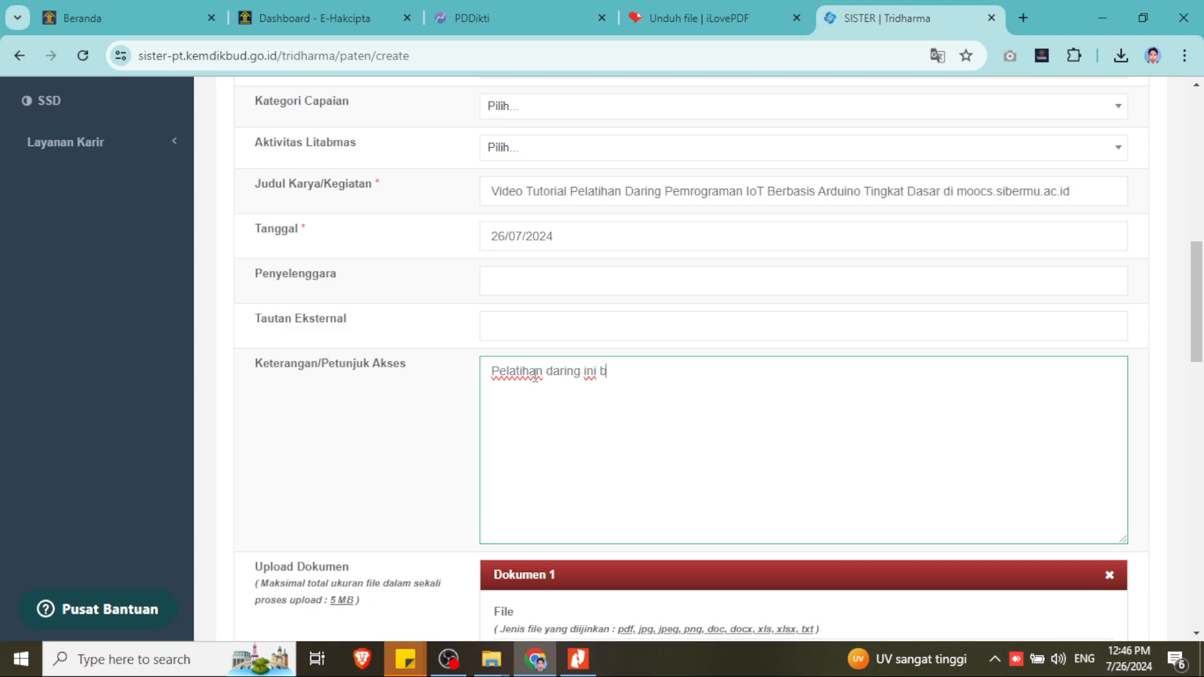
pyautogui.write('isa anda ikuti di')
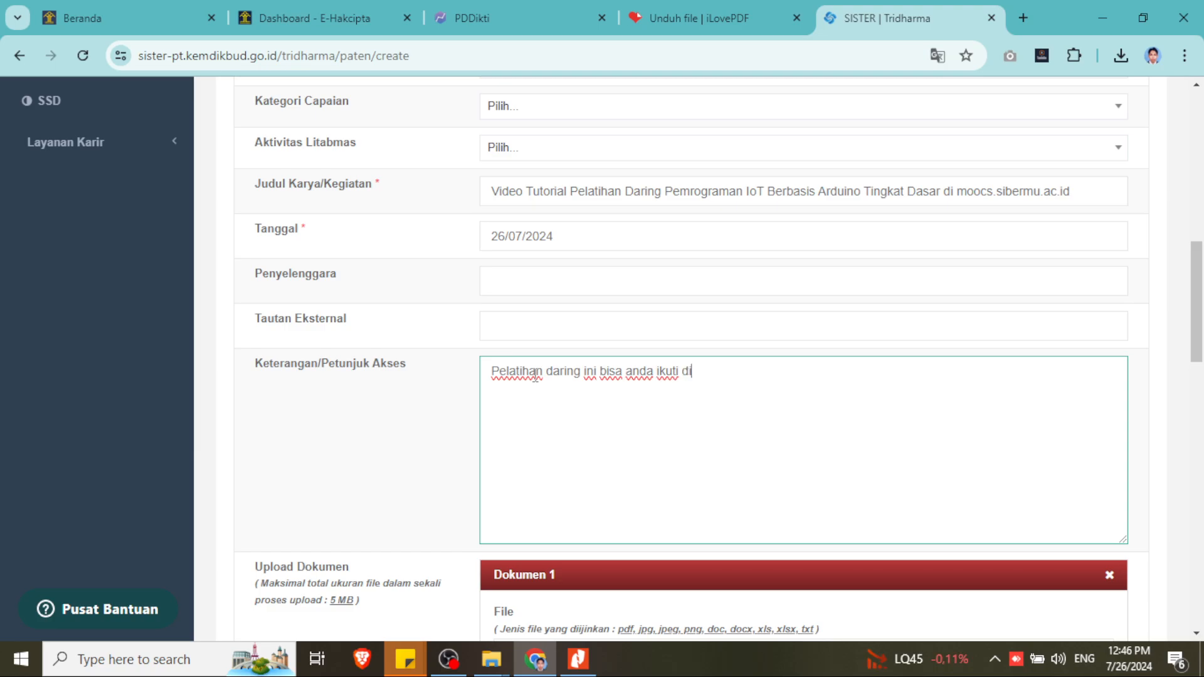
# - Search 'moocs' in a new tab to reach the MOOCS SiberMu site, then return to SISTER
pyautogui.click(1023, 18)
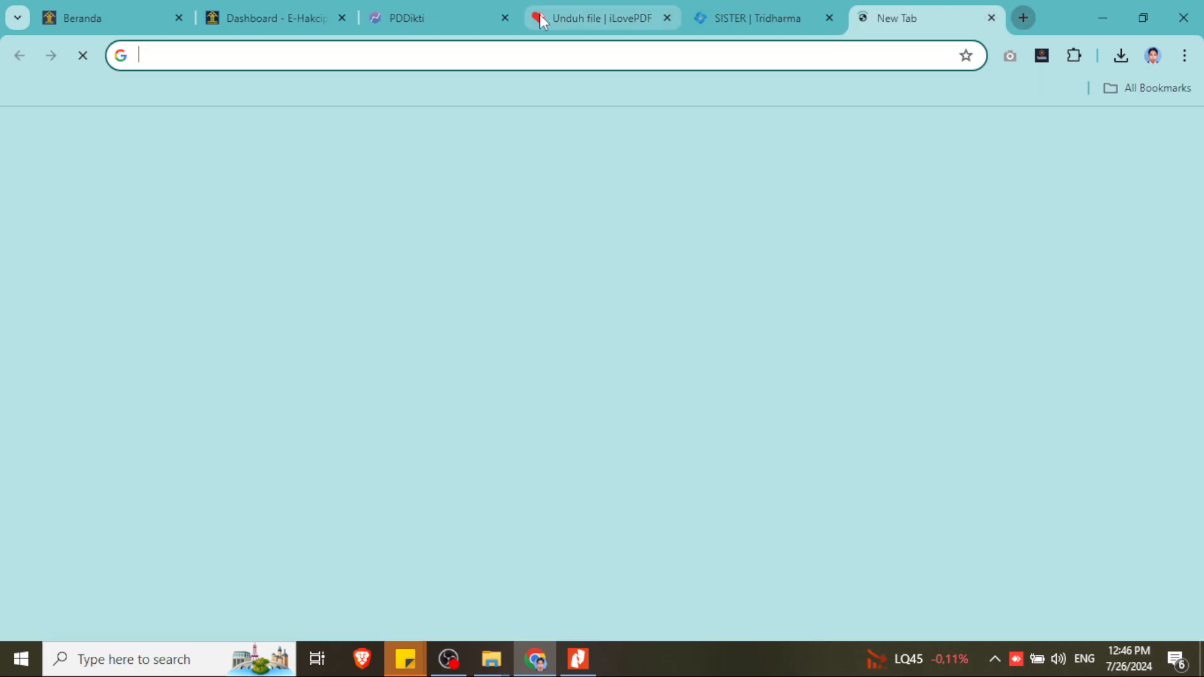
pyautogui.write('moocs')
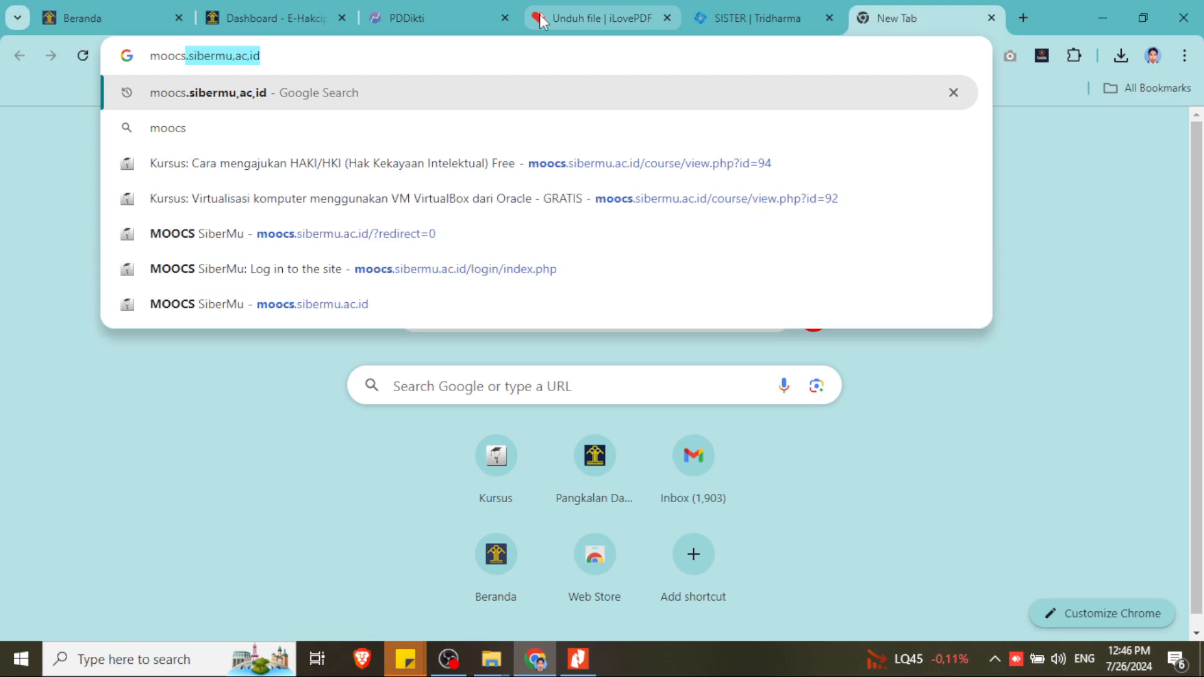
pyautogui.press('Return')
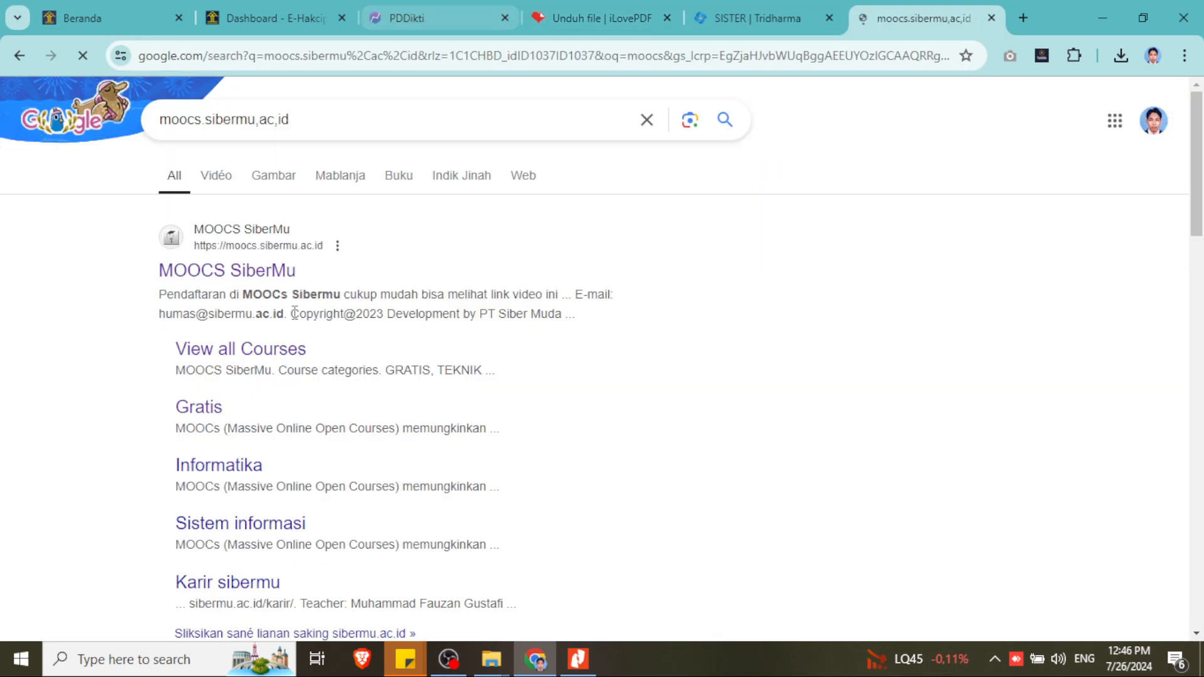
pyautogui.click(589, 17)
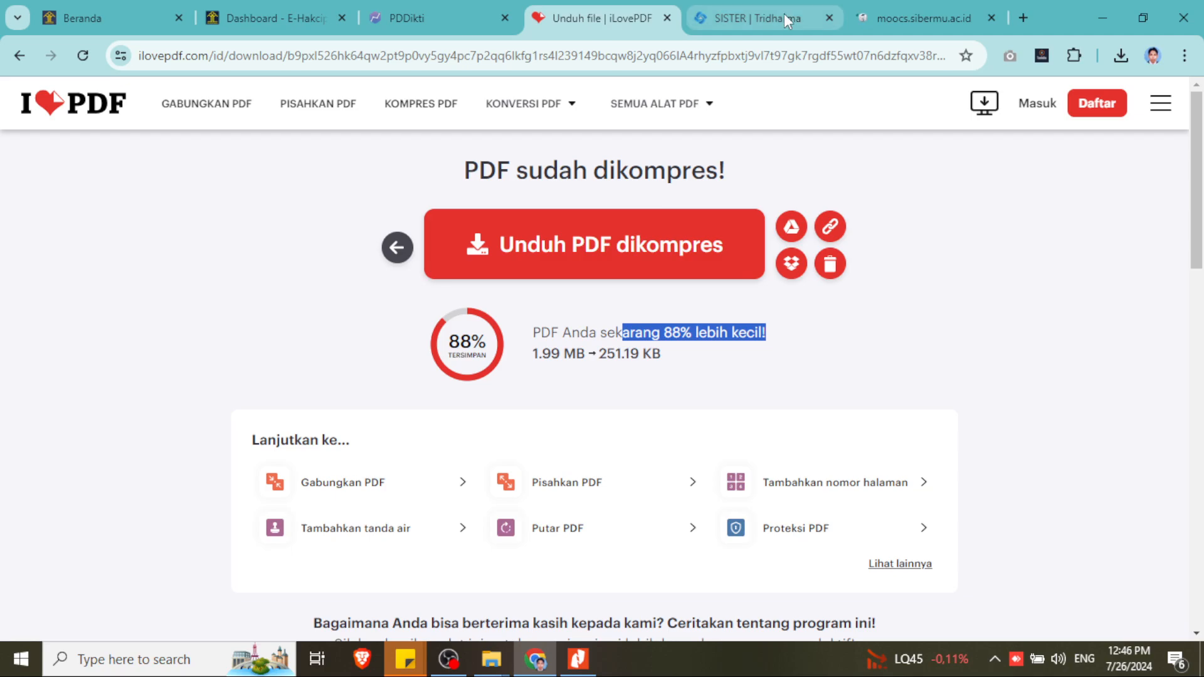
pyautogui.click(784, 13)
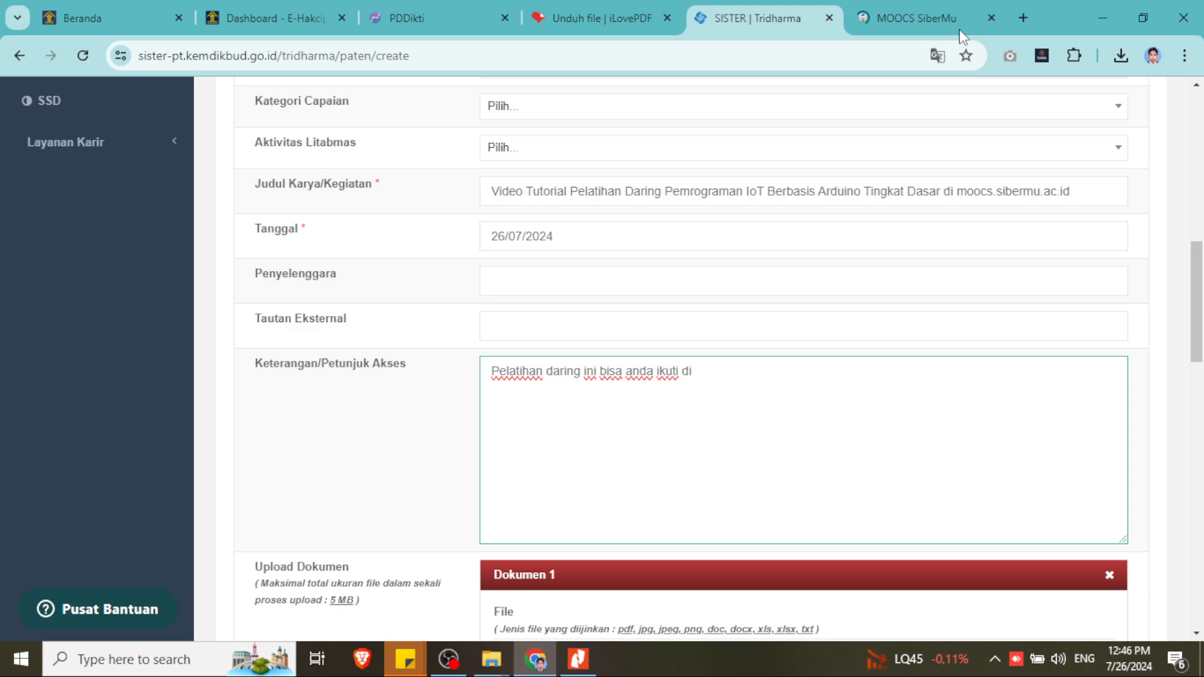
pyautogui.scroll(-4, 752, 274)
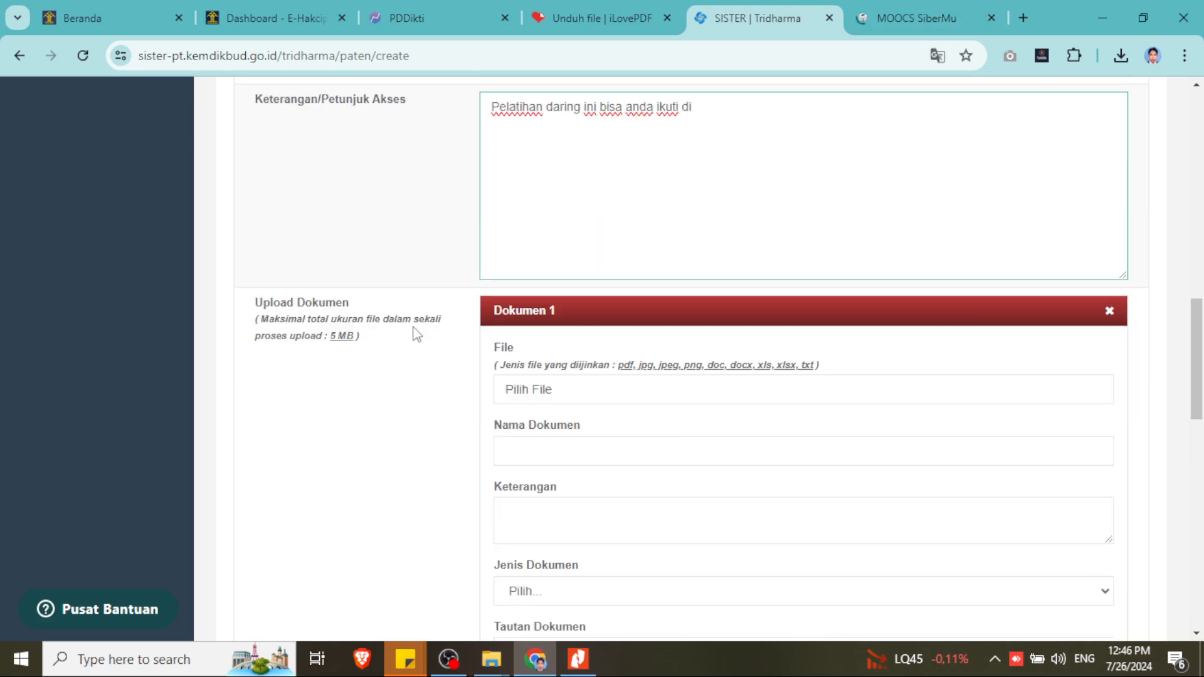
pyautogui.click(558, 402)
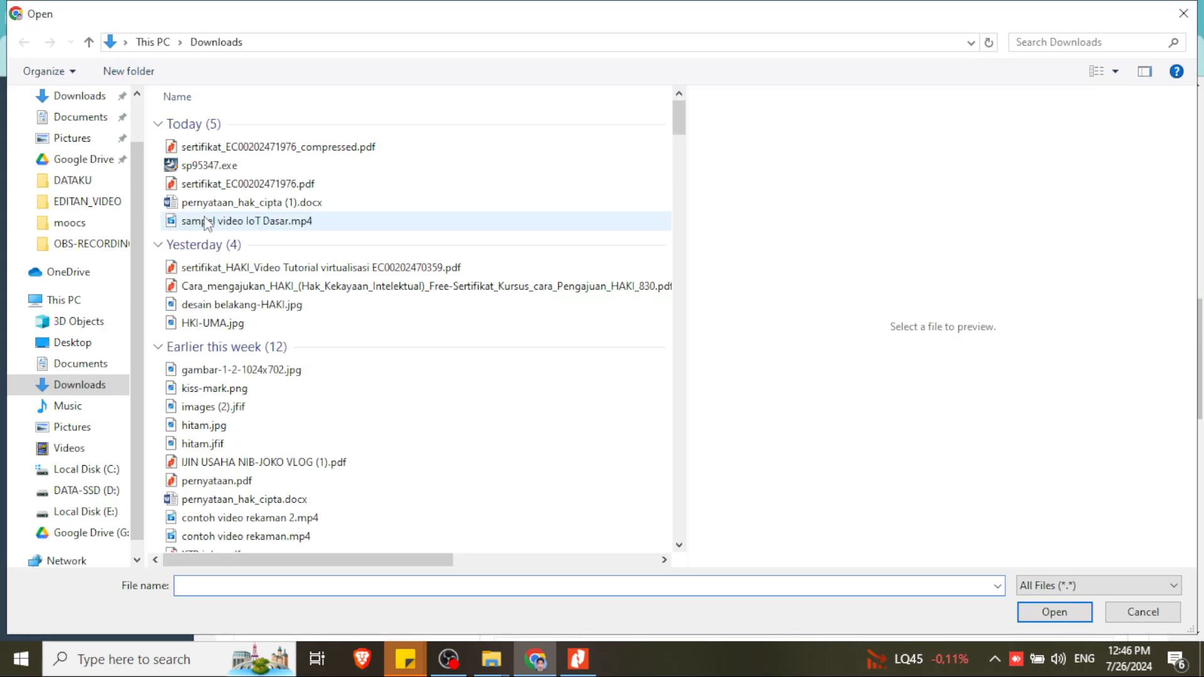
pyautogui.click(253, 148)
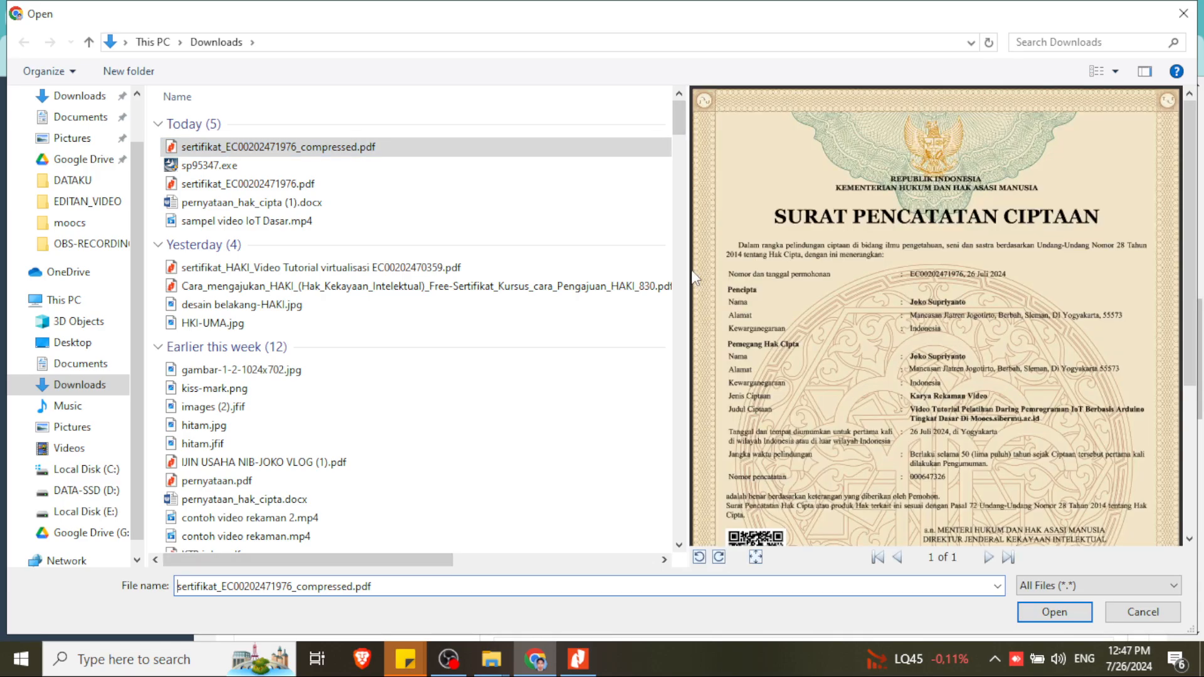
pyautogui.moveTo(690, 276); pyautogui.dragTo(646, 277)
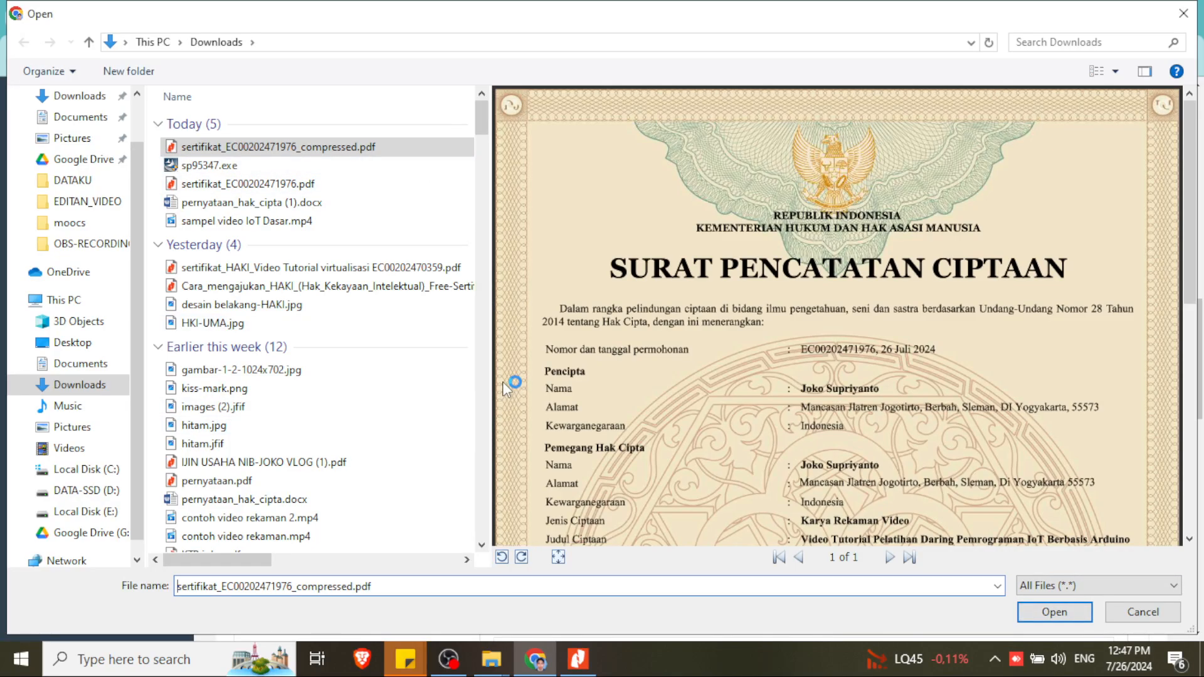
pyautogui.moveTo(490, 383); pyautogui.dragTo(786, 383)
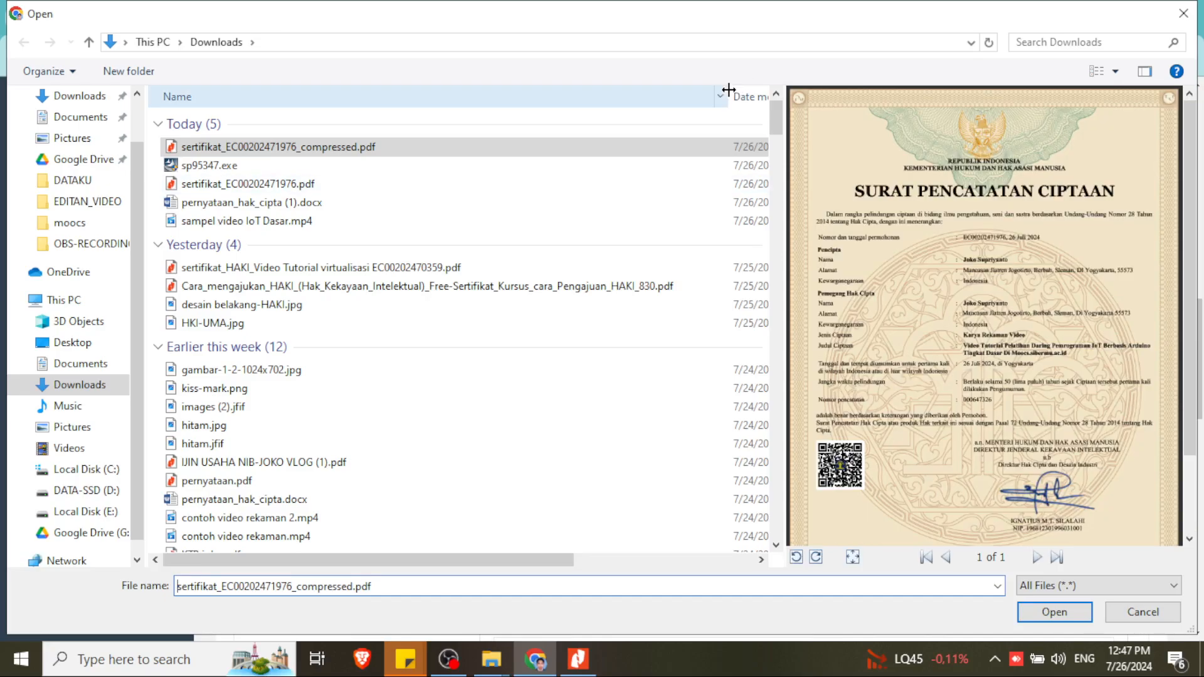
pyautogui.moveTo(725, 89); pyautogui.dragTo(376, 92)
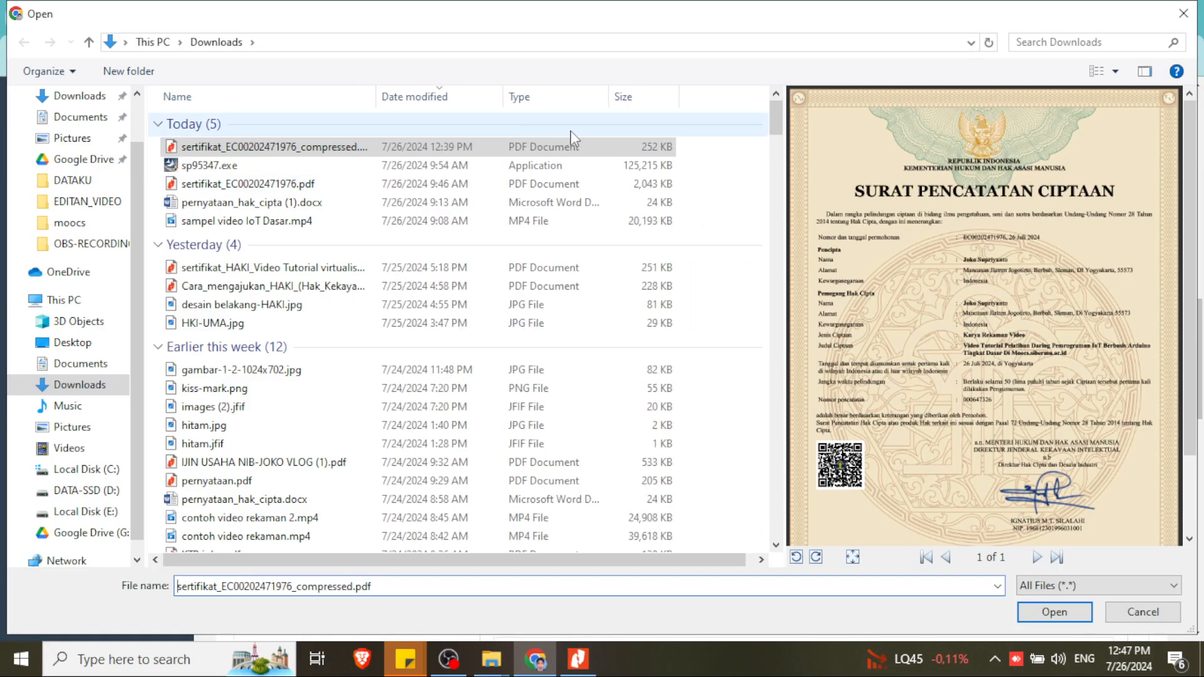
pyautogui.click(1054, 612)
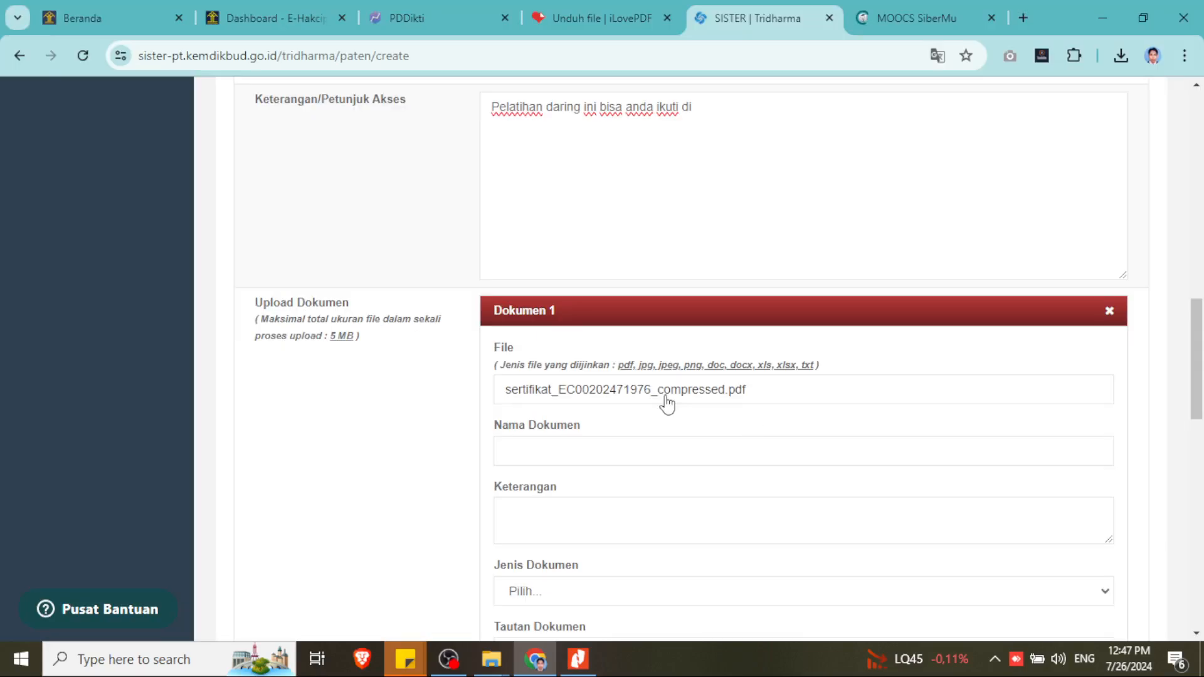
# - Name the document 'Surat pencatatan ciptaan dari Kementerian Hukum dan HAM RI'
pyautogui.scroll(-3, 593, 281)
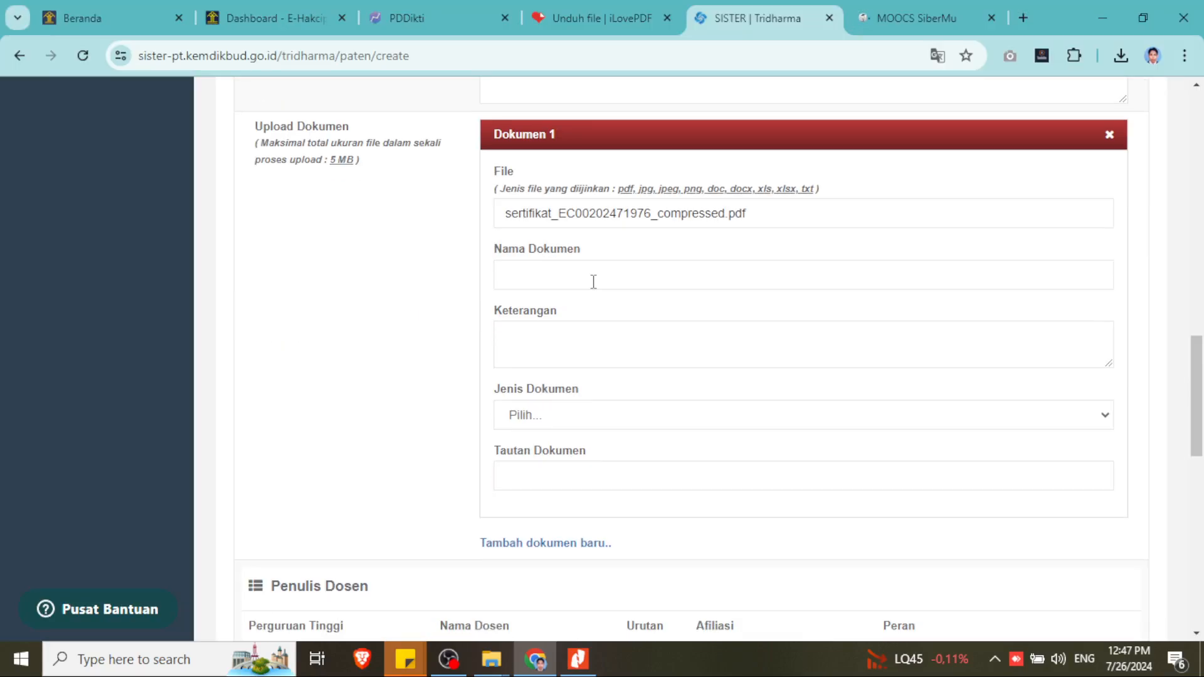
pyautogui.click(580, 664)
pyautogui.scroll(9, 816, 518)
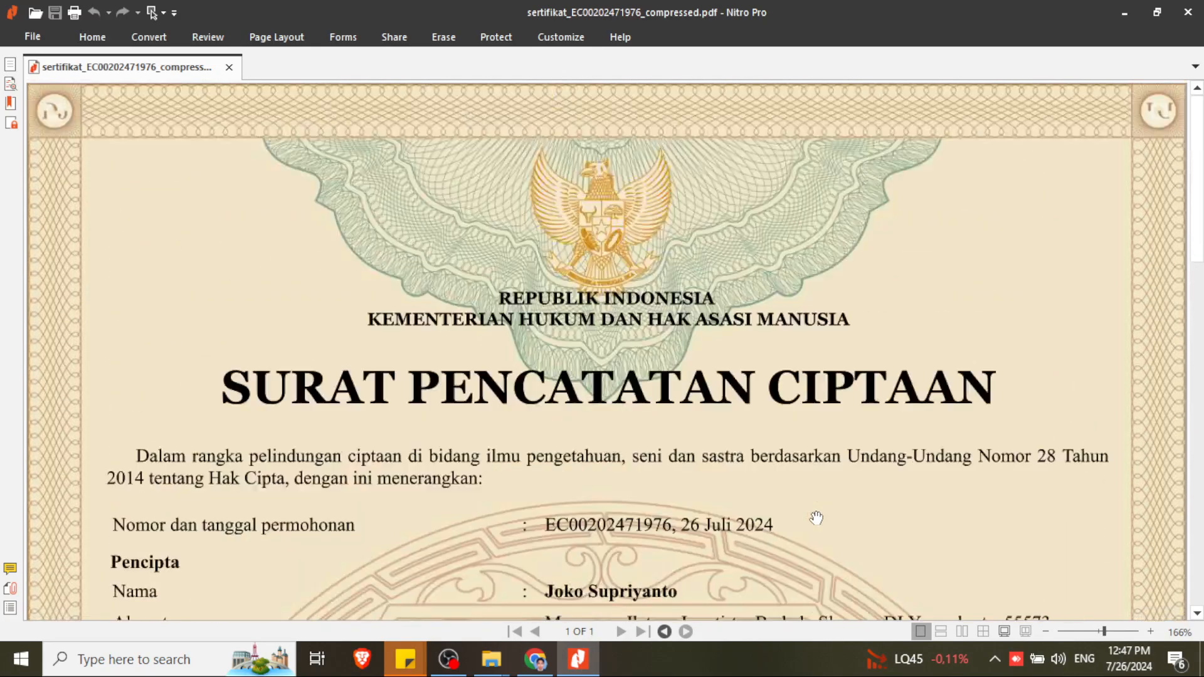
pyautogui.click(535, 658)
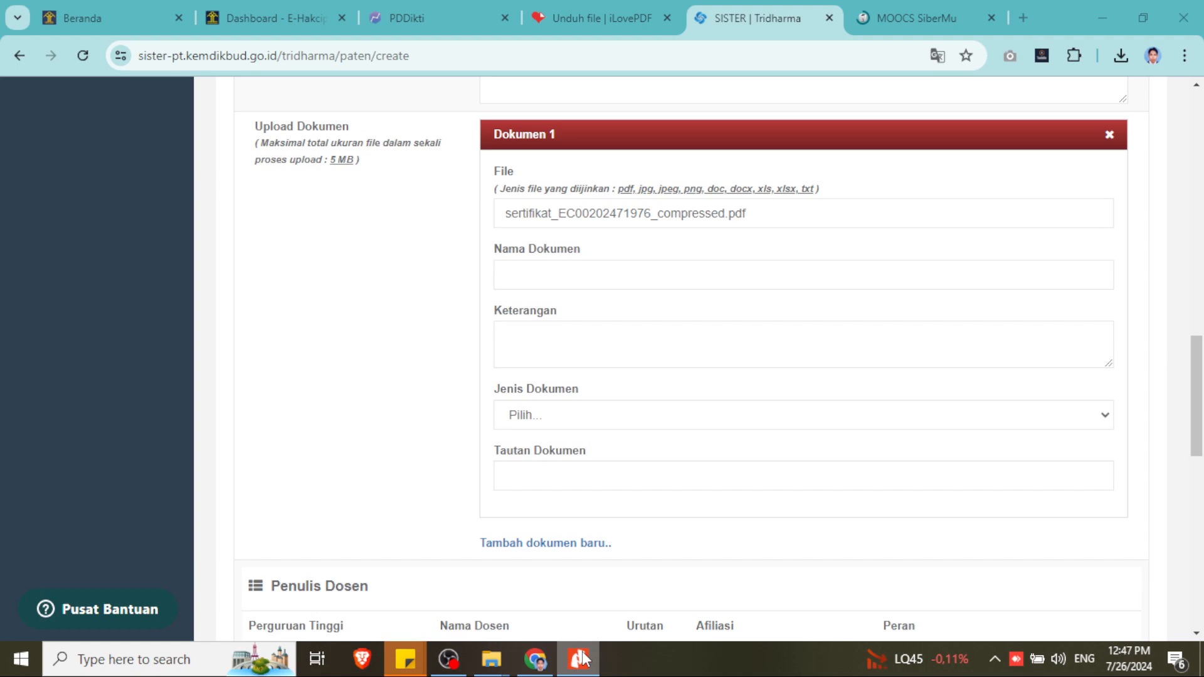
pyautogui.click(603, 267)
pyautogui.write('S')
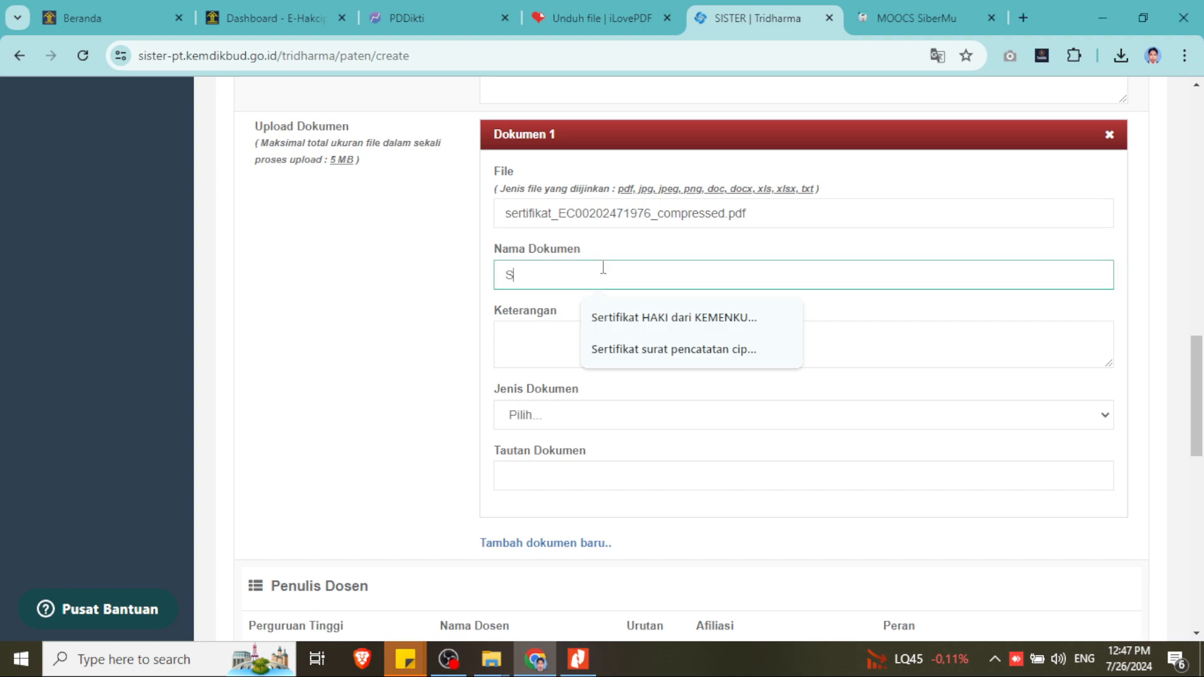
pyautogui.write('urat penc')
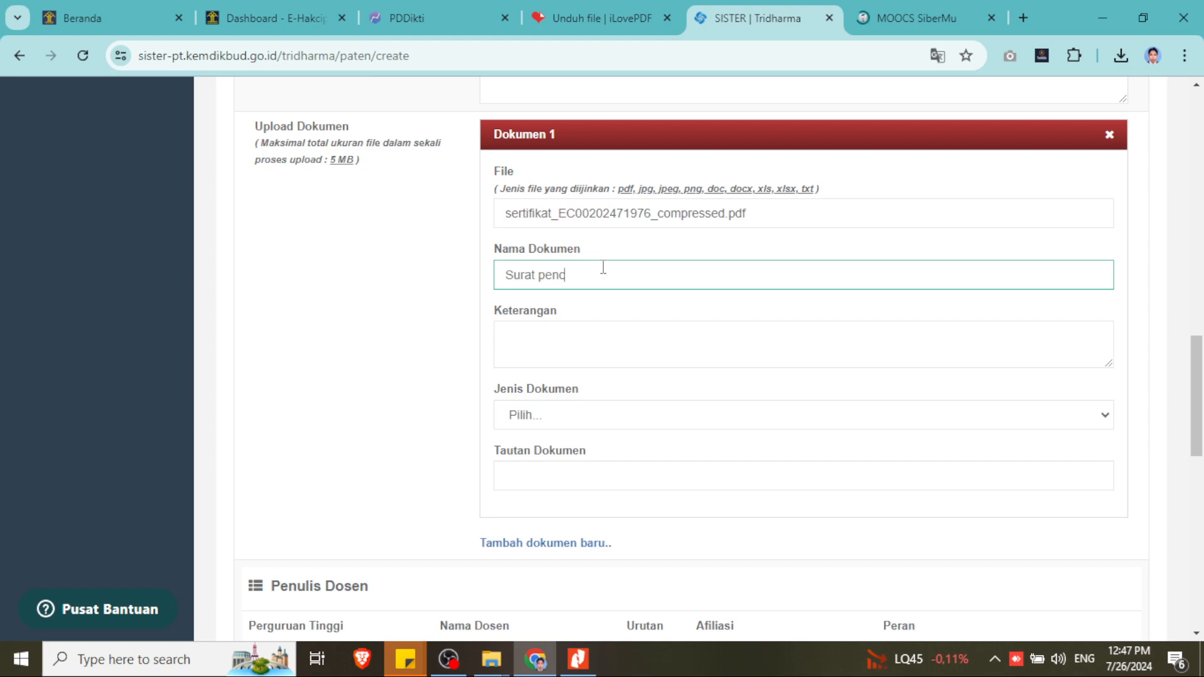
pyautogui.write('atatan ciptaaan dari kemente')
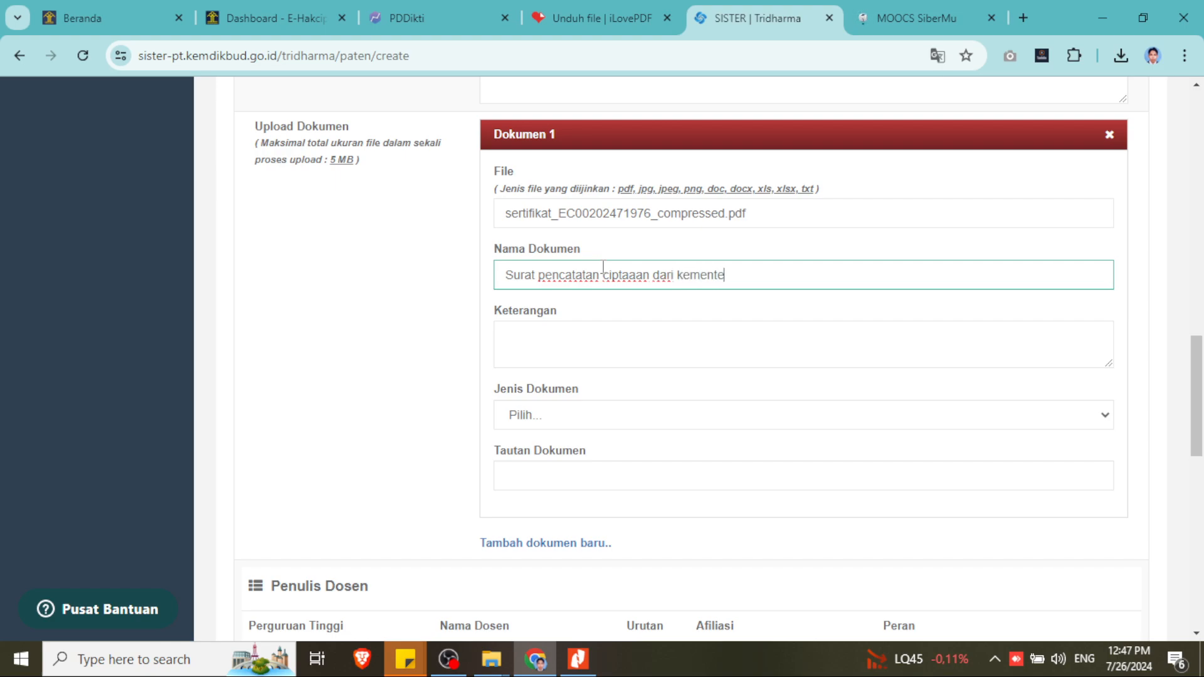
pyautogui.write('rian Hukum dan HA')
pyautogui.write('M ')
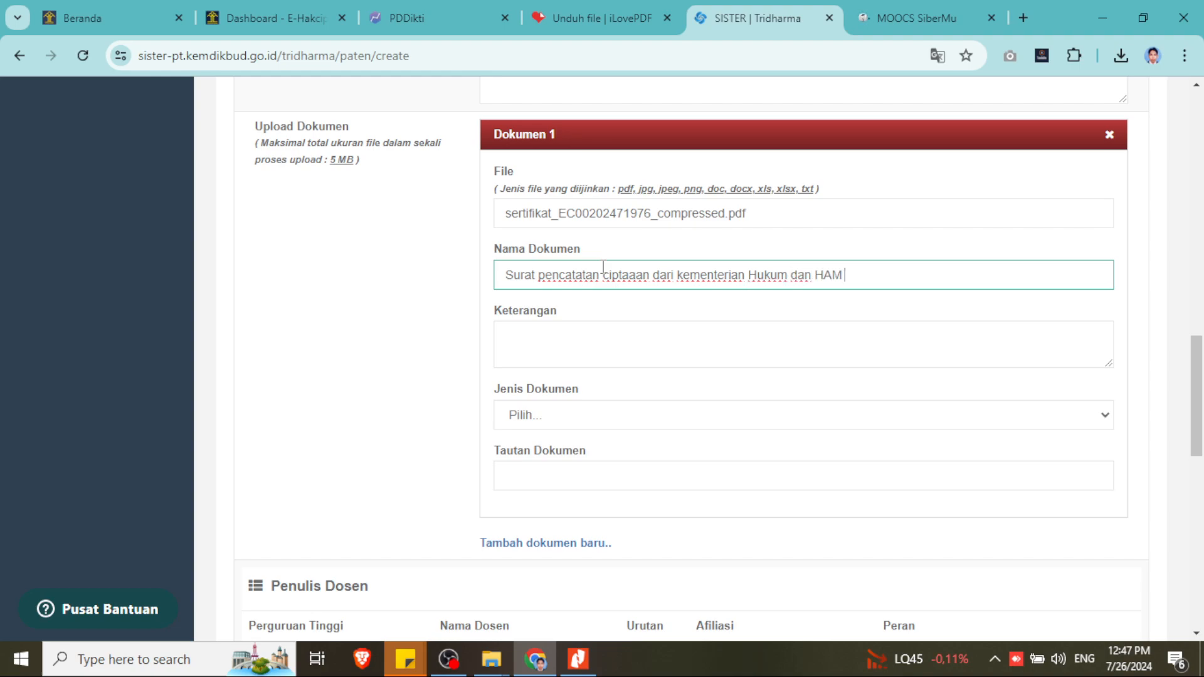
pyautogui.write('RI')
pyautogui.click(682, 276)
pyautogui.press('BackSpace')
pyautogui.write('K')
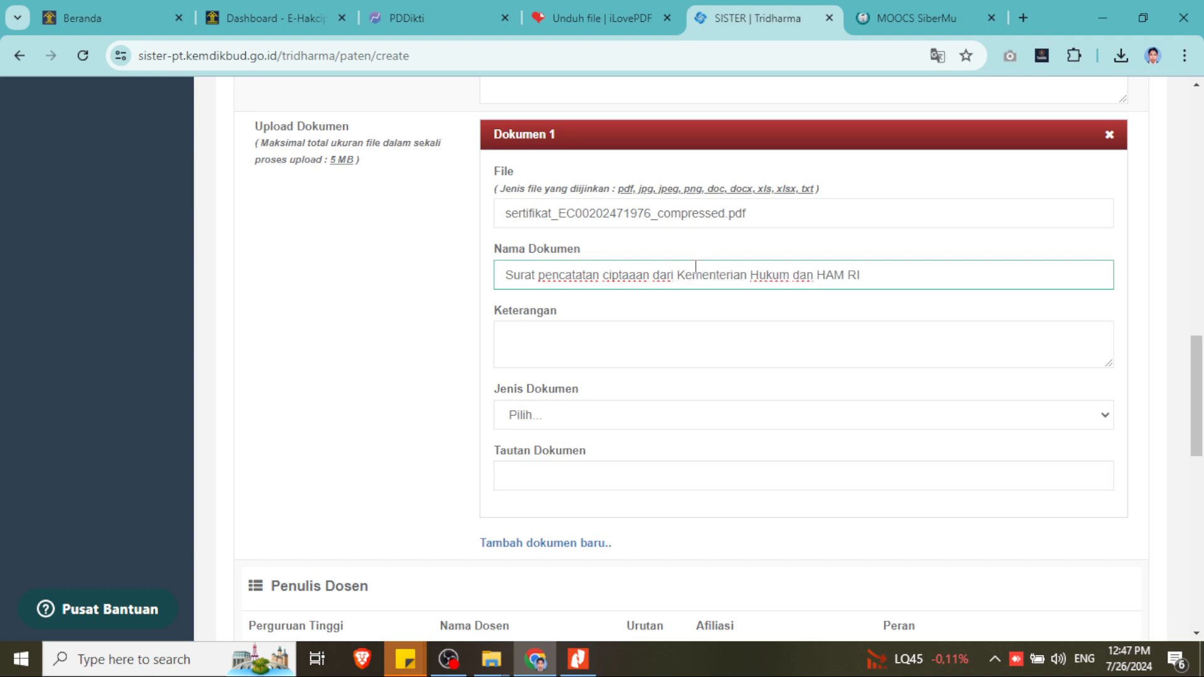
# - Describe it as 'dokumen sertifikat HKI dengan judul' followed by the pasted work title
pyautogui.click(578, 660)
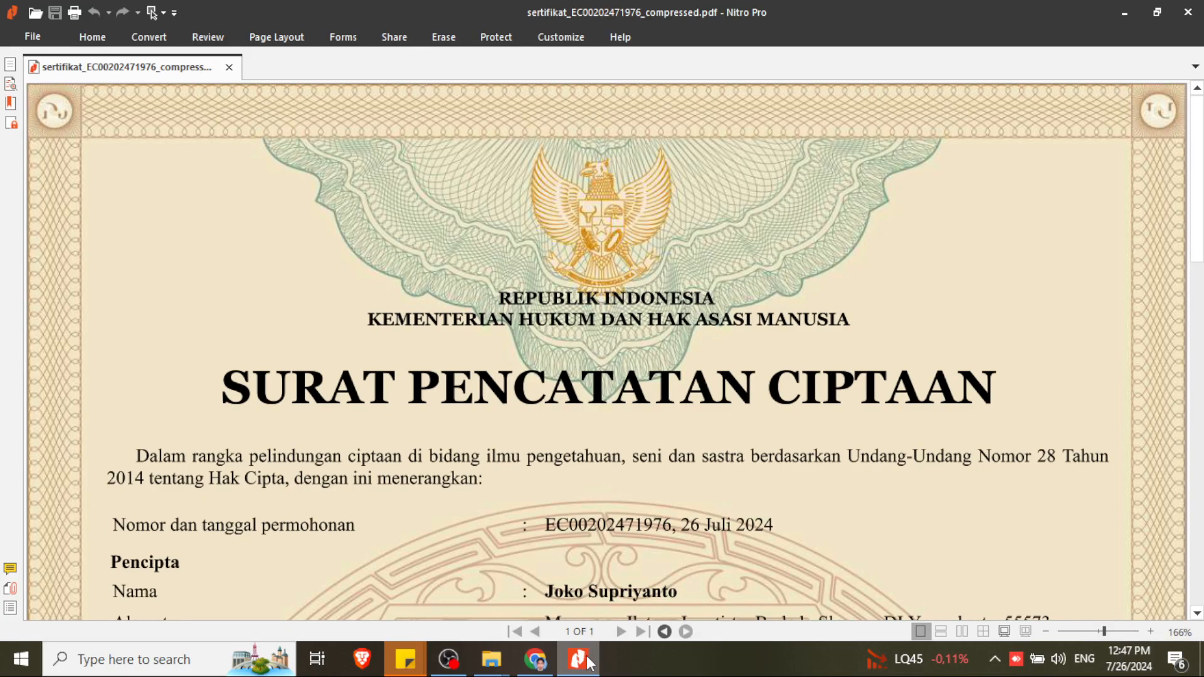
pyautogui.click(590, 663)
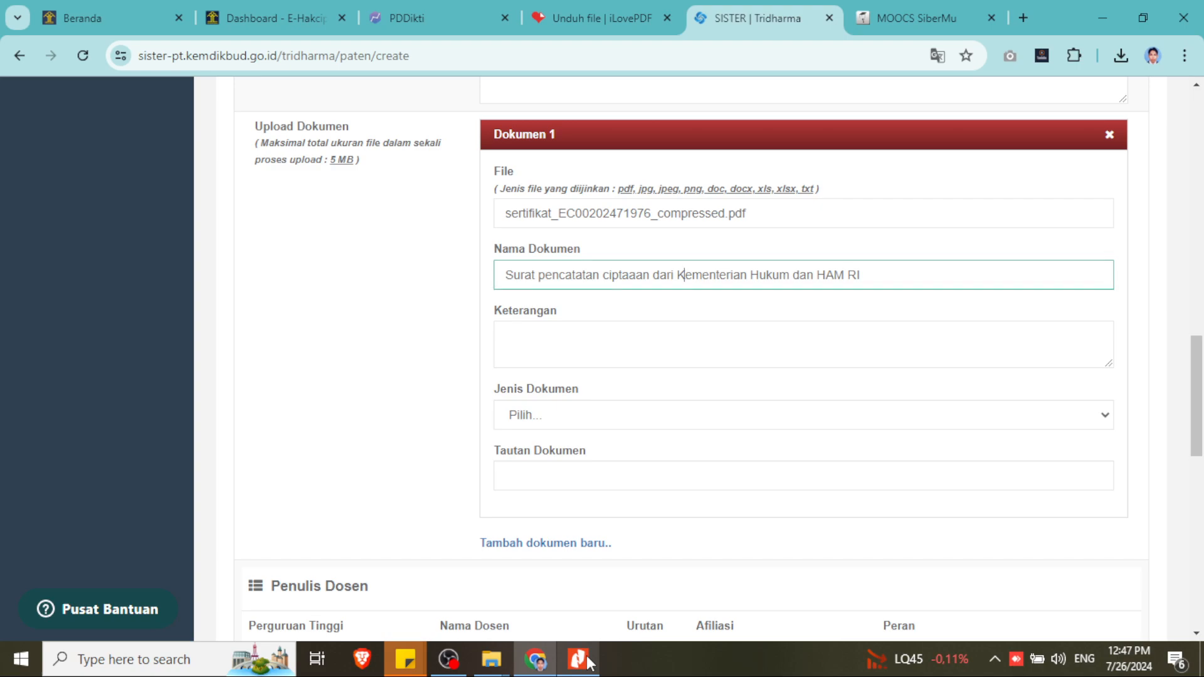
pyautogui.click(549, 345)
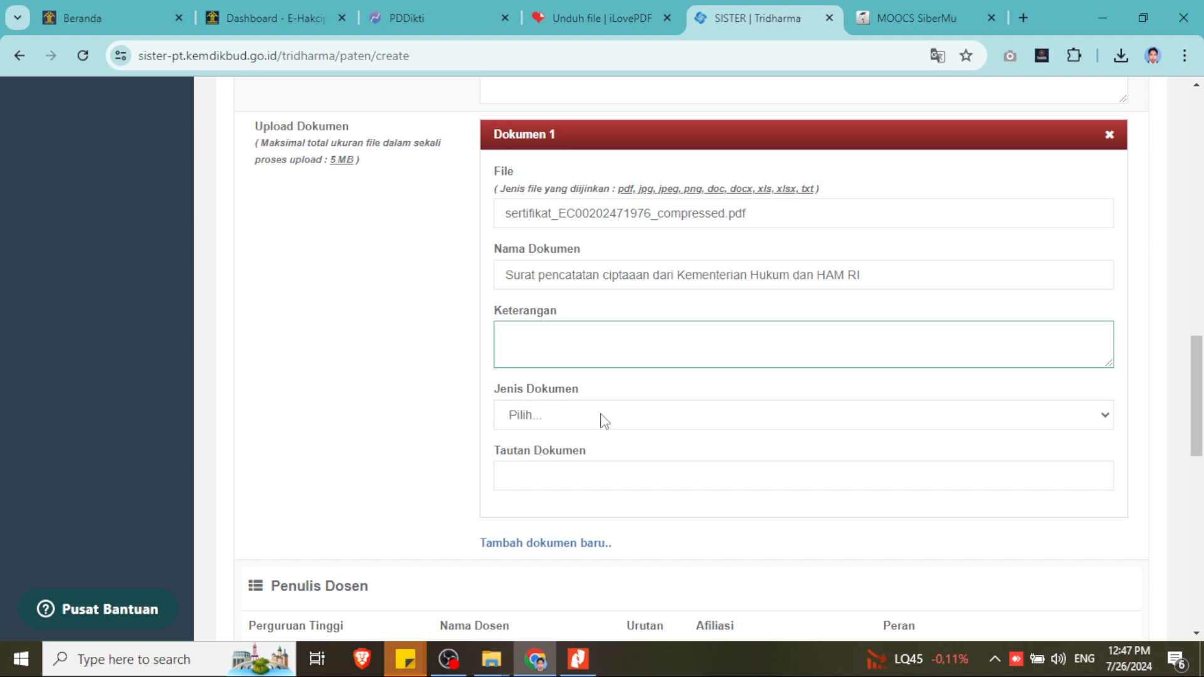
pyautogui.write('dokumen sertifikat ')
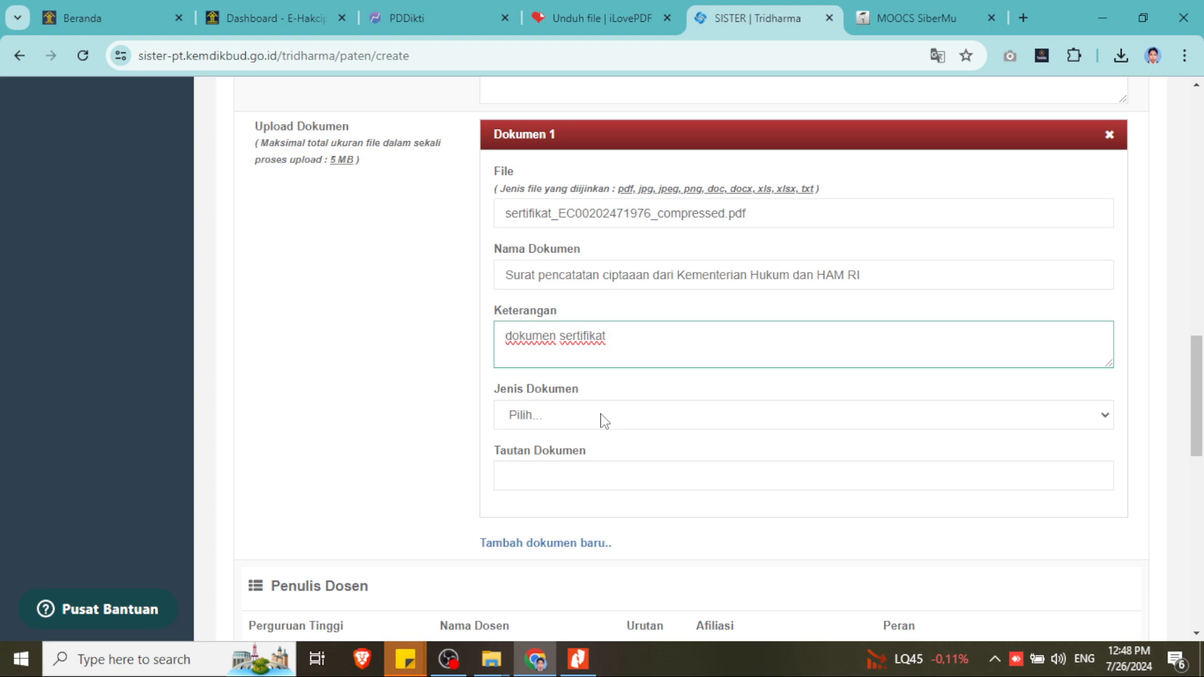
pyautogui.write('HKI dengan judul')
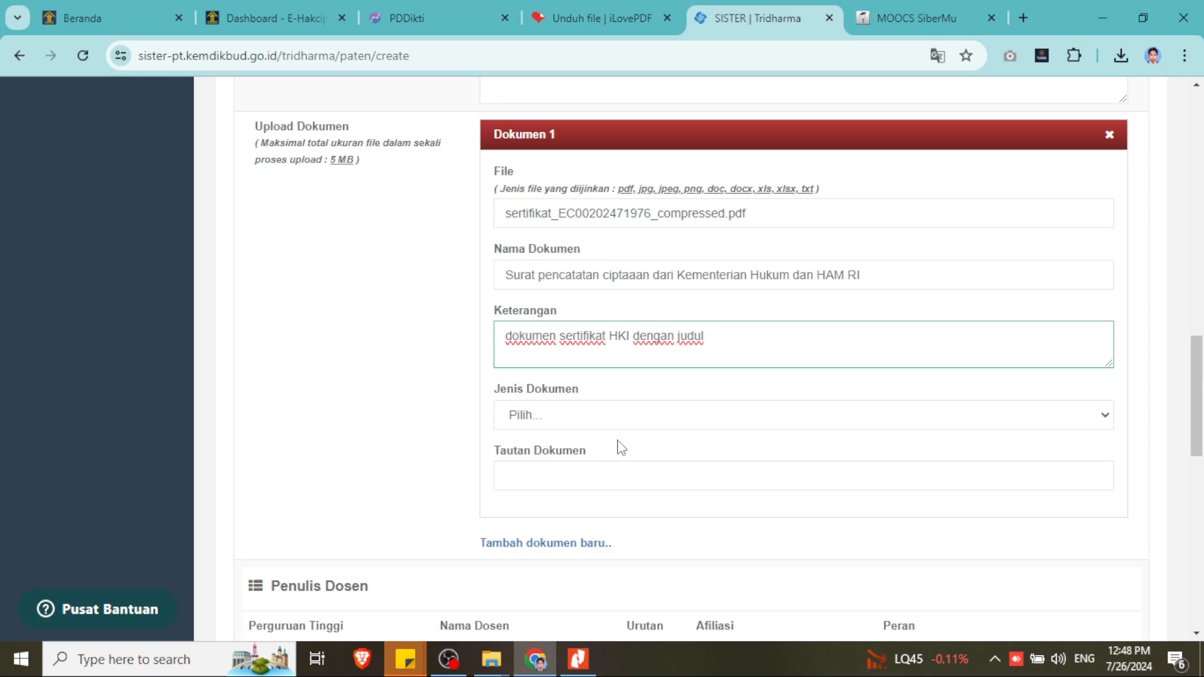
pyautogui.scroll(8, 646, 463)
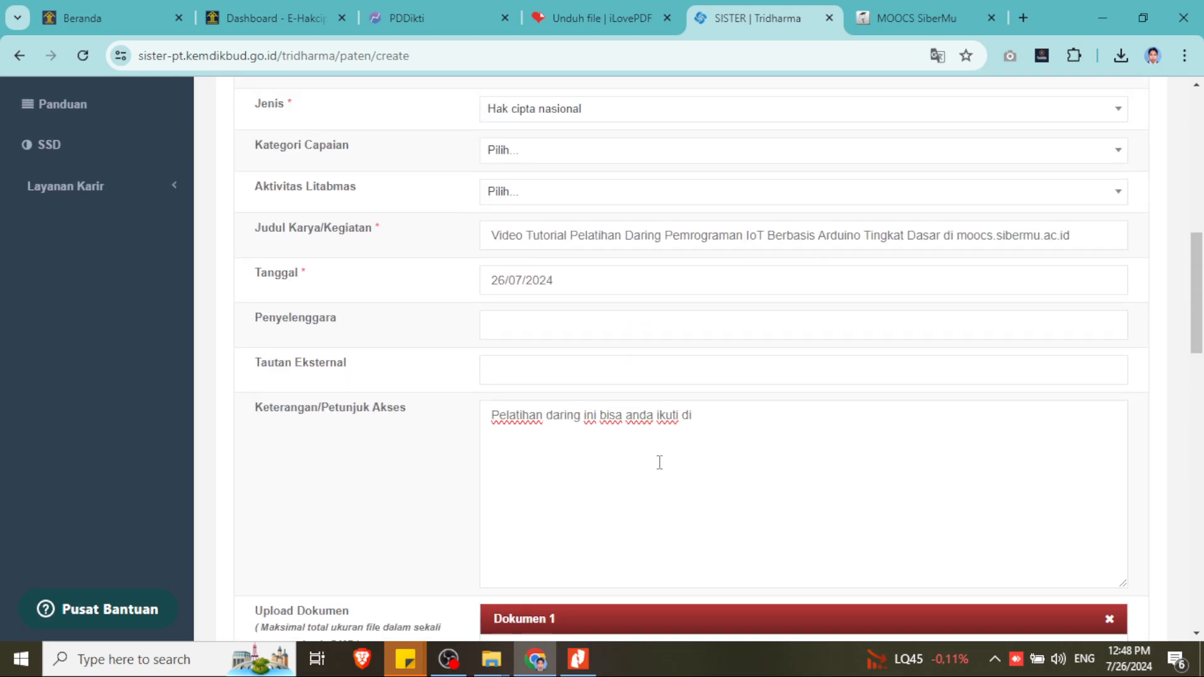
pyautogui.moveTo(1117, 281); pyautogui.dragTo(398, 290)
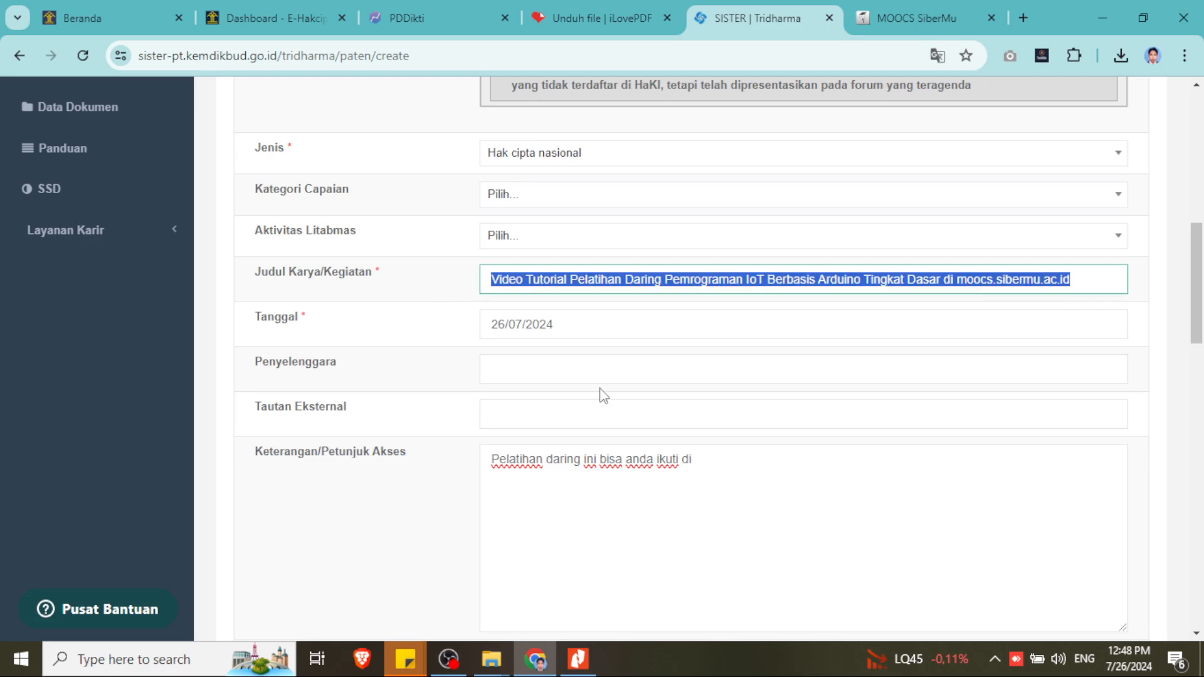
pyautogui.scroll(-4, 605, 398)
pyautogui.scroll(-4, 611, 404)
pyautogui.click(730, 341)
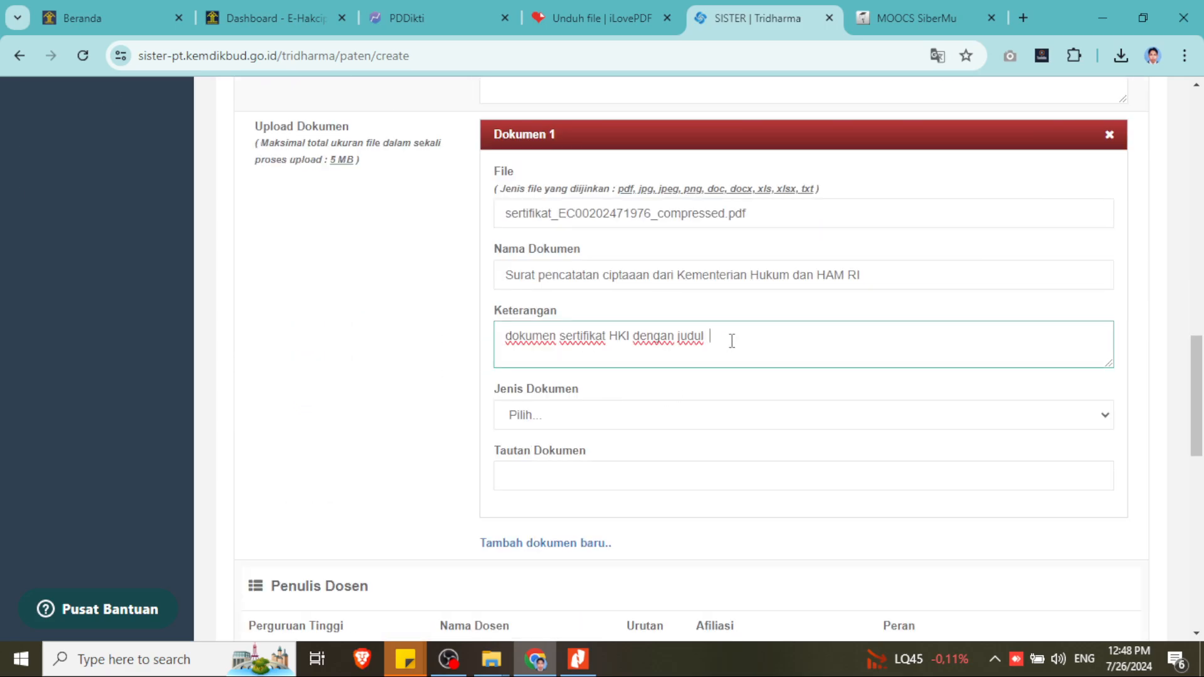
pyautogui.write('Video Tutorial Pelatihan Daring Pemrograman IoT Berbasis Arduino Tingkat Dasar di Innovs Ideemu.ac.id')
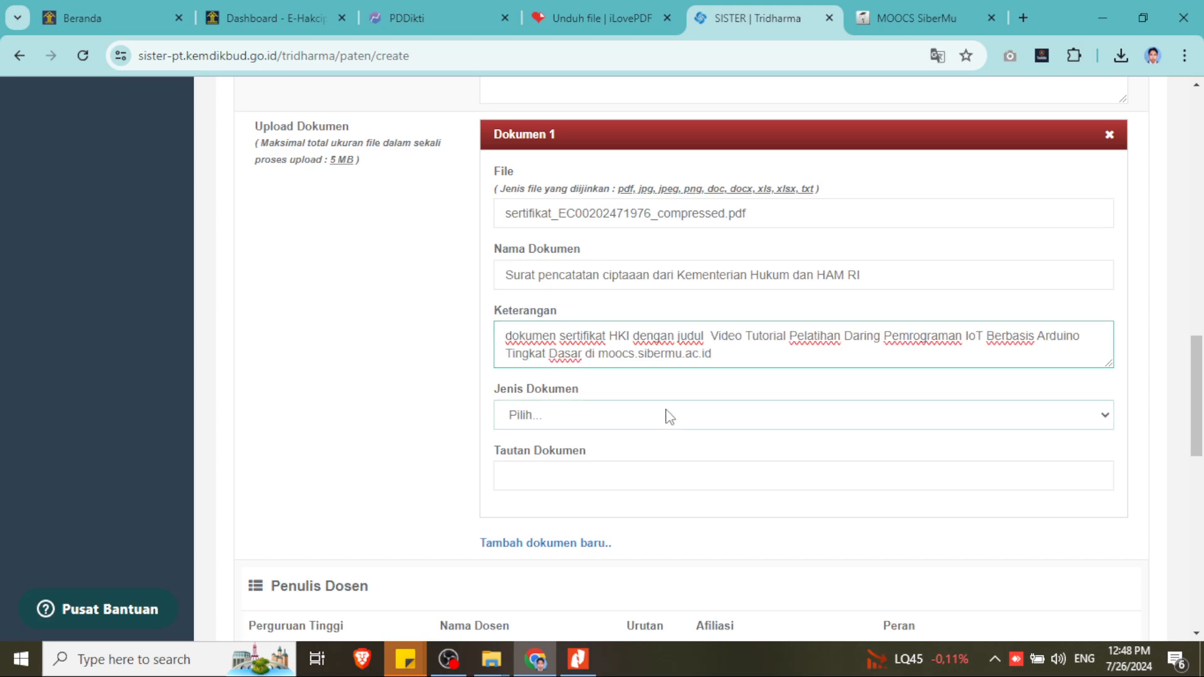
# - Set the document's Jenis Dokumen to Lainnya
pyautogui.click(663, 415)
pyautogui.scroll(2, 663, 268)
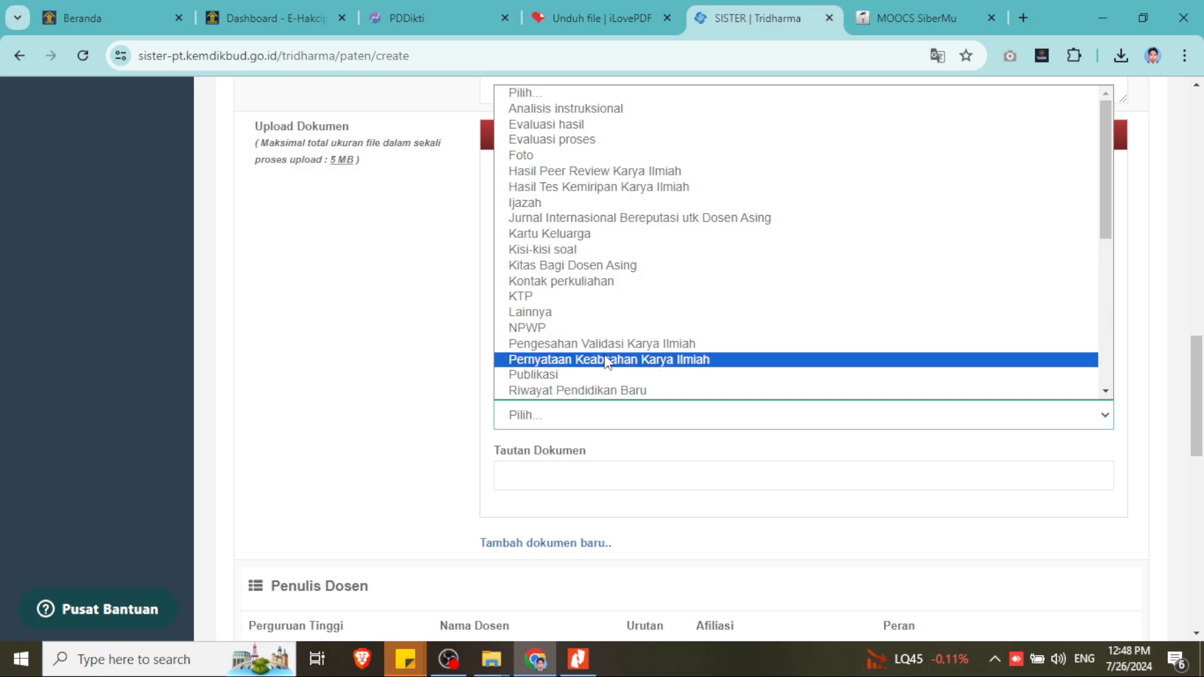
pyautogui.scroll(-5, 606, 370)
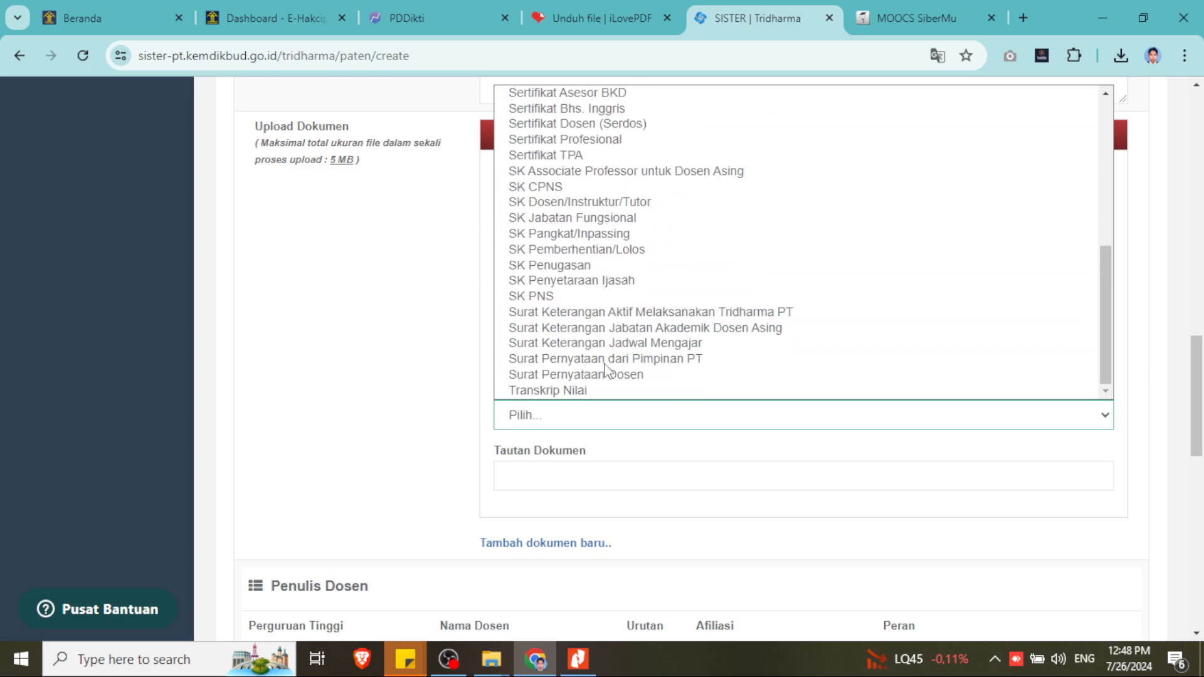
pyautogui.scroll(3, 606, 370)
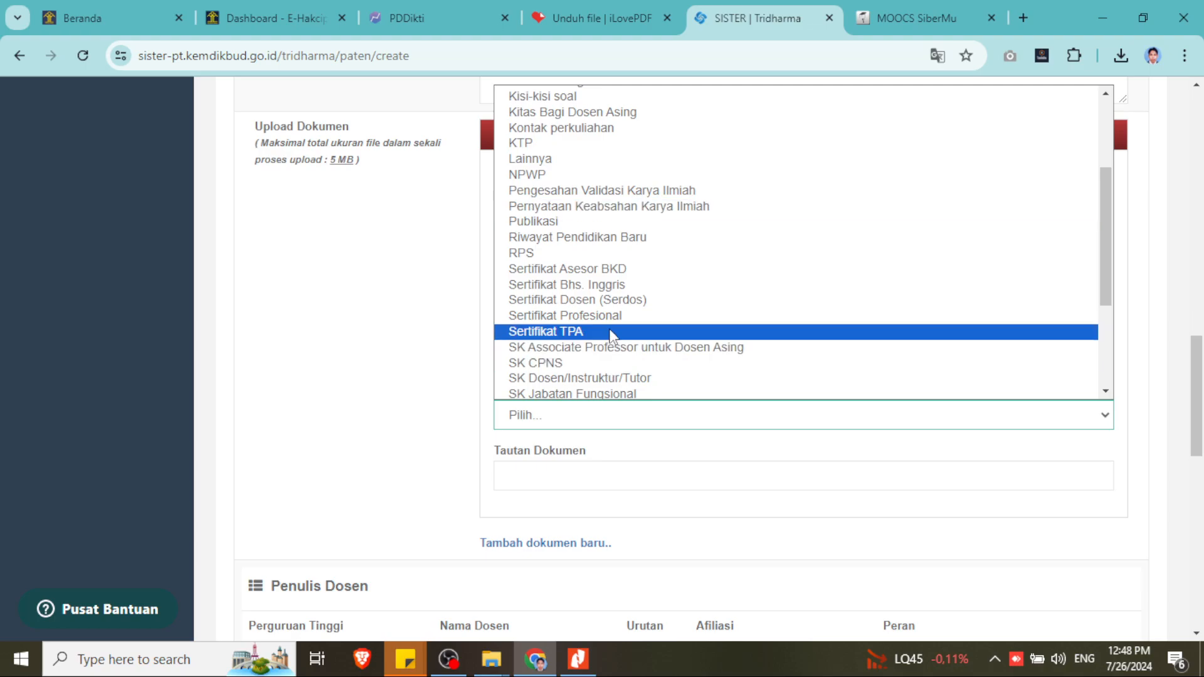
pyautogui.scroll(-3, 611, 329)
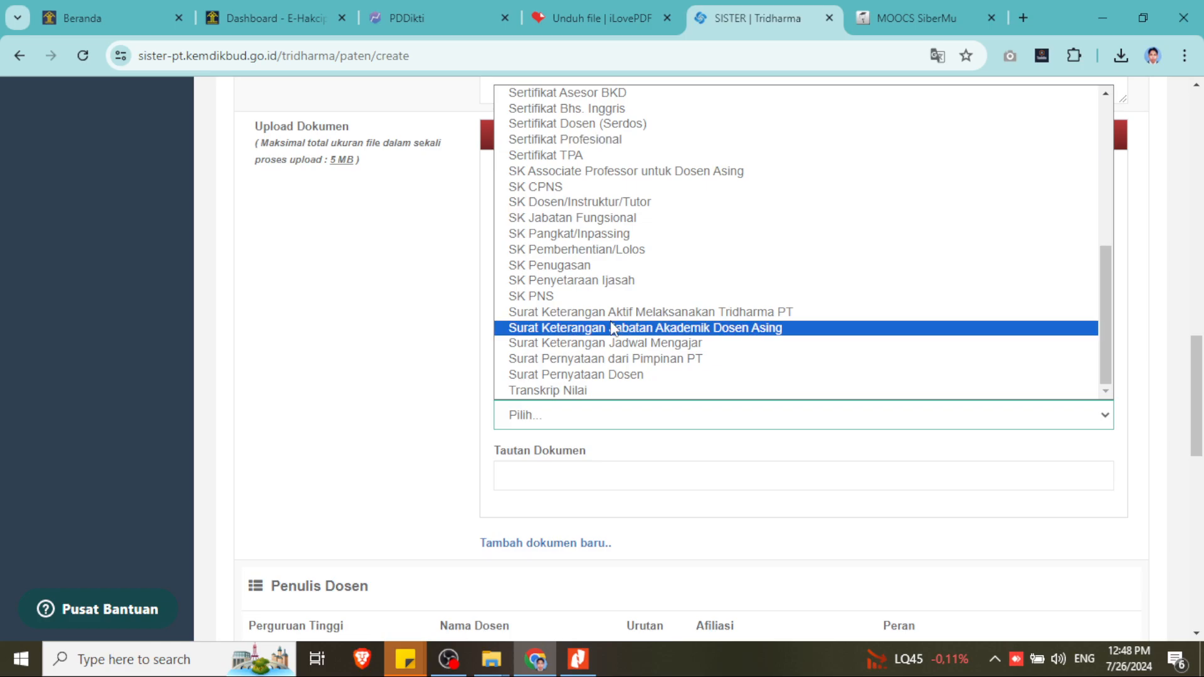
pyautogui.scroll(5, 612, 329)
pyautogui.click(589, 317)
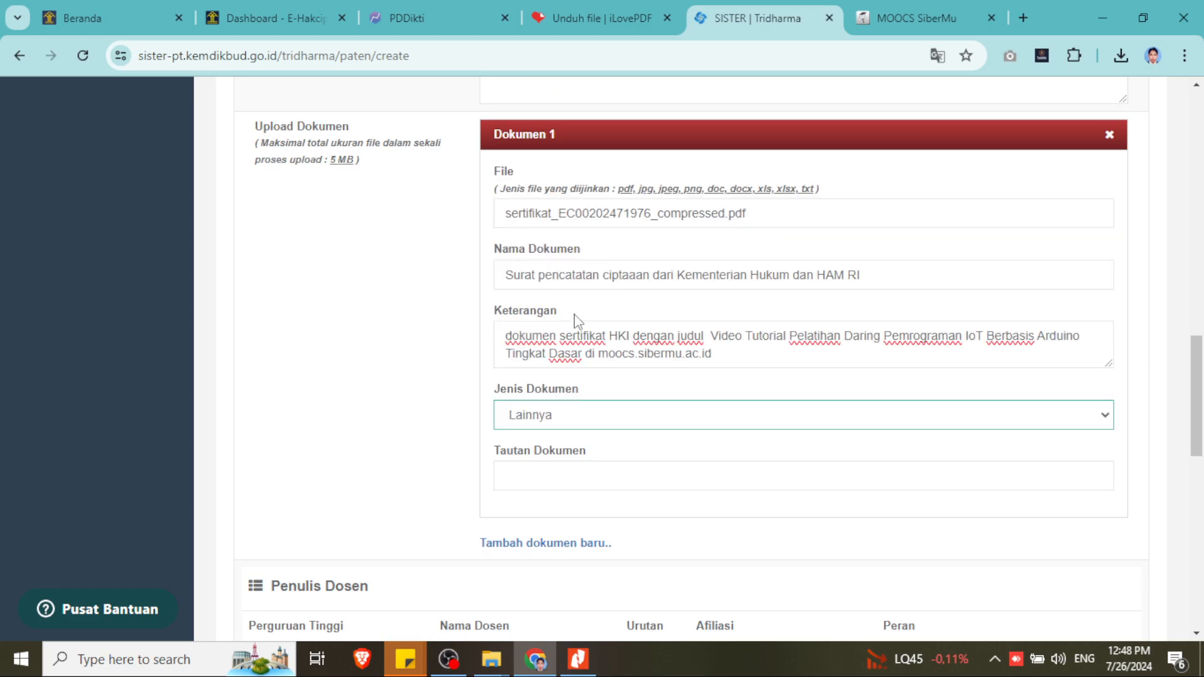
pyautogui.scroll(-3, 450, 395)
# - Set the first lecturer author's Urutan to 1
pyautogui.click(548, 303)
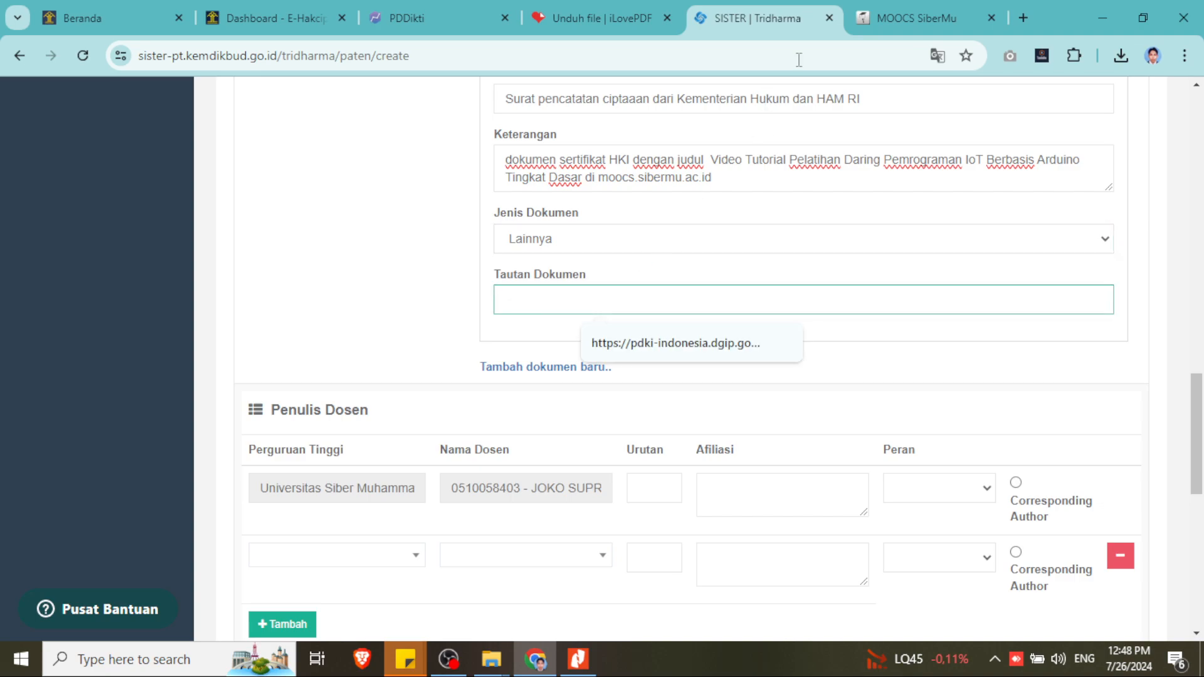
pyautogui.moveTo(884, 12)
pyautogui.scroll(-1, 628, 440)
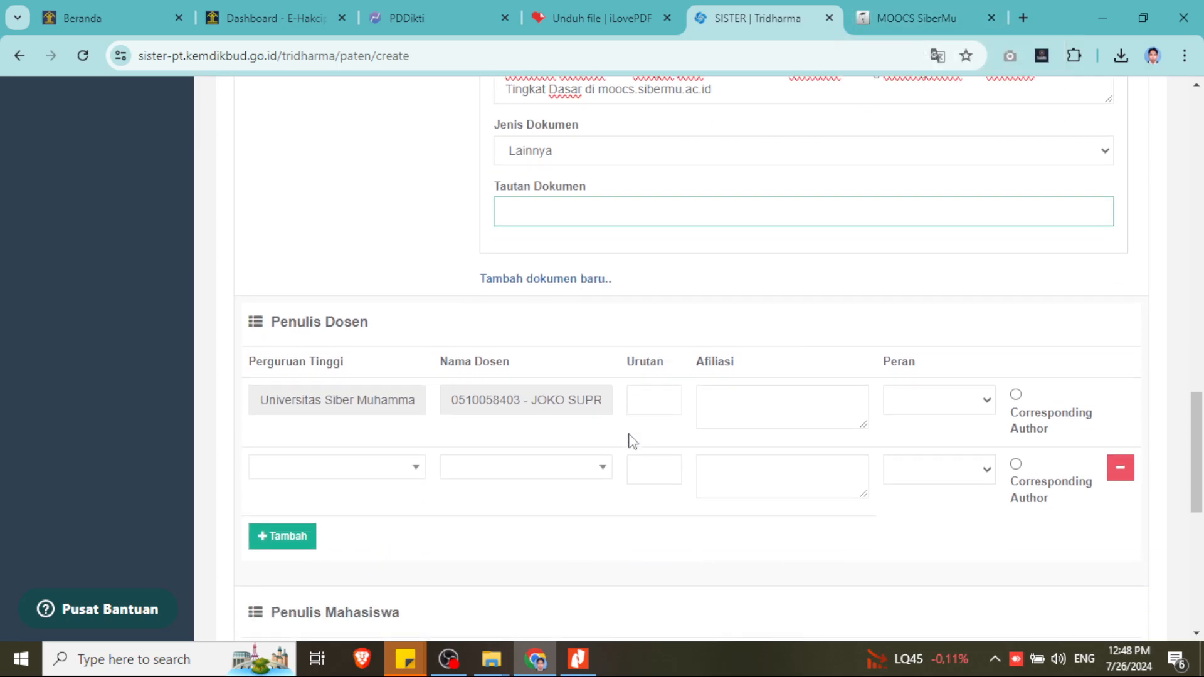
pyautogui.click(646, 399)
pyautogui.click(664, 399)
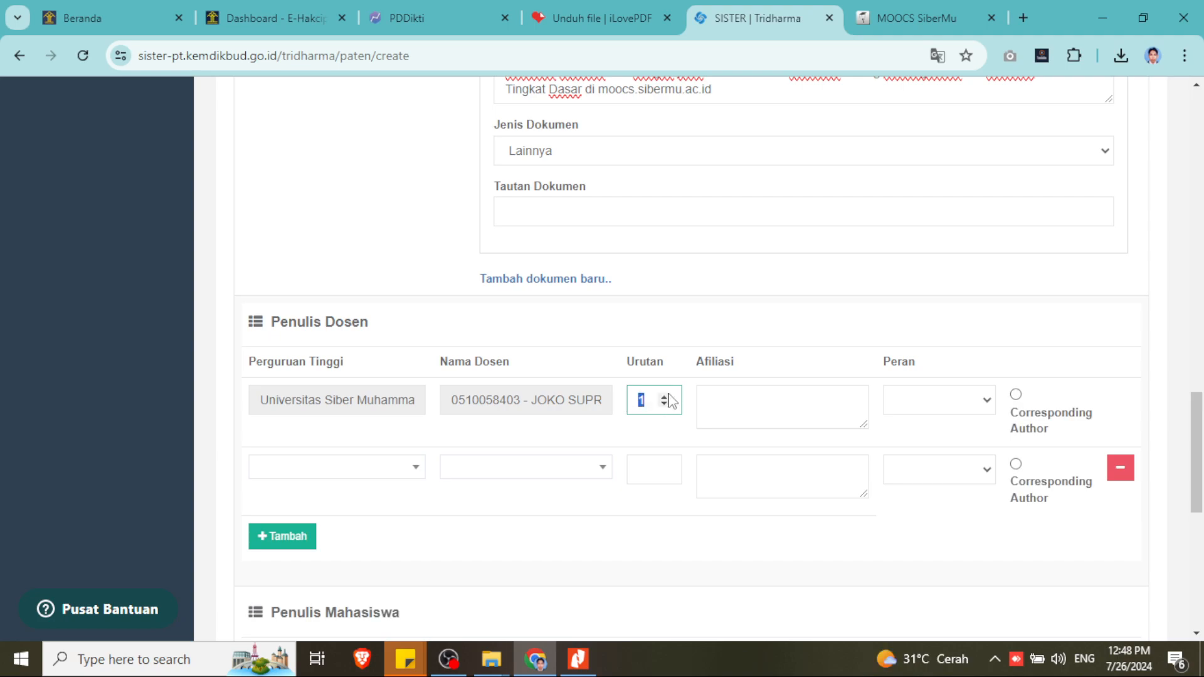
# - Copy 'Universitas Siber Muhammadiyah' from Perguruan Tinggi into the author's Afiliasi
pyautogui.click(816, 394)
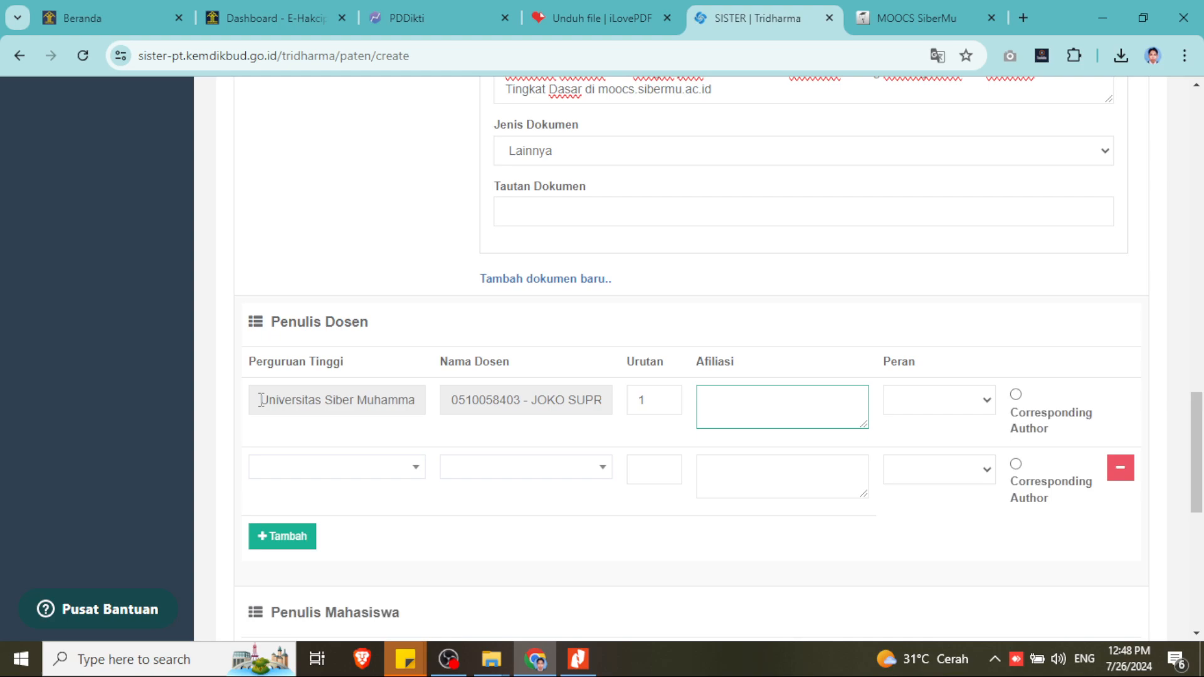
pyautogui.moveTo(261, 400); pyautogui.dragTo(476, 394)
pyautogui.hotkey('ctrl', 'c')
pyautogui.click(718, 398)
pyautogui.hotkey('ctrl', 'v')
# - Give the first author the Penemu/Inventor role
pyautogui.click(963, 408)
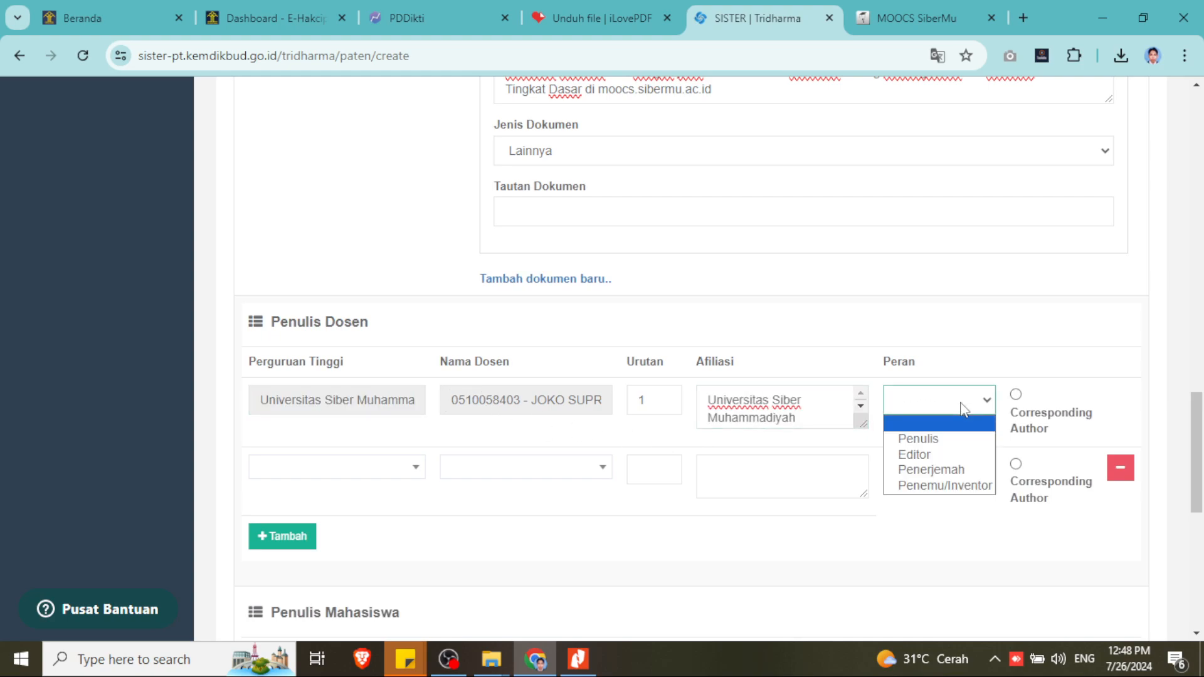
pyautogui.click(950, 490)
pyautogui.scroll(3, 922, 492)
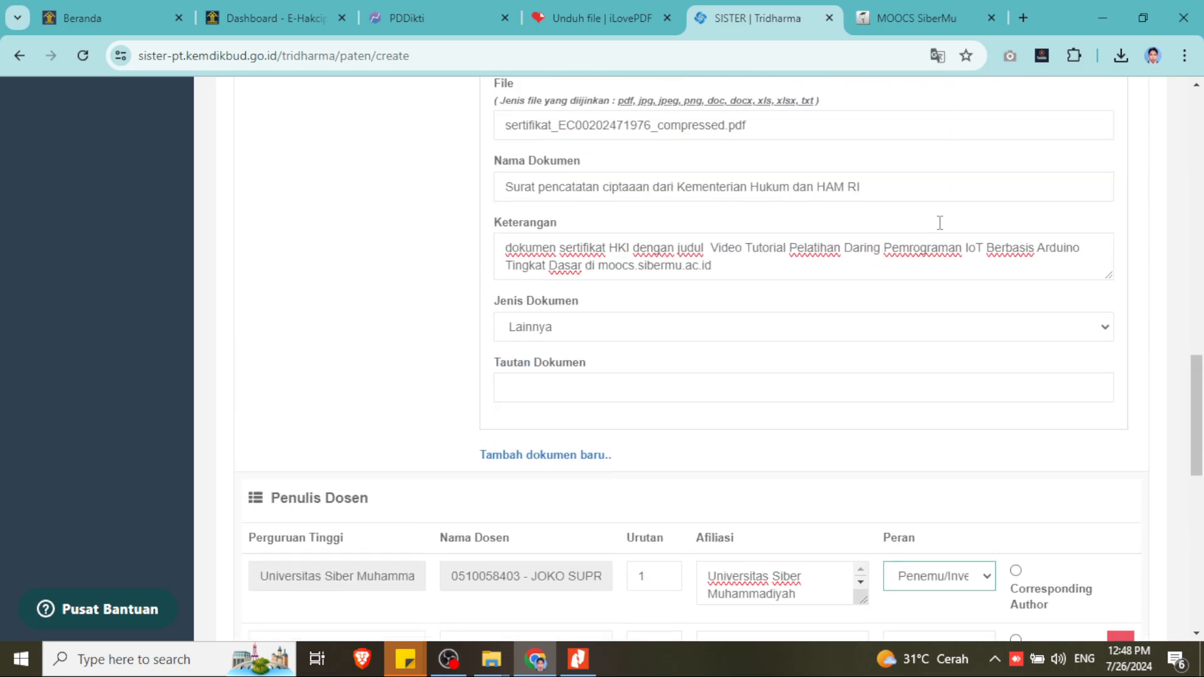
pyautogui.click(568, 387)
pyautogui.scroll(2, 361, 402)
# - Copy the e-HakCipta application number and search it as a keyword on the DJKI site
pyautogui.click(270, 20)
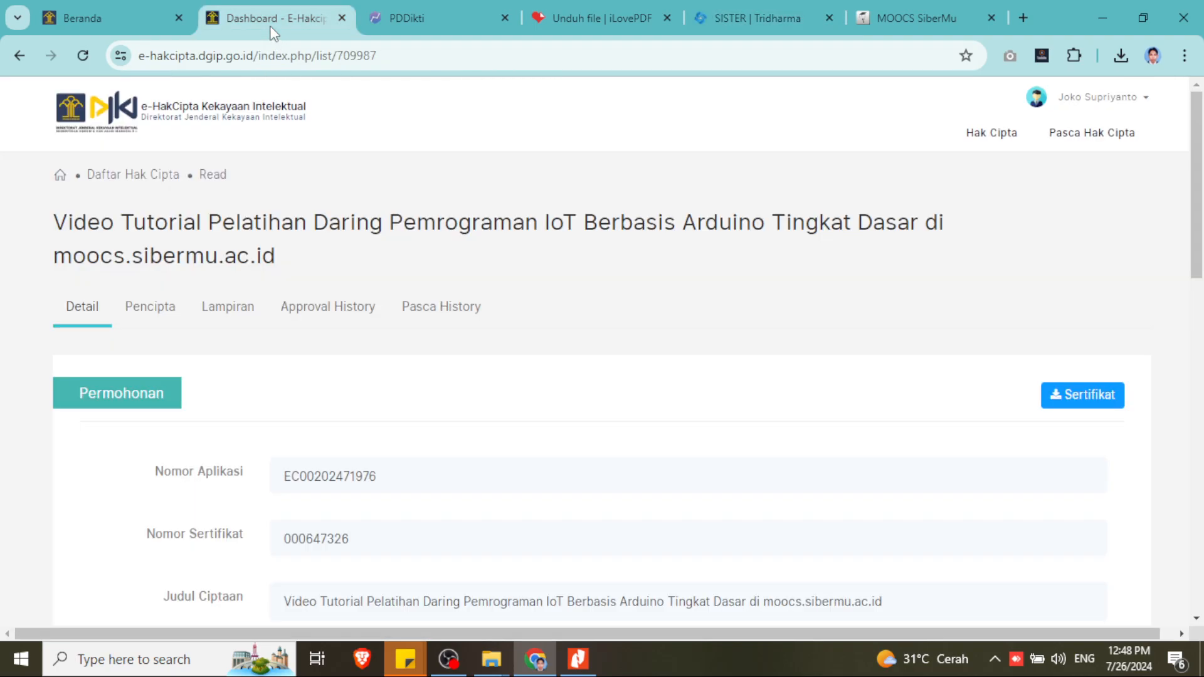
pyautogui.doubleClick(351, 477)
pyautogui.rightClick(349, 484)
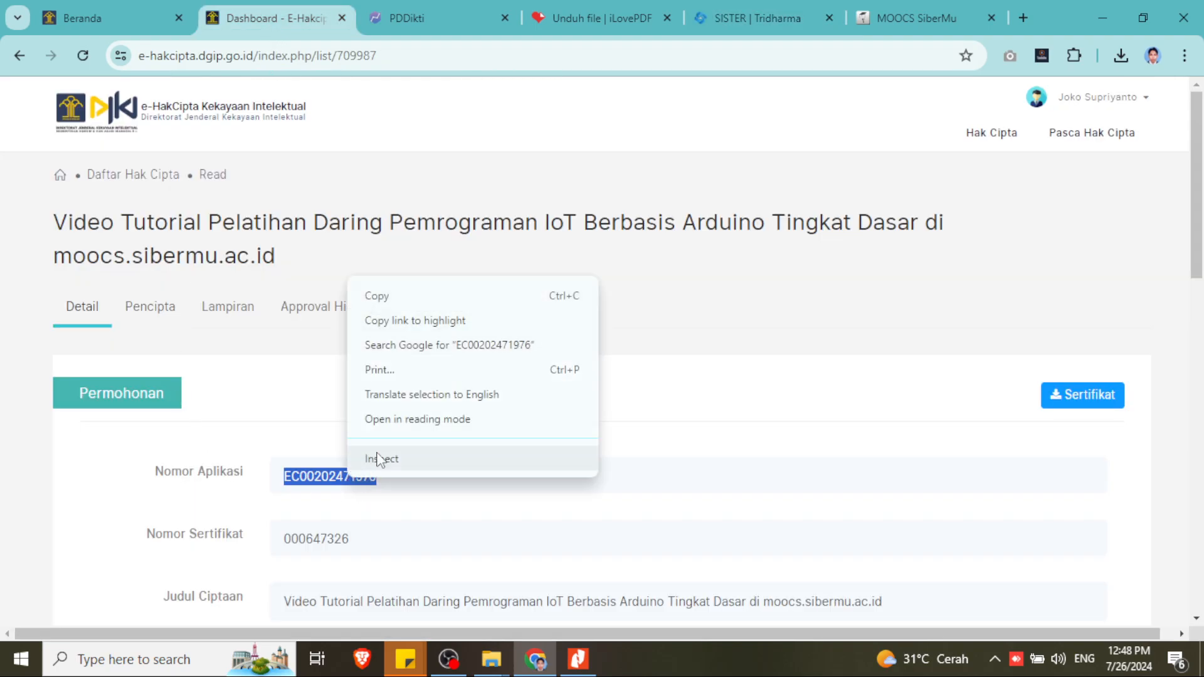
pyautogui.click(370, 296)
pyautogui.click(115, 2)
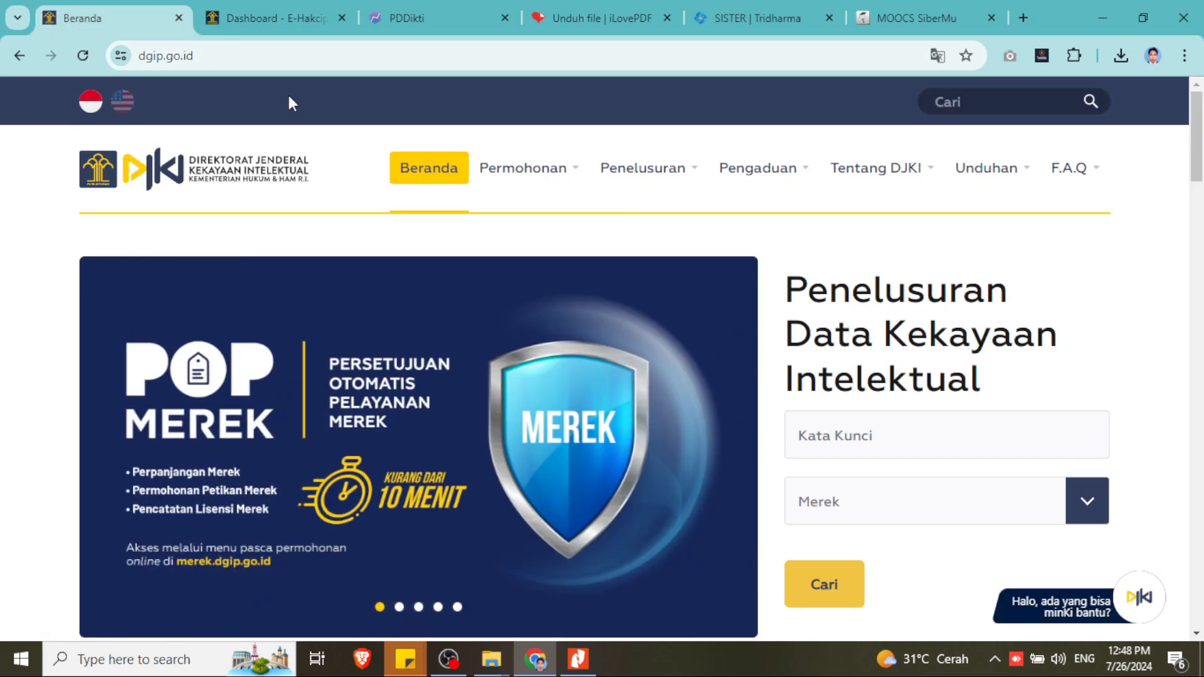
pyautogui.click(884, 434)
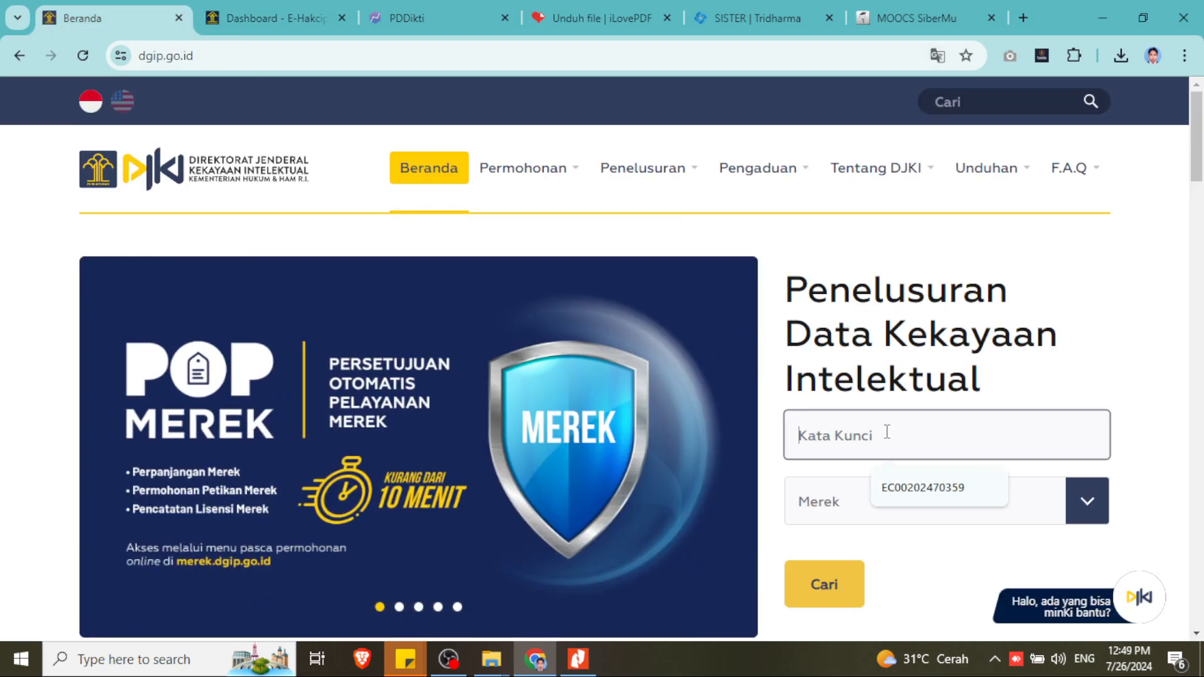
pyautogui.rightClick(884, 432)
pyautogui.click(914, 260)
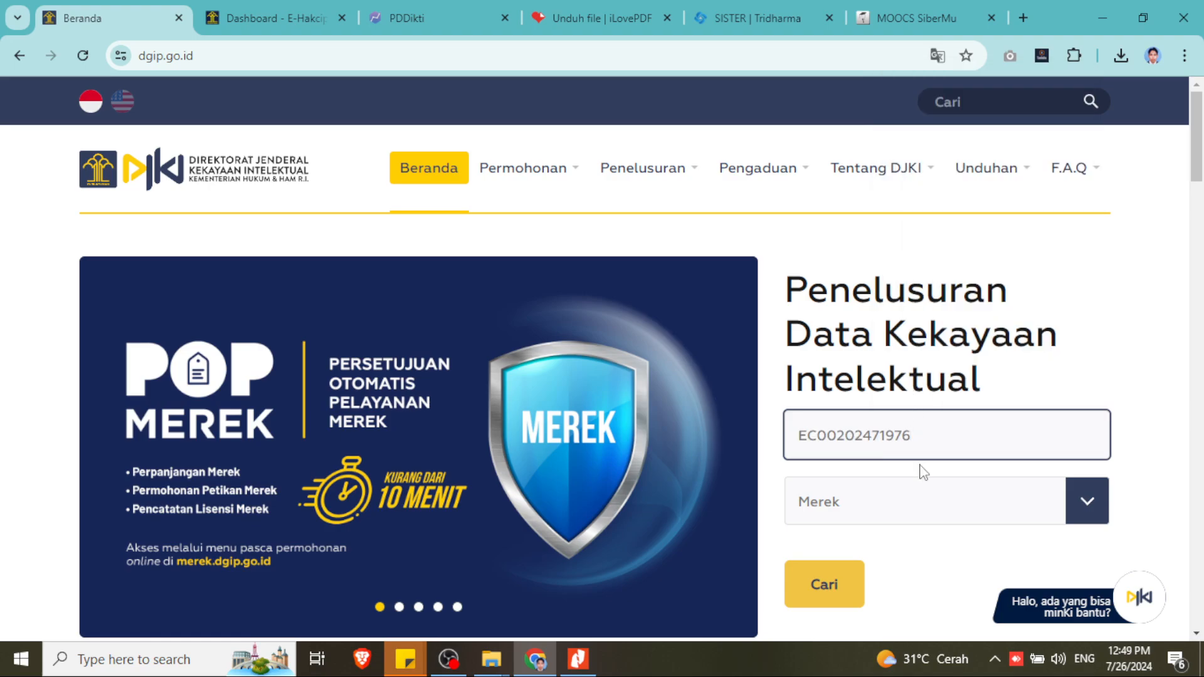
pyautogui.click(815, 584)
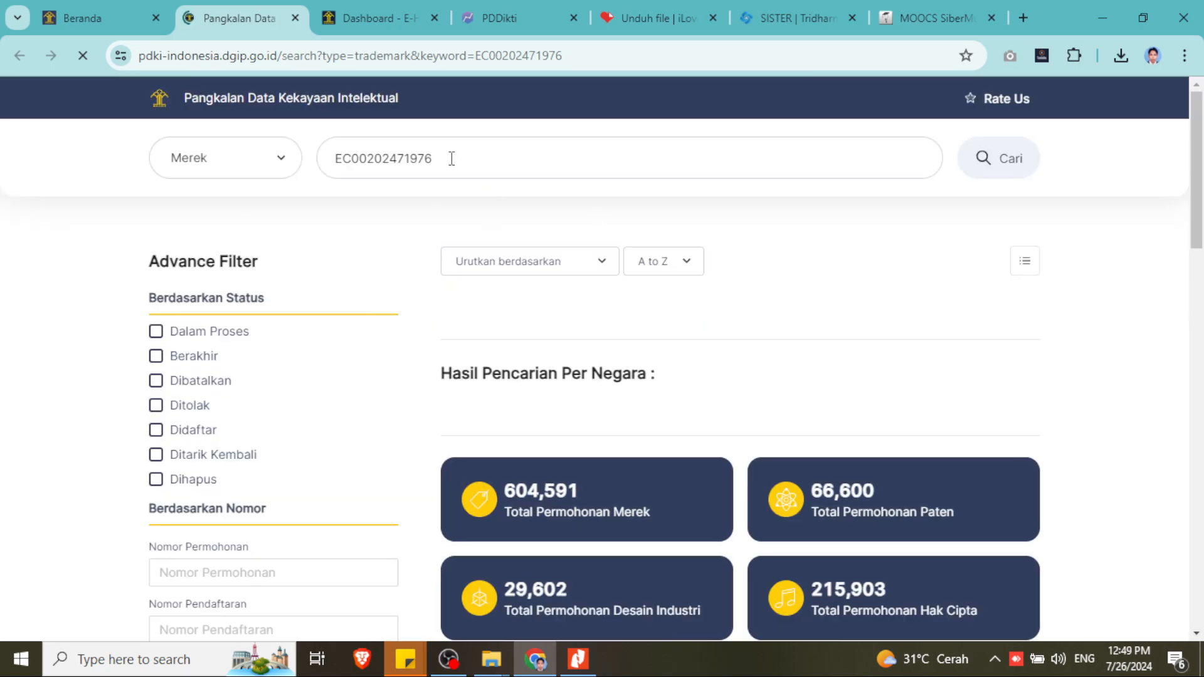
pyautogui.click(237, 172)
pyautogui.click(207, 238)
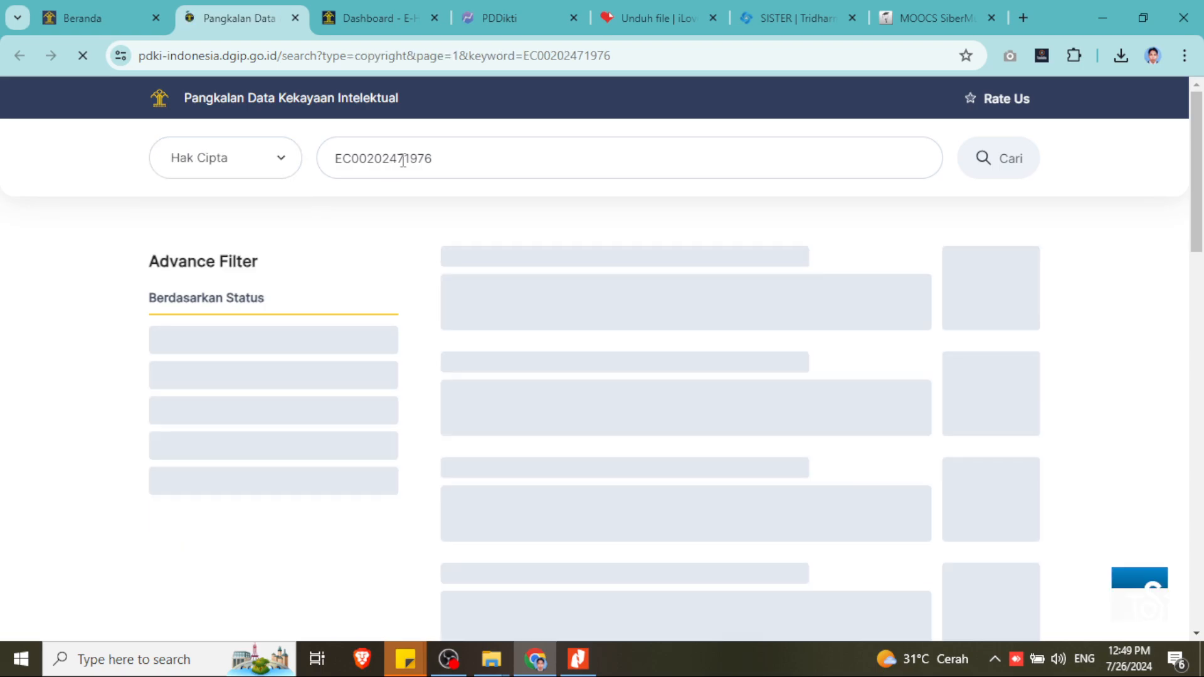
pyautogui.click(989, 176)
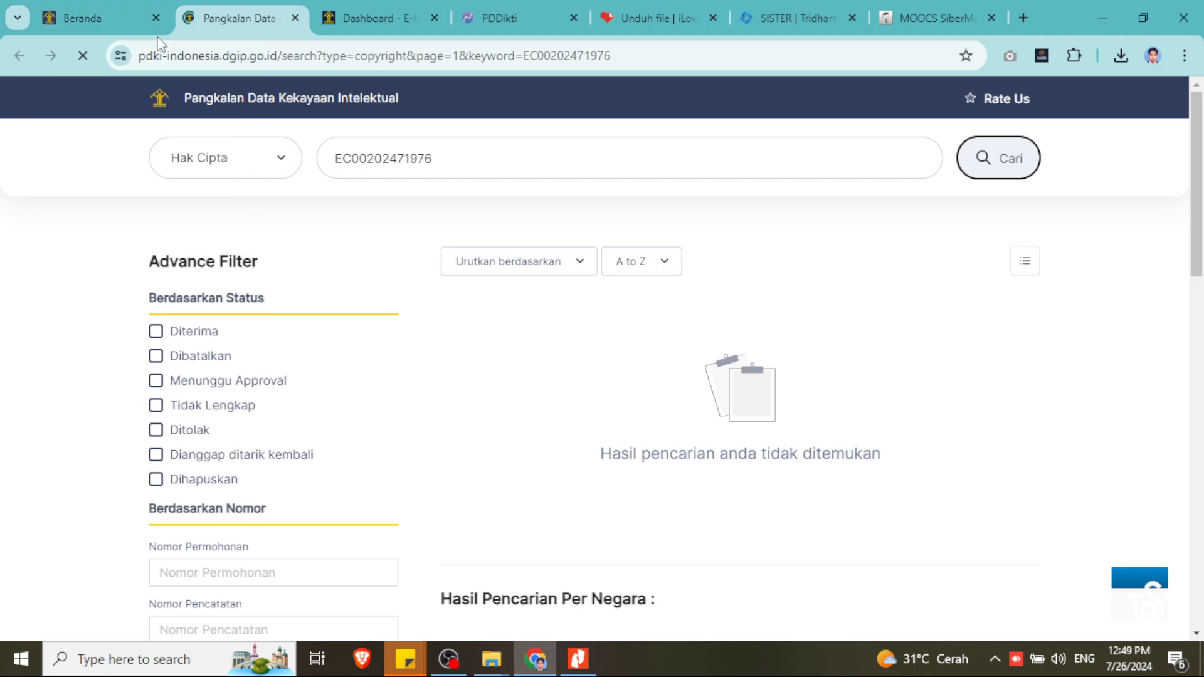
pyautogui.click(902, 7)
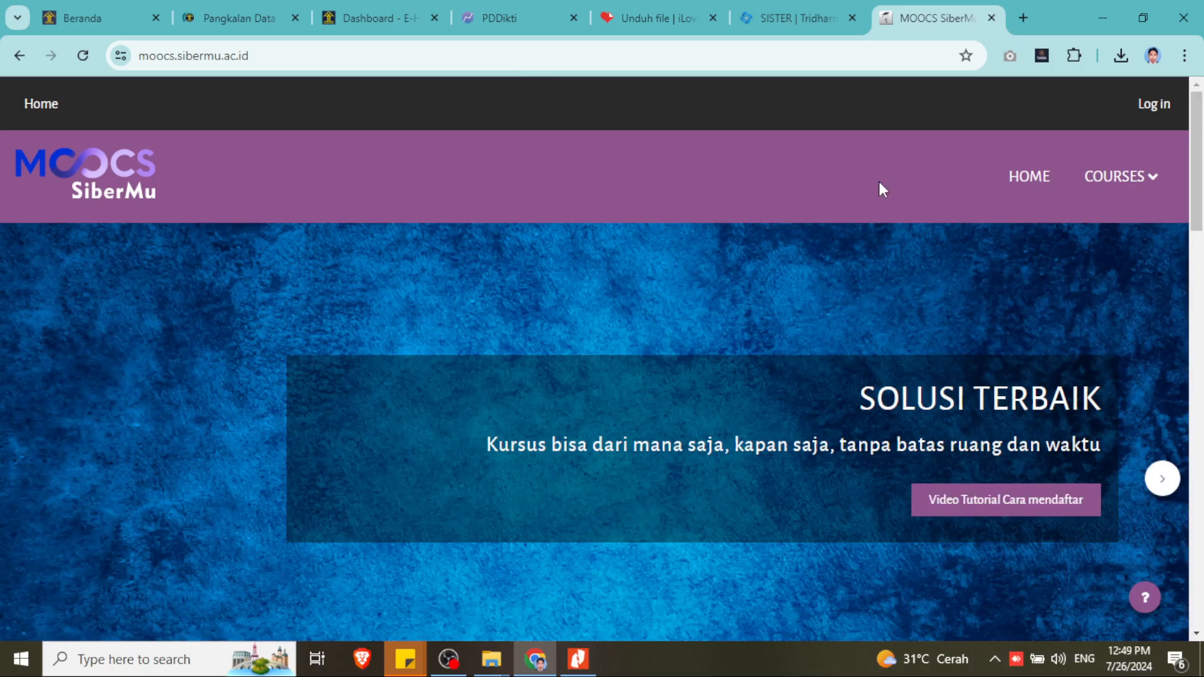
# - Start signing in to MOOCS SiberMu with a Google account
pyautogui.click(1161, 106)
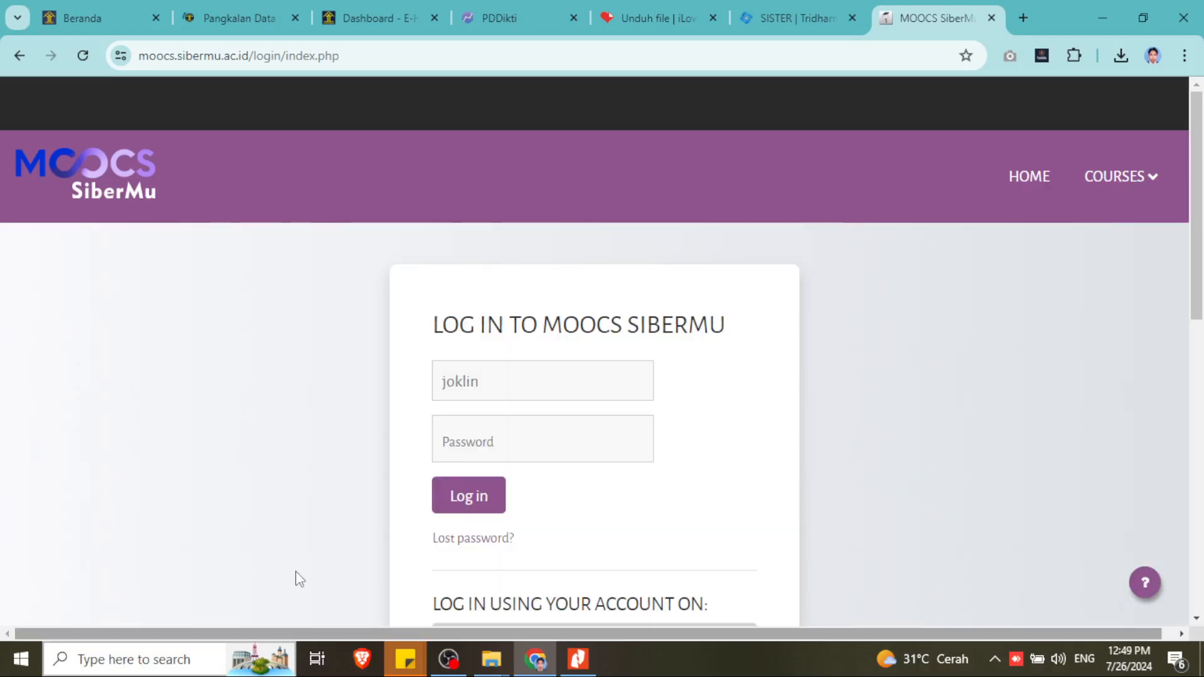
pyautogui.scroll(-6, 586, 322)
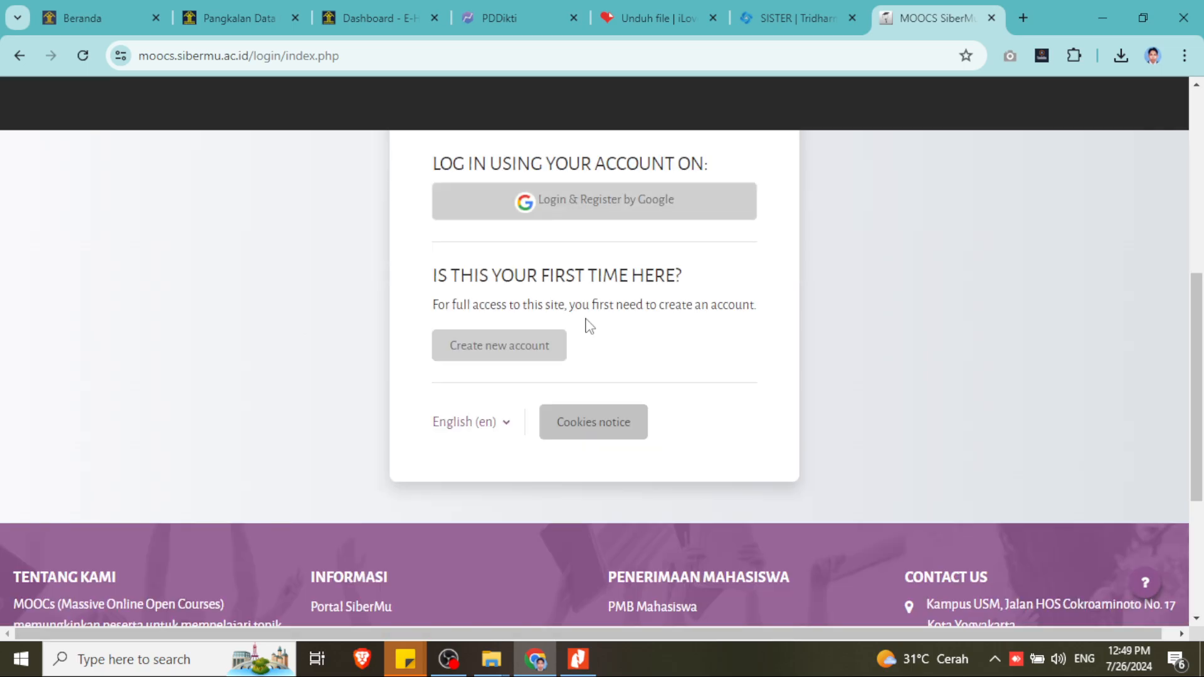
pyautogui.click(558, 218)
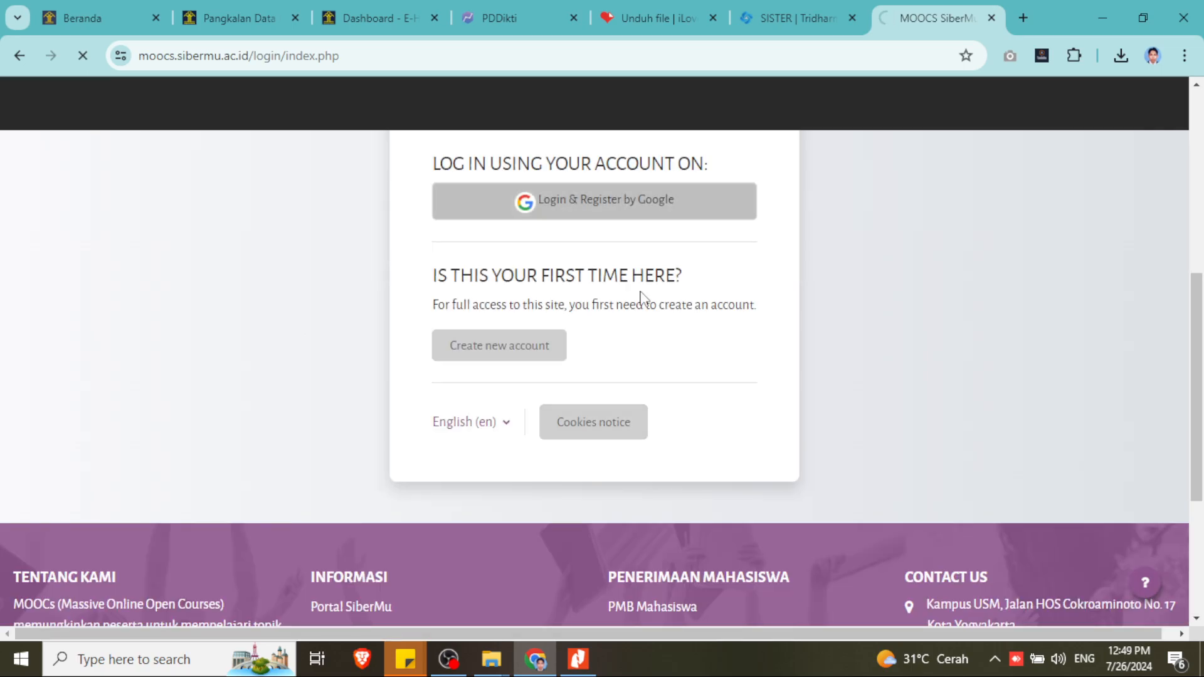
# - Rerun the PDKI Hak Cipta search for the certificate number, which again returns nothing
pyautogui.click(370, 20)
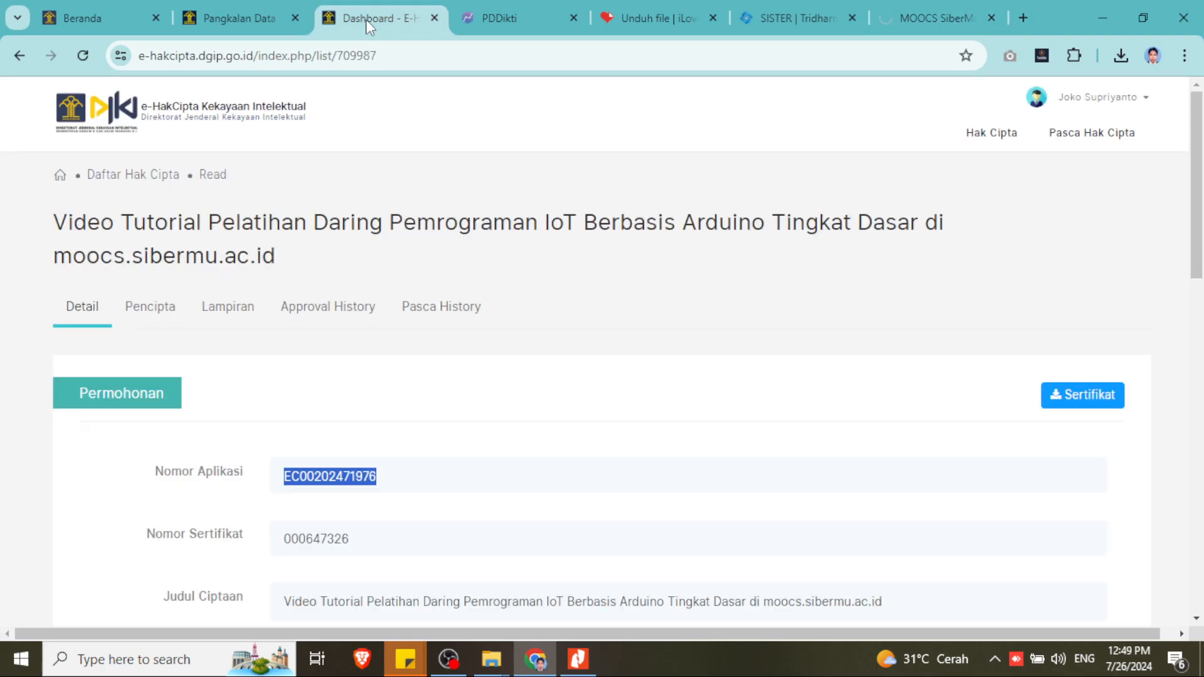
pyautogui.click(221, 17)
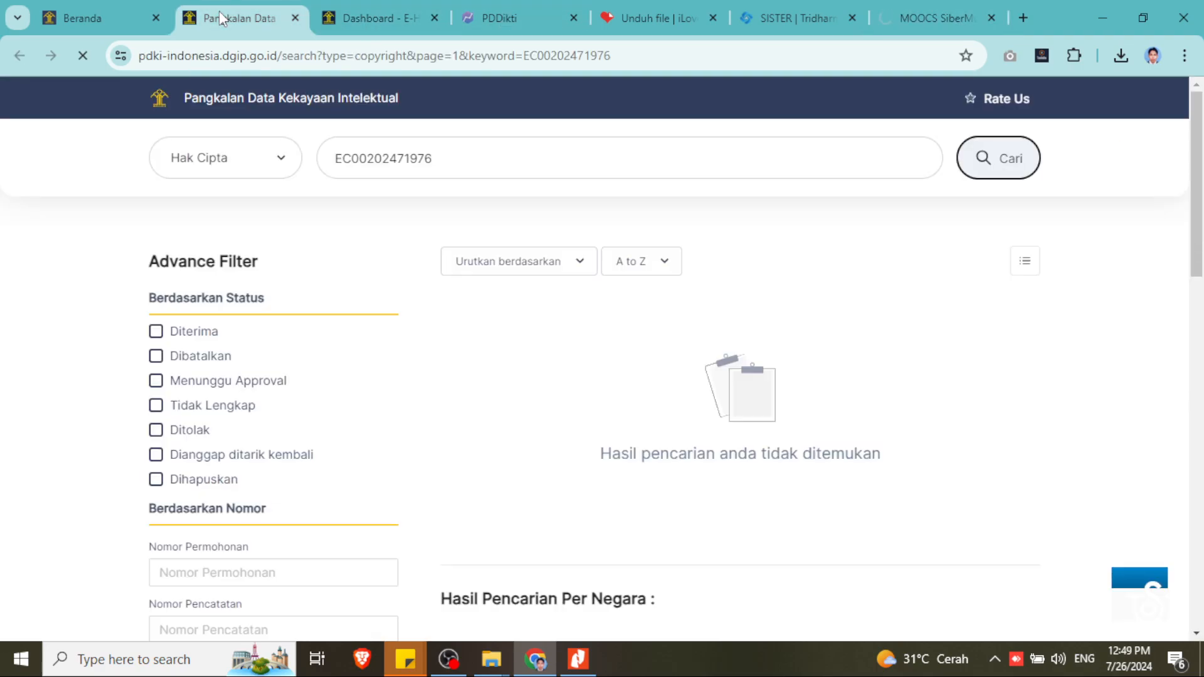
pyautogui.click(245, 159)
pyautogui.click(245, 159)
pyautogui.click(986, 164)
pyautogui.click(275, 164)
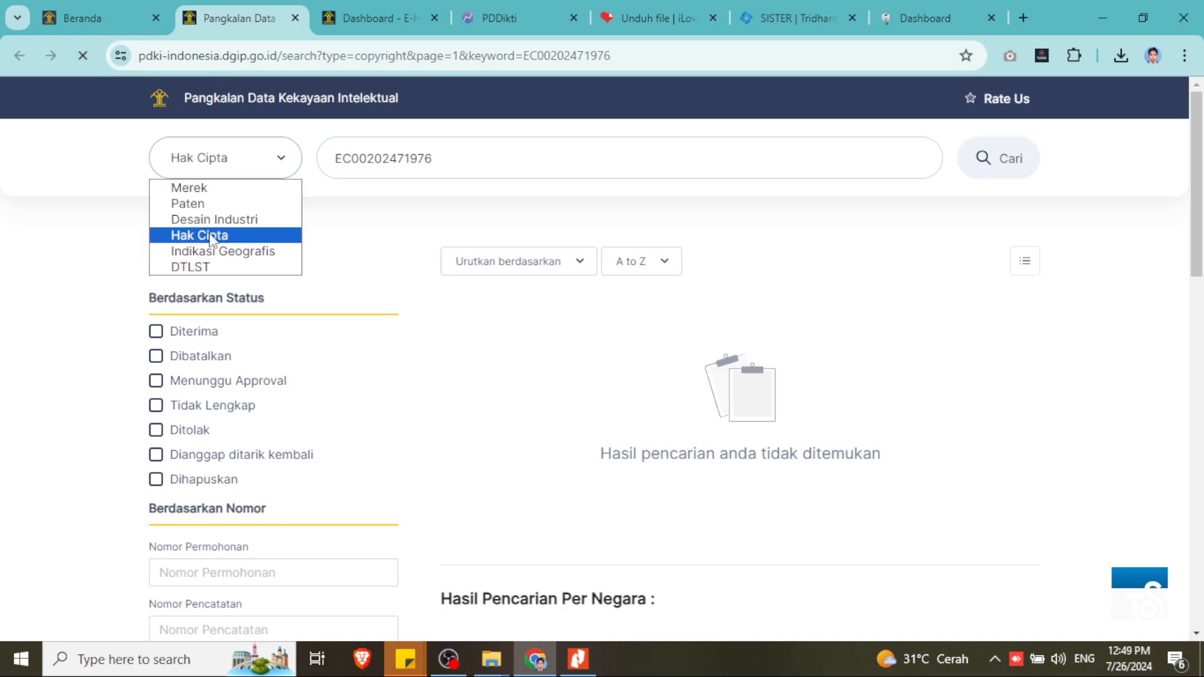
pyautogui.click(217, 234)
pyautogui.click(1002, 169)
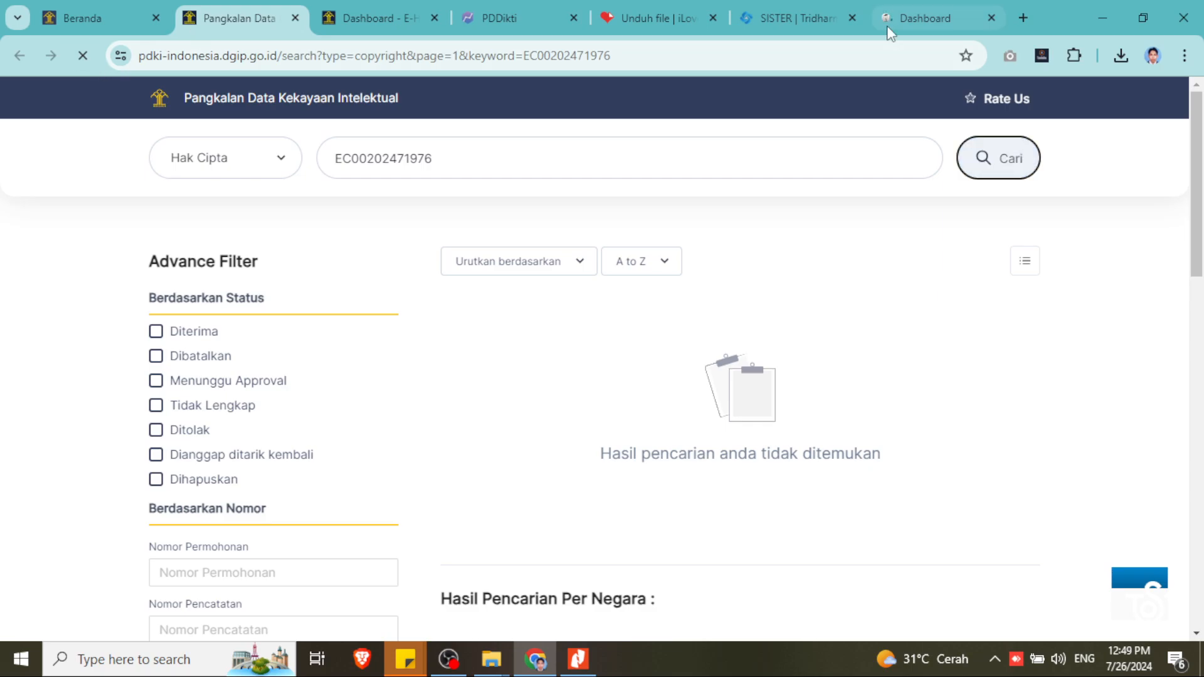
pyautogui.click(901, 15)
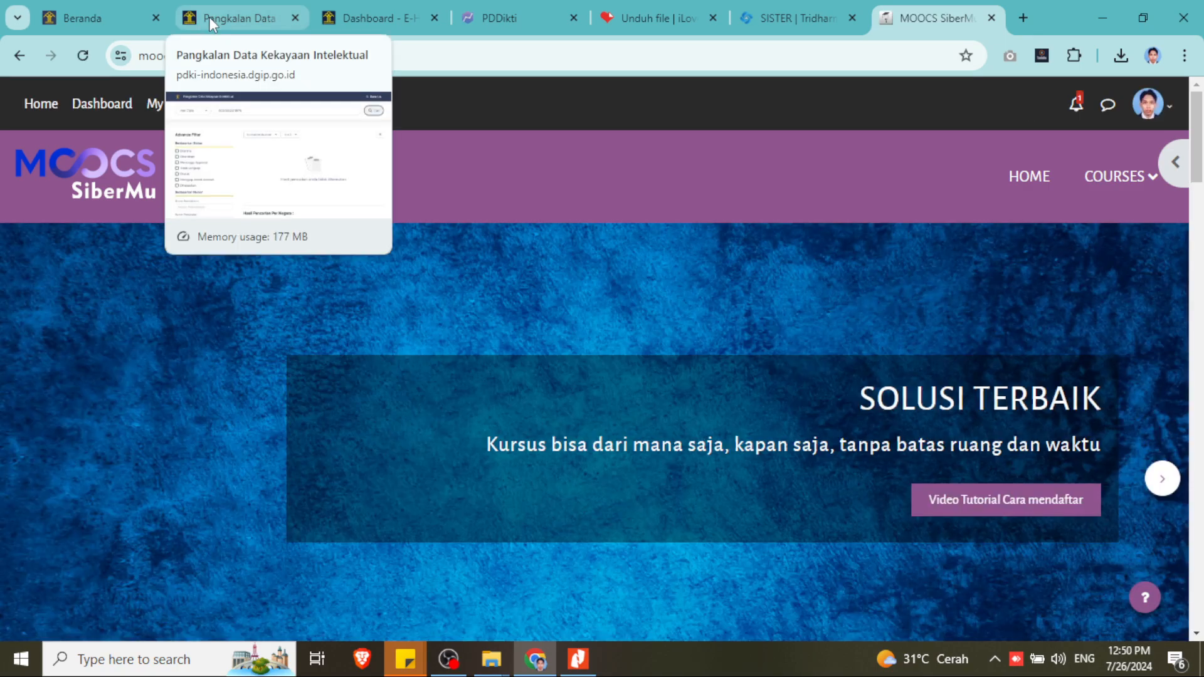
# - Copy the Arduino IoT course enrolment link (enrol/index.php?id=87) from MOOCS SiberMu
pyautogui.scroll(-4, 740, 433)
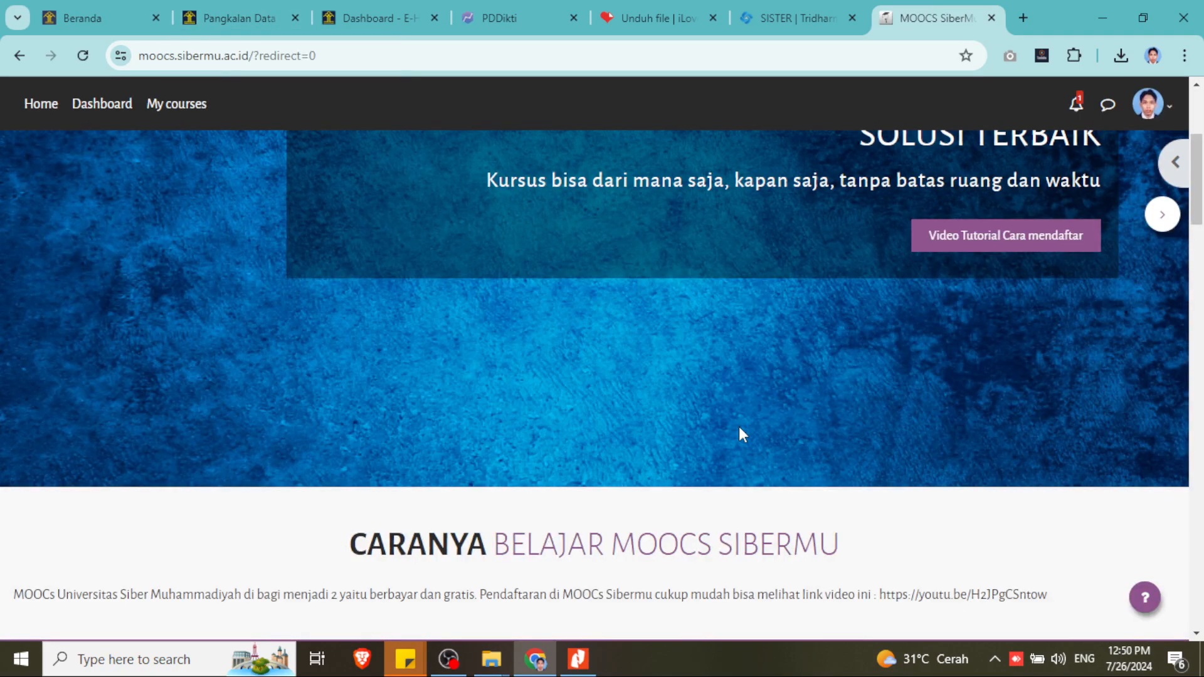
pyautogui.scroll(-6, 739, 426)
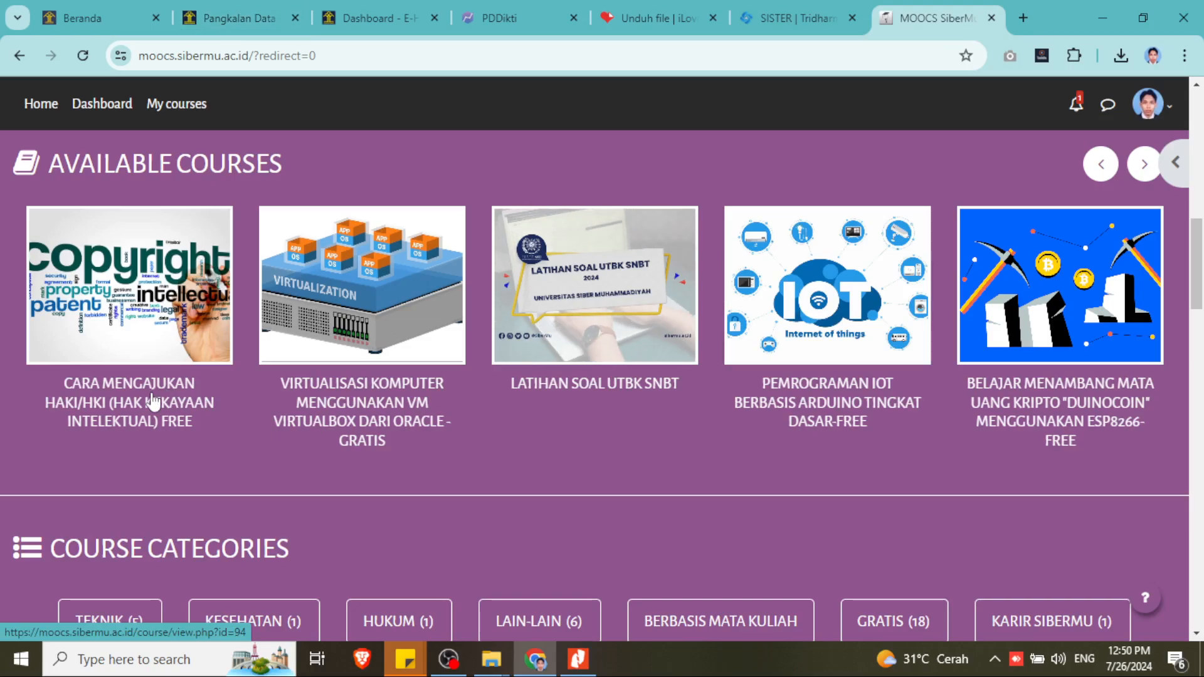
pyautogui.click(801, 405)
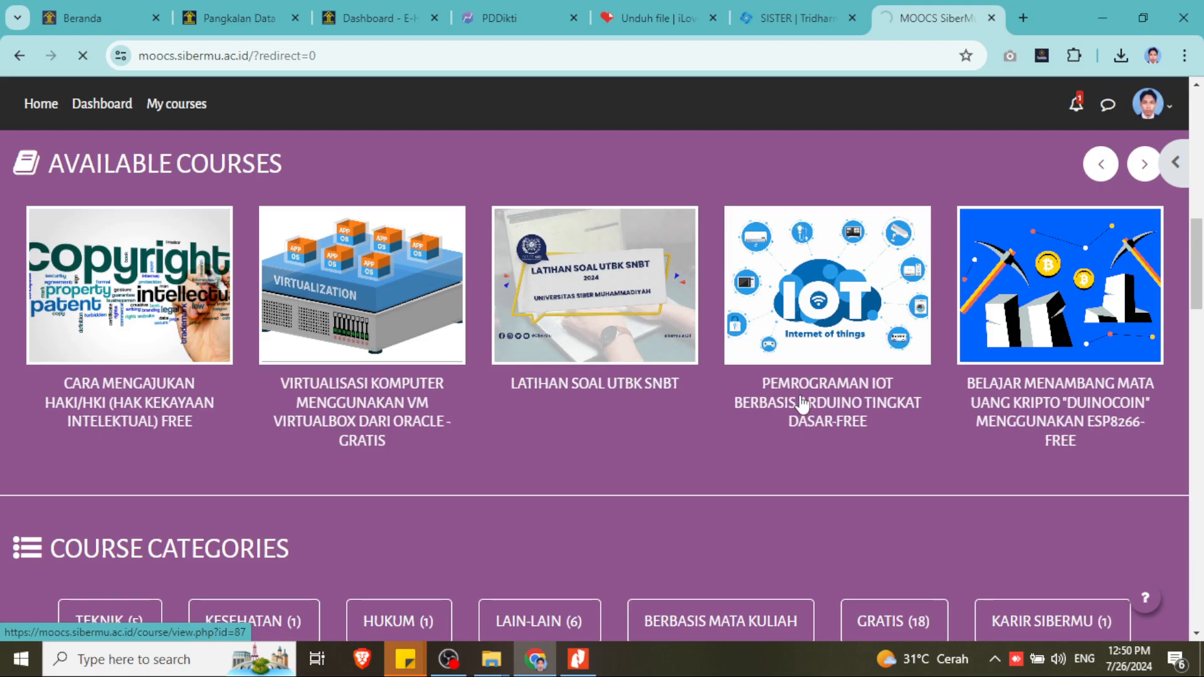
pyautogui.rightClick(310, 57)
pyautogui.hotkey('ctrl', 'c')
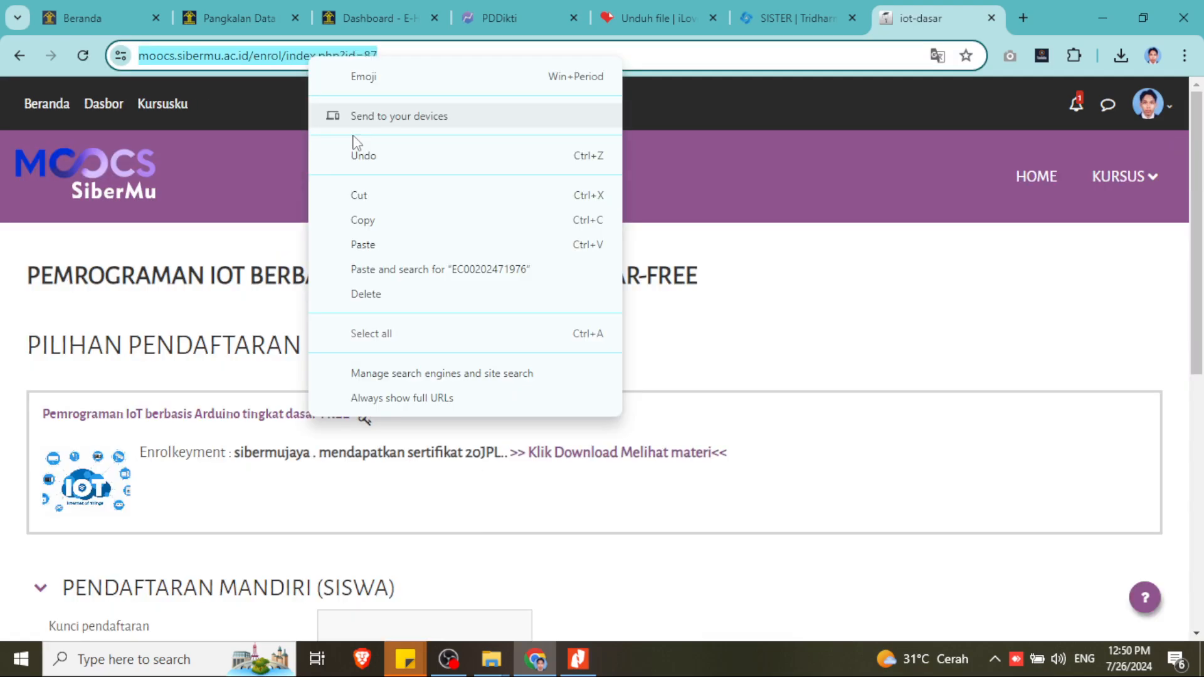
pyautogui.click(144, 52)
pyautogui.hotkey('ctrl', '1')
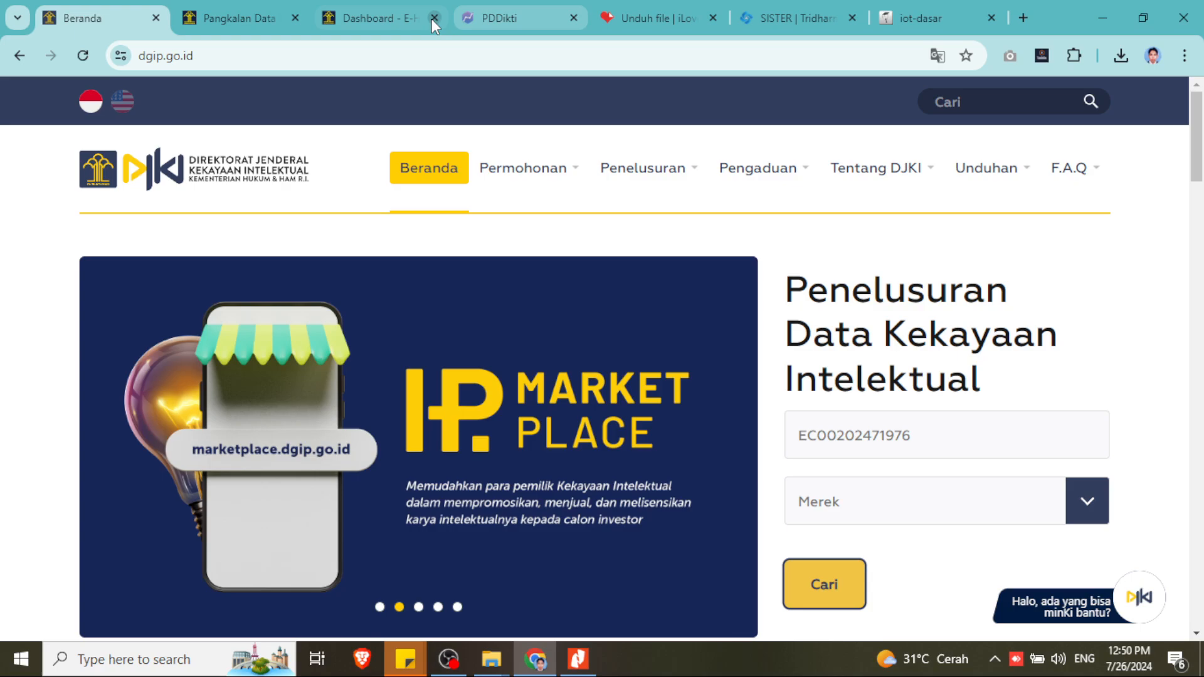
pyautogui.hotkey('ctrl', '7')
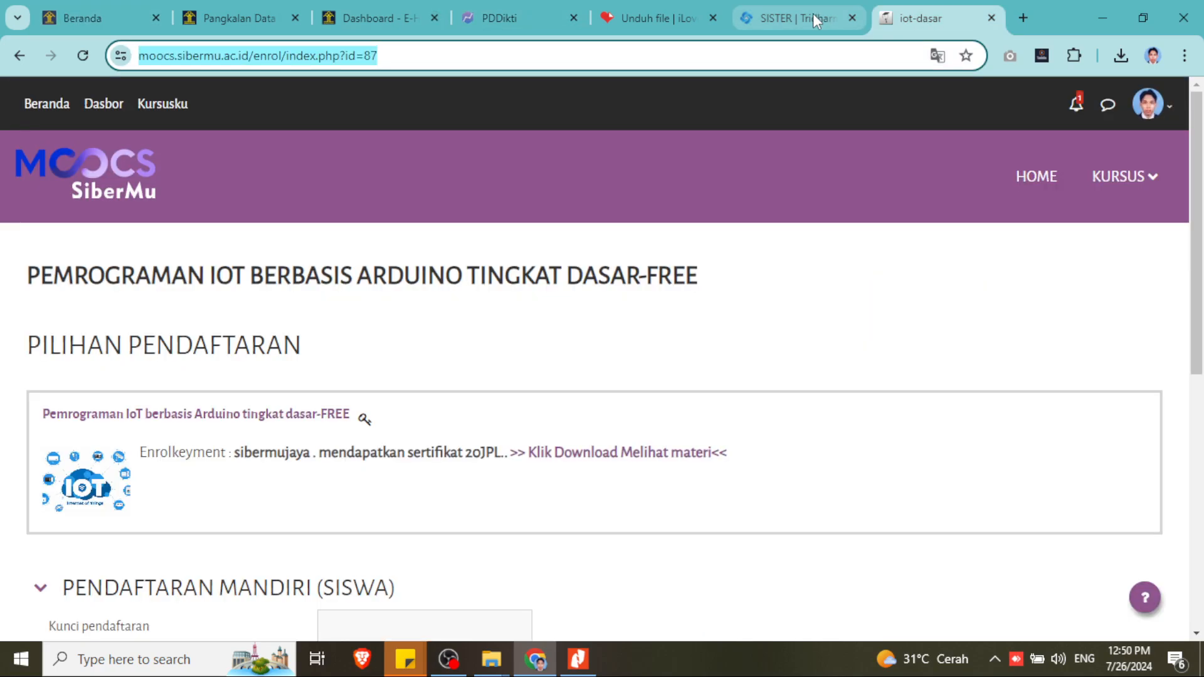
pyautogui.click(812, 14)
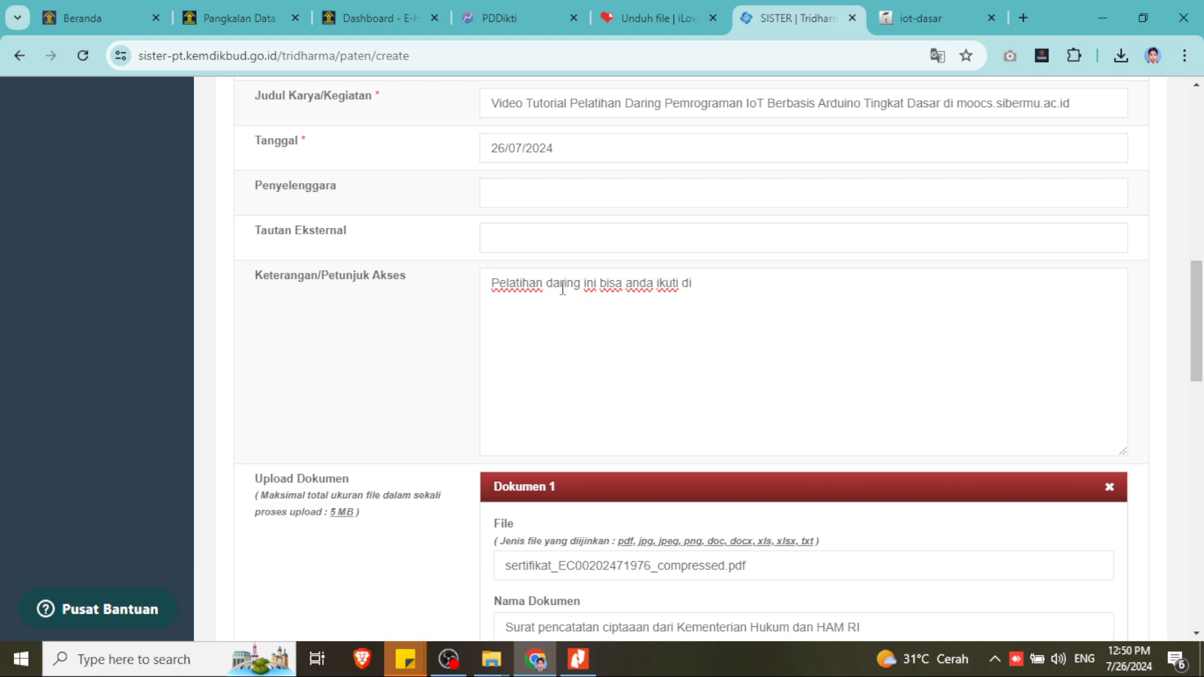
# - Paste the MOOCS course link after 'di' in the Keterangan/Petunjuk Akses note and review the form
pyautogui.click(719, 286)
pyautogui.hotkey('ctrl', 'v')
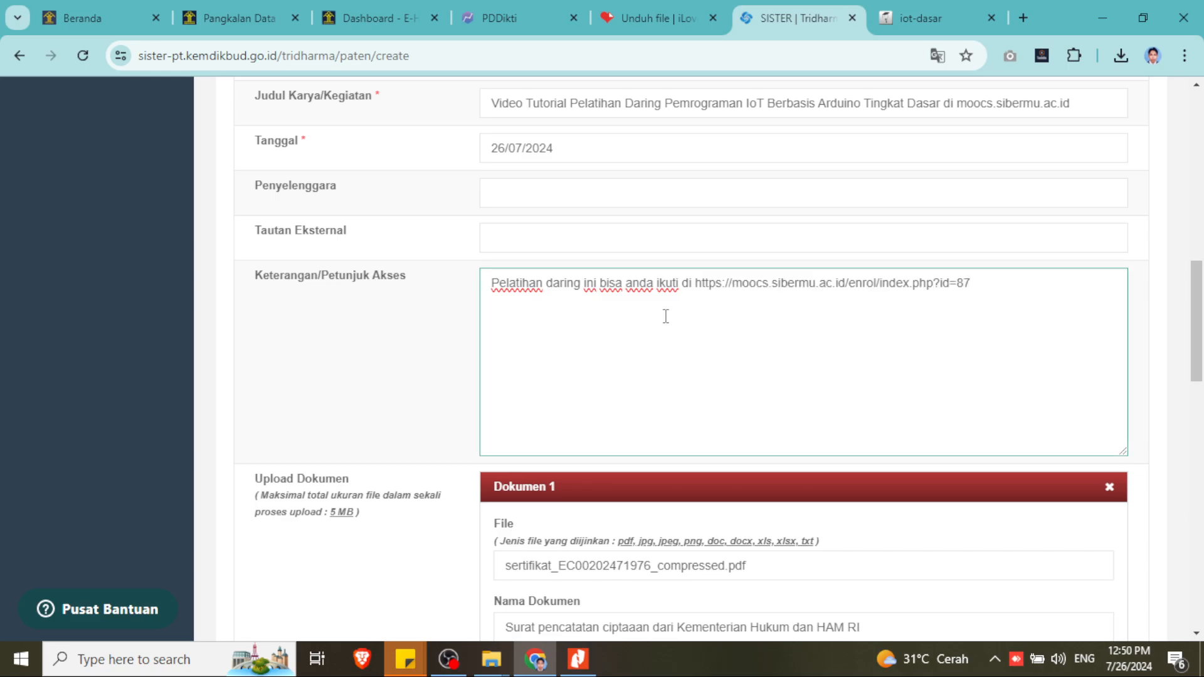
pyautogui.scroll(3, 666, 316)
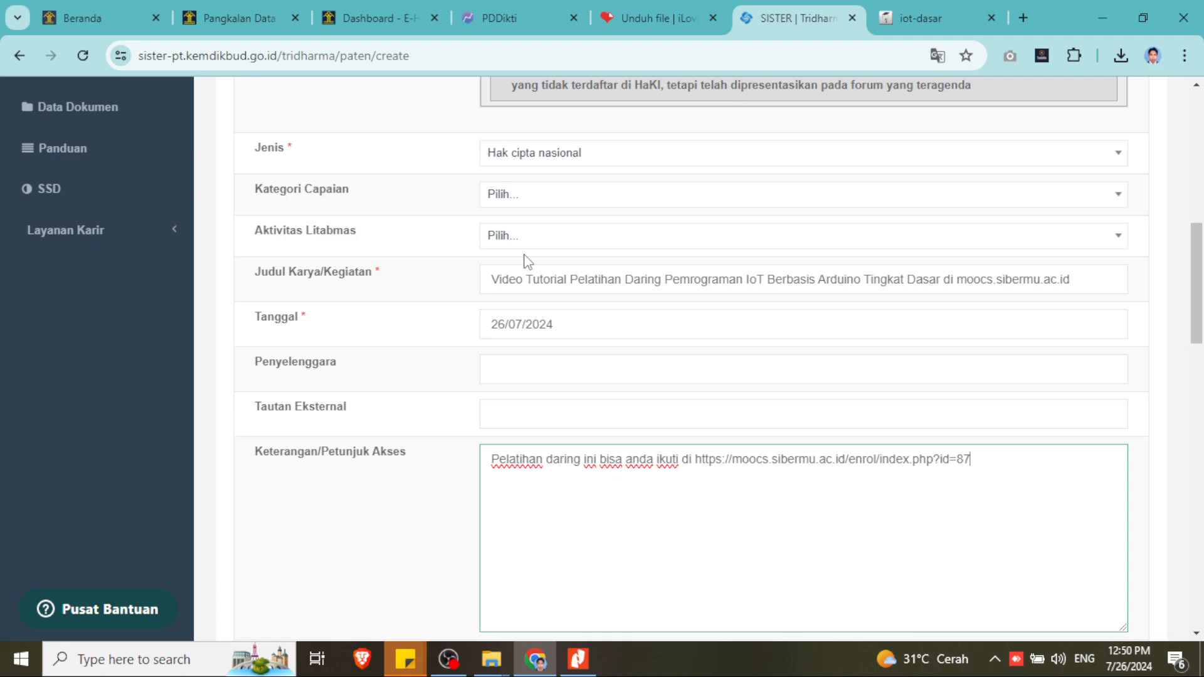
pyautogui.scroll(-1, 437, 412)
pyautogui.scroll(-2, 426, 376)
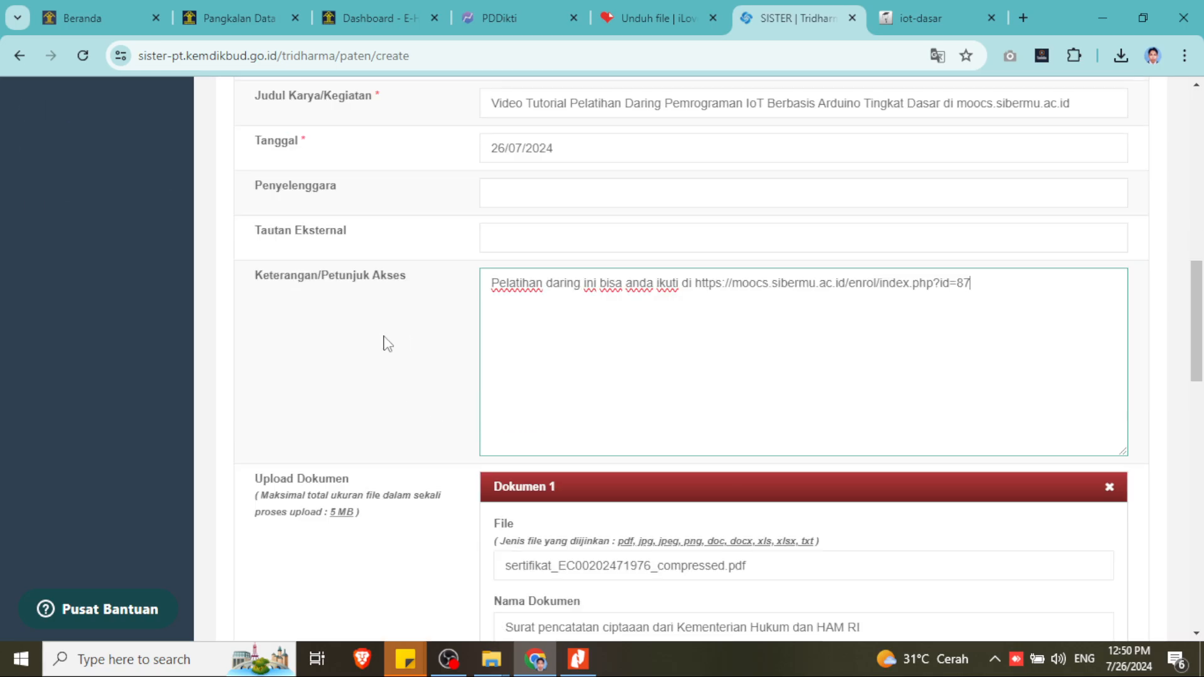
pyautogui.scroll(-4, 395, 363)
pyautogui.scroll(-1, 408, 389)
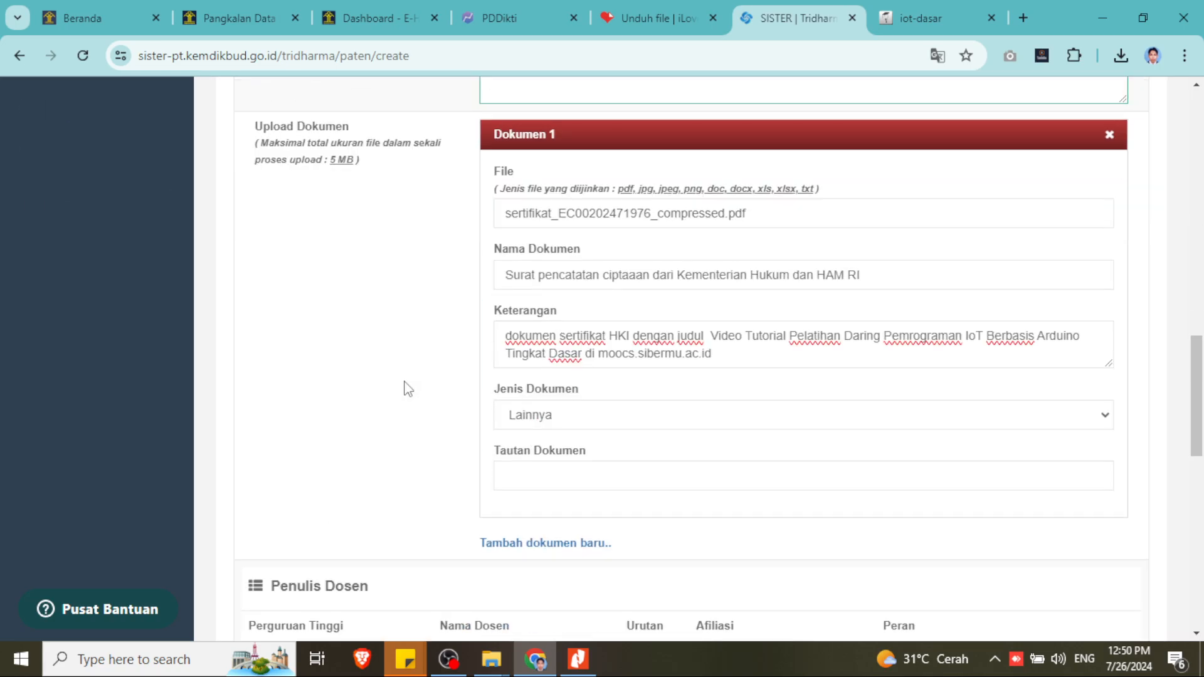
pyautogui.scroll(-2, 408, 386)
pyautogui.scroll(2, 521, 323)
pyautogui.scroll(3, 580, 313)
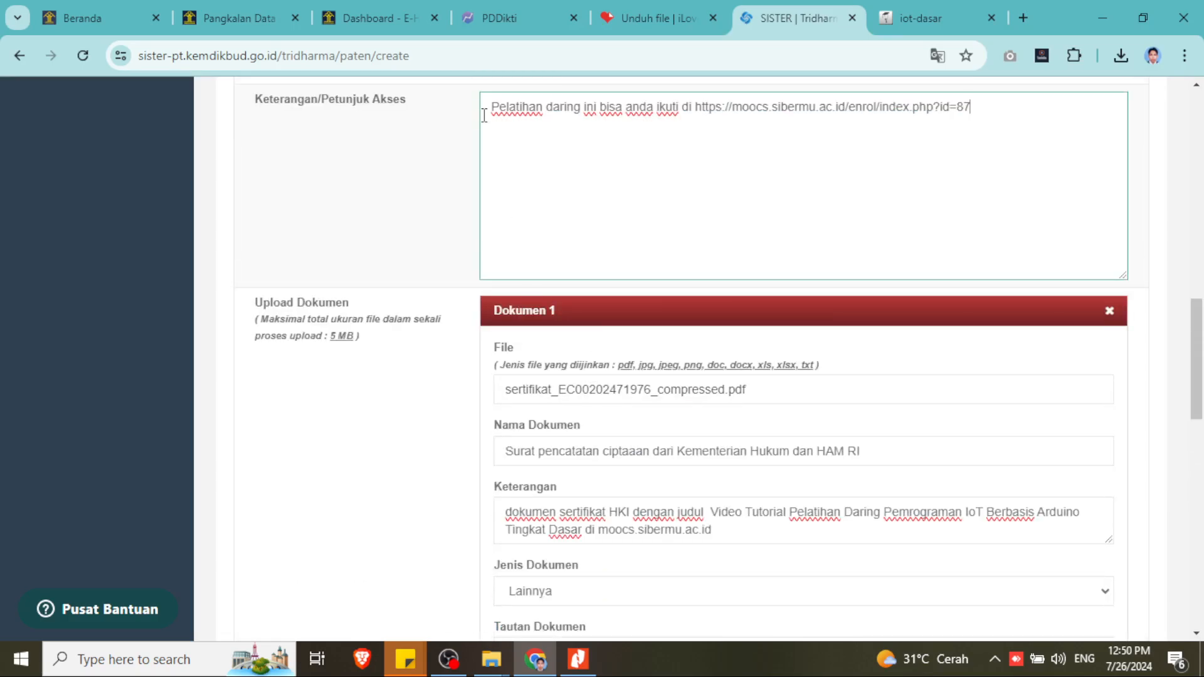
pyautogui.click(376, 19)
# - Compare the application number against the certificate PDF in Nitro Pro
pyautogui.click(241, 18)
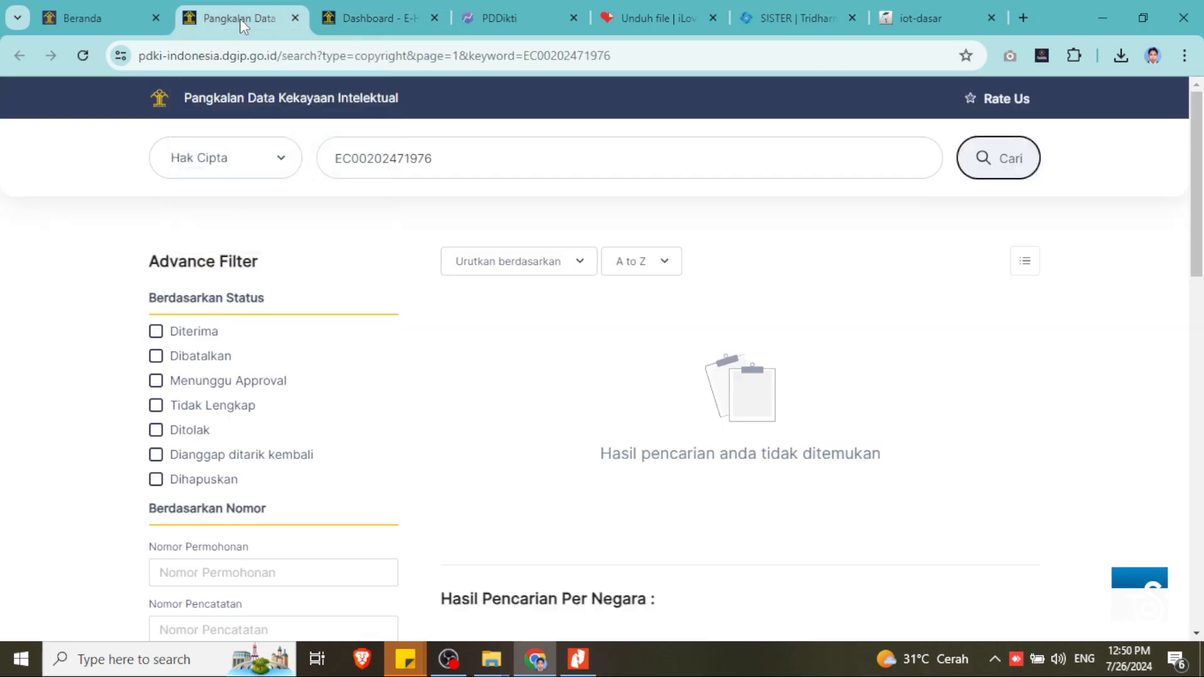
pyautogui.click(120, 20)
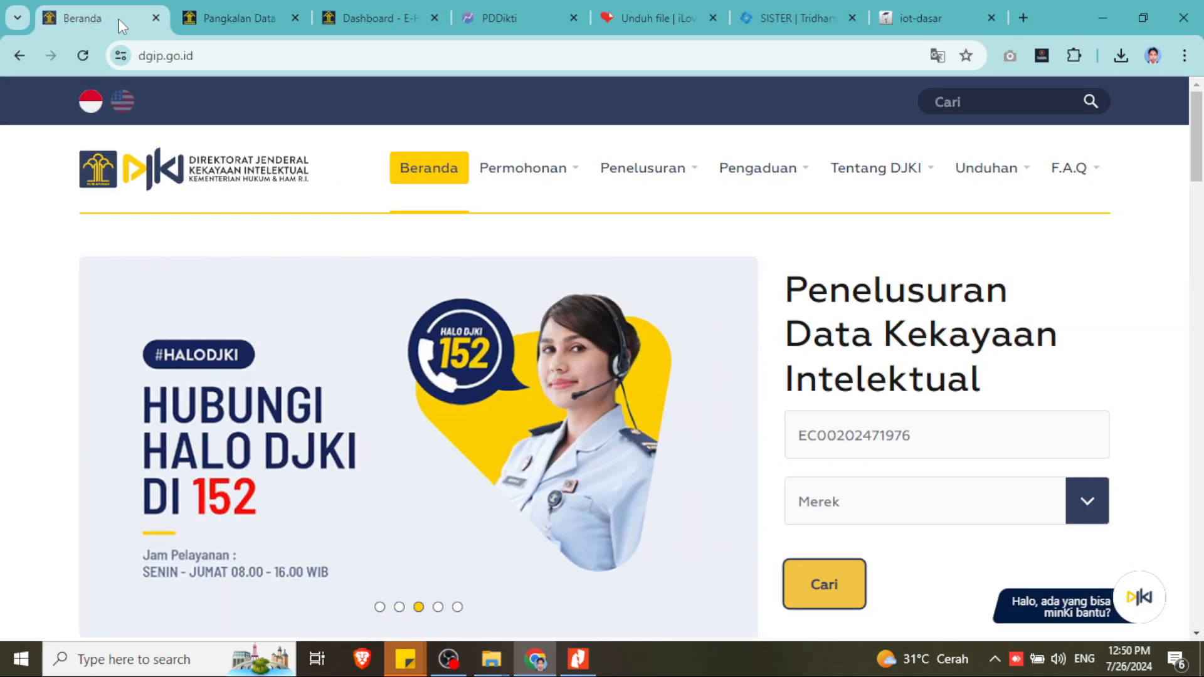
pyautogui.click(577, 661)
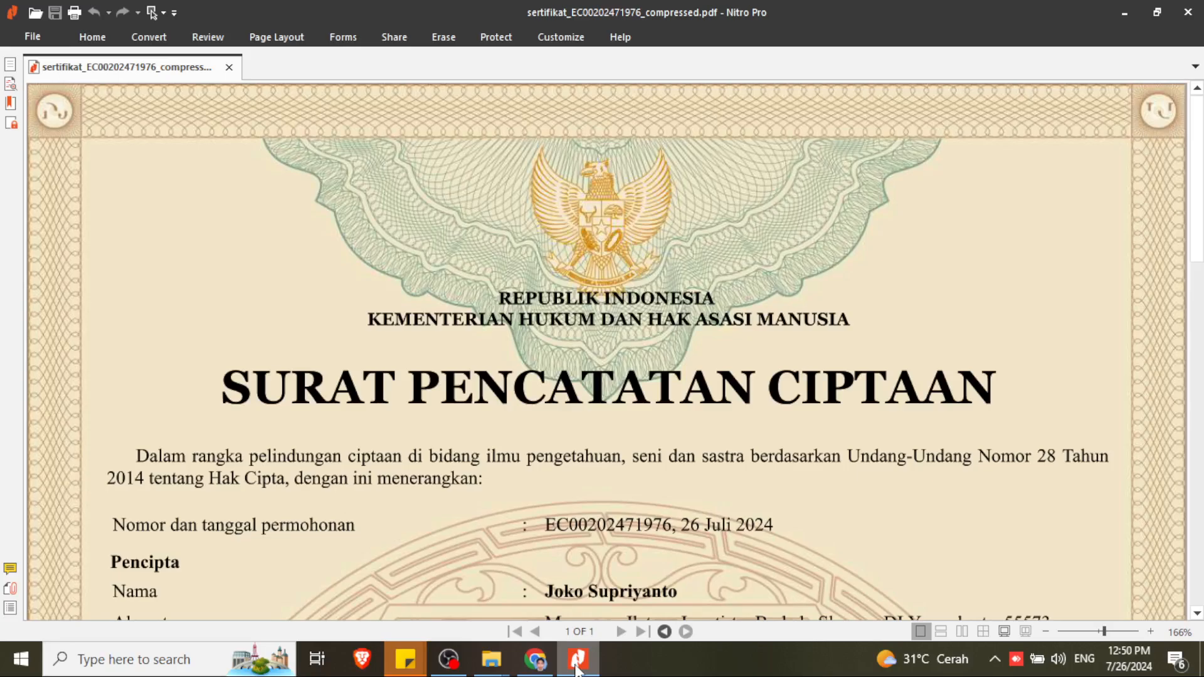
pyautogui.click(577, 664)
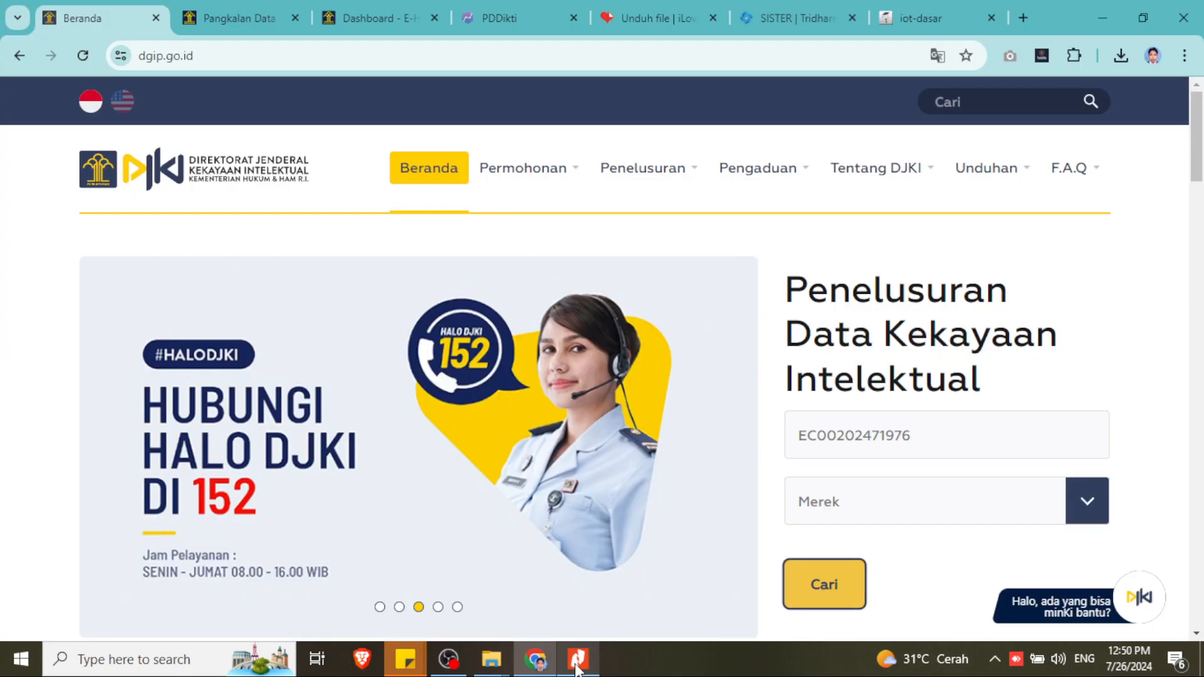
pyautogui.click(577, 663)
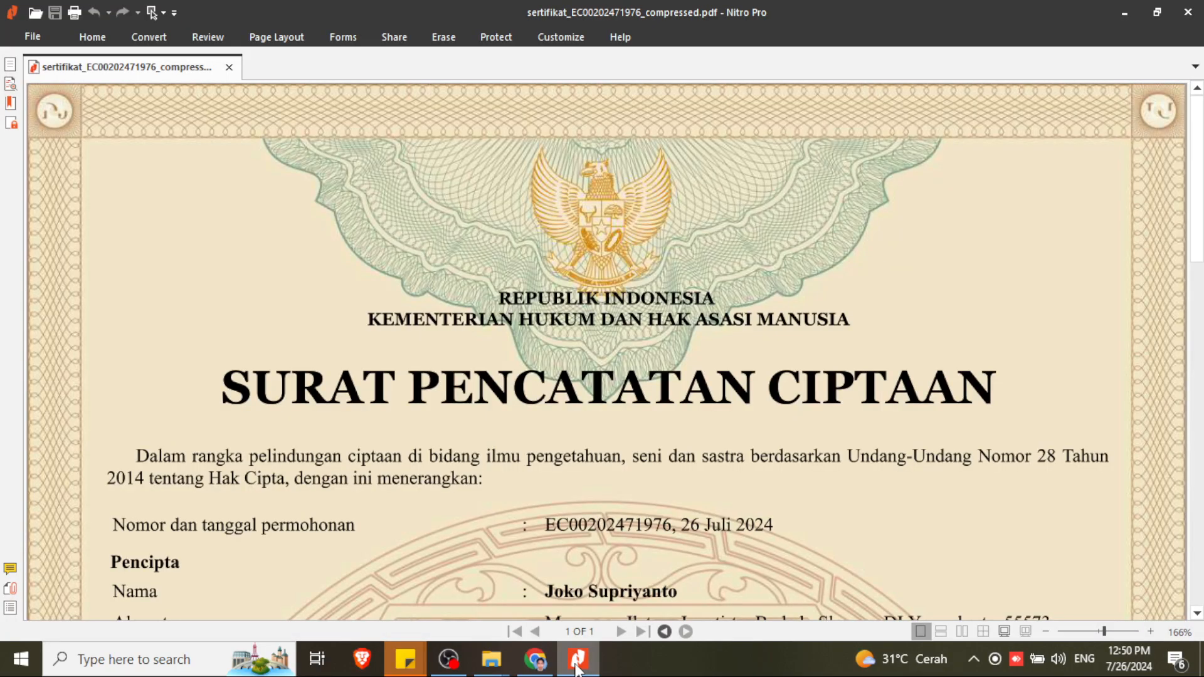
pyautogui.click(577, 668)
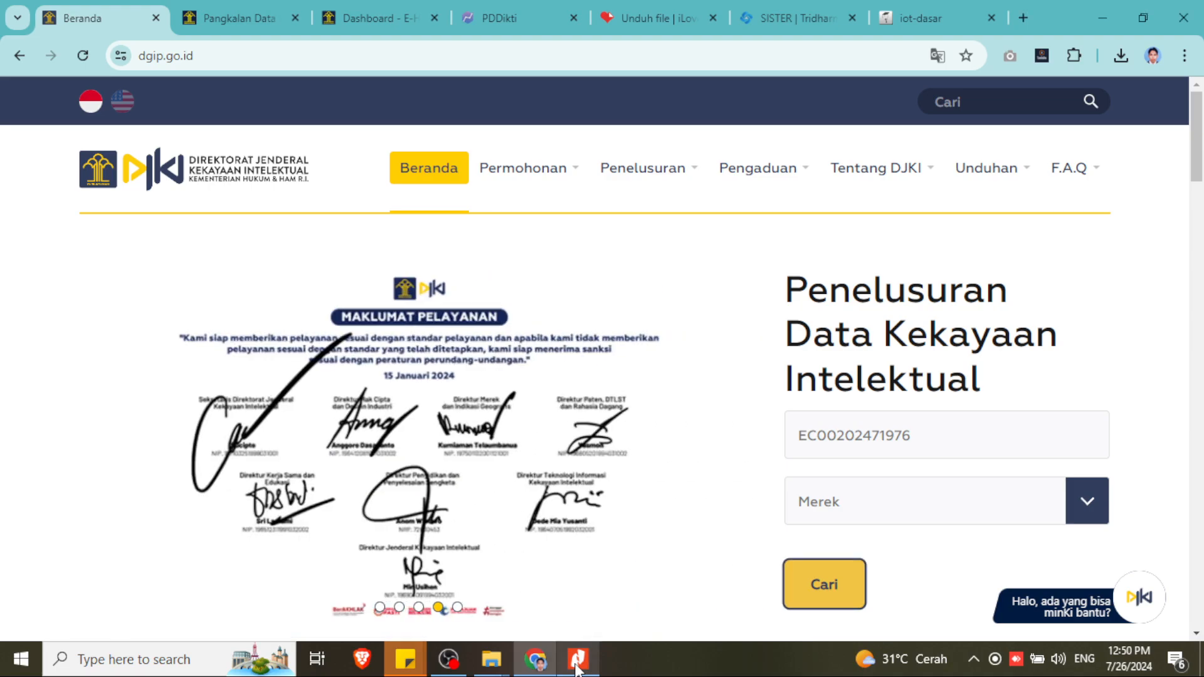
pyautogui.click(577, 668)
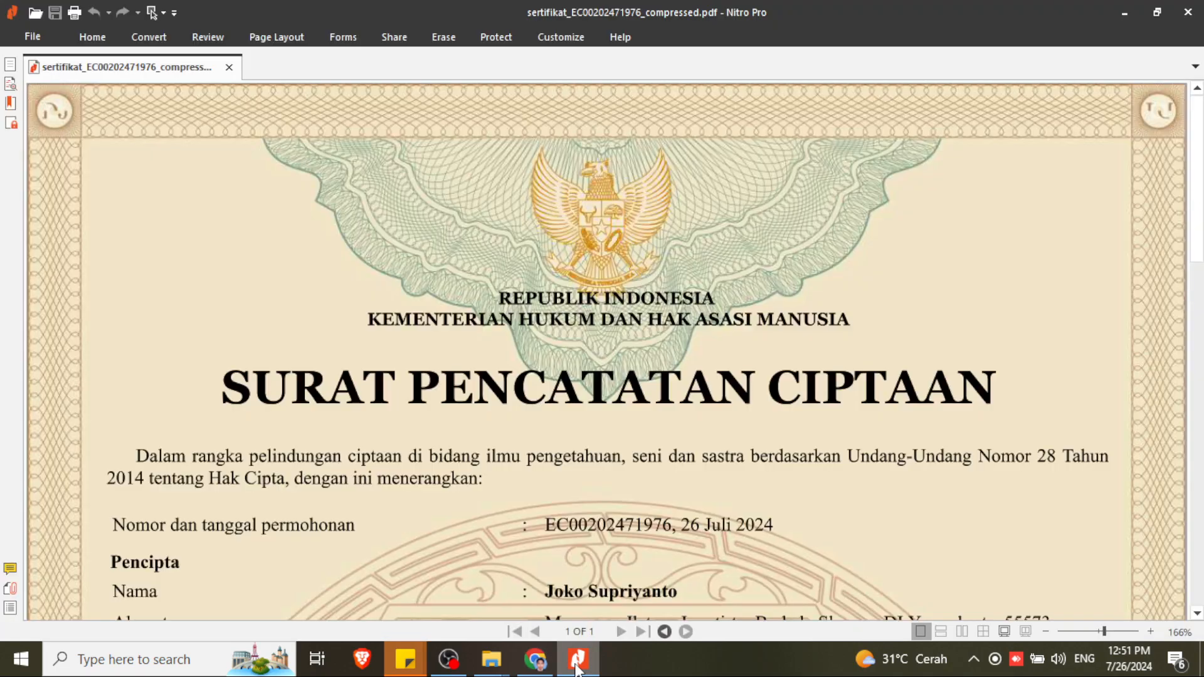
pyautogui.click(577, 667)
pyautogui.click(825, 583)
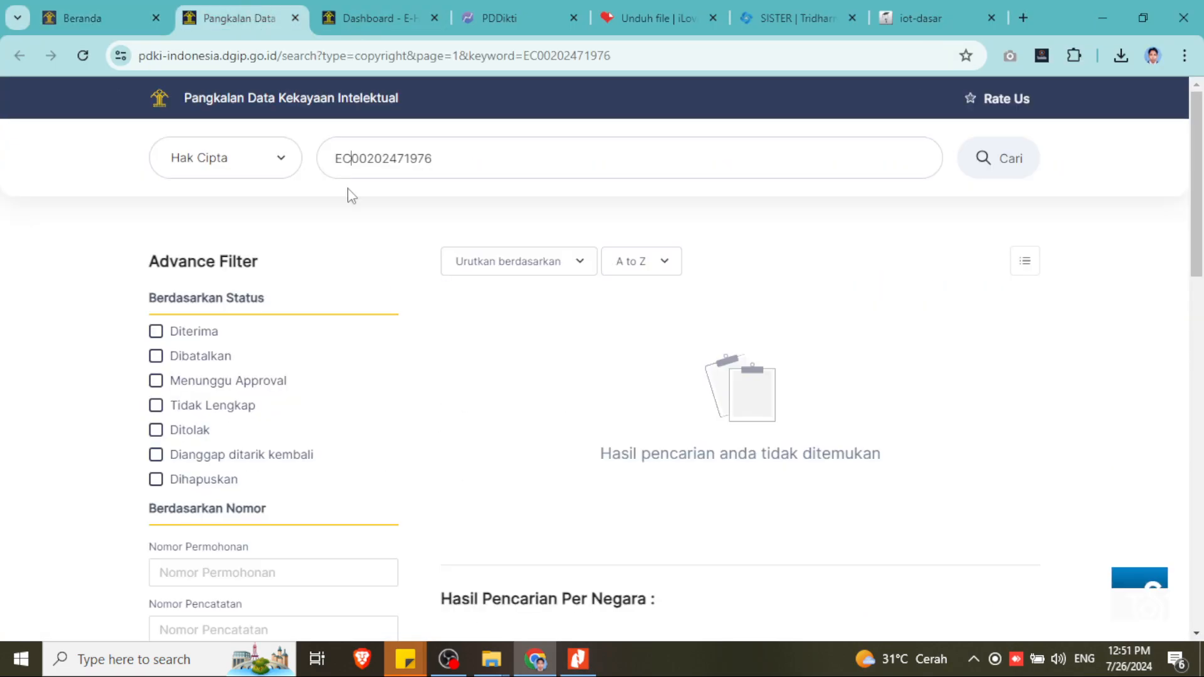
pyautogui.click(210, 142)
pyautogui.click(210, 141)
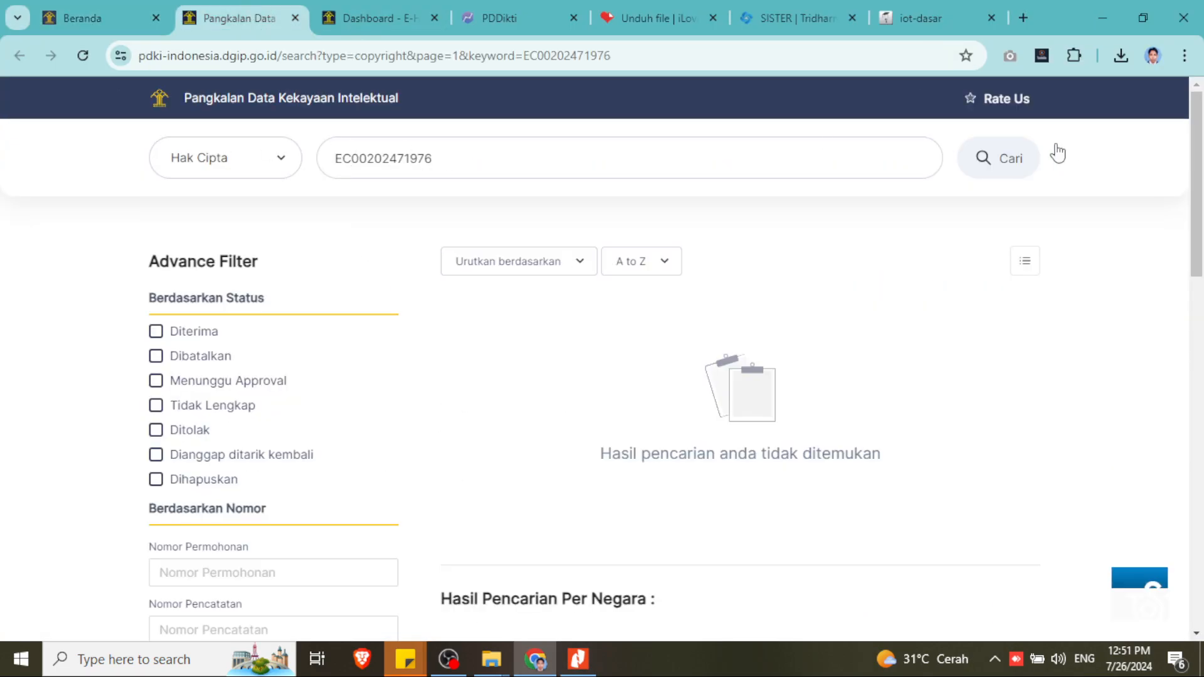
pyautogui.click(976, 163)
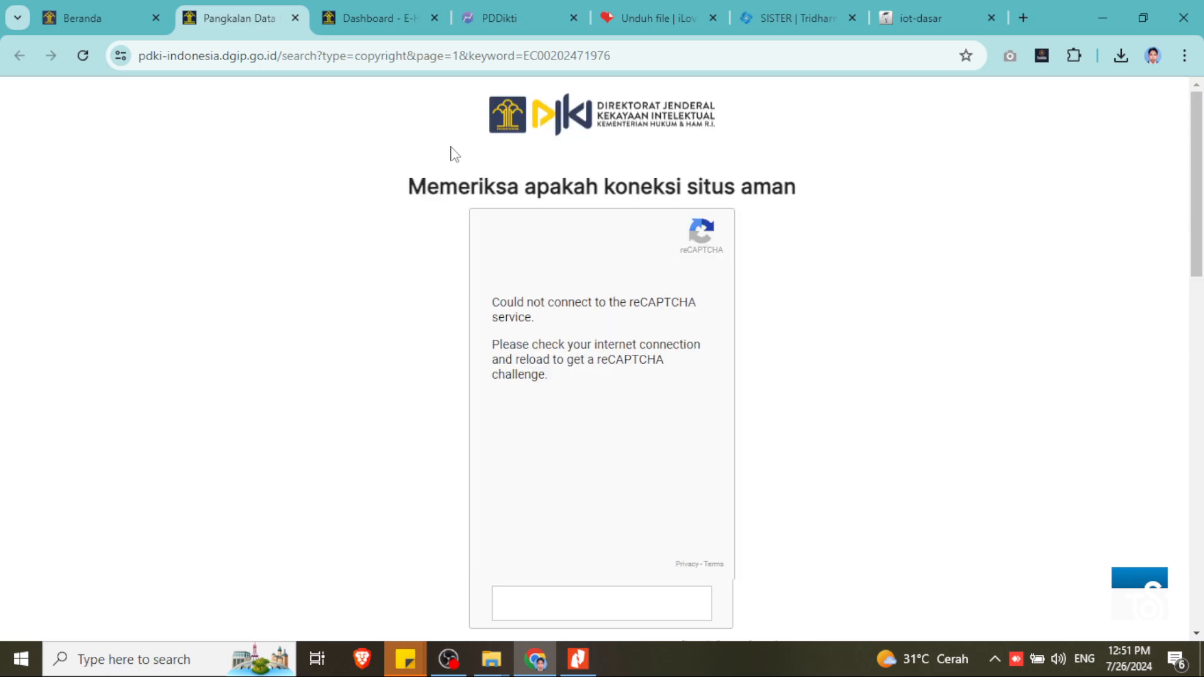
pyautogui.click(591, 599)
pyautogui.click(82, 56)
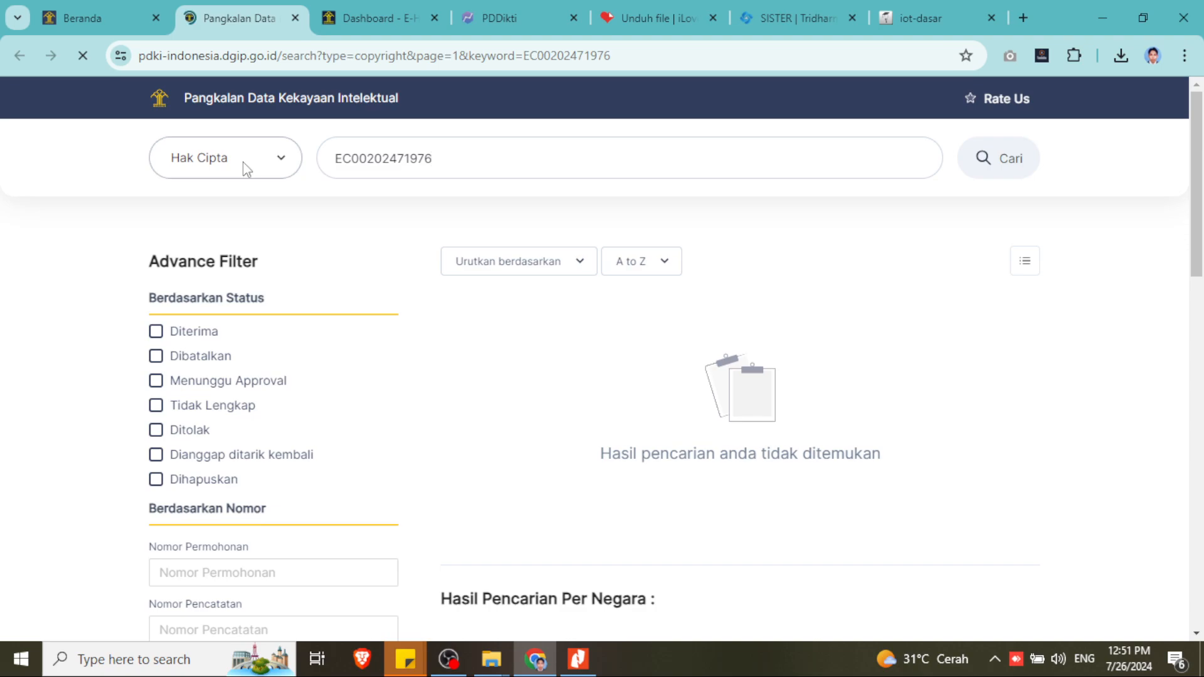
pyautogui.click(997, 165)
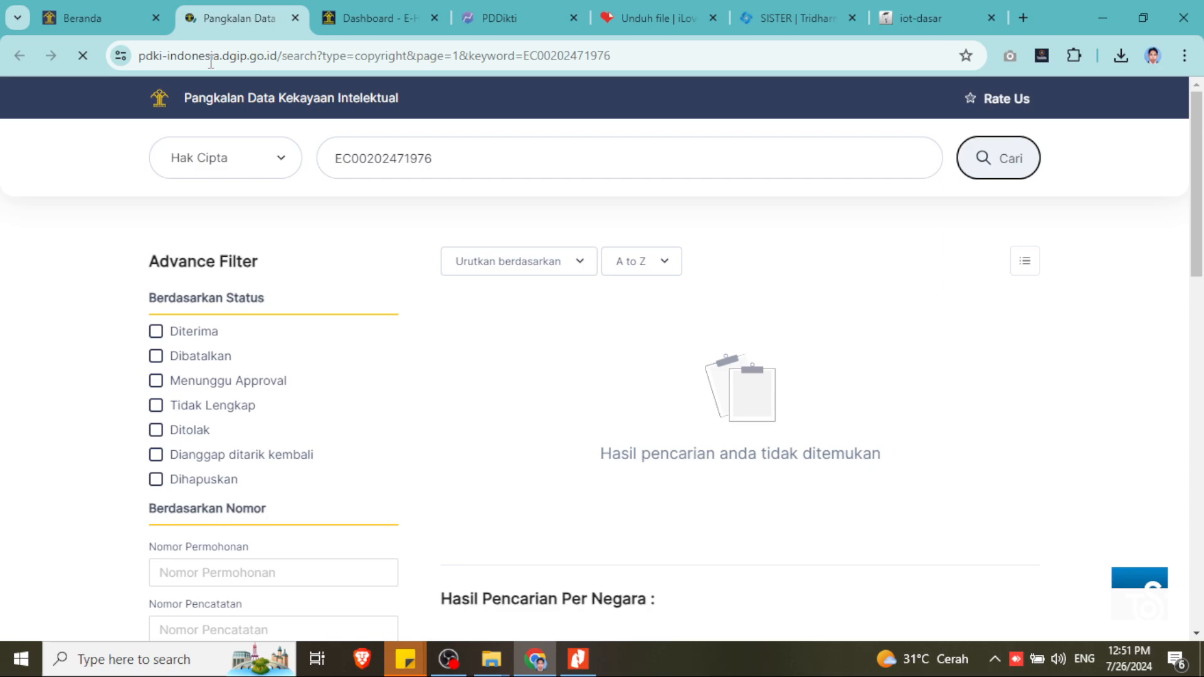
# - Review Form Tambah Paten: Hak cipta nasional, date 26/07/2024, and the id=87 access note
pyautogui.click(783, 17)
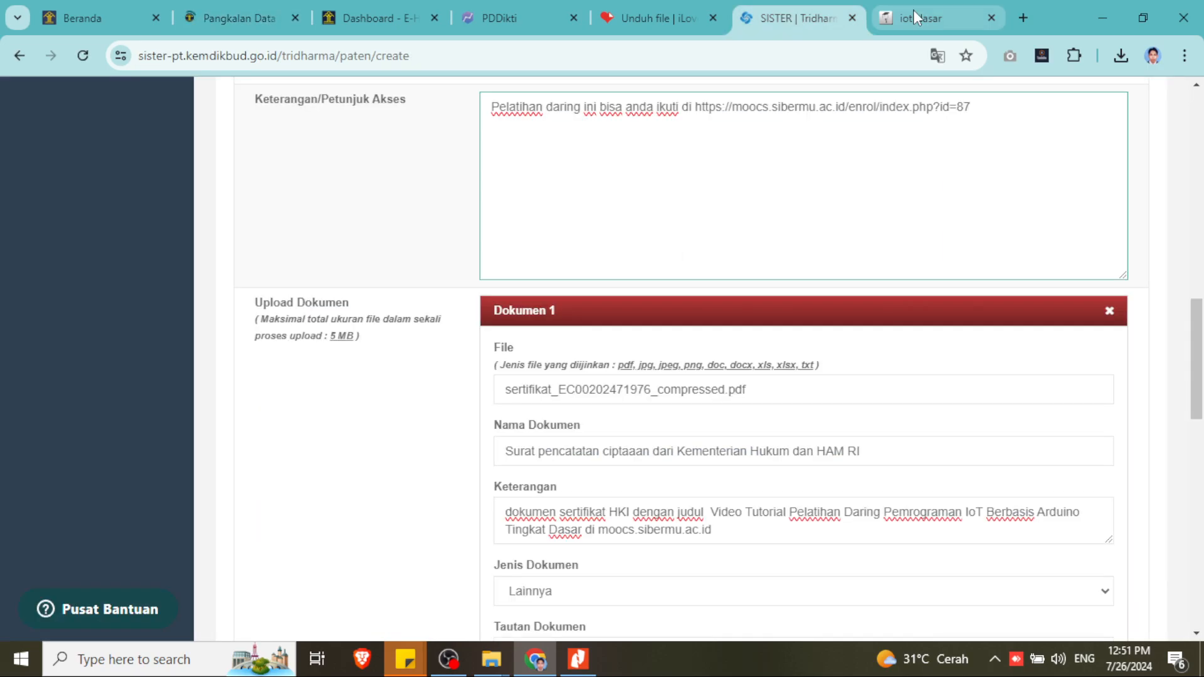
pyautogui.scroll(-4, 705, 297)
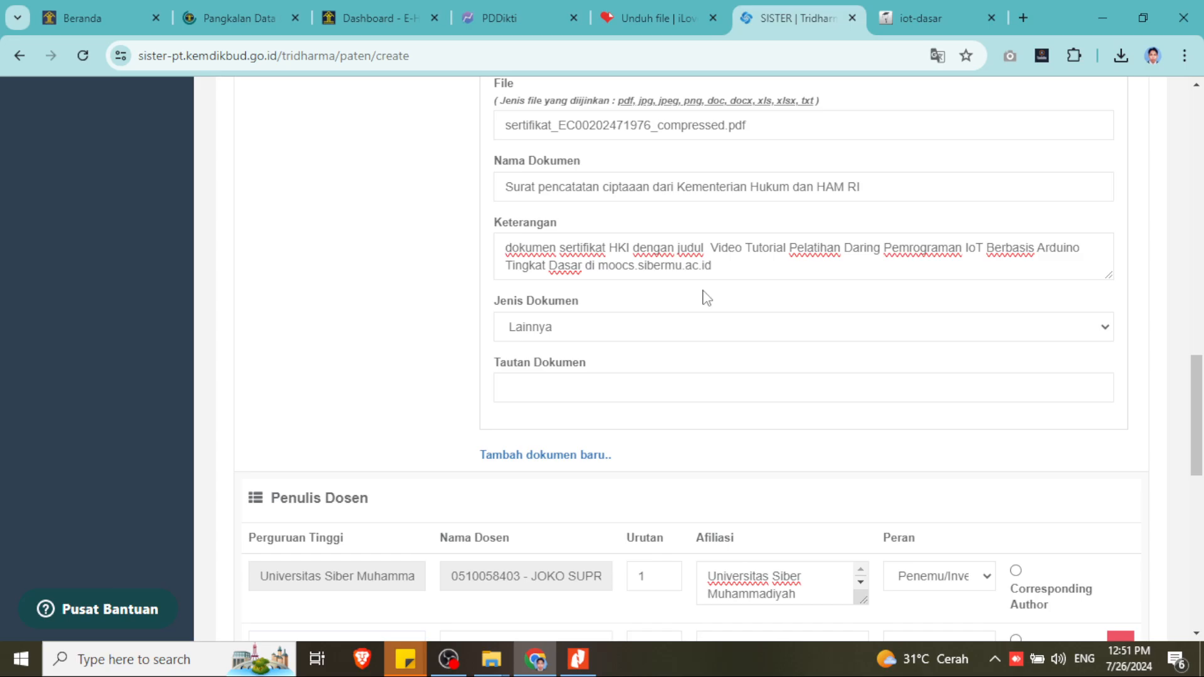
pyautogui.scroll(10, 705, 296)
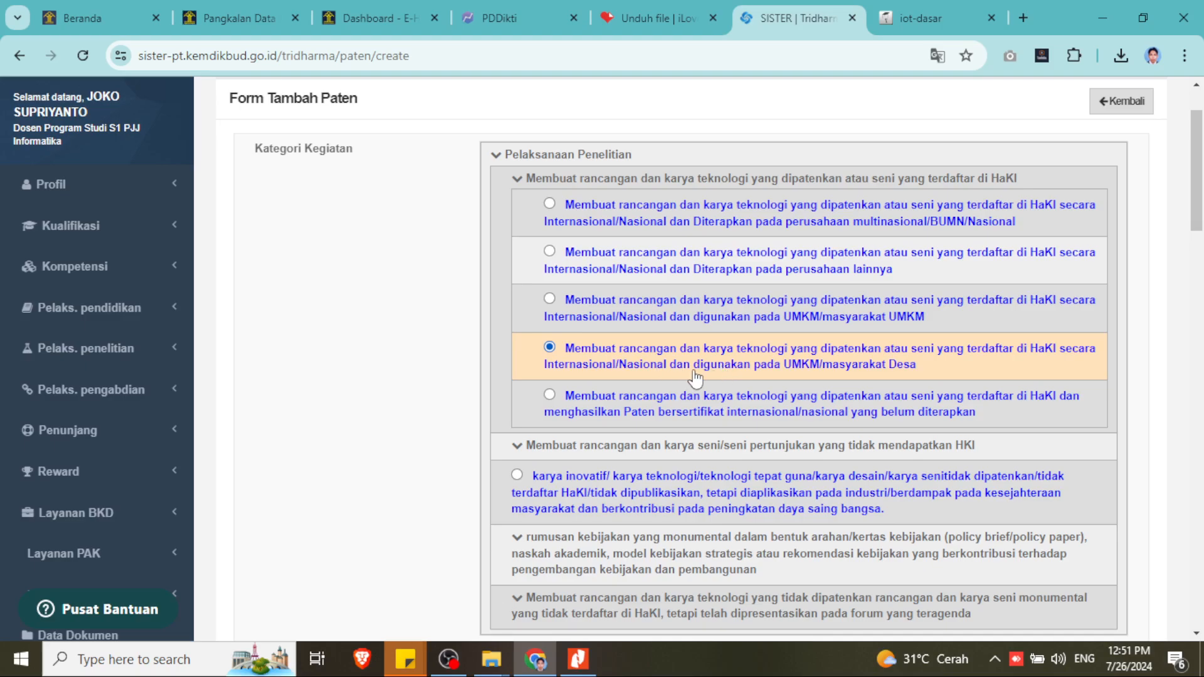
pyautogui.scroll(-3, 776, 375)
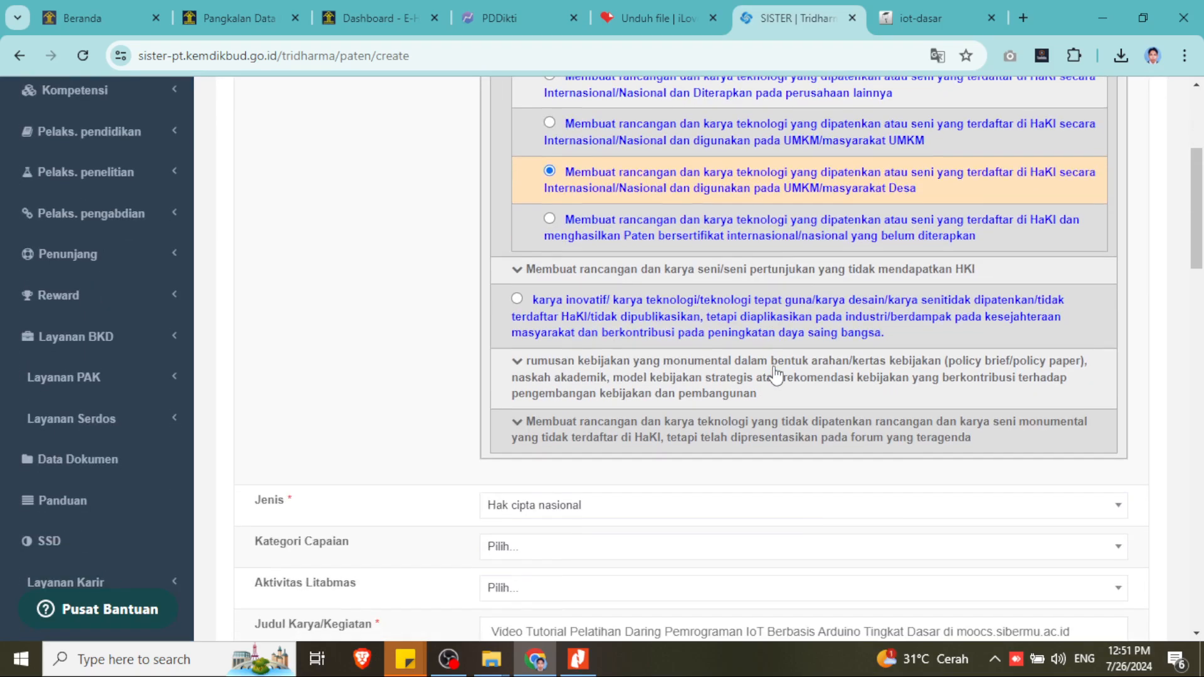
pyautogui.scroll(-3, 777, 375)
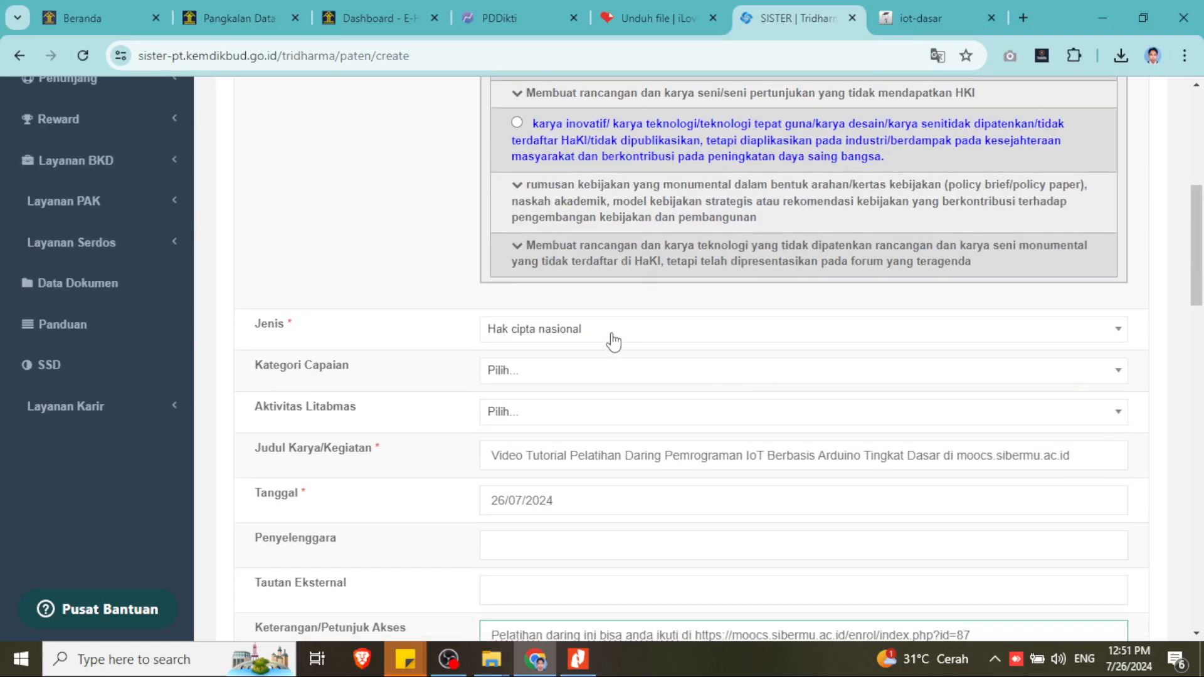
pyautogui.scroll(-1, 323, 376)
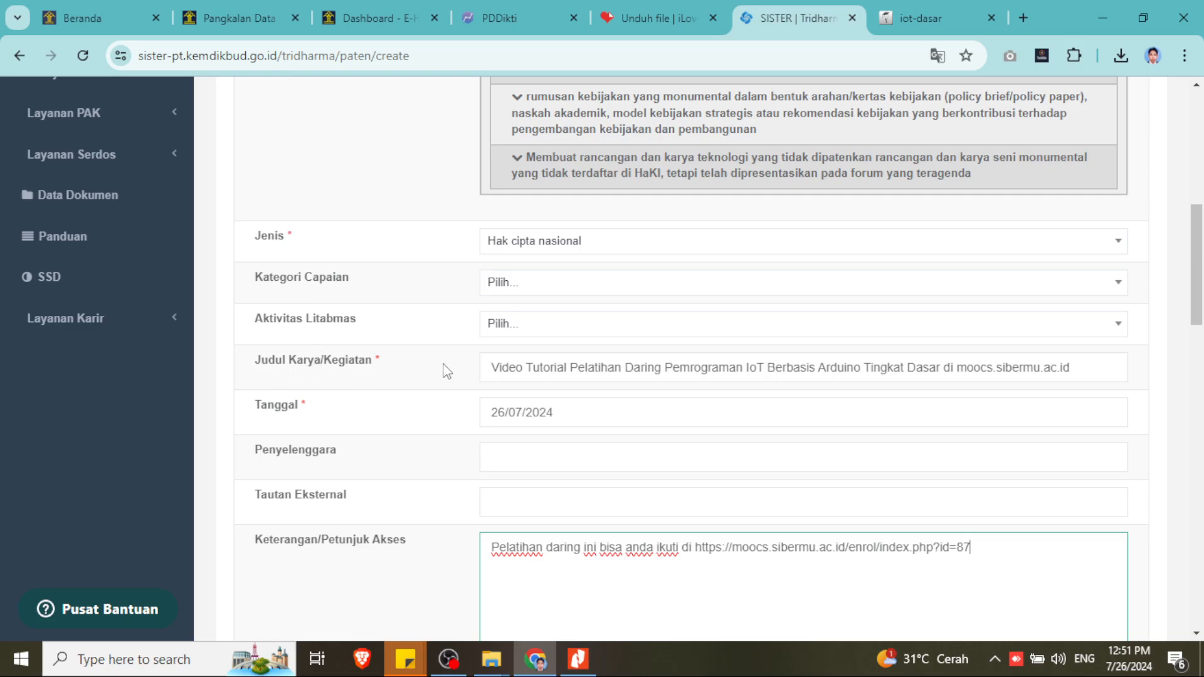
pyautogui.click(578, 659)
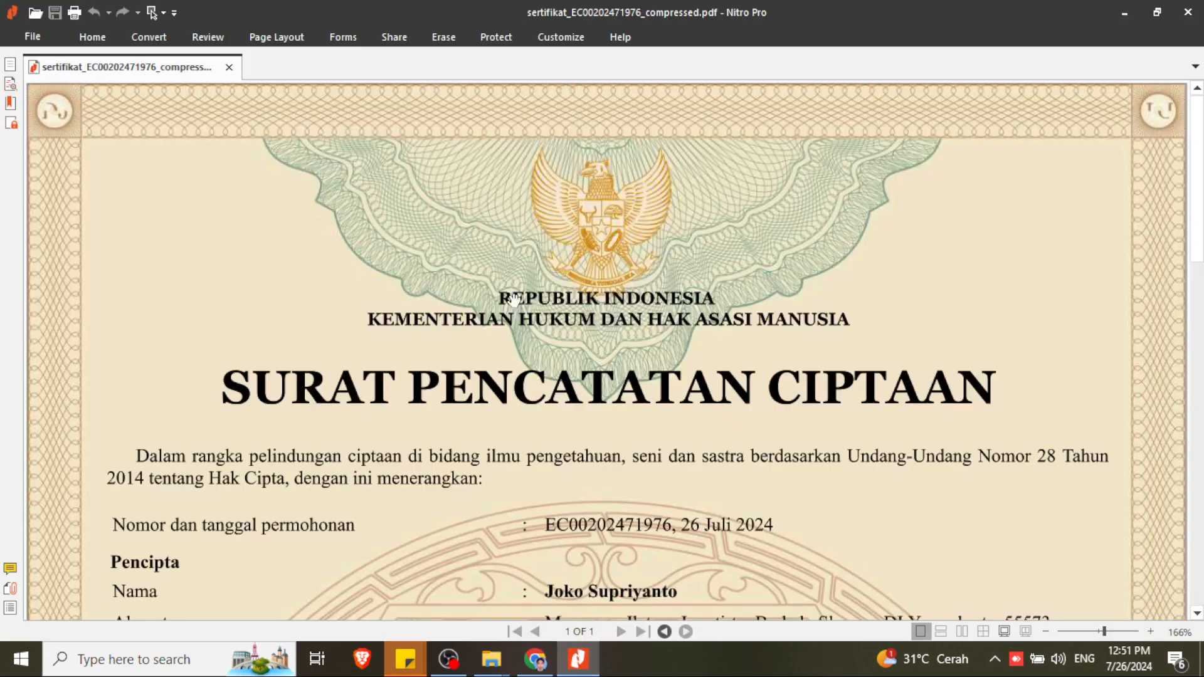
pyautogui.scroll(-10, 609, 563)
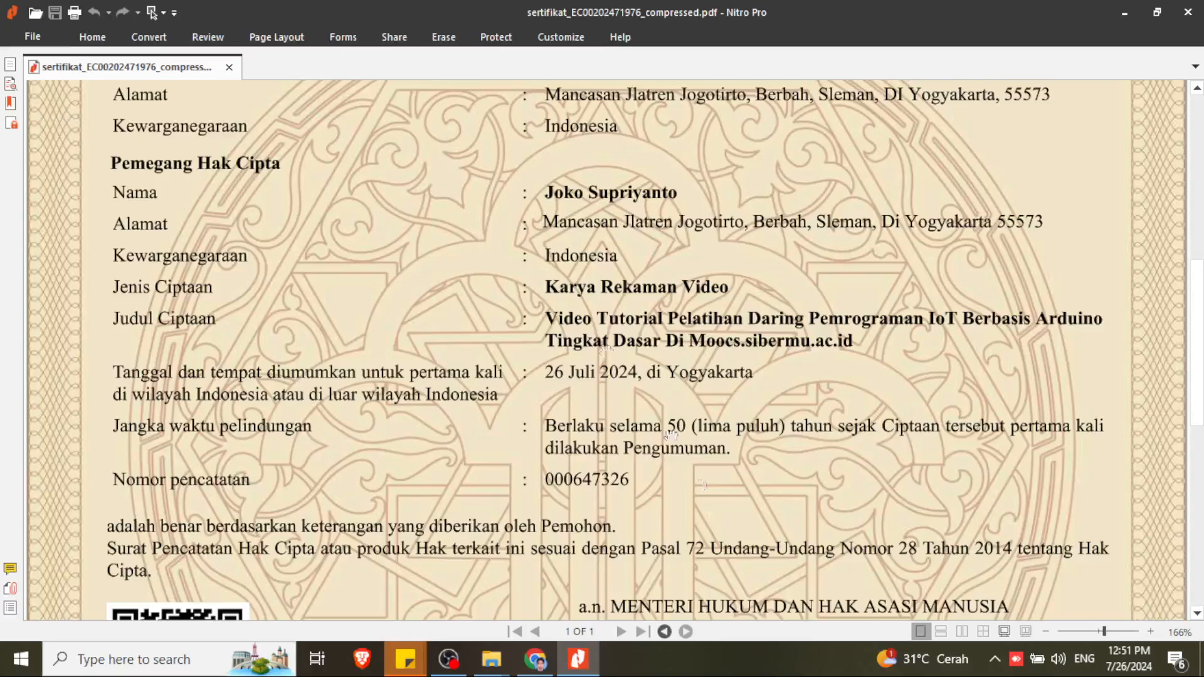
pyautogui.click(1123, 12)
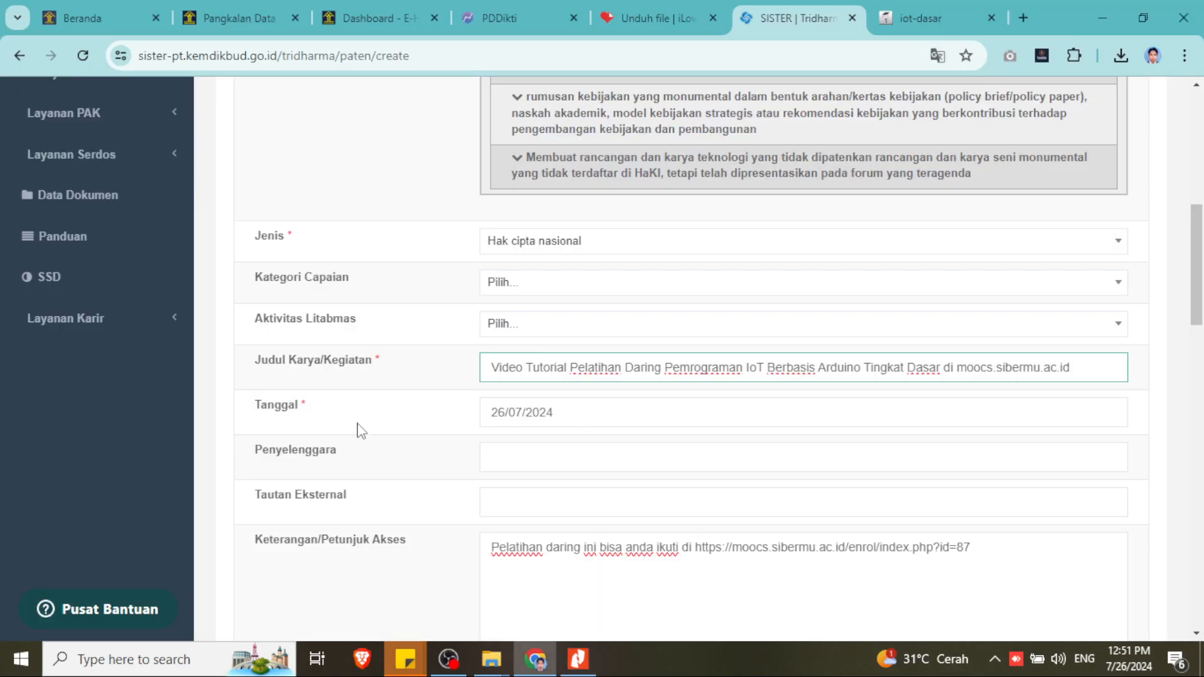
pyautogui.click(578, 658)
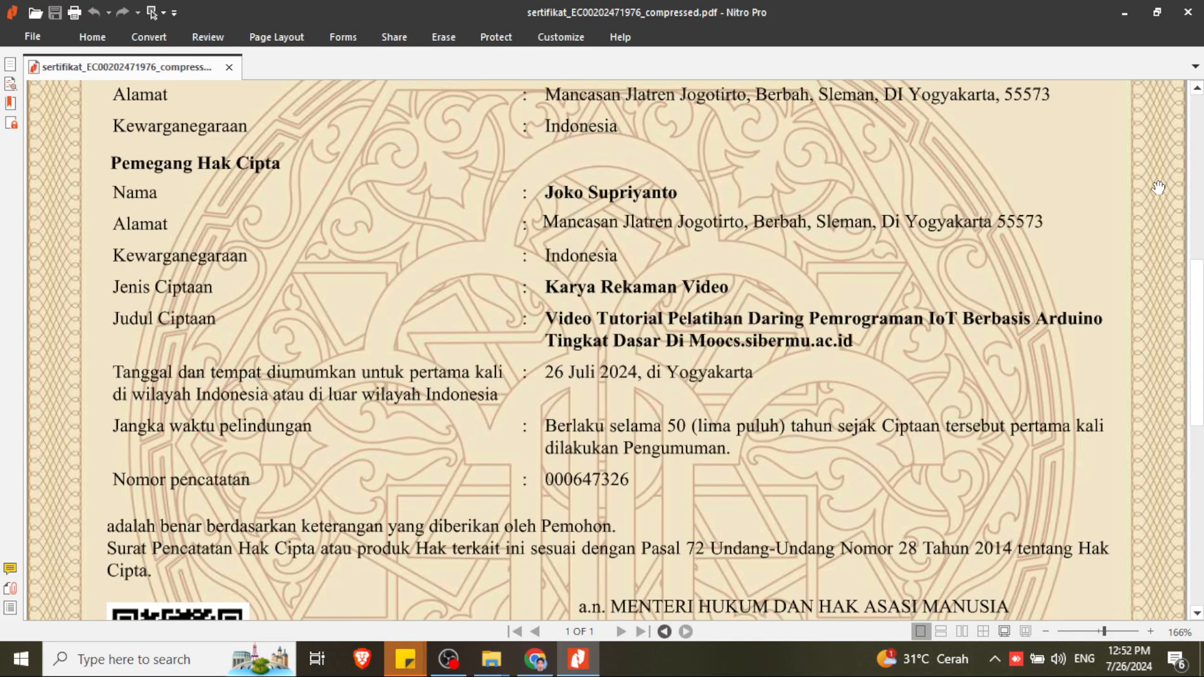
pyautogui.click(1123, 12)
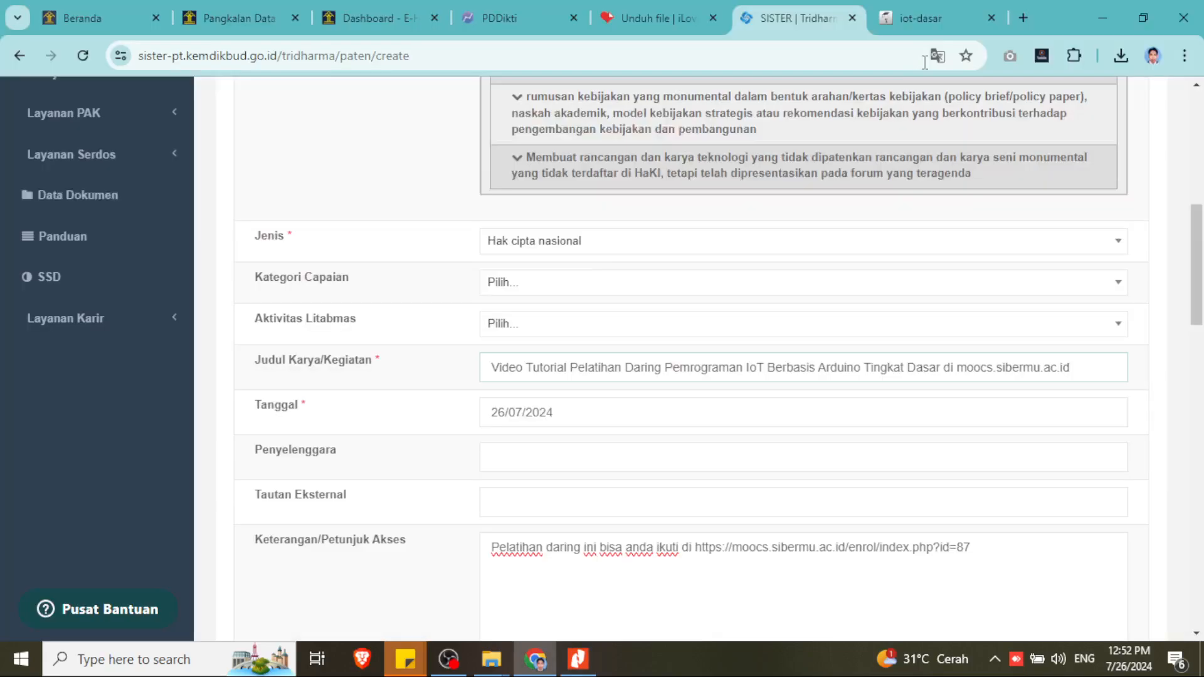
pyautogui.scroll(-3, 608, 498)
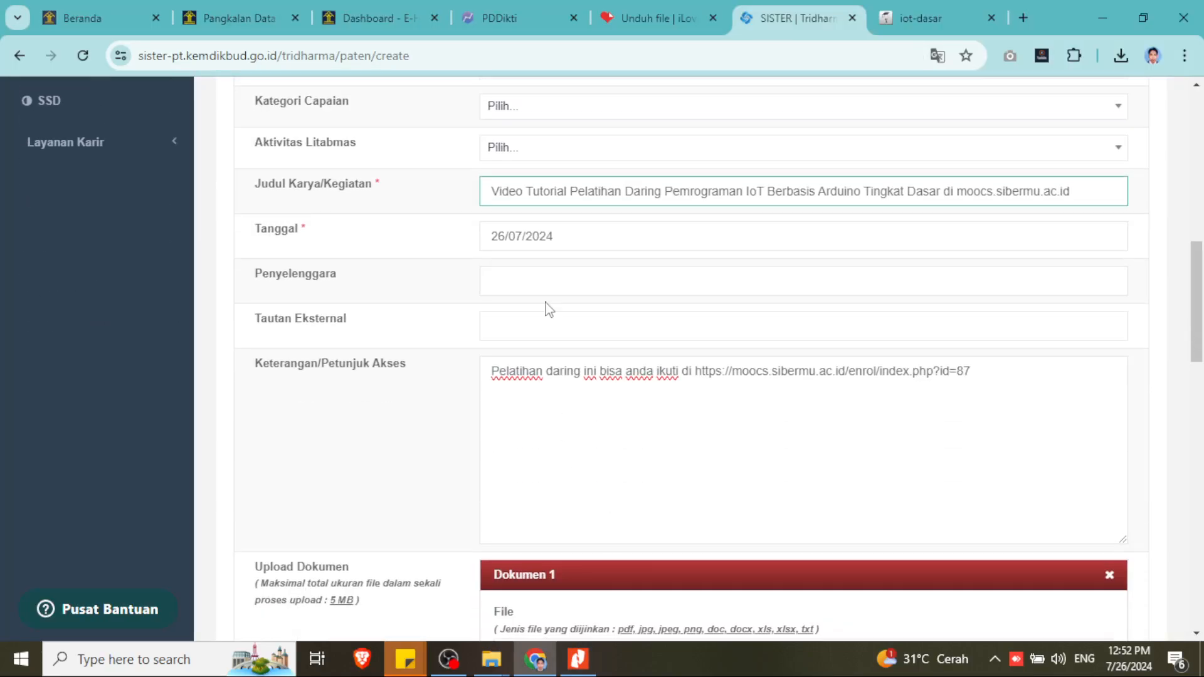
pyautogui.click(518, 276)
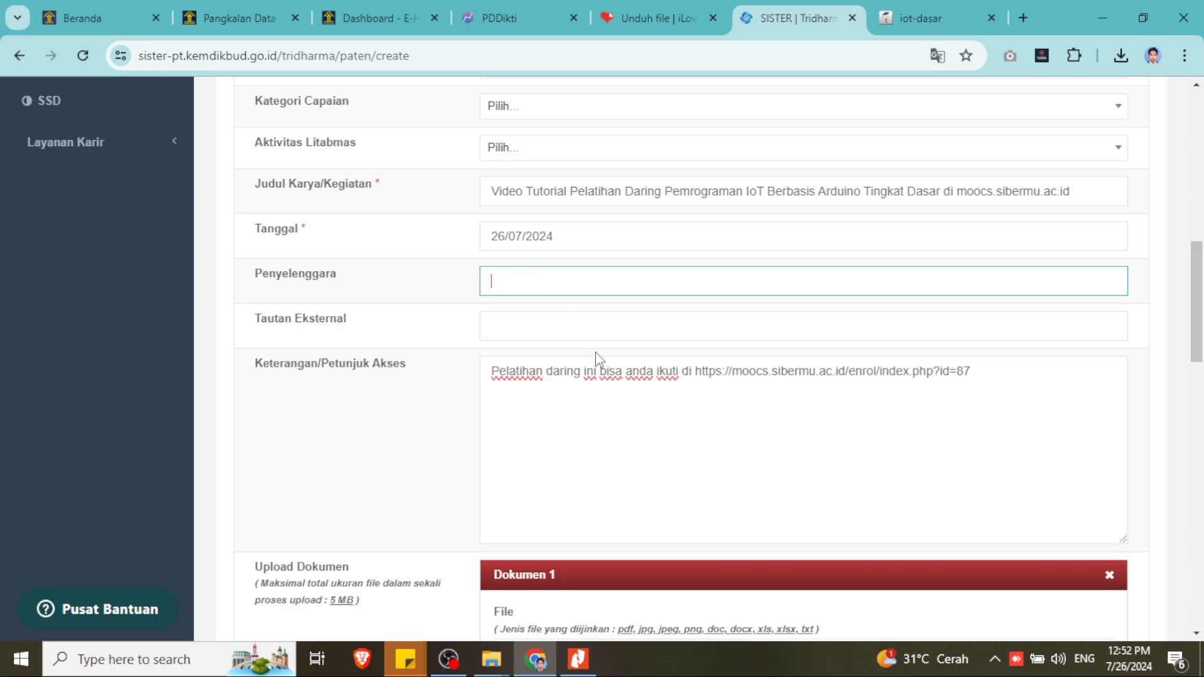
pyautogui.scroll(5, 598, 360)
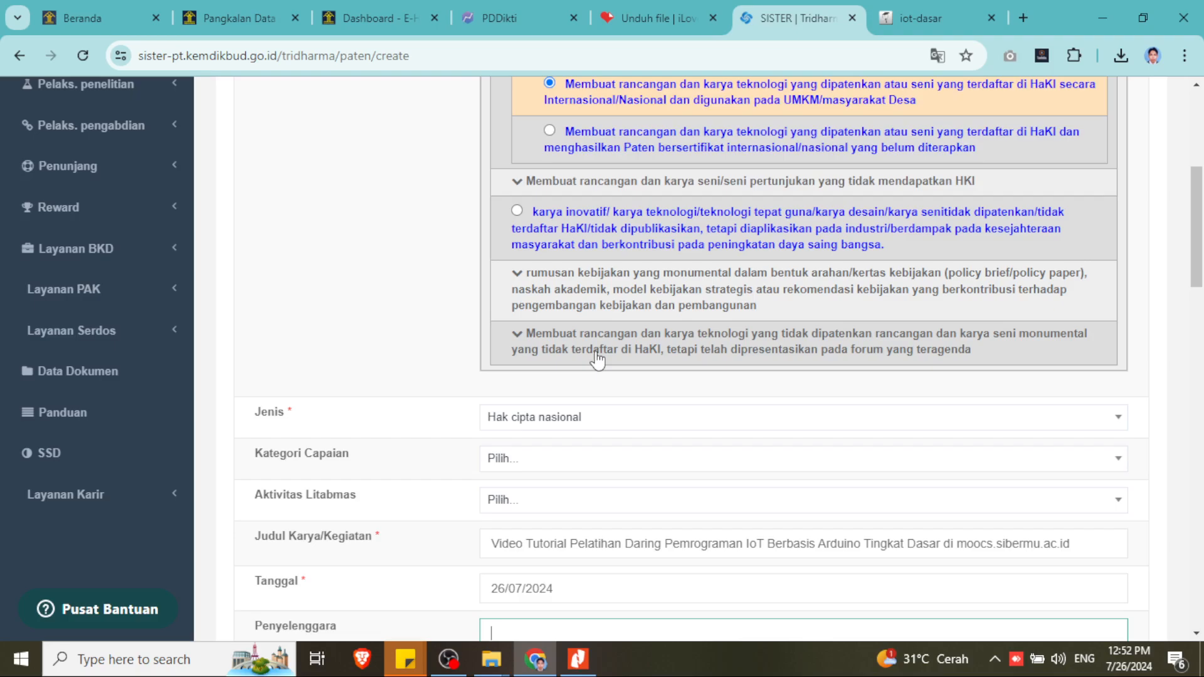
pyautogui.scroll(-3, 597, 361)
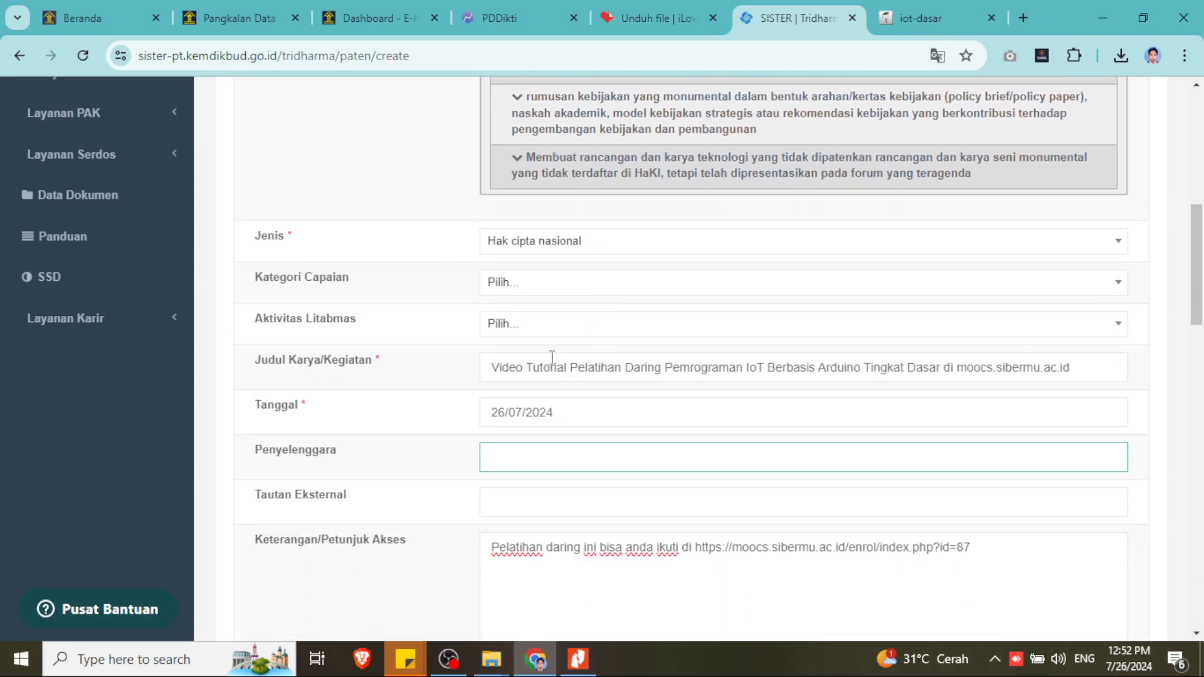
pyautogui.scroll(-3, 537, 442)
pyautogui.click(536, 326)
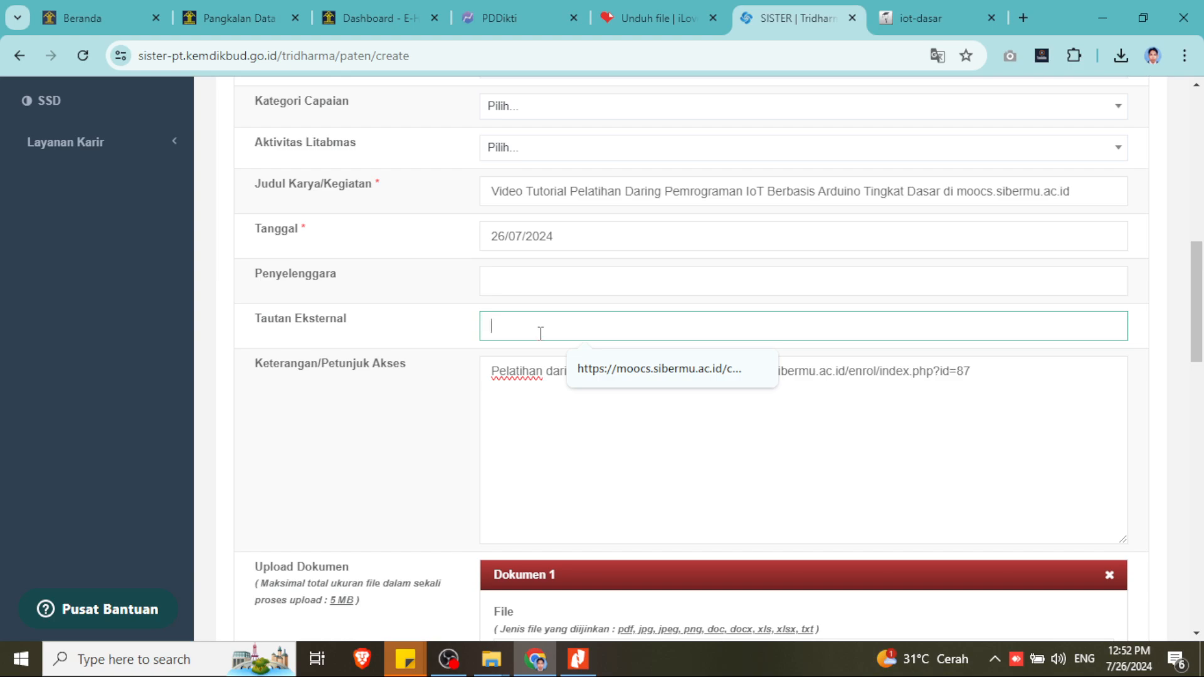
pyautogui.click(1000, 370)
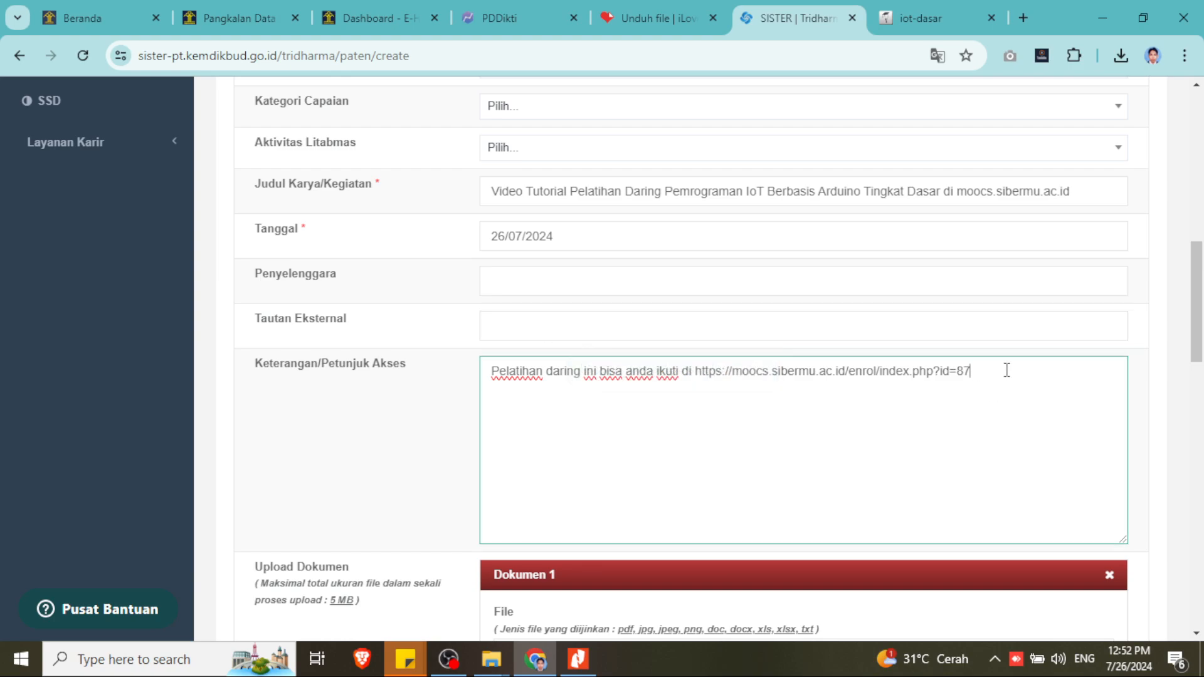
pyautogui.moveTo(992, 371); pyautogui.dragTo(698, 365)
pyautogui.hotkey('ctrl', 'c')
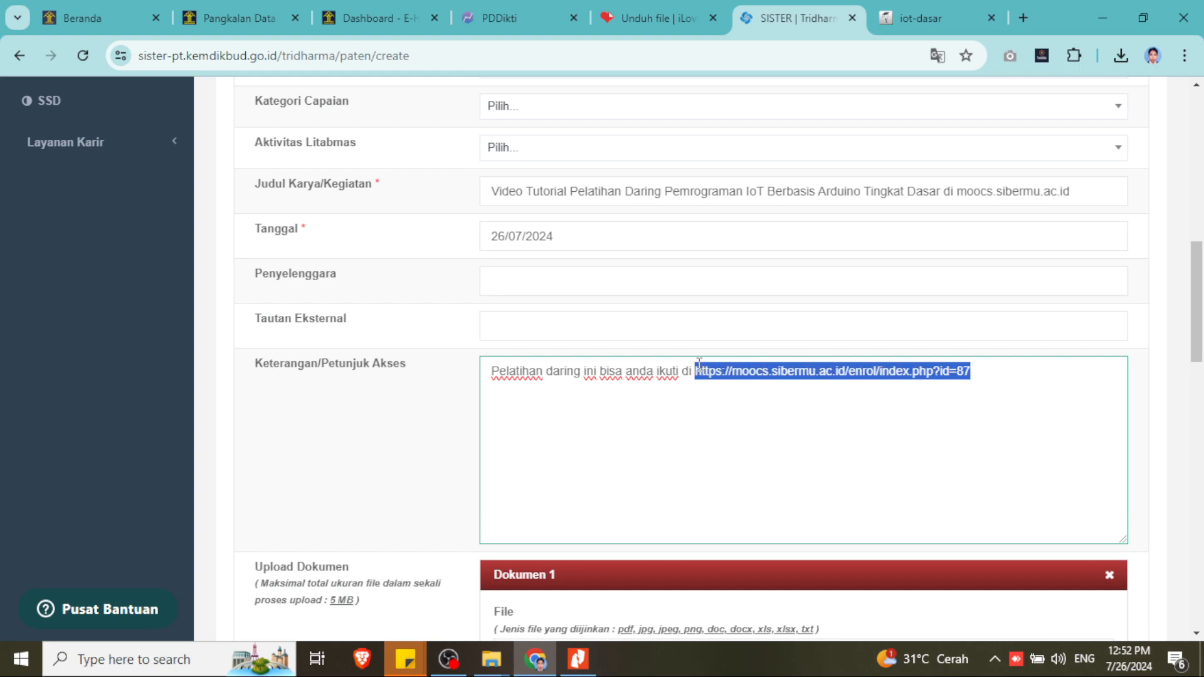
pyautogui.click(634, 320)
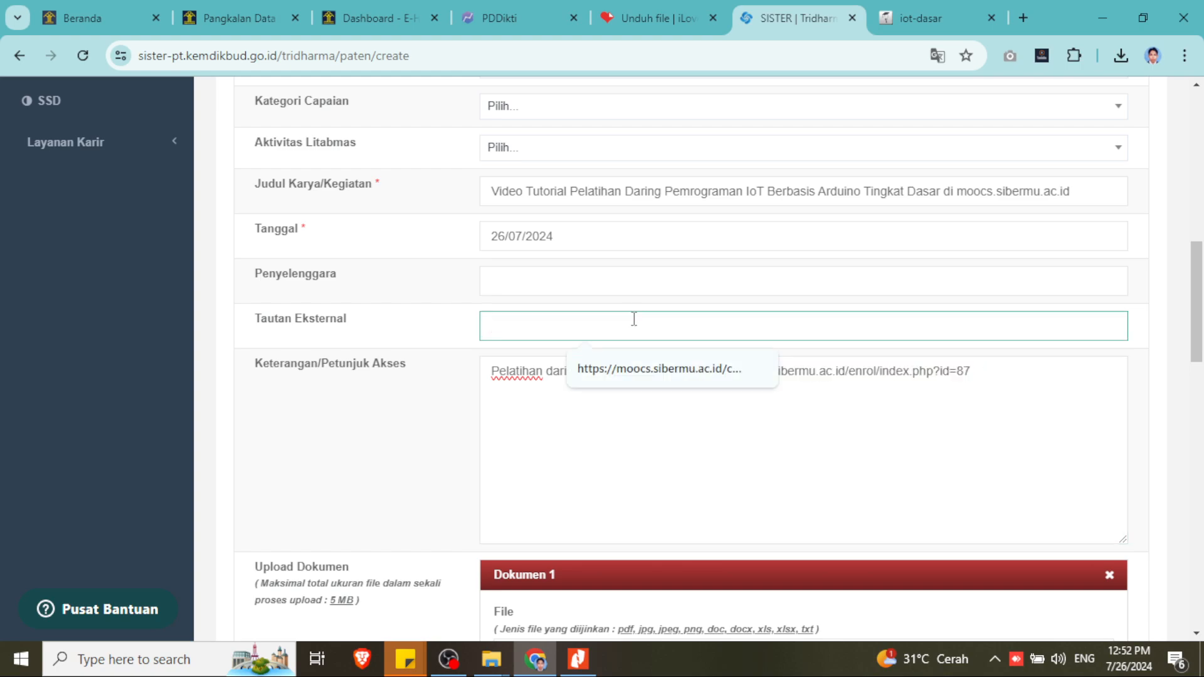
pyautogui.hotkey('ctrl', 'v')
pyautogui.click(690, 370)
pyautogui.scroll(1, 289, 303)
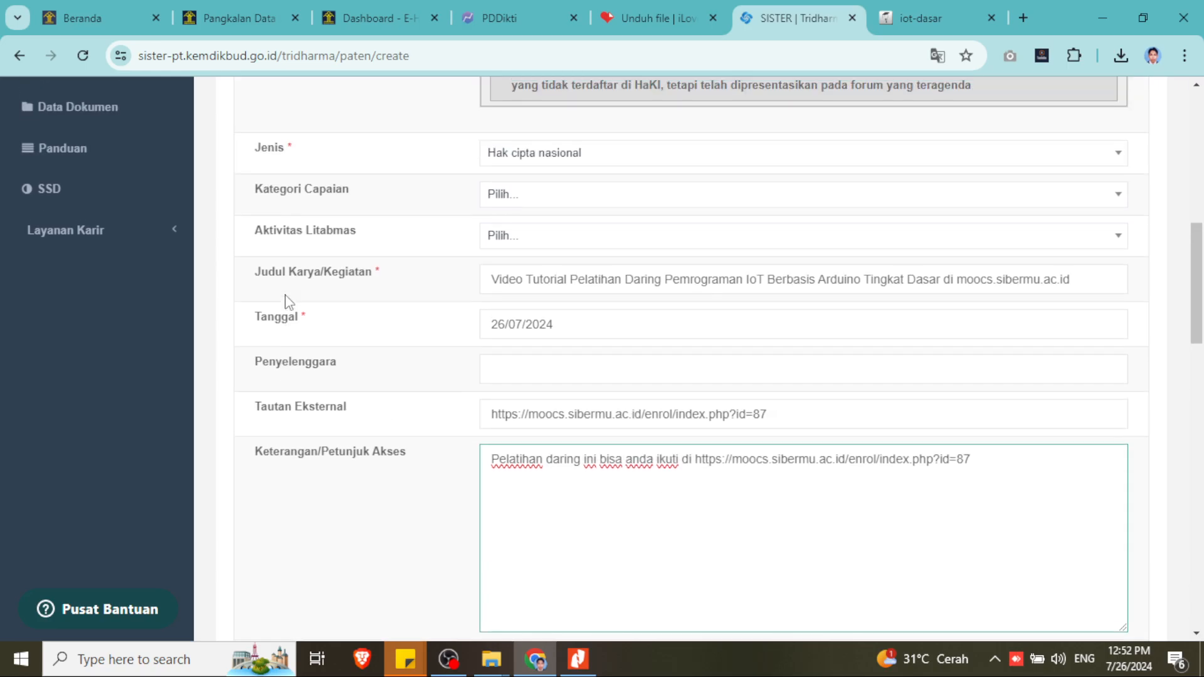
pyautogui.scroll(-2, 566, 446)
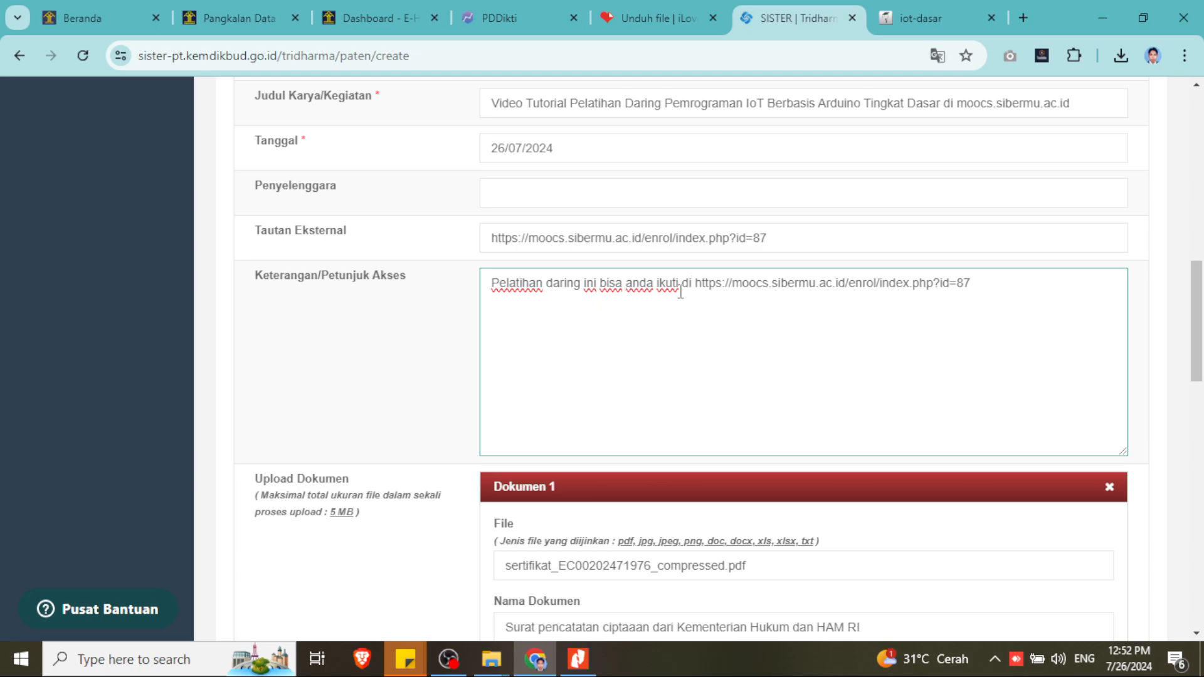
pyautogui.scroll(-4, 617, 391)
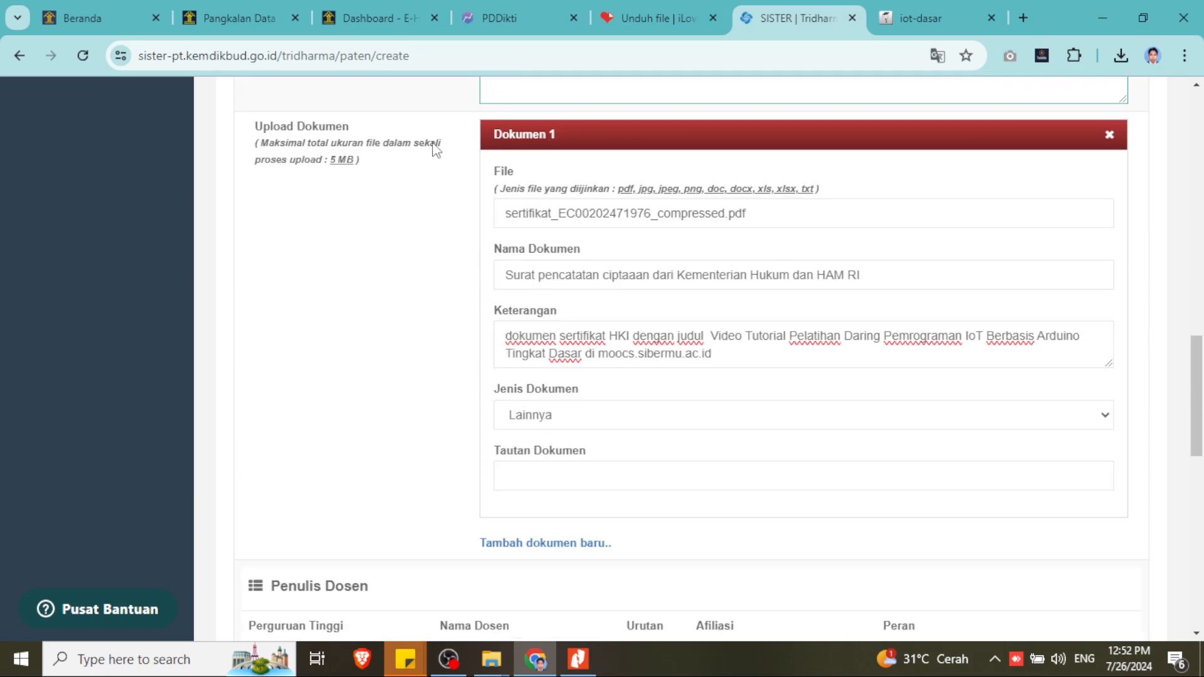
# - Cycle through the e-HakCipta, PDKI and PDDikti tabs, ending on iLovePDF's 1.99 MB to 251.19 KB result
pyautogui.click(363, 19)
pyautogui.click(227, 13)
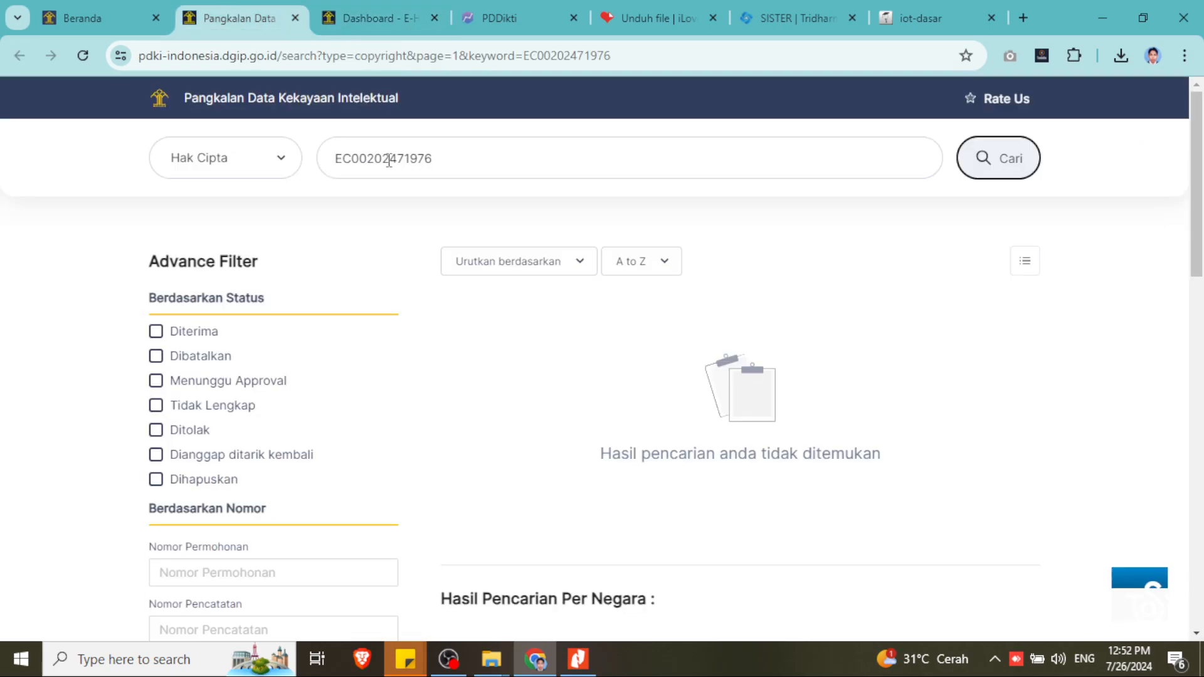
pyautogui.click(522, 17)
pyautogui.click(241, 18)
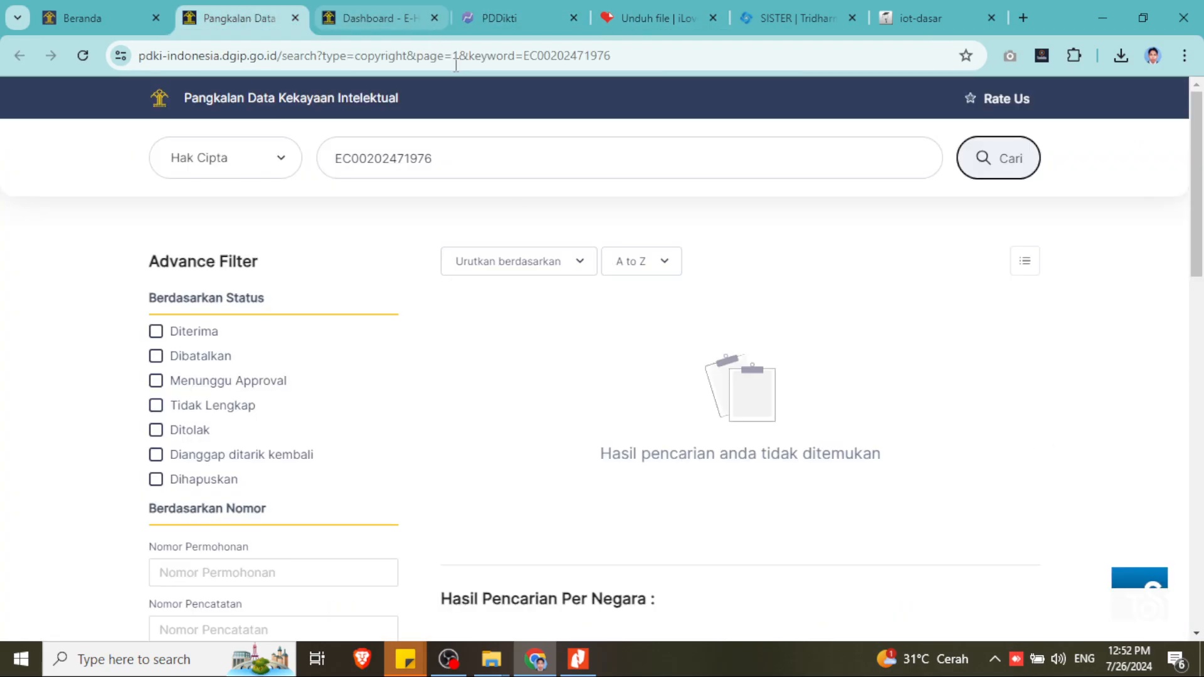
pyautogui.click(494, 17)
pyautogui.click(632, 16)
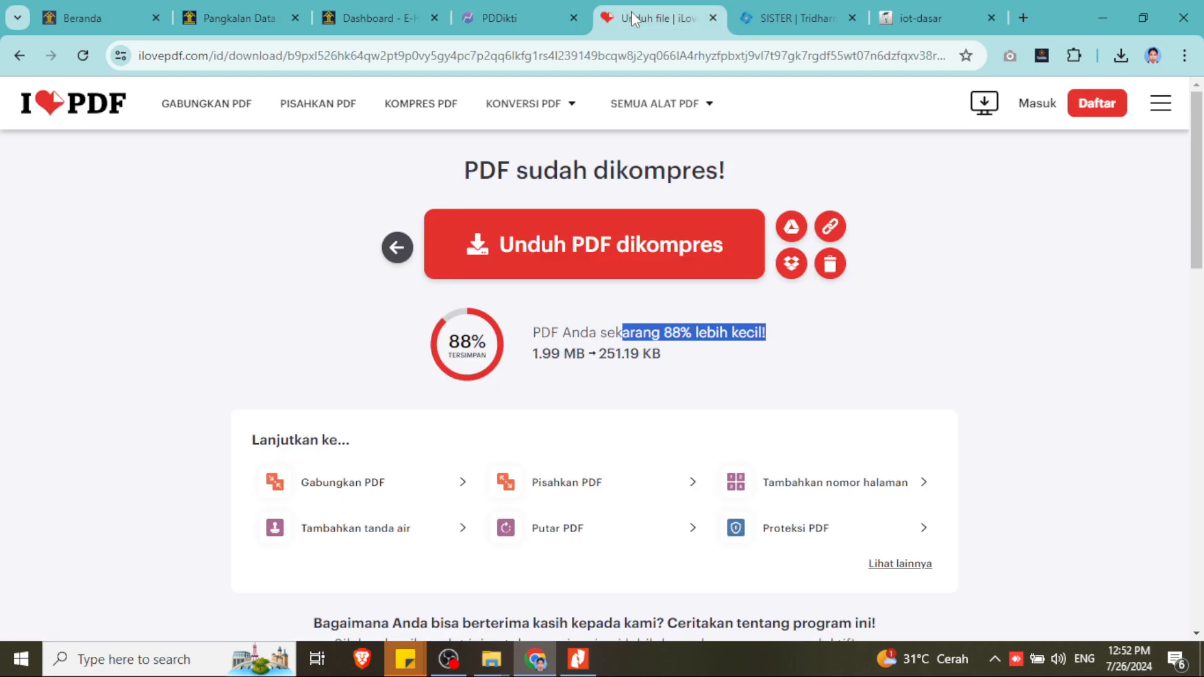
# - Scroll through the SISTER Paten form's Upload Dokumen section
pyautogui.click(759, 17)
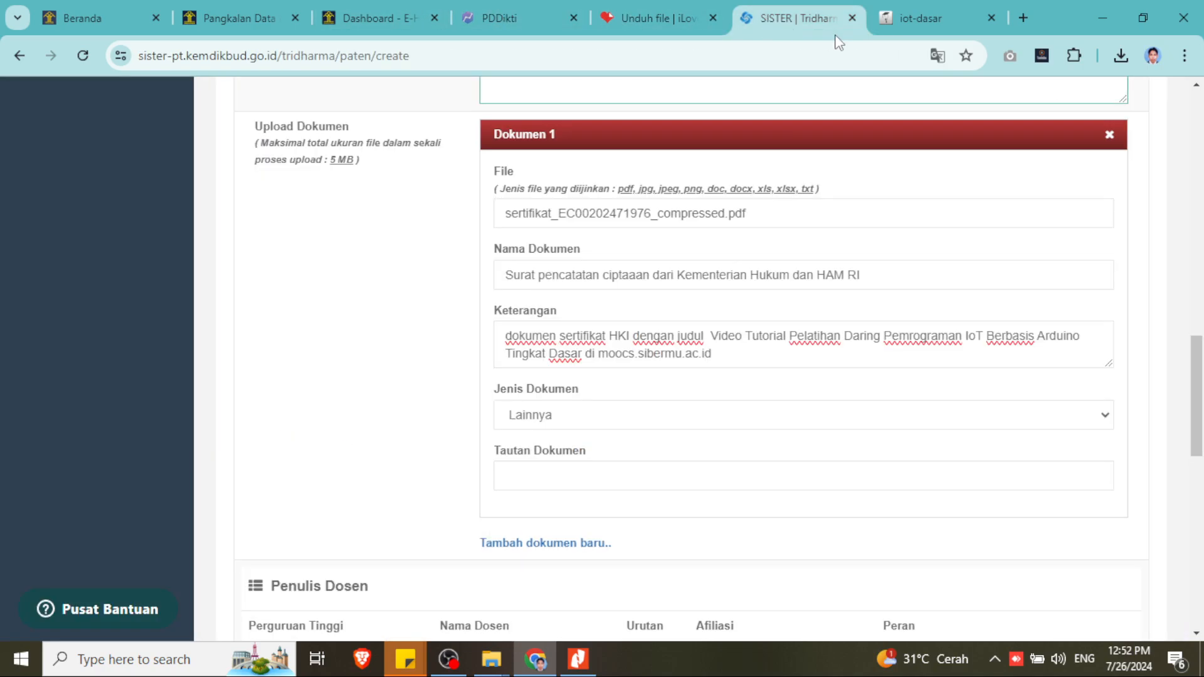
pyautogui.scroll(-1, 654, 440)
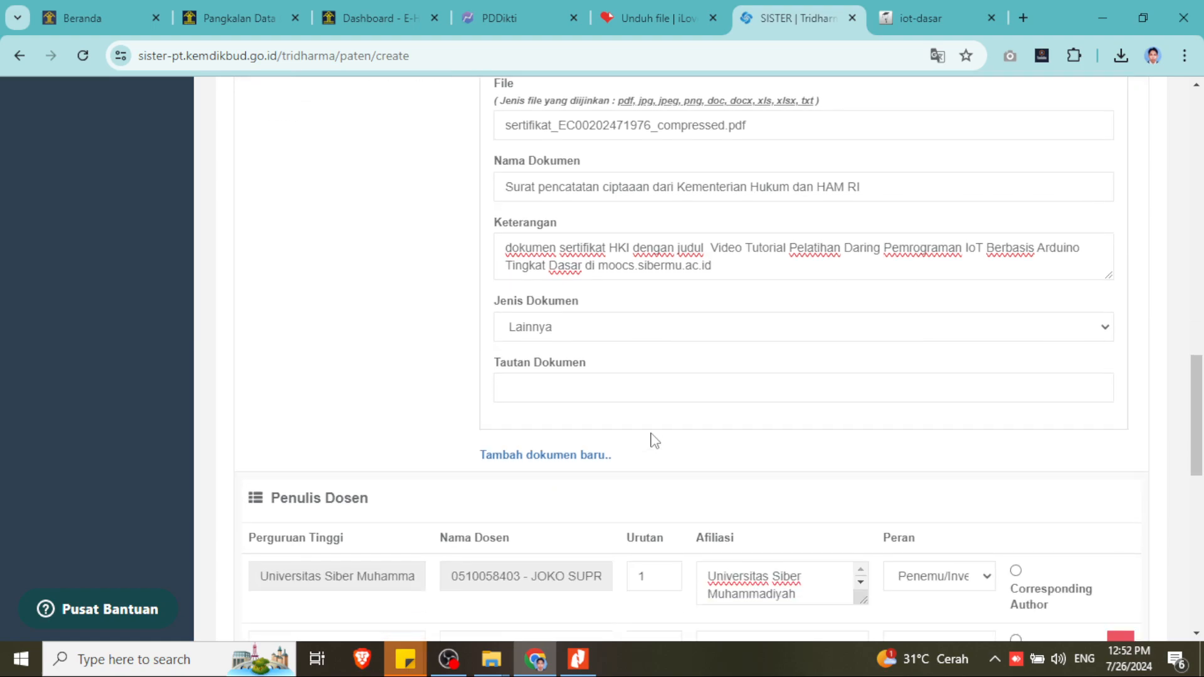
pyautogui.scroll(-1, 654, 441)
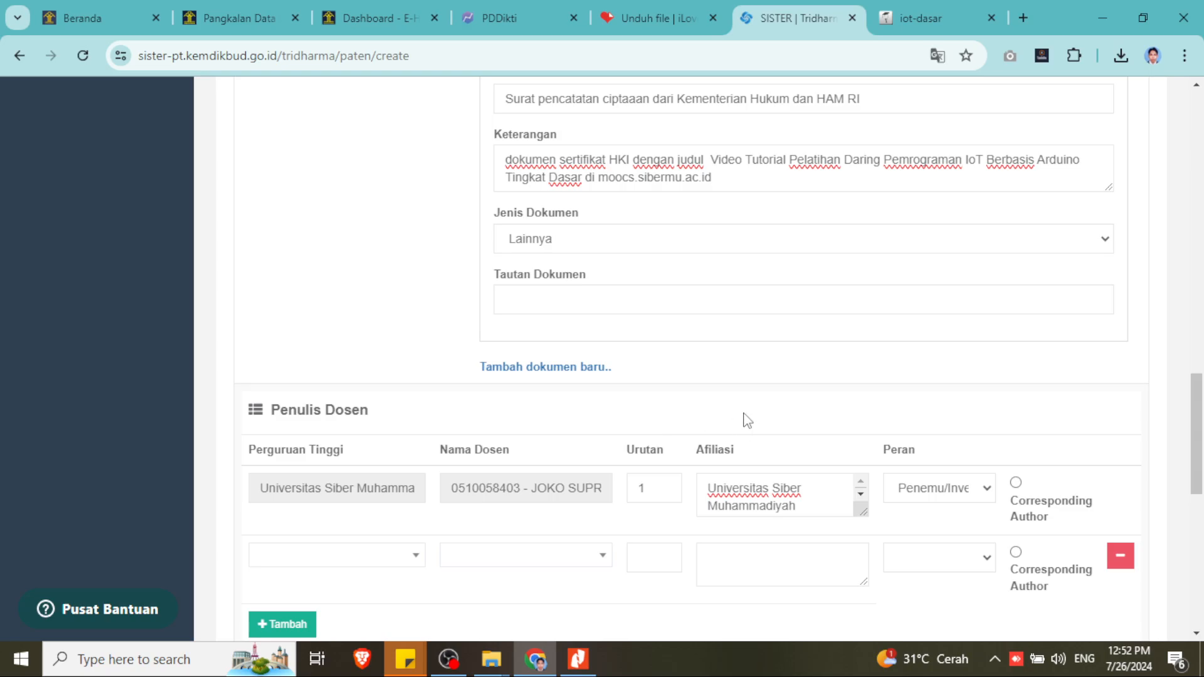
pyautogui.scroll(1, 744, 414)
pyautogui.scroll(6, 744, 418)
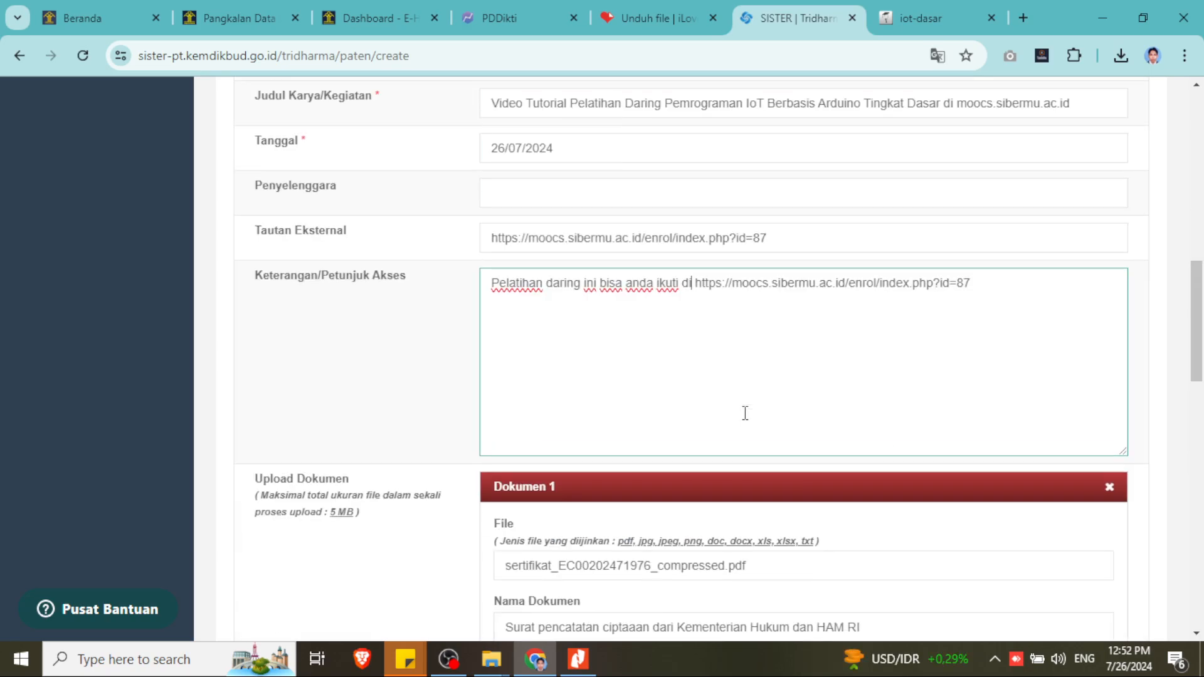
pyautogui.scroll(-3, 744, 412)
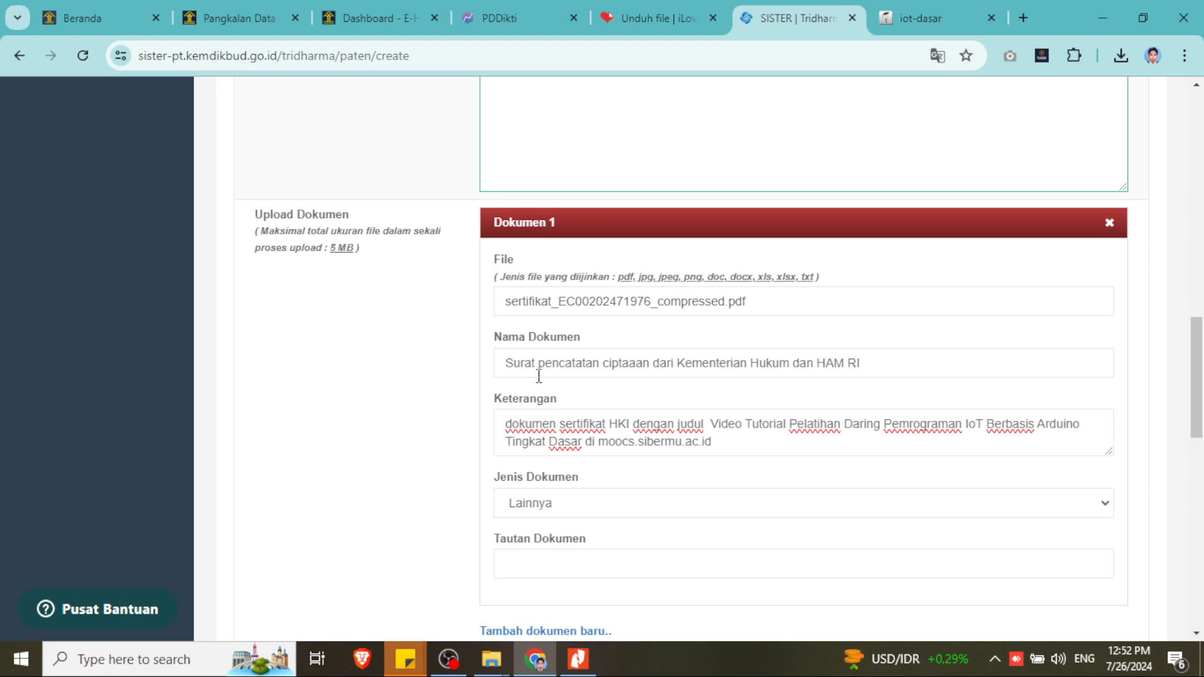
# - Check Nama Dokumen and Keterangan against the certificate PDF, then scroll down to Simpan
pyautogui.moveTo(513, 362); pyautogui.dragTo(917, 361)
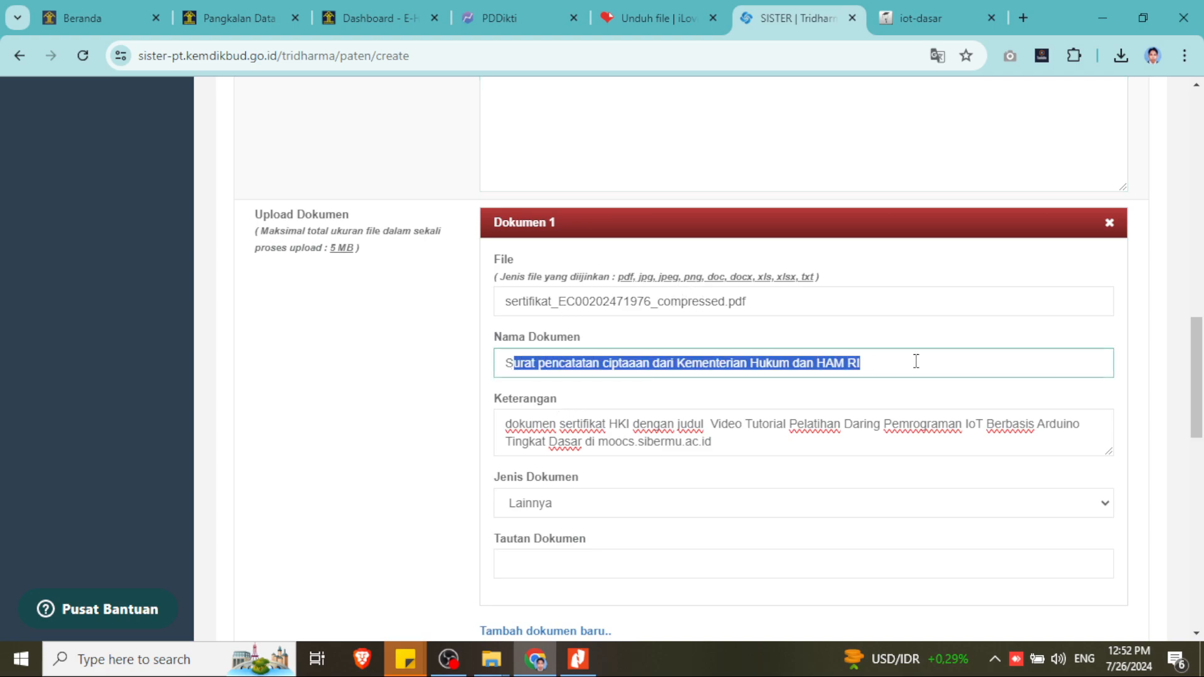
pyautogui.click(578, 658)
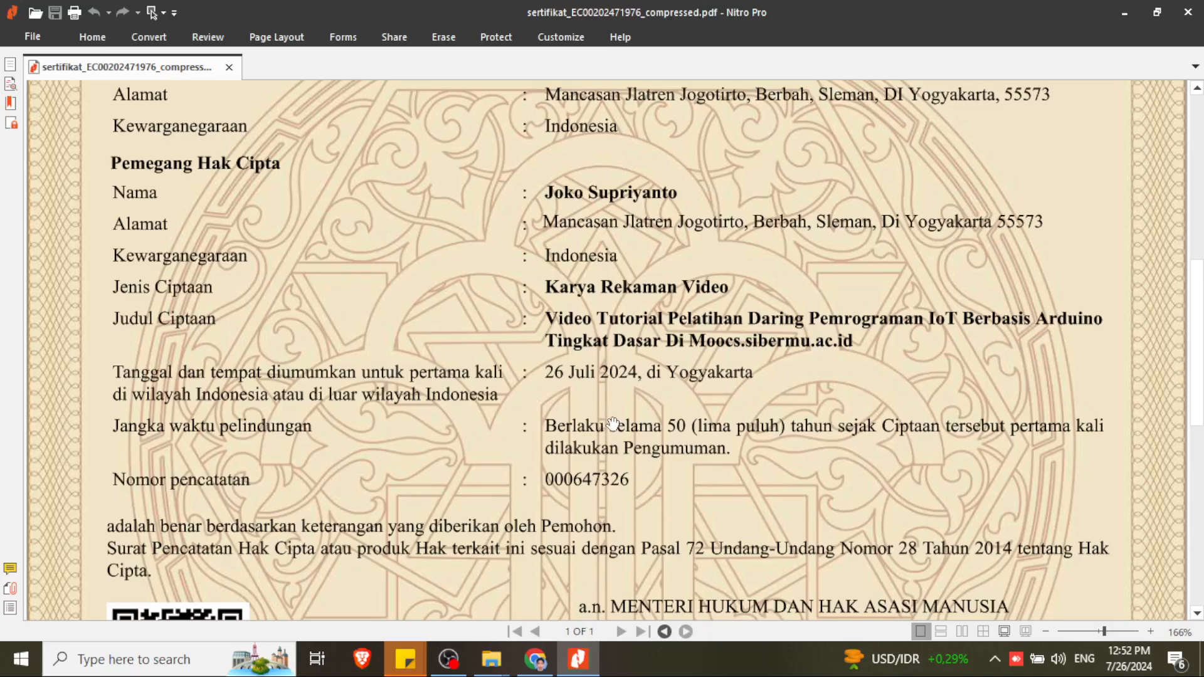
pyautogui.scroll(5, 613, 424)
pyautogui.scroll(4, 613, 424)
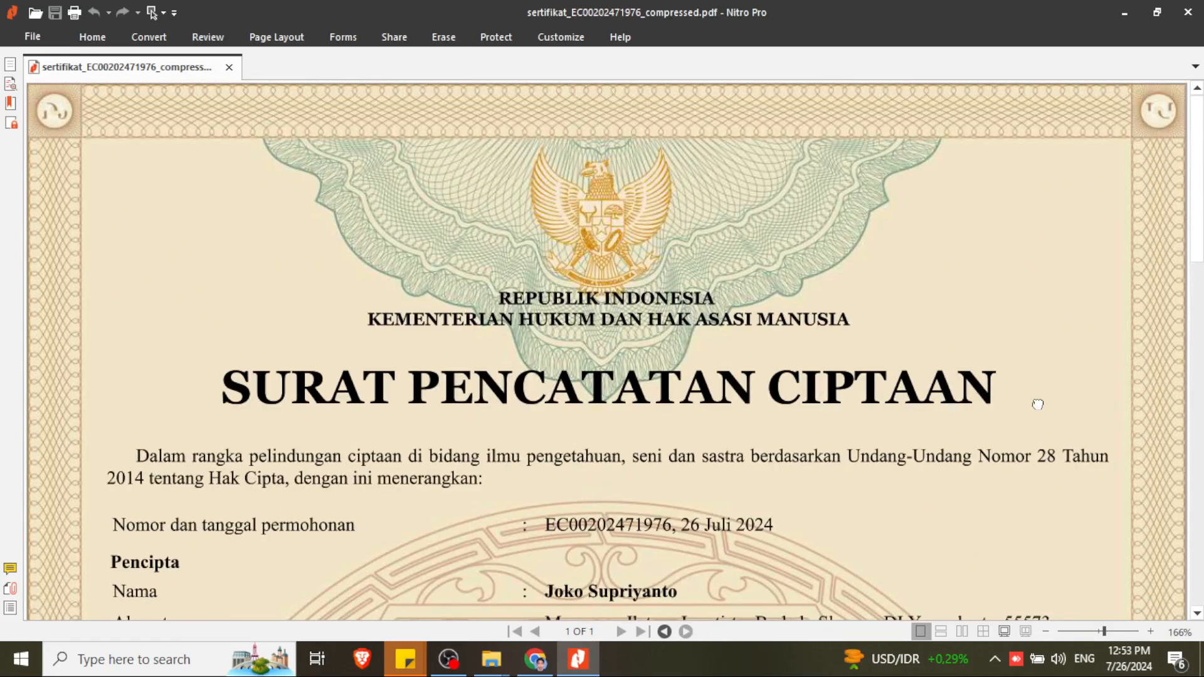
pyautogui.click(577, 658)
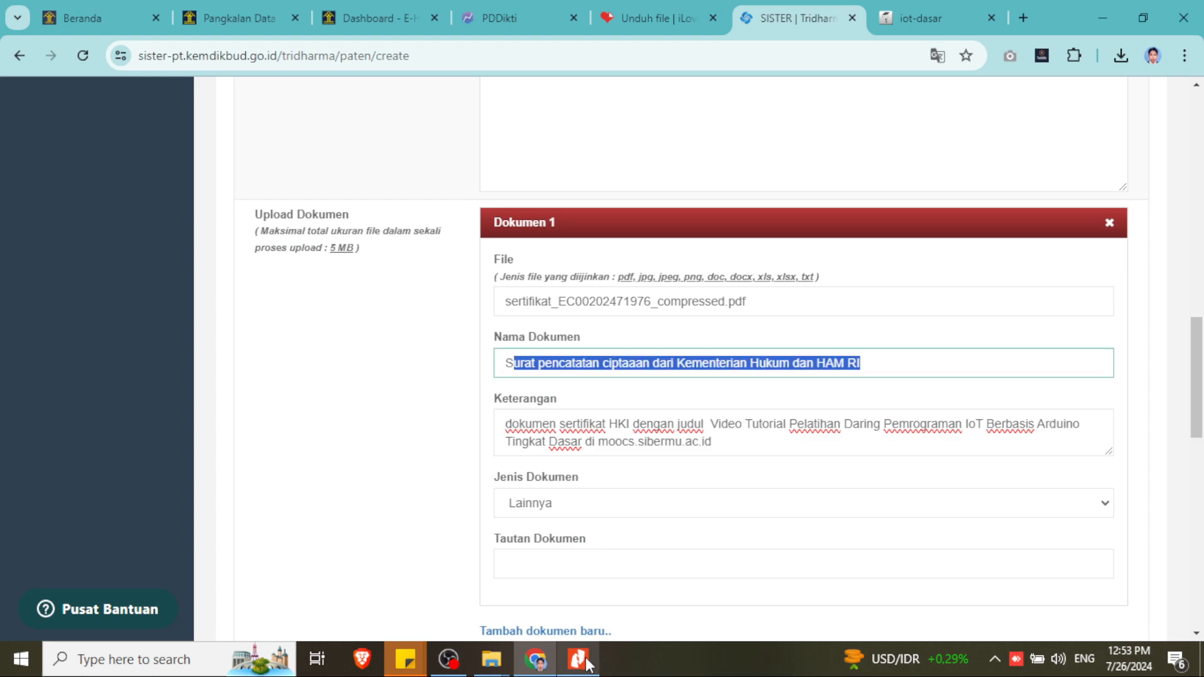
pyautogui.click(898, 366)
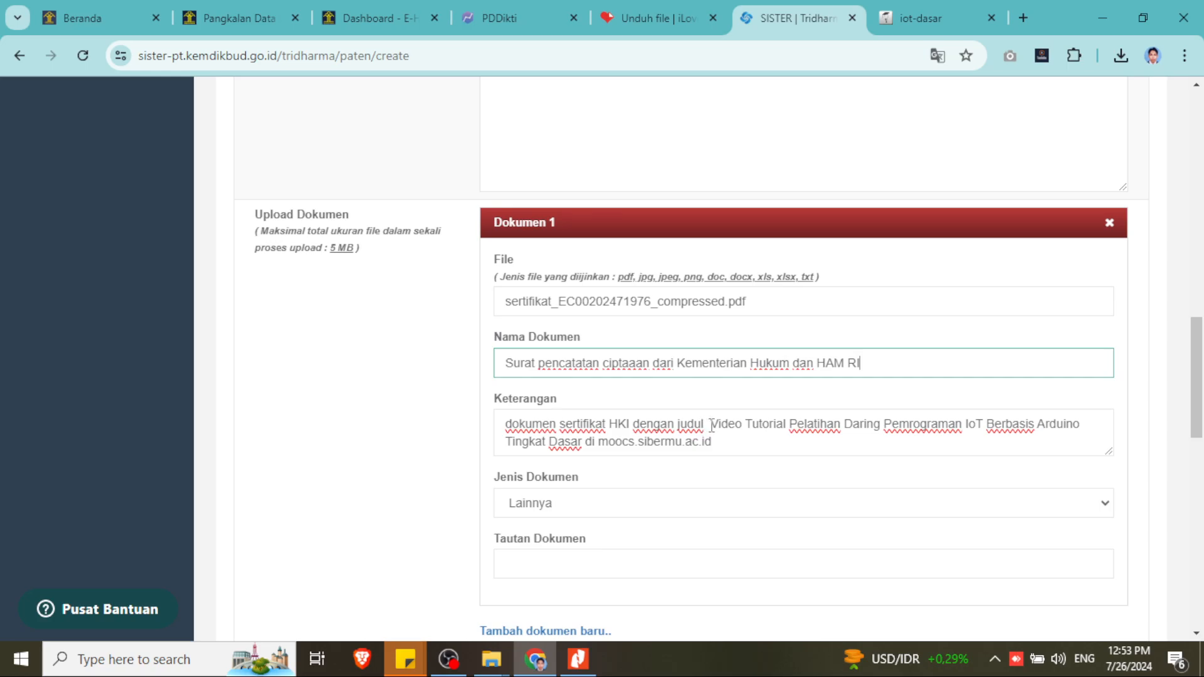
pyautogui.moveTo(712, 425); pyautogui.dragTo(713, 444)
pyautogui.scroll(-4, 715, 516)
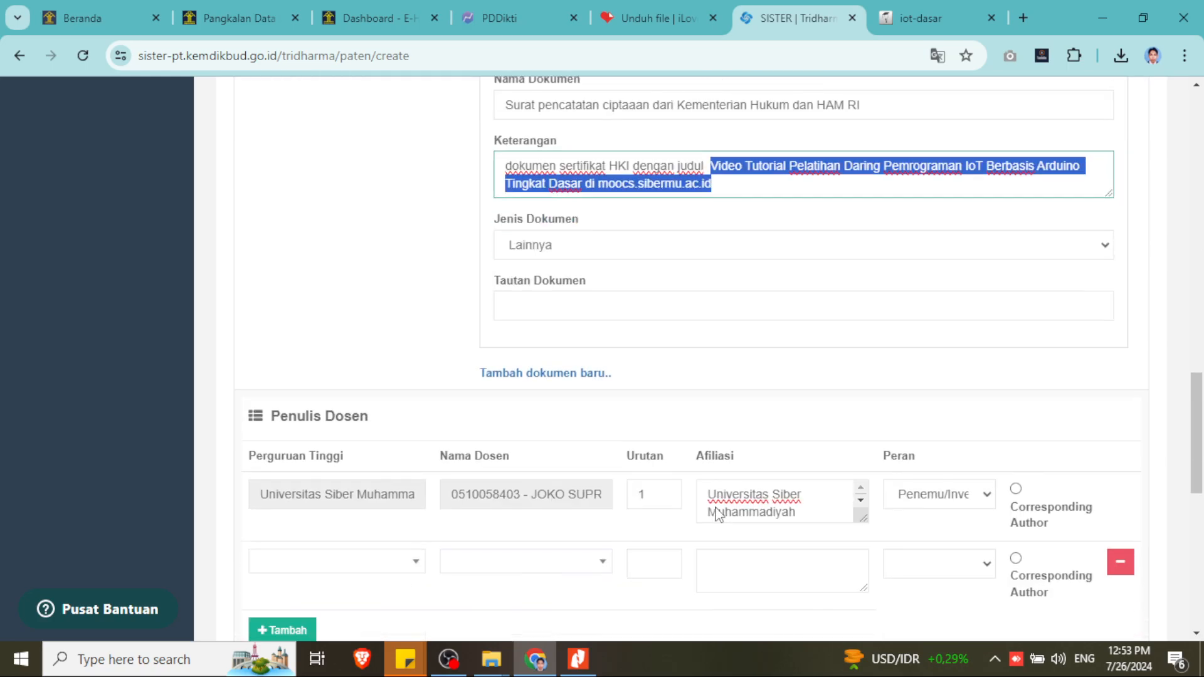
pyautogui.scroll(-1, 718, 514)
pyautogui.scroll(-8, 719, 514)
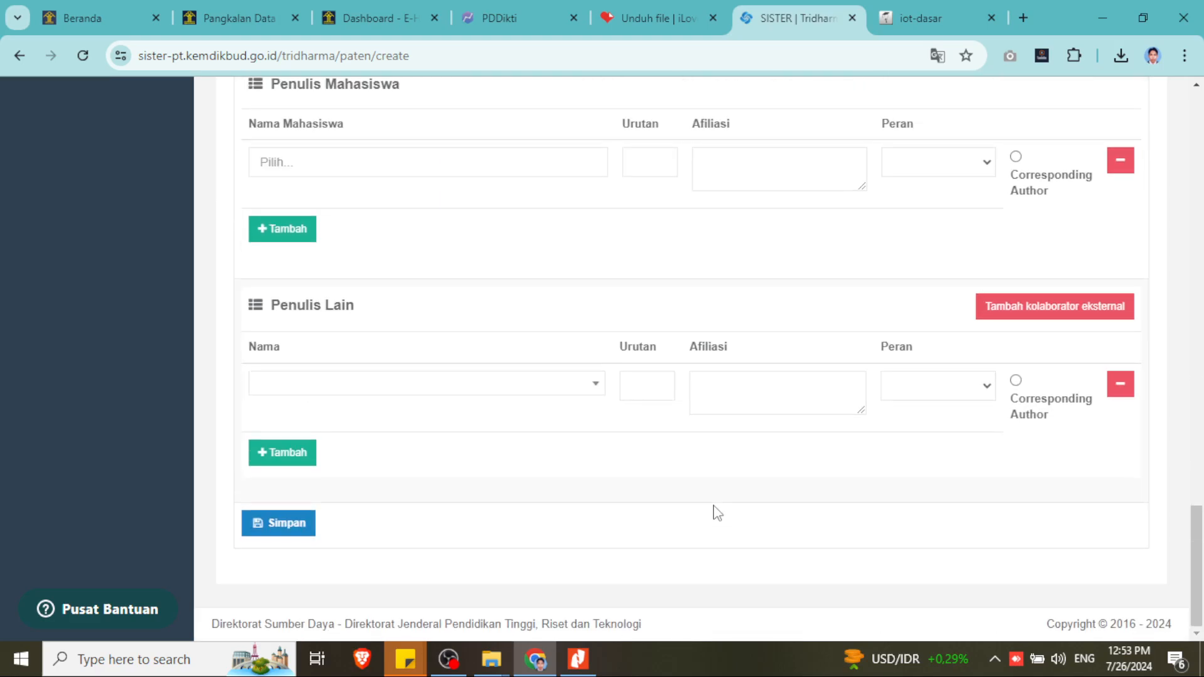
# - Save the new Paten record
pyautogui.click(282, 525)
pyautogui.click(469, 17)
pyautogui.click(767, 18)
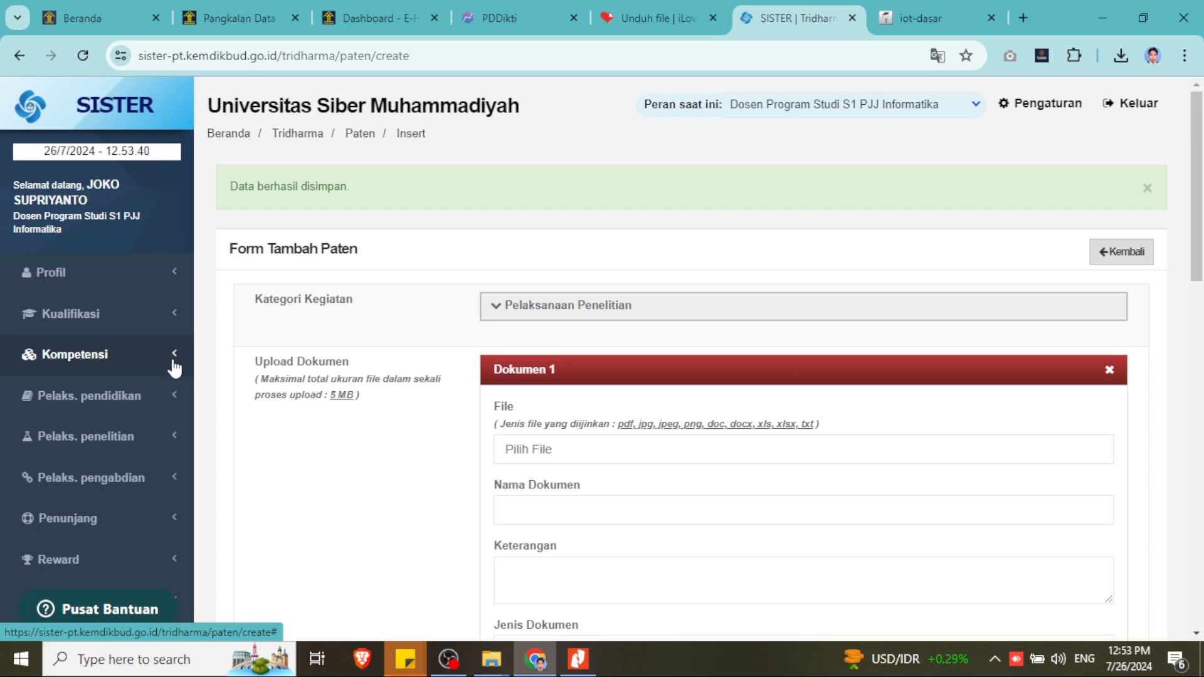
# - Open the Paten/HKI list and highlight the new record's title, dated 26 Juli 2024
pyautogui.click(158, 439)
pyautogui.click(89, 530)
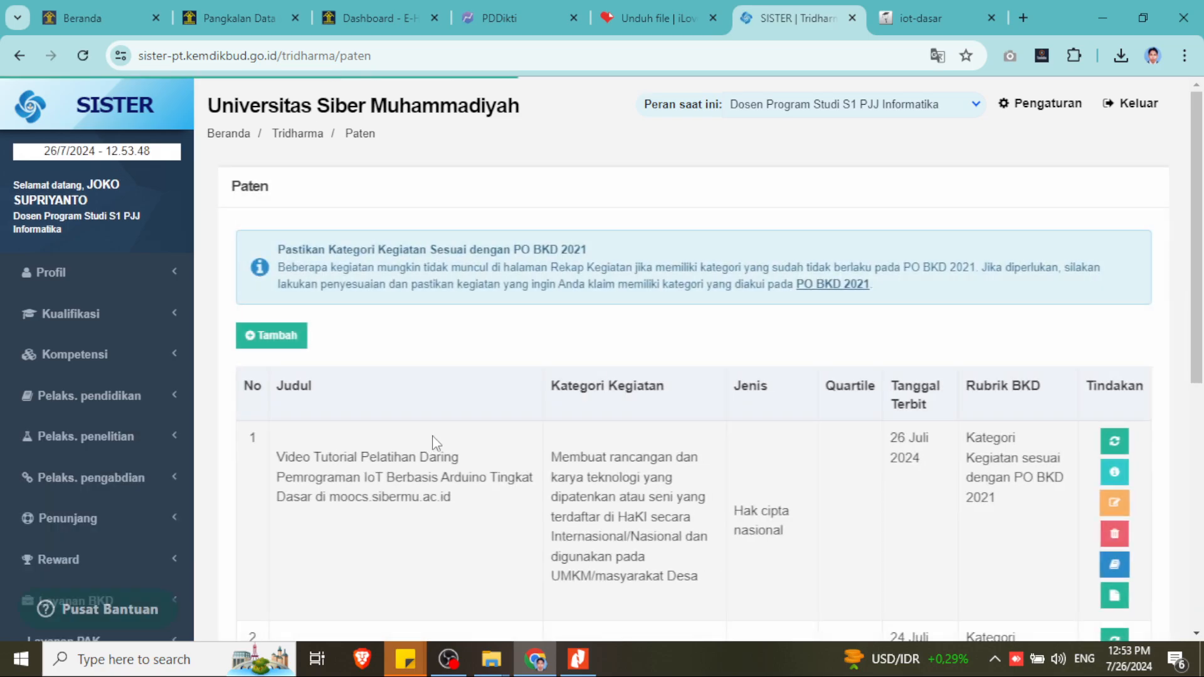
pyautogui.scroll(-3, 430, 439)
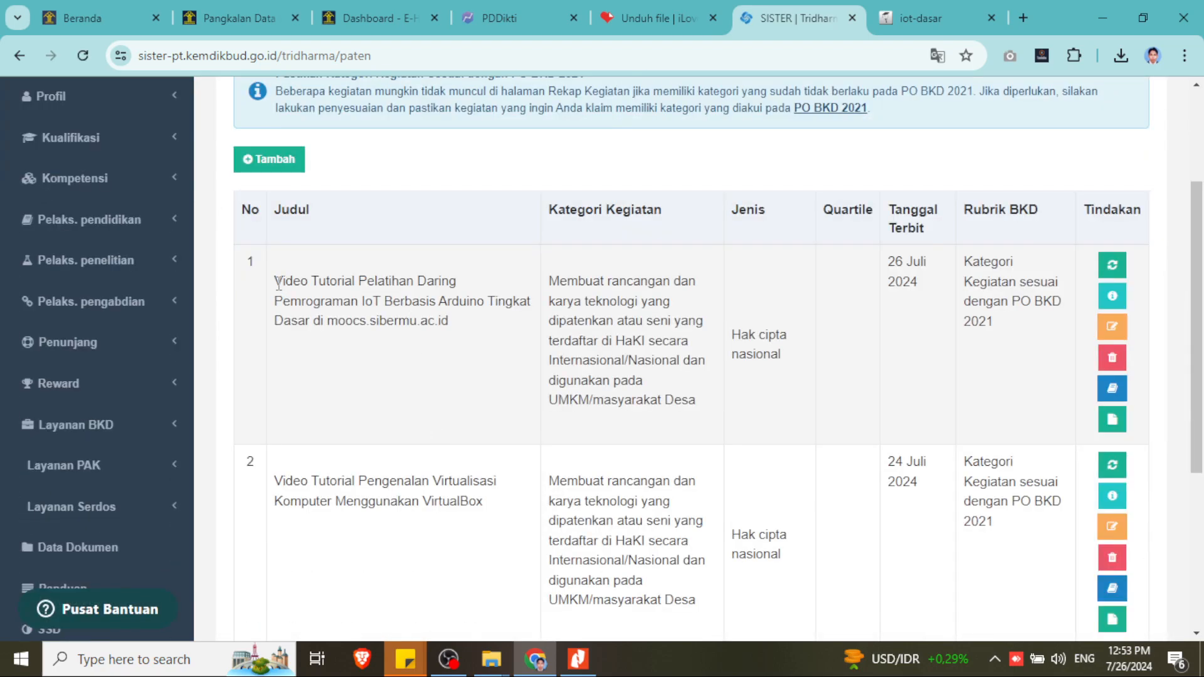
pyautogui.moveTo(279, 284); pyautogui.dragTo(452, 329)
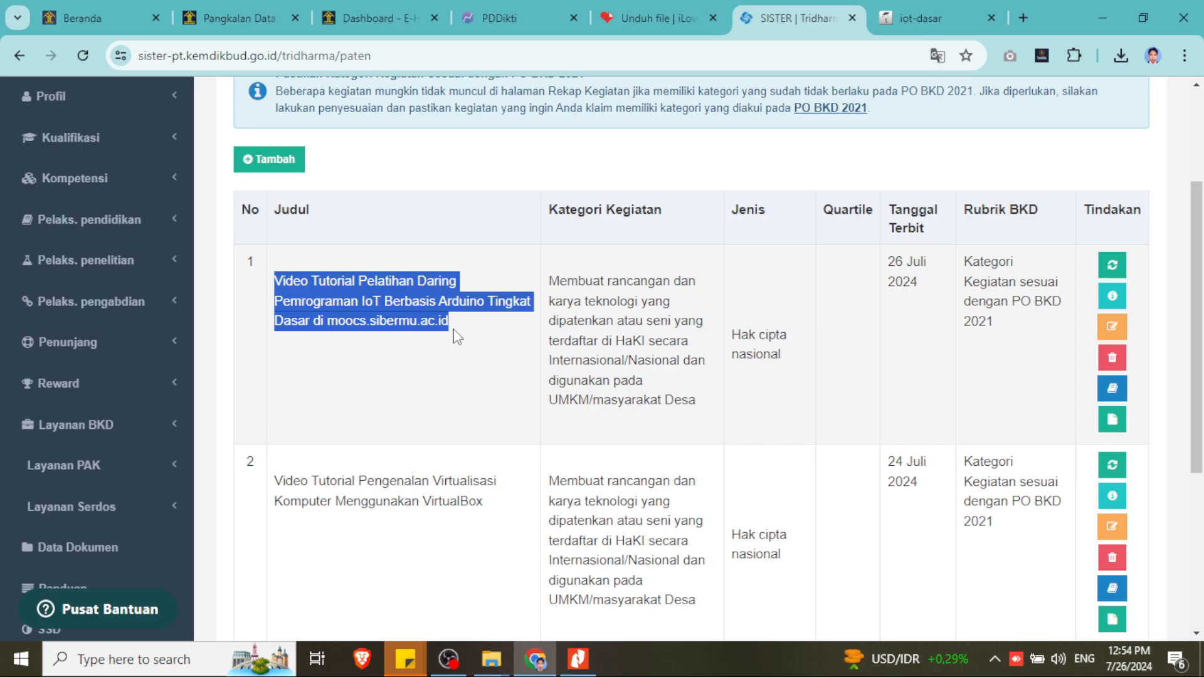
# - Search PDDikti for the lecturer's full name and review the matching lecturer and student results
pyautogui.click(515, 18)
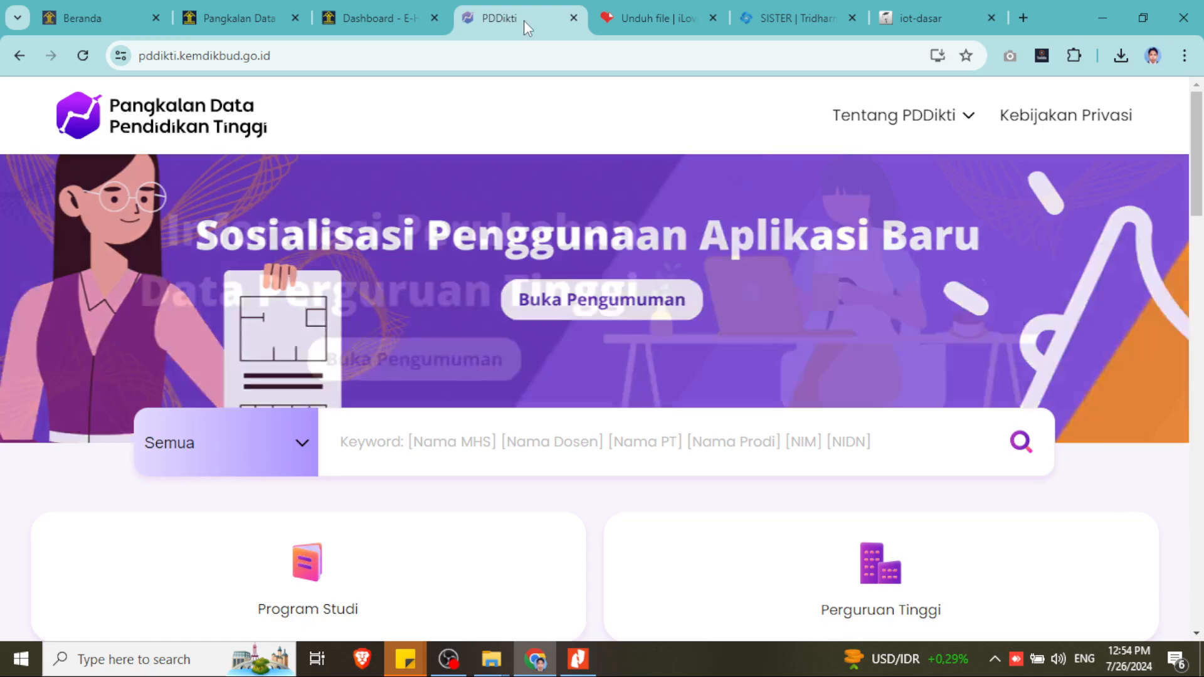
pyautogui.click(525, 433)
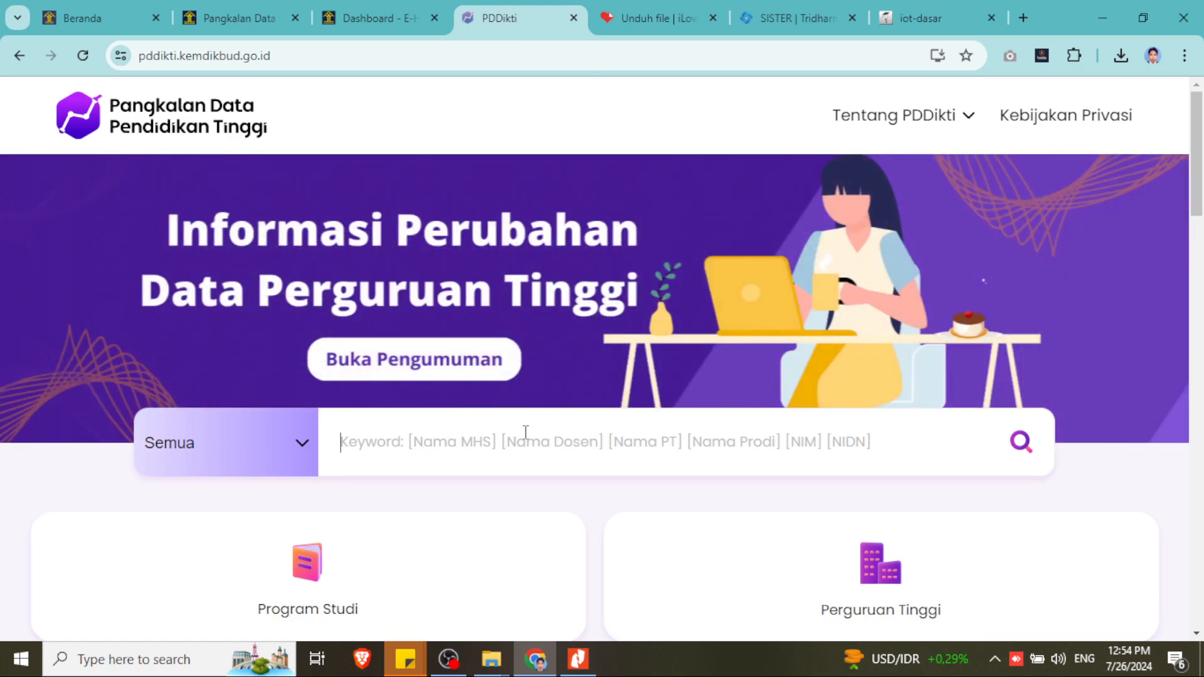
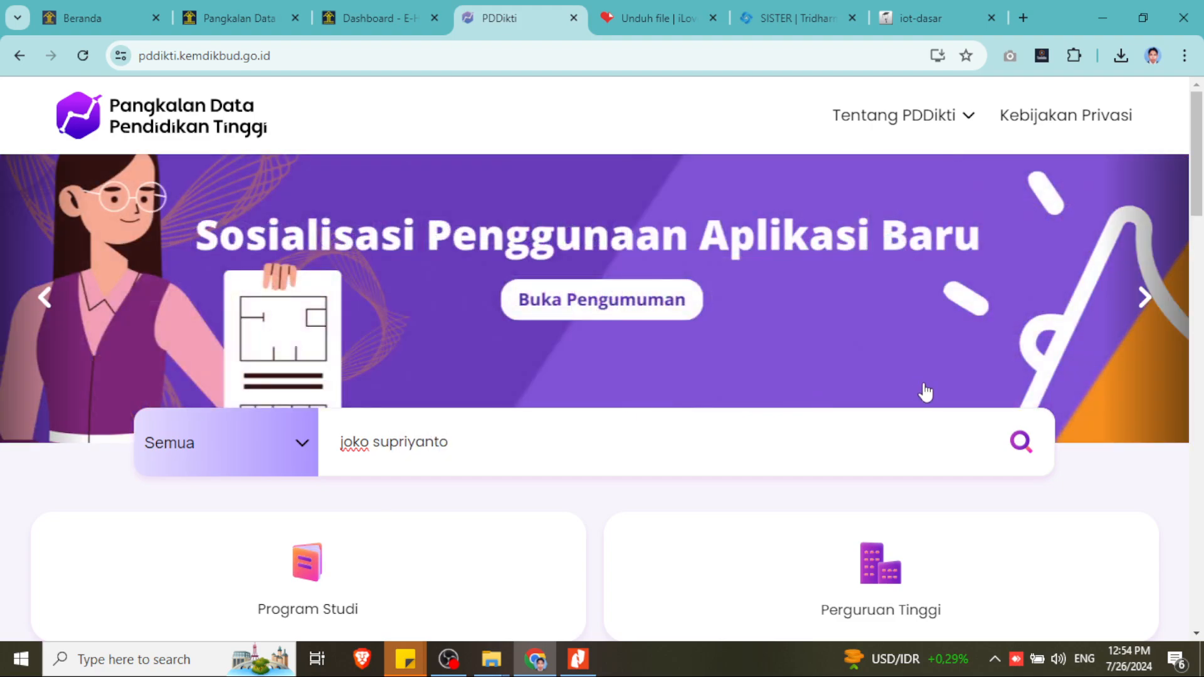
pyautogui.click(1020, 447)
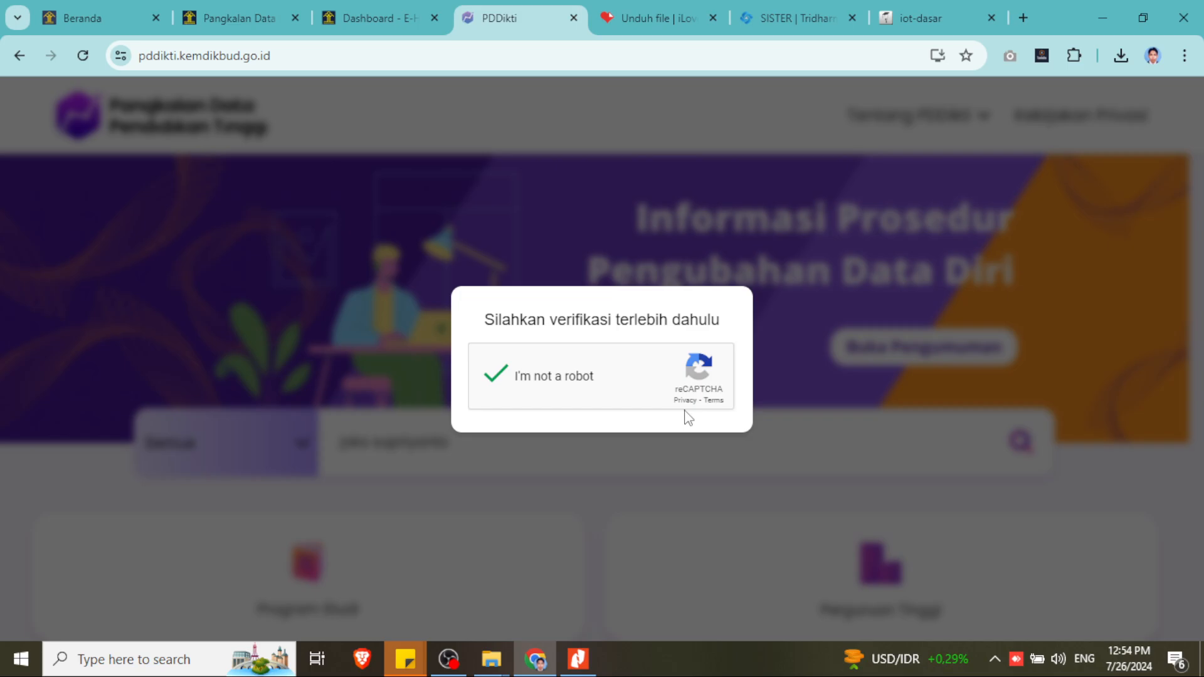
pyautogui.scroll(-4, 685, 408)
pyautogui.scroll(-5, 687, 412)
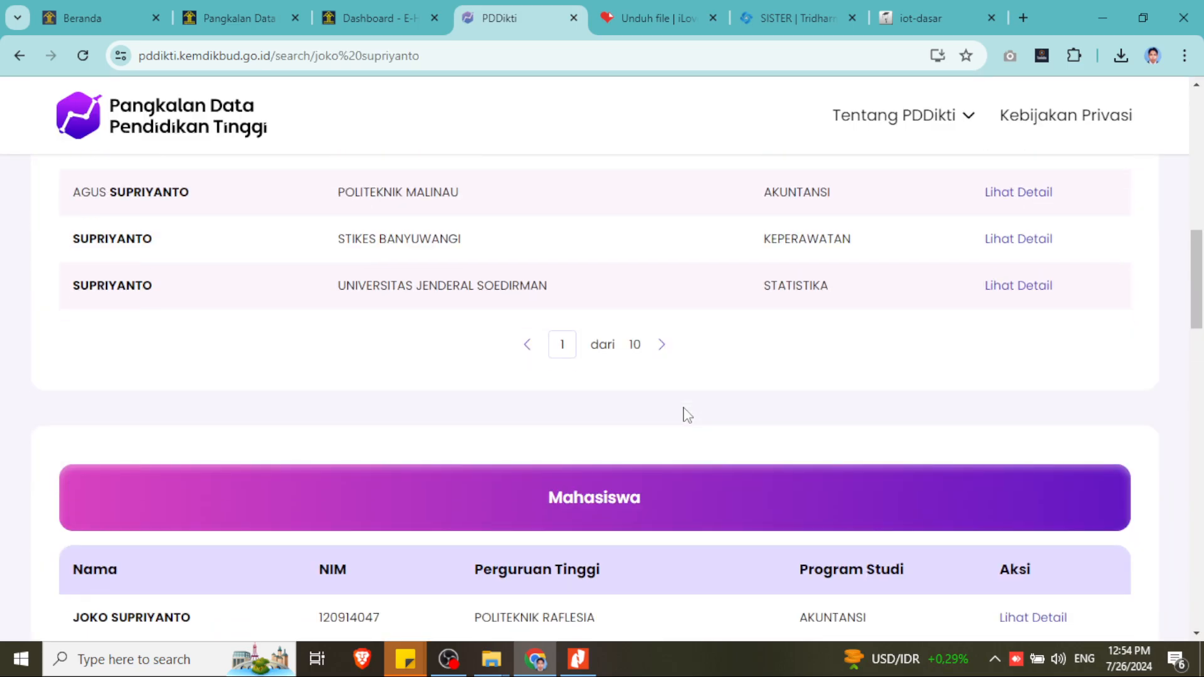
pyautogui.scroll(-3, 687, 415)
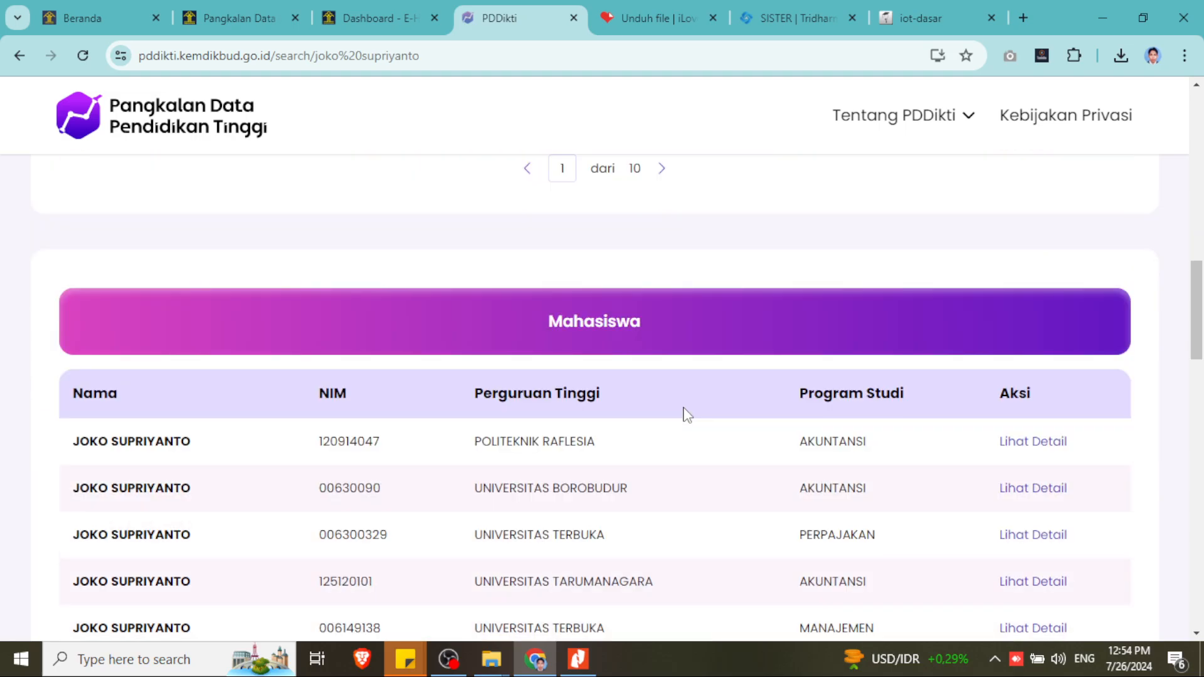
pyautogui.scroll(-2, 687, 415)
pyautogui.scroll(8, 688, 415)
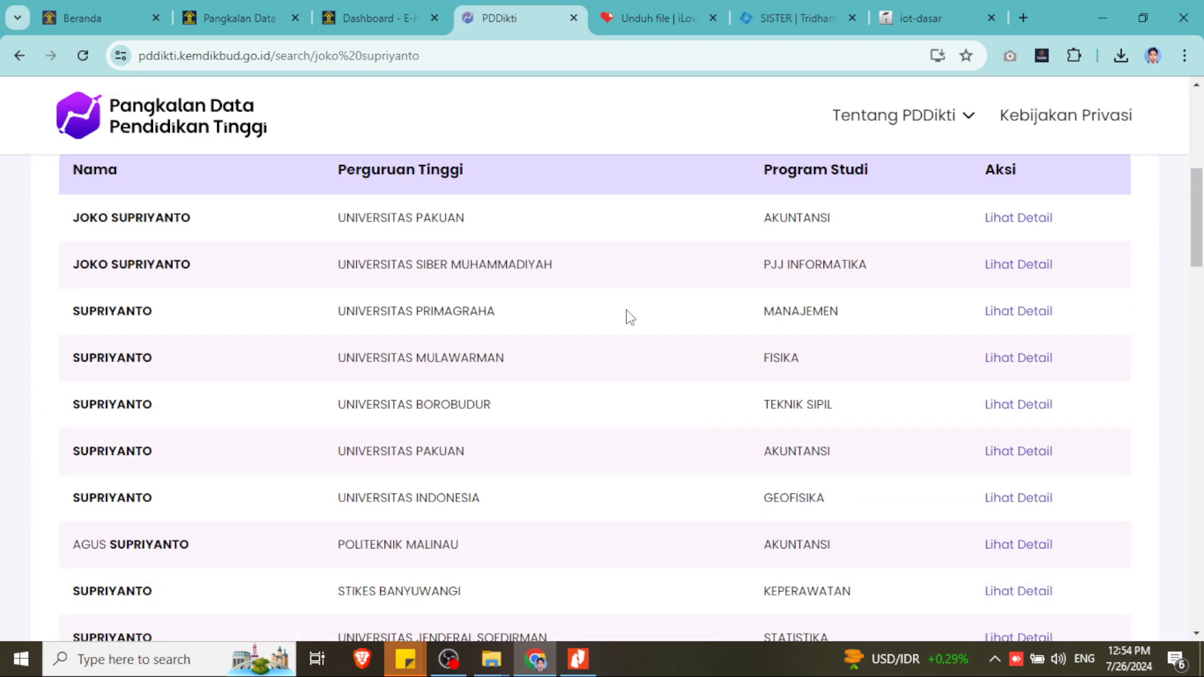
# - Open the Universitas Siber Muhammadiyah lecturer's details and highlight the two works in the HKI/Paten portfolio
pyautogui.click(1020, 269)
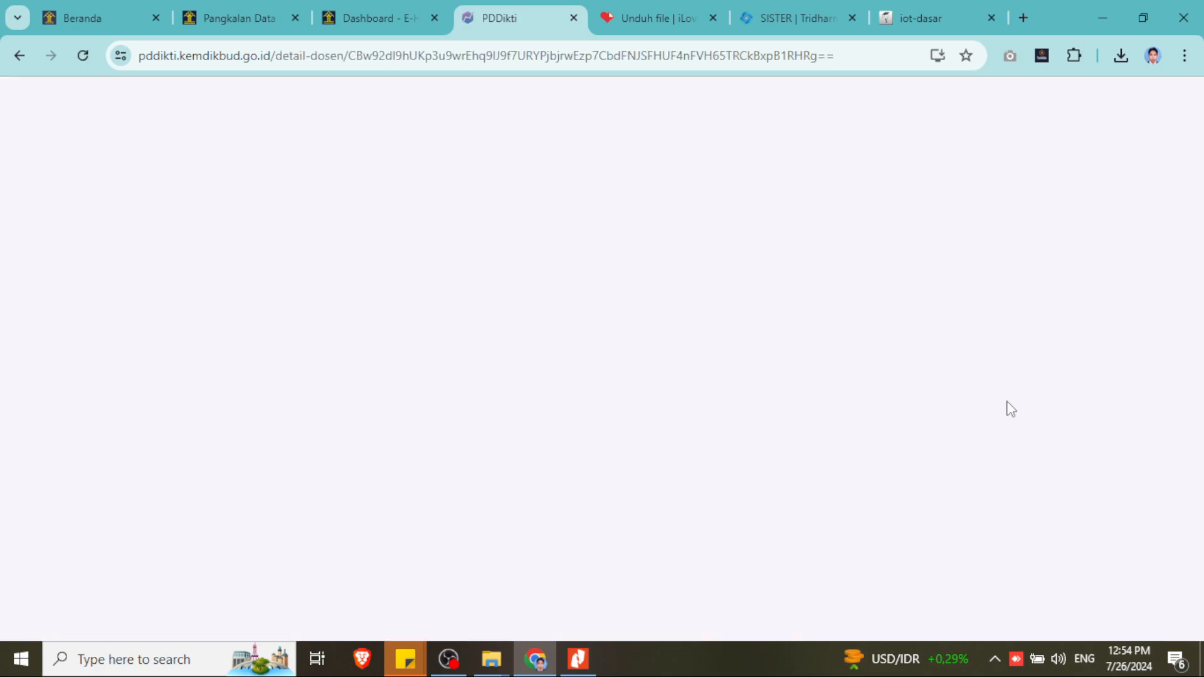
pyautogui.scroll(-8, 841, 408)
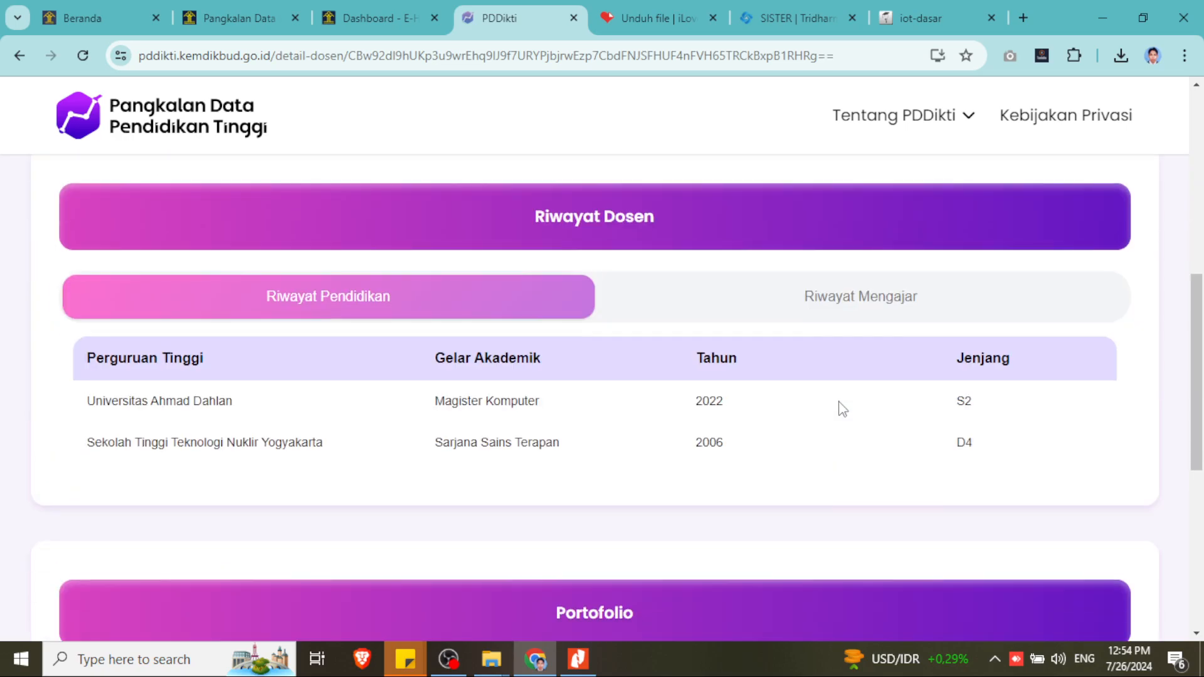
pyautogui.scroll(-4, 940, 309)
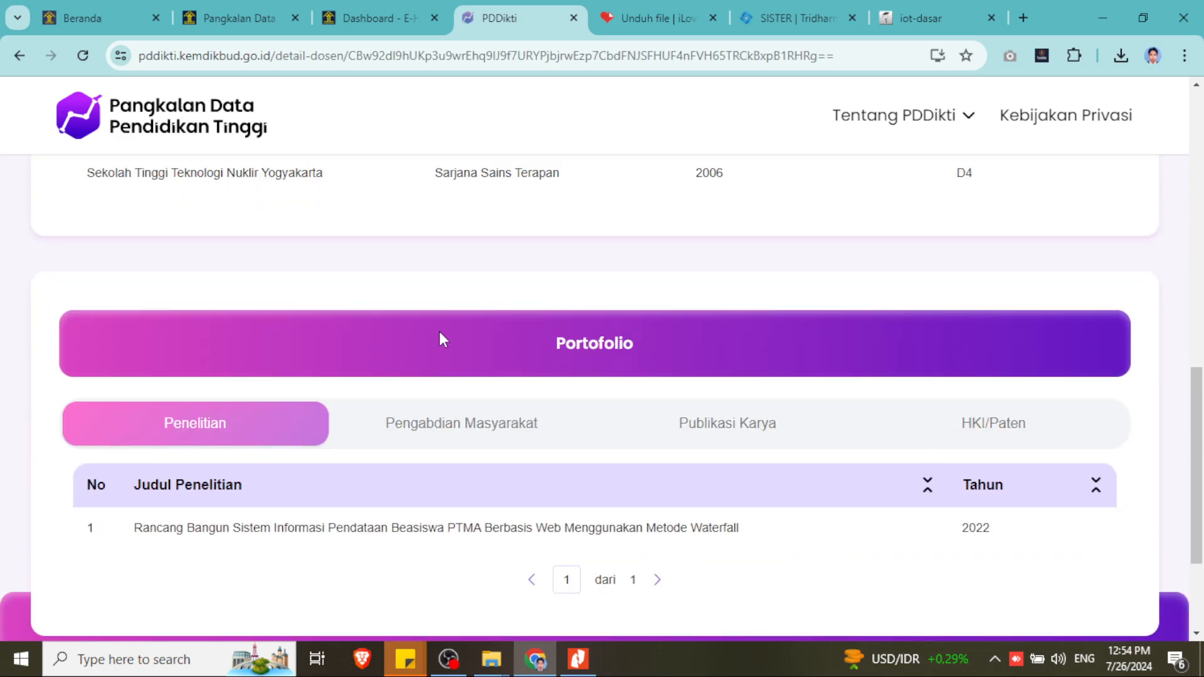
pyautogui.click(1029, 432)
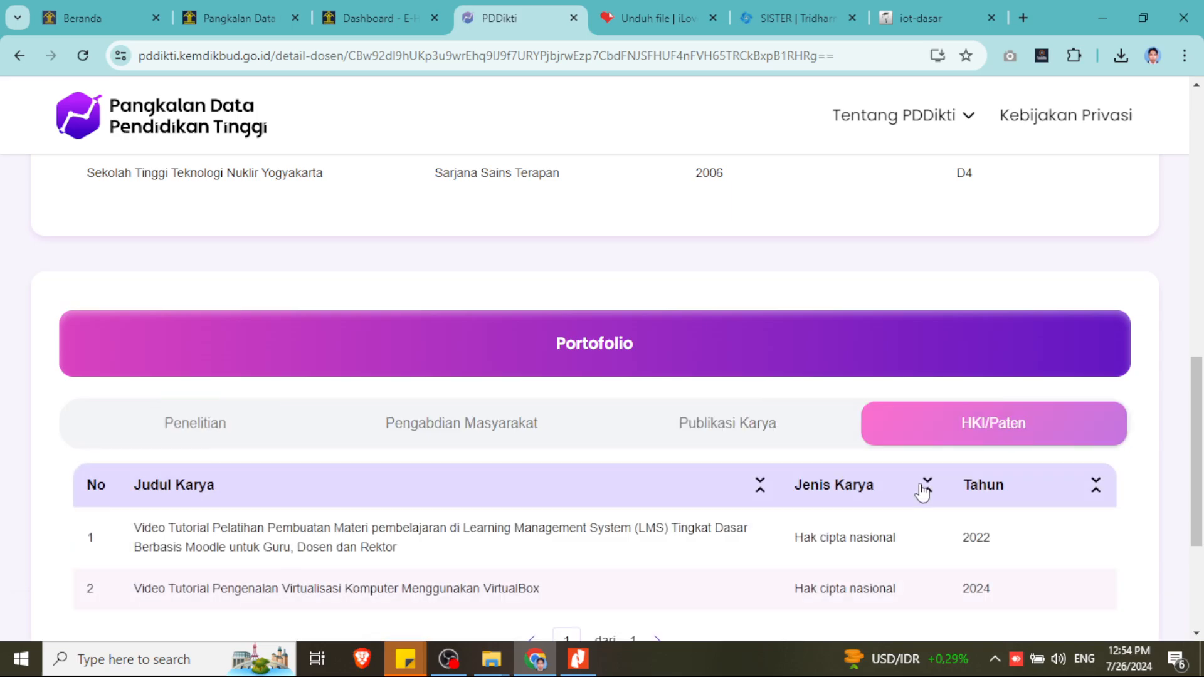
pyautogui.scroll(-3, 921, 487)
pyautogui.moveTo(133, 351); pyautogui.dragTo(571, 428)
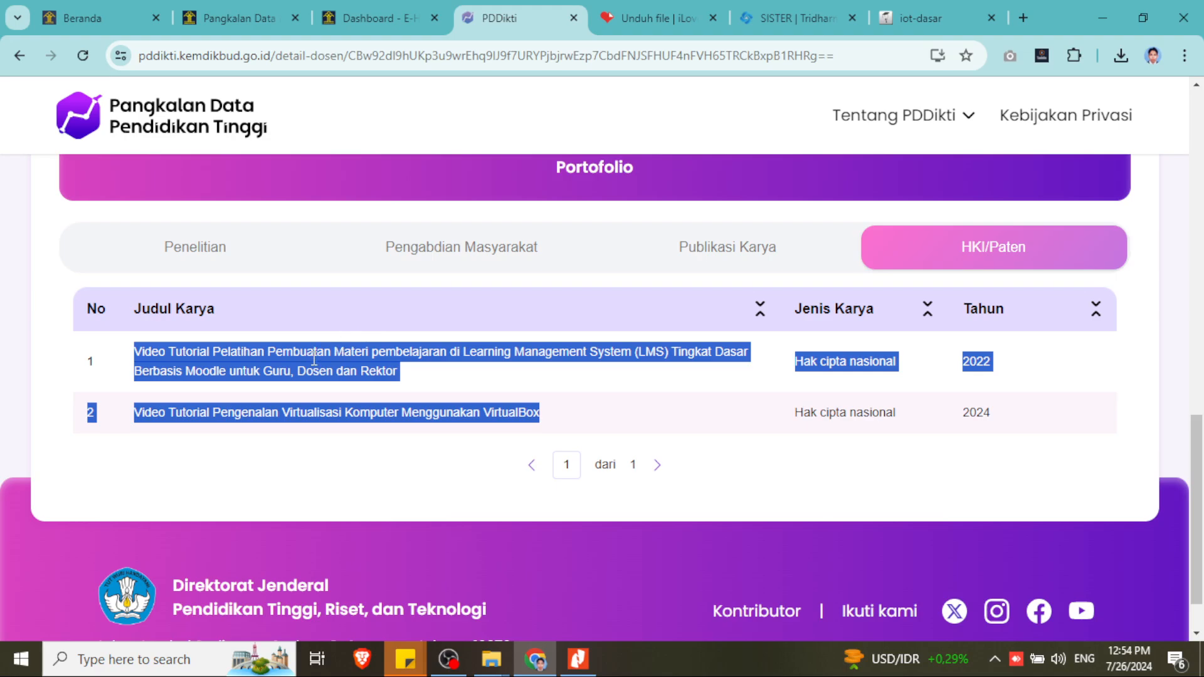
# - In SISTER's Paten records, highlight the first record's title, category and type for comparison
pyautogui.click(804, 20)
pyautogui.scroll(-3, 258, 279)
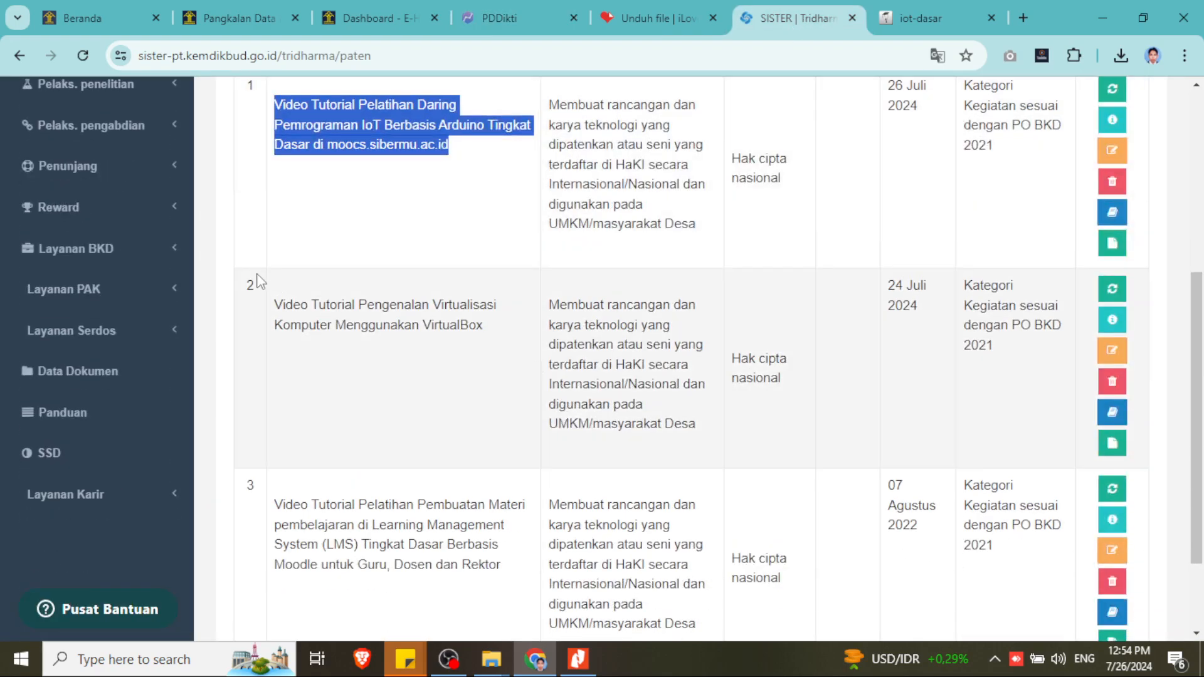
pyautogui.click(304, 306)
pyautogui.moveTo(274, 303); pyautogui.dragTo(1065, 510)
pyautogui.scroll(3, 868, 442)
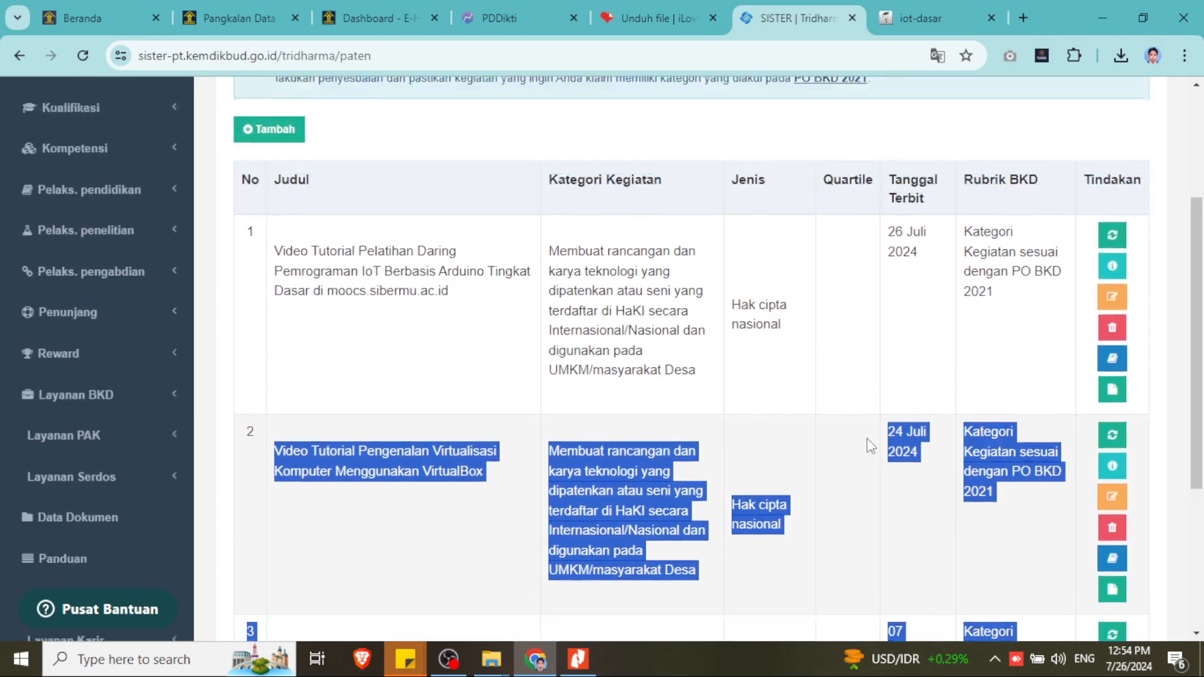
pyautogui.moveTo(276, 274); pyautogui.dragTo(825, 362)
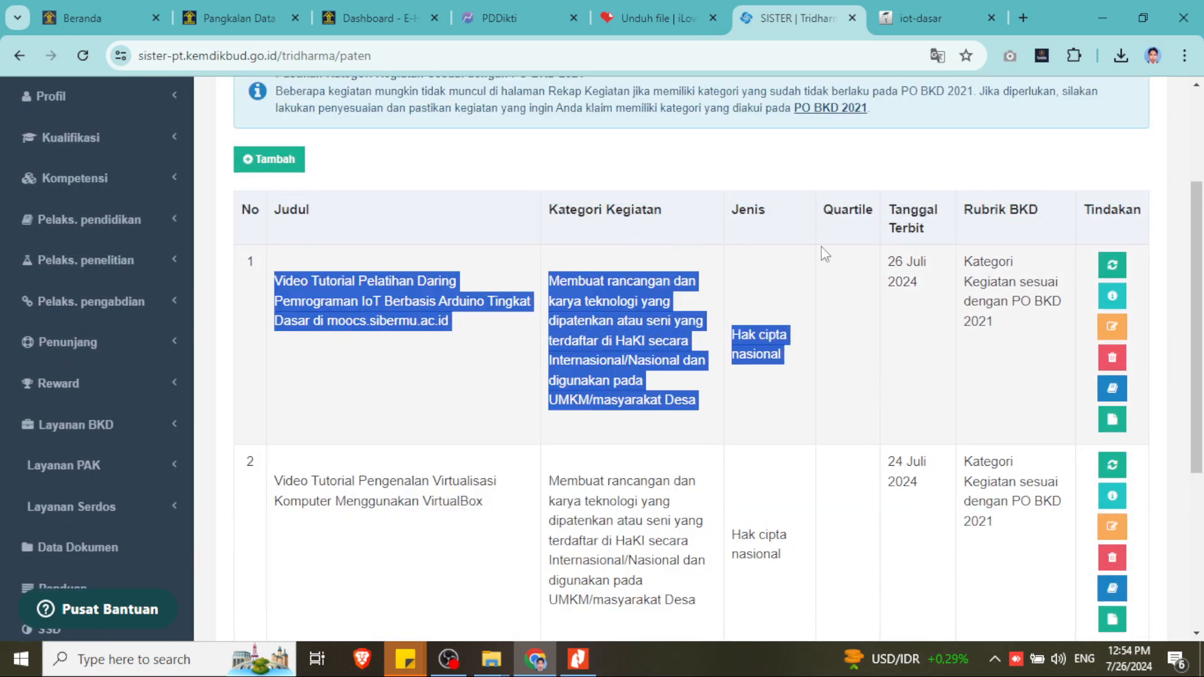
# - Return to the PDDikti HKI portfolio, clear the leftover highlight and scroll back up
pyautogui.click(491, 9)
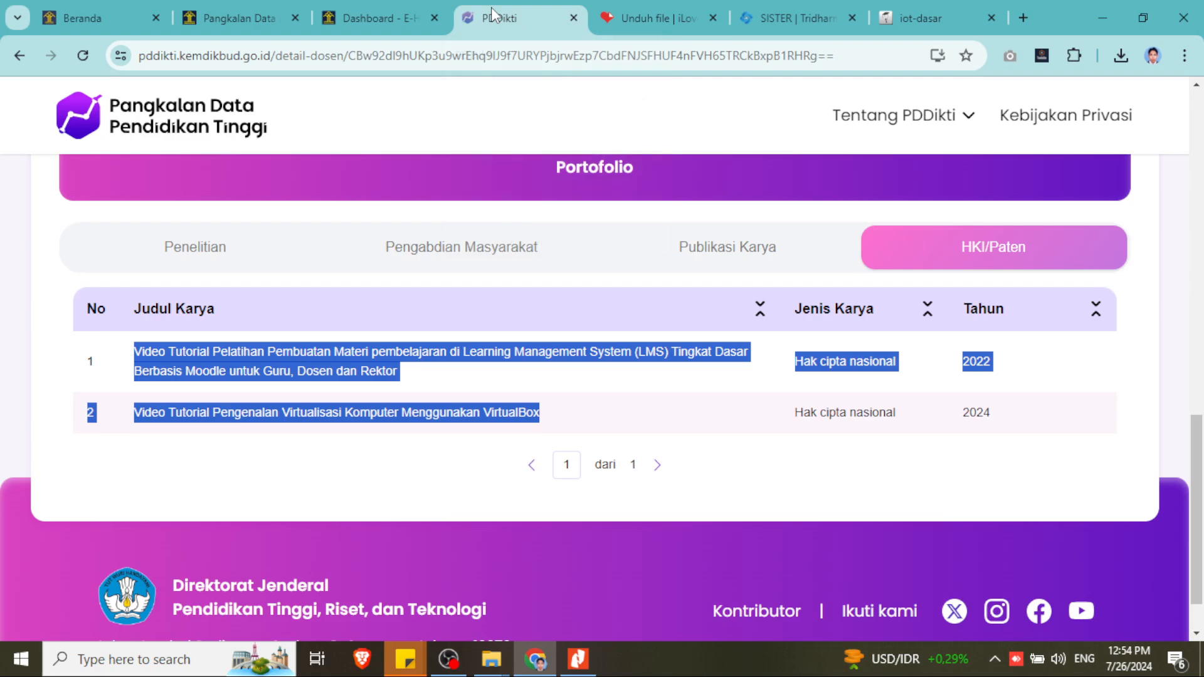
pyautogui.click(1043, 404)
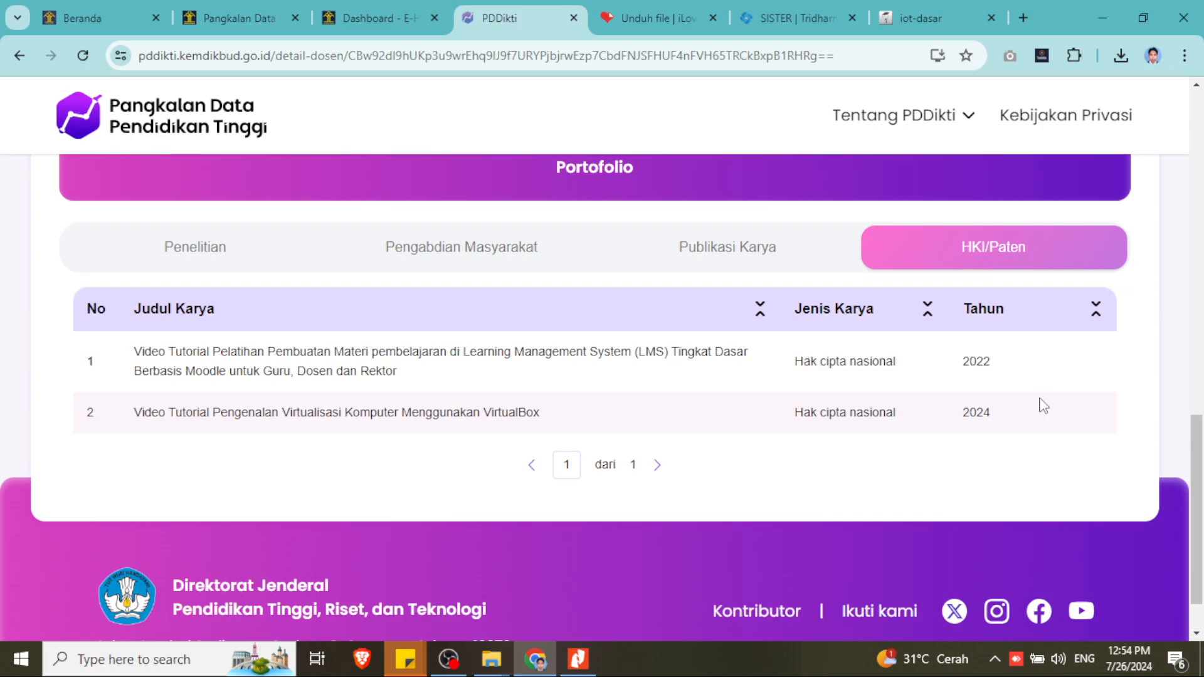
pyautogui.scroll(4, 1042, 404)
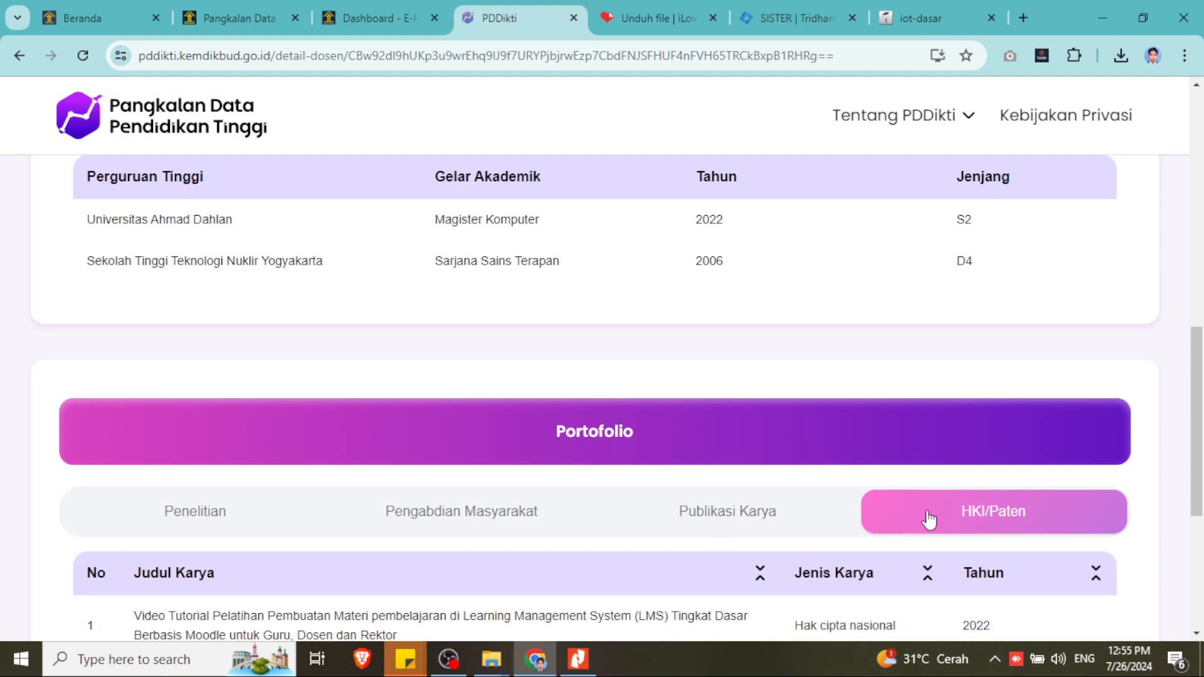
pyautogui.scroll(3, 928, 518)
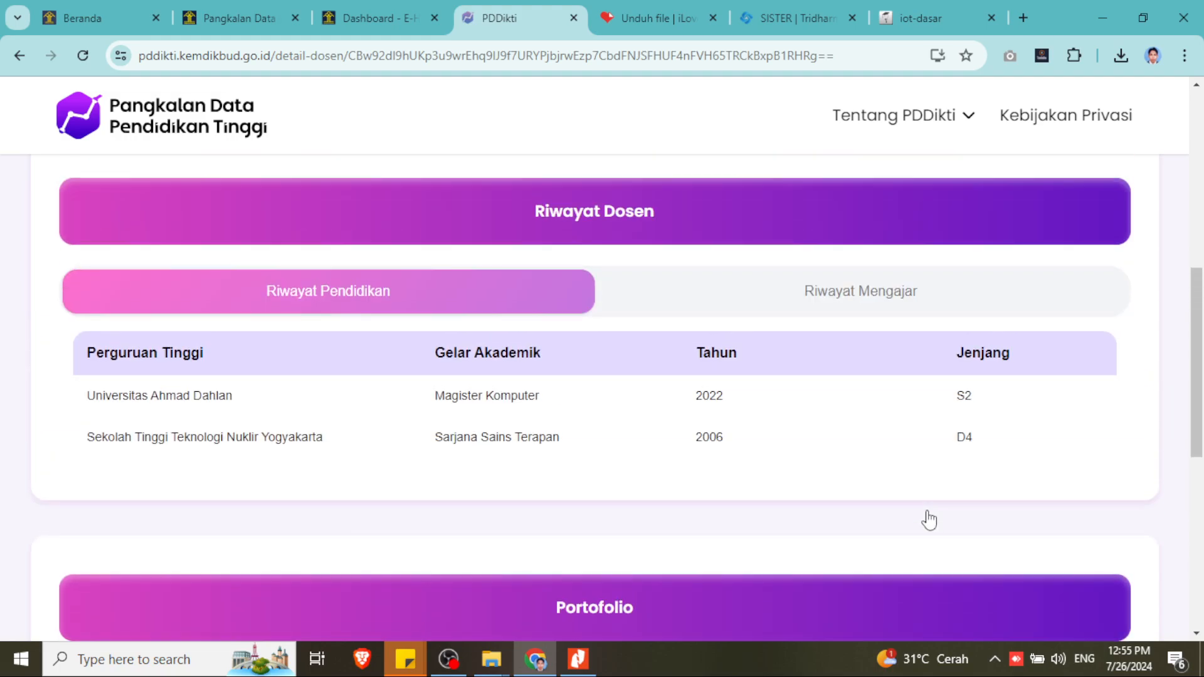
# - Bring up the e-HakCipta IoT video tutorial record, showing its certificate number, title and description
pyautogui.scroll(-4, 929, 518)
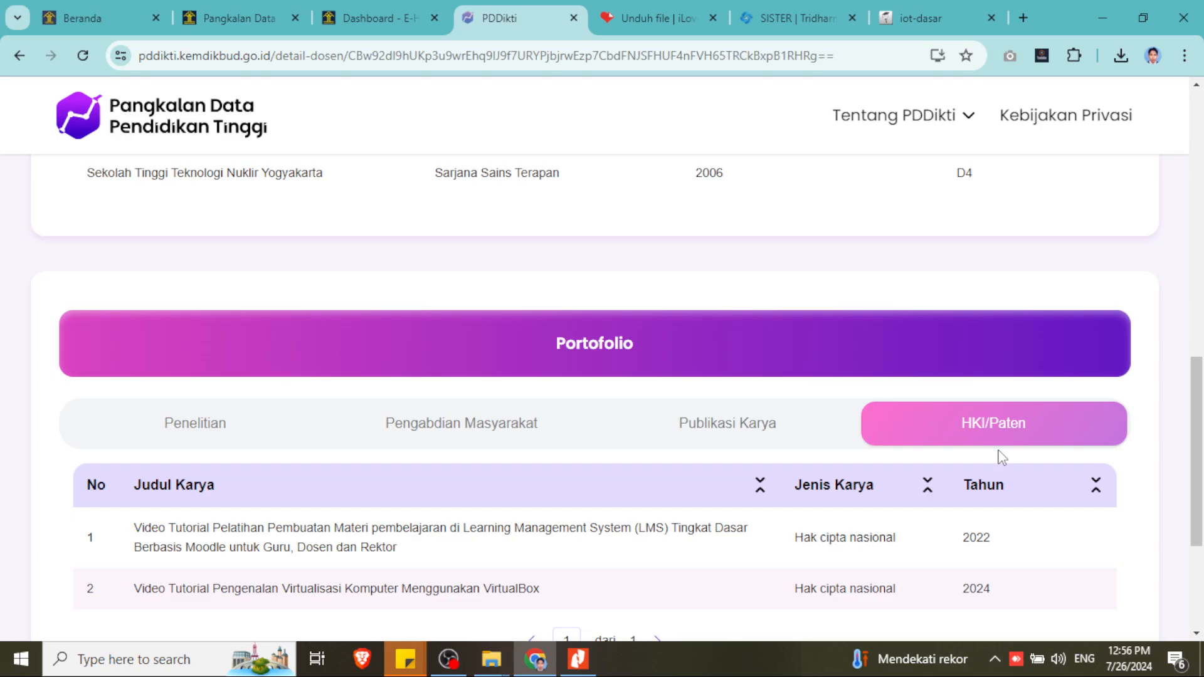
pyautogui.click(957, 25)
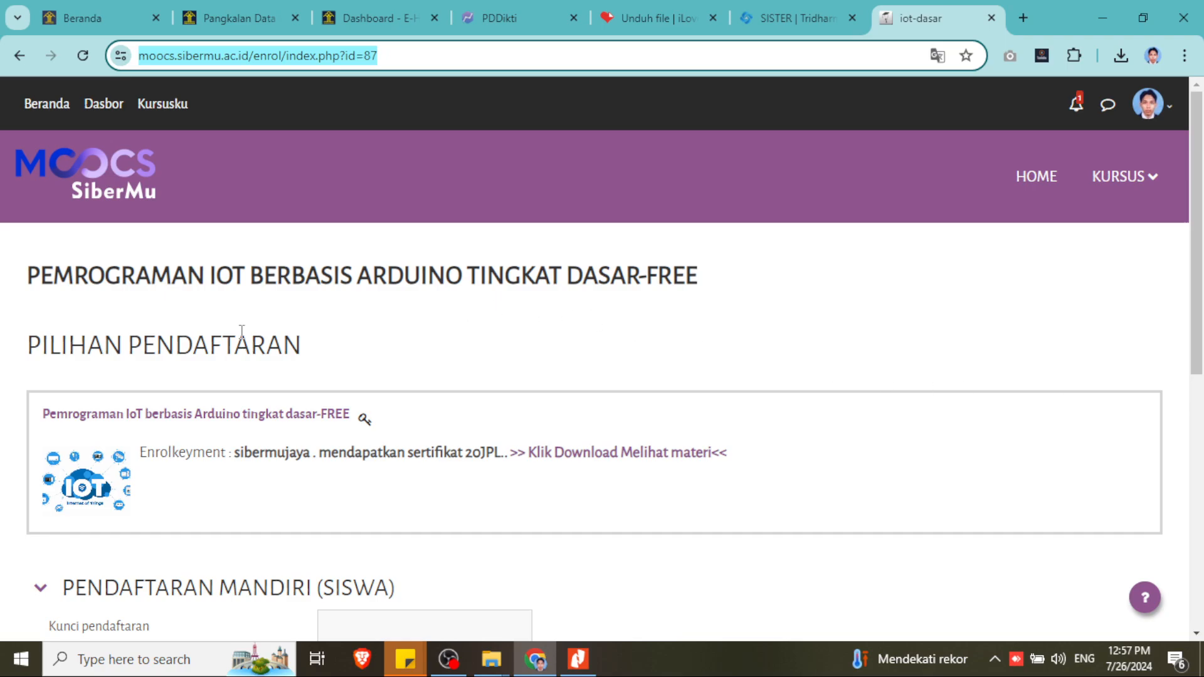
pyautogui.moveTo(481, 19)
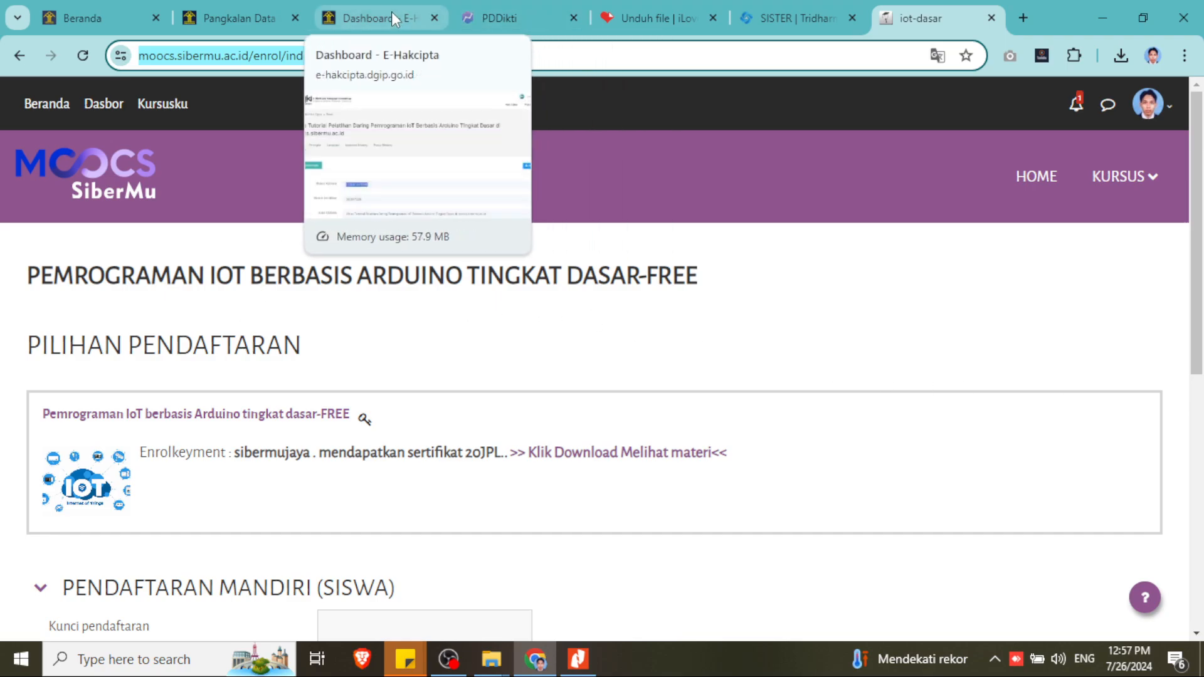
pyautogui.click(376, 18)
pyautogui.scroll(-2, 576, 439)
pyautogui.scroll(-4, 575, 439)
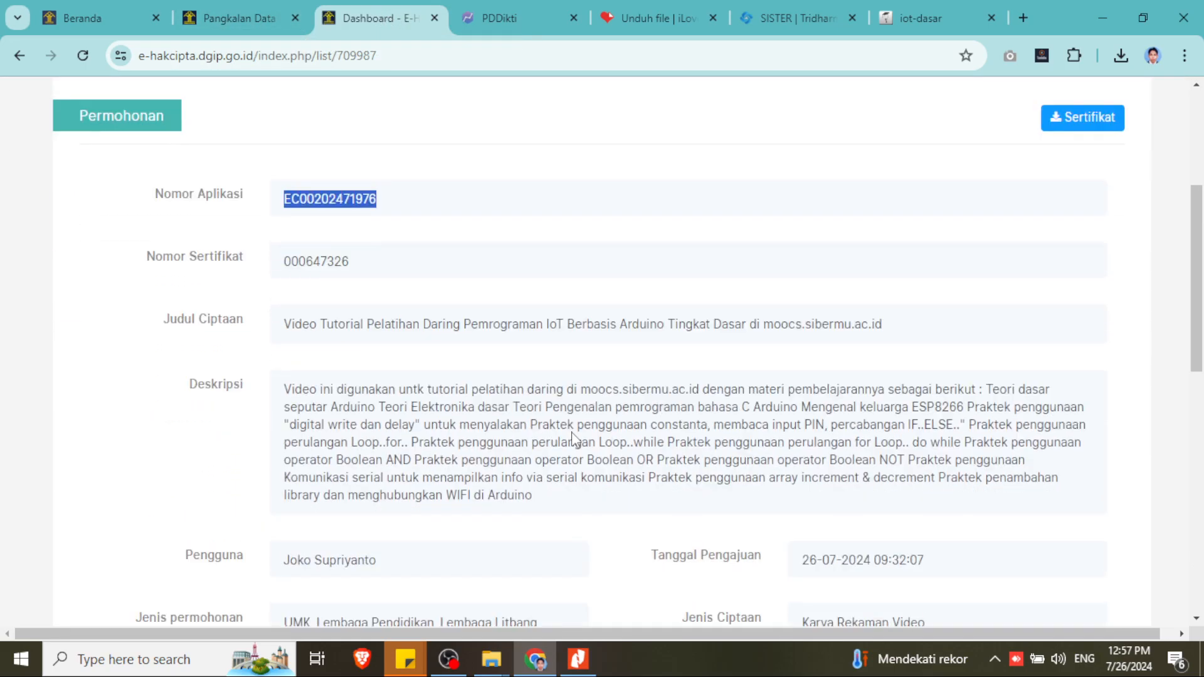